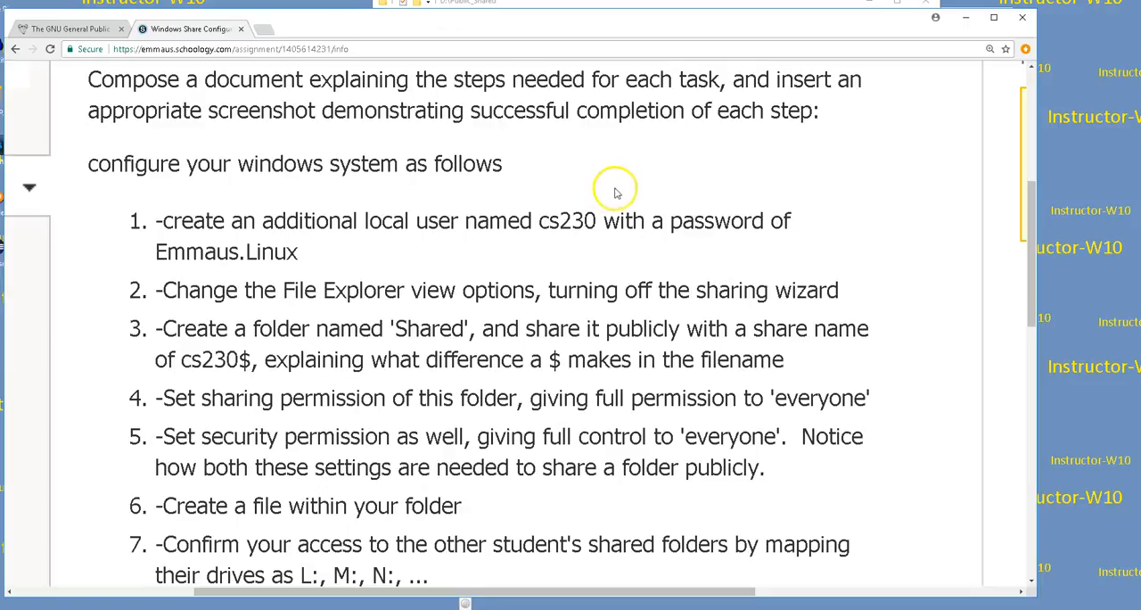
Step: Read through the Windows Share Configuration assignment's task list, from creating the local user to browsing the share from Linux
scroll(580, 195, "up", 2)
scroll(619, 194, "up", 1)
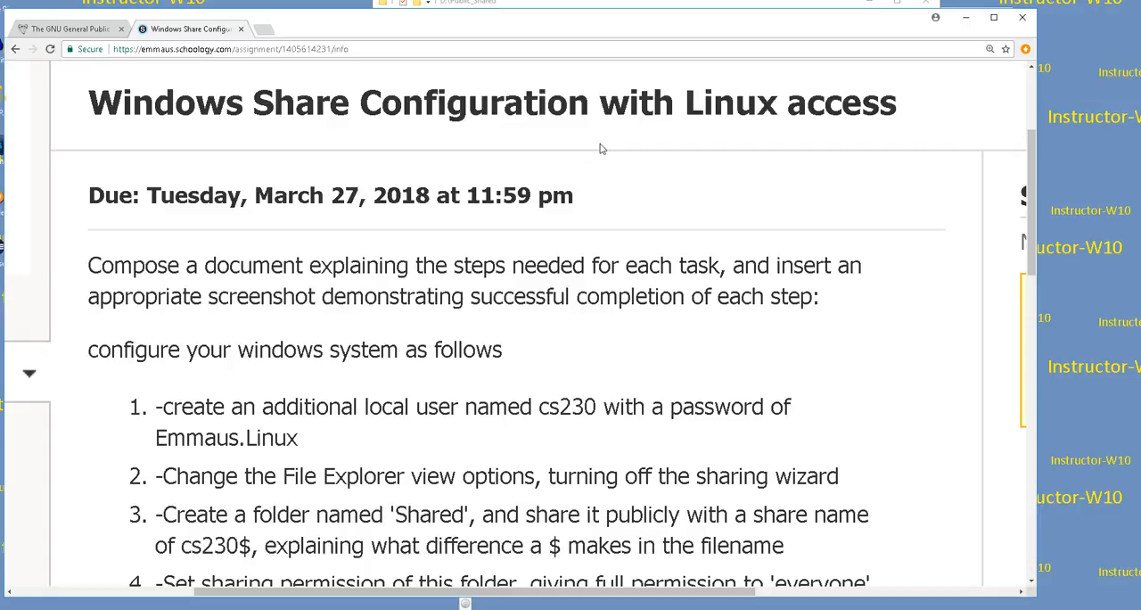
left_click(652, 206)
scroll(651, 206, "down", 1)
scroll(652, 198, "down", 2)
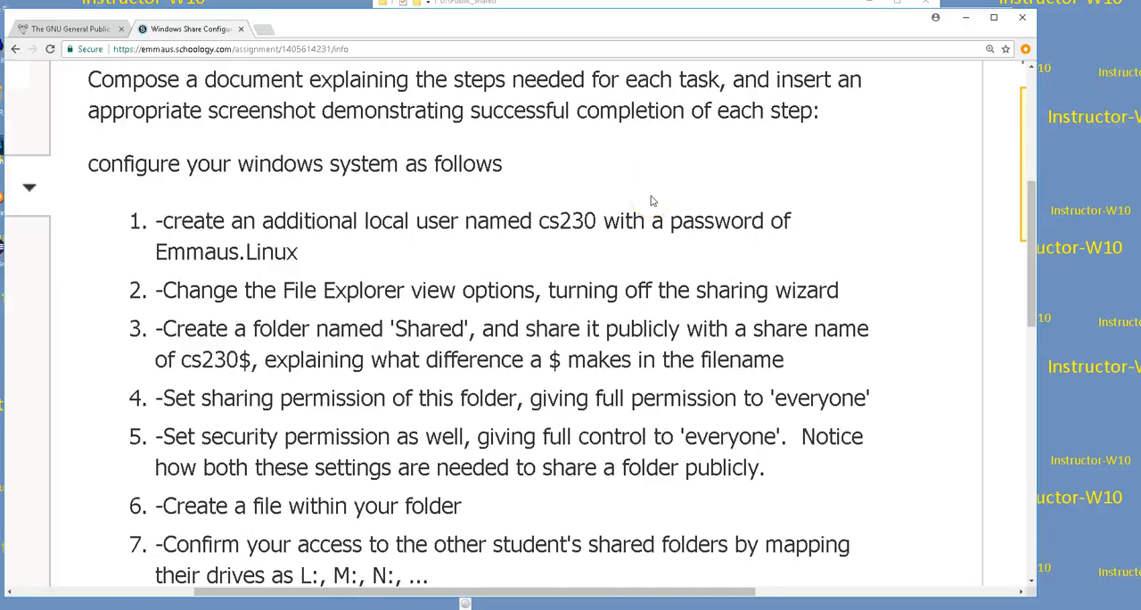
scroll(652, 201, "down", 1)
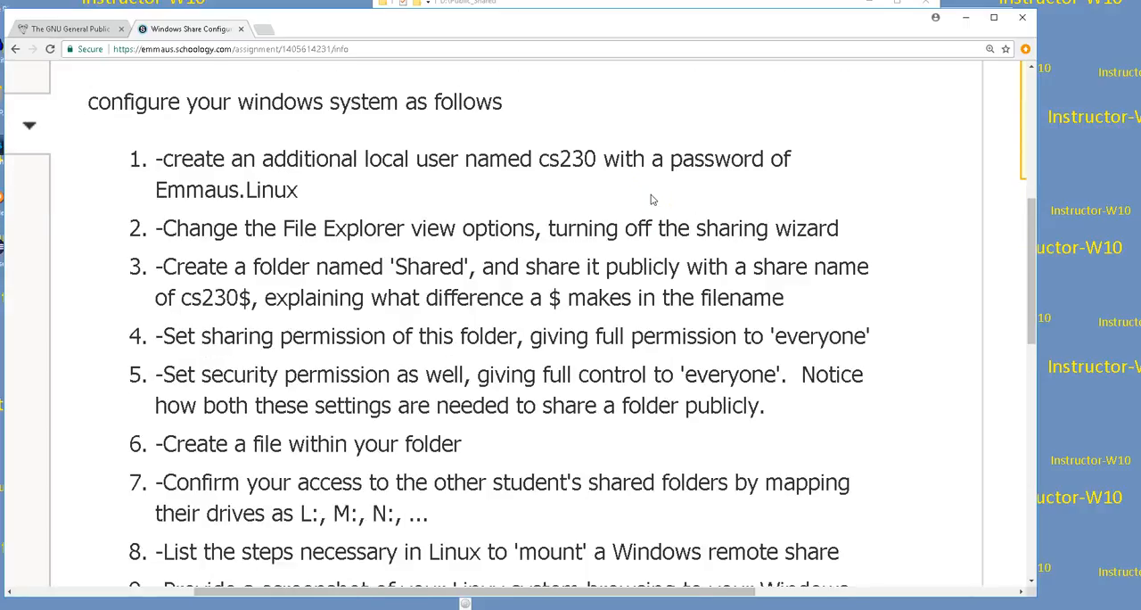
scroll(651, 200, "down", 2)
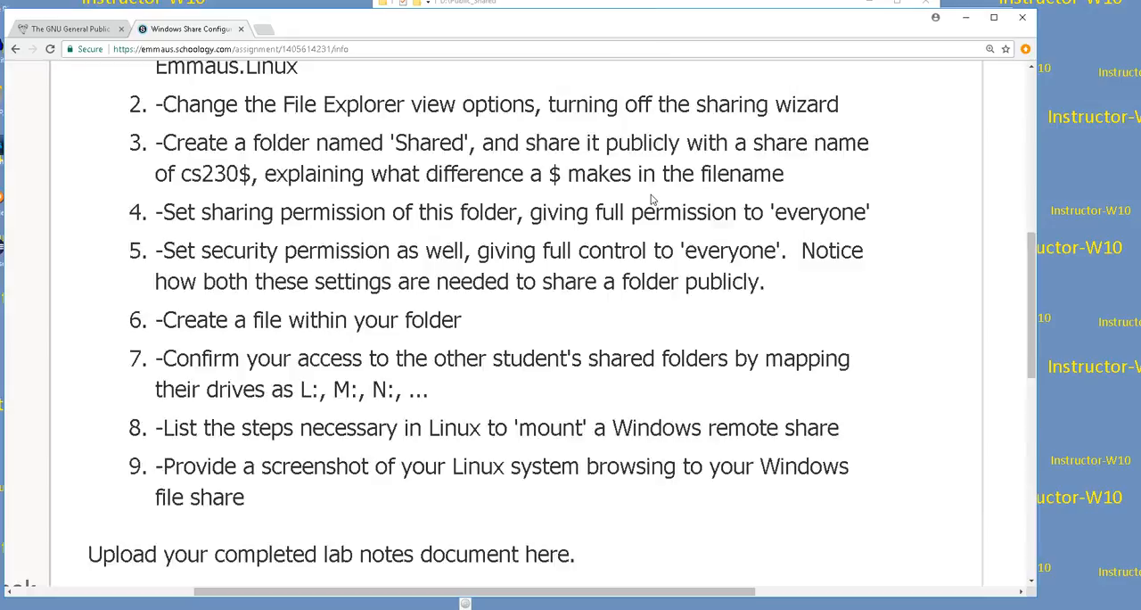
scroll(651, 200, "up", 2)
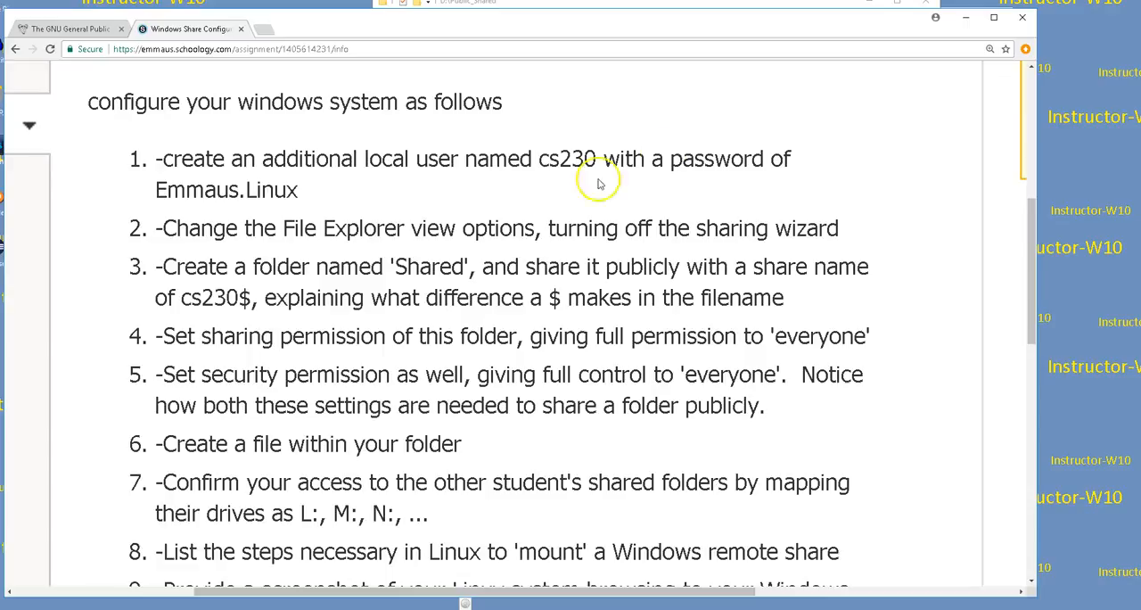
left_click_drag(1041, 165, 1103, 172)
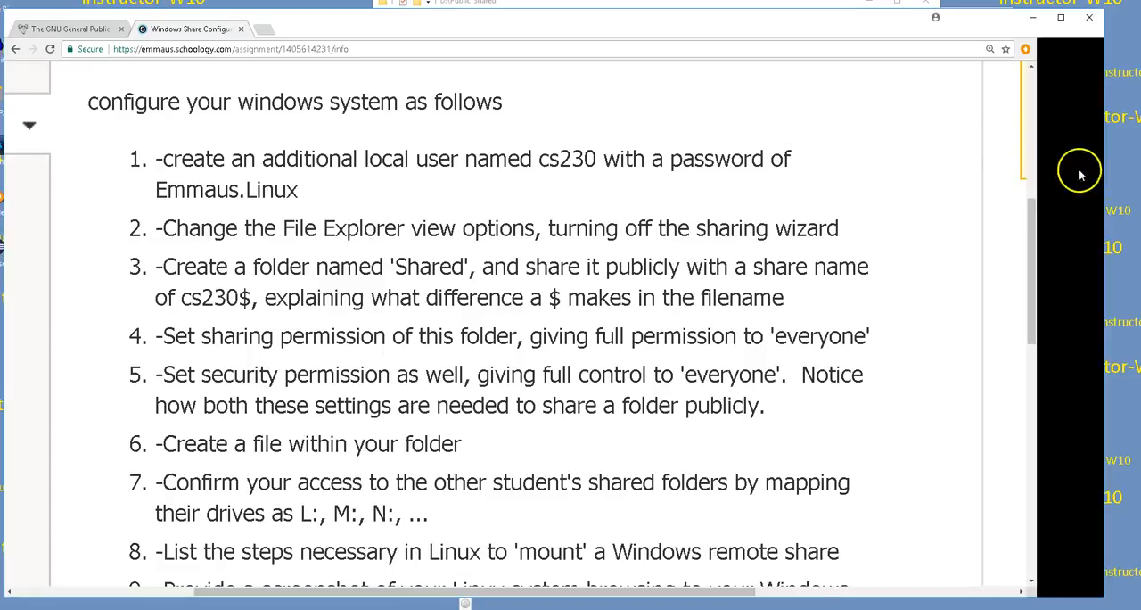
Step: Switch to File Explorer and disconnect the mapped network drive public$ (Y:) from This PC
left_click(560, 7)
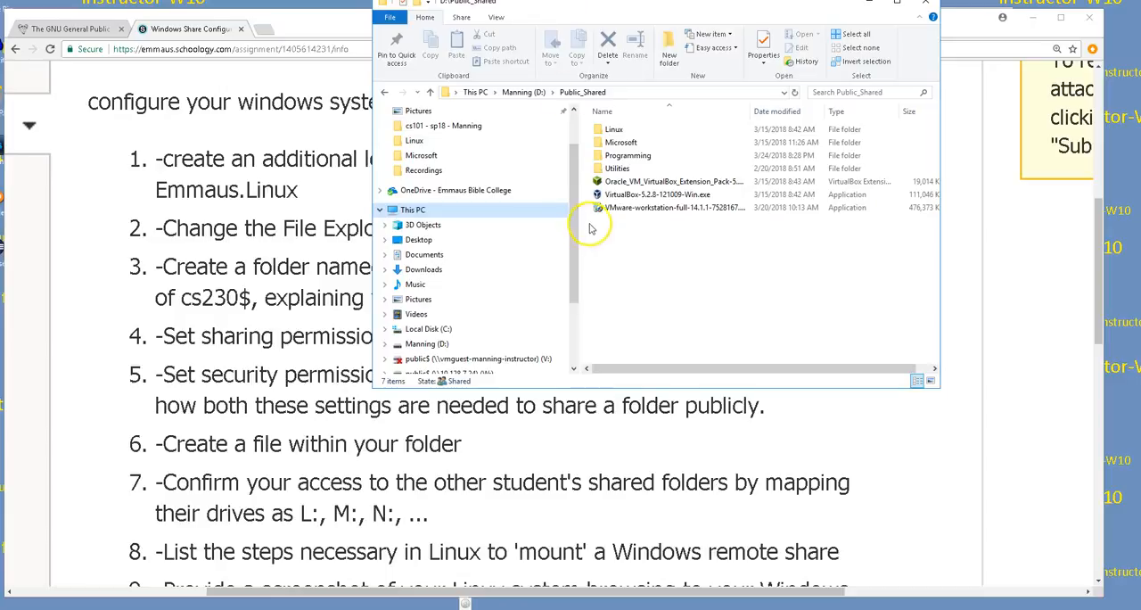
left_click(414, 210)
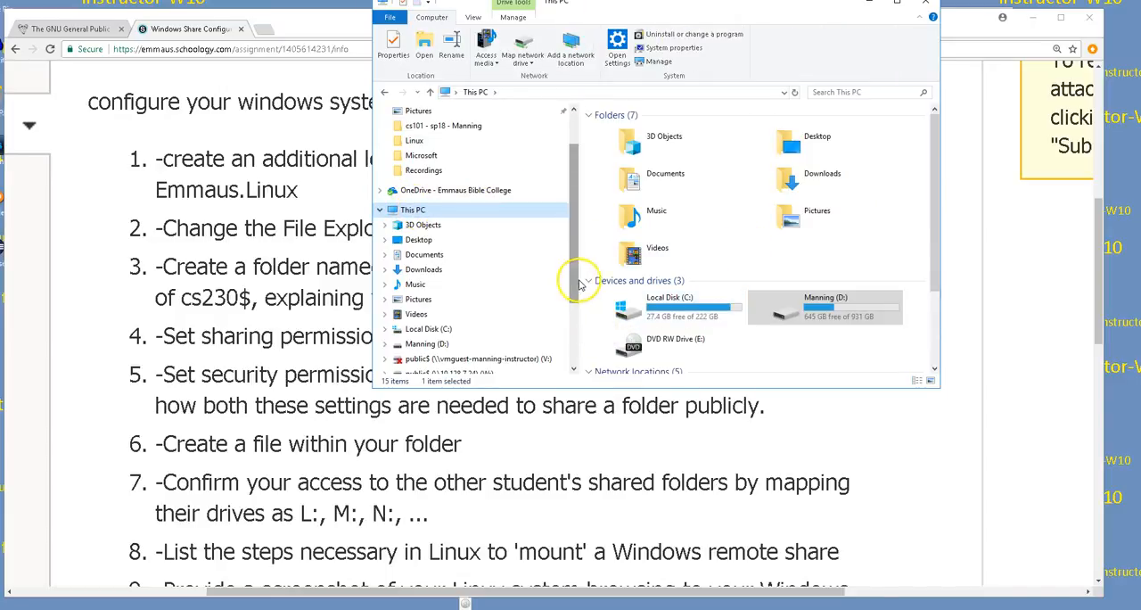
left_click_drag(936, 183, 950, 301)
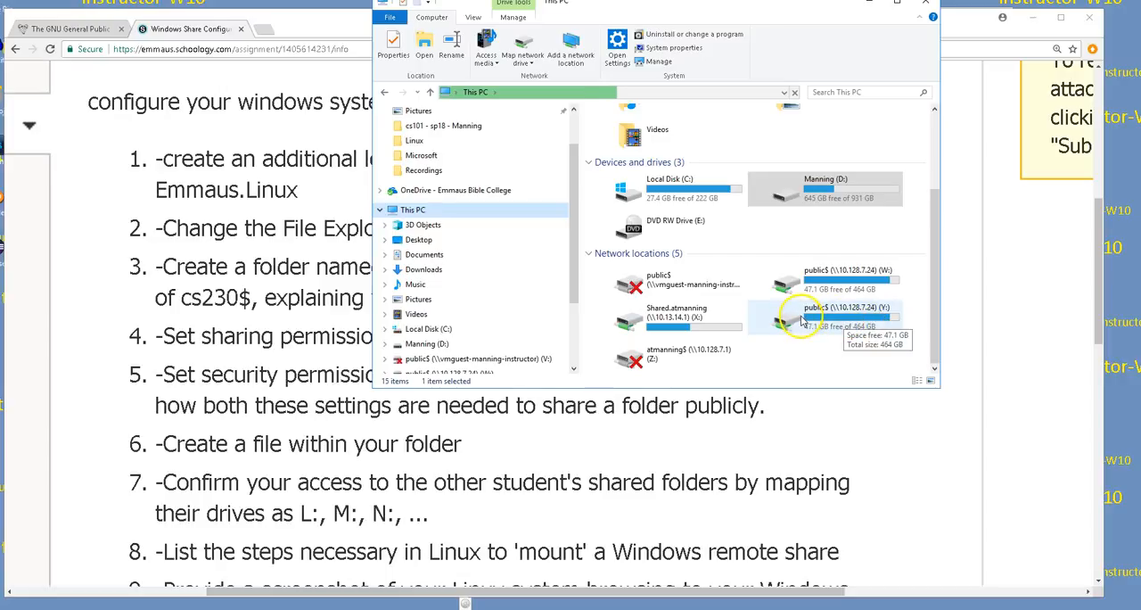
right_click(802, 322)
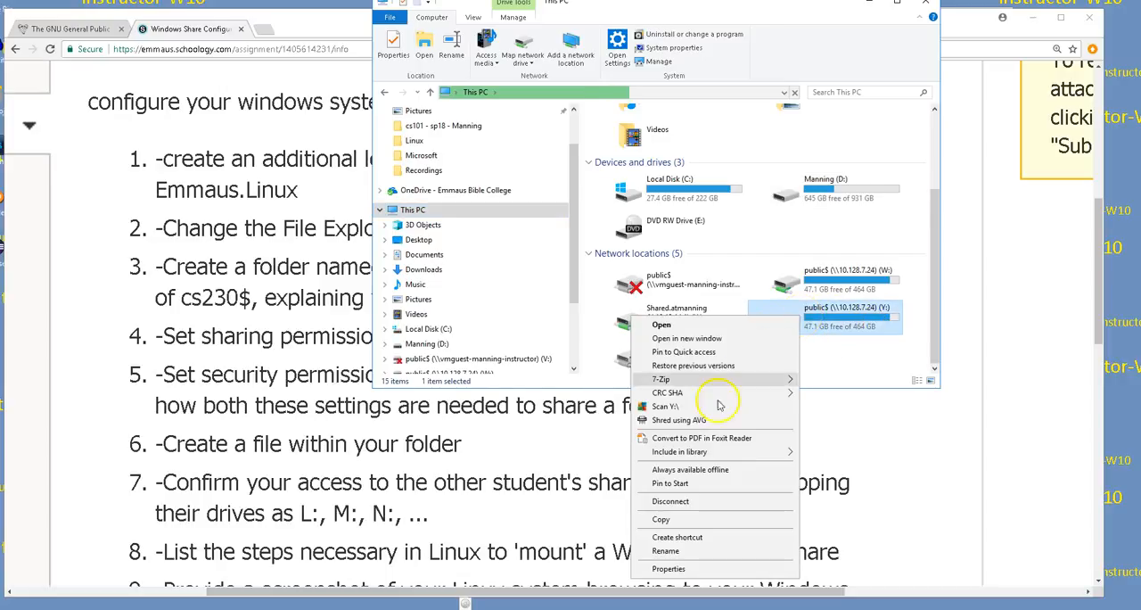
left_click(681, 501)
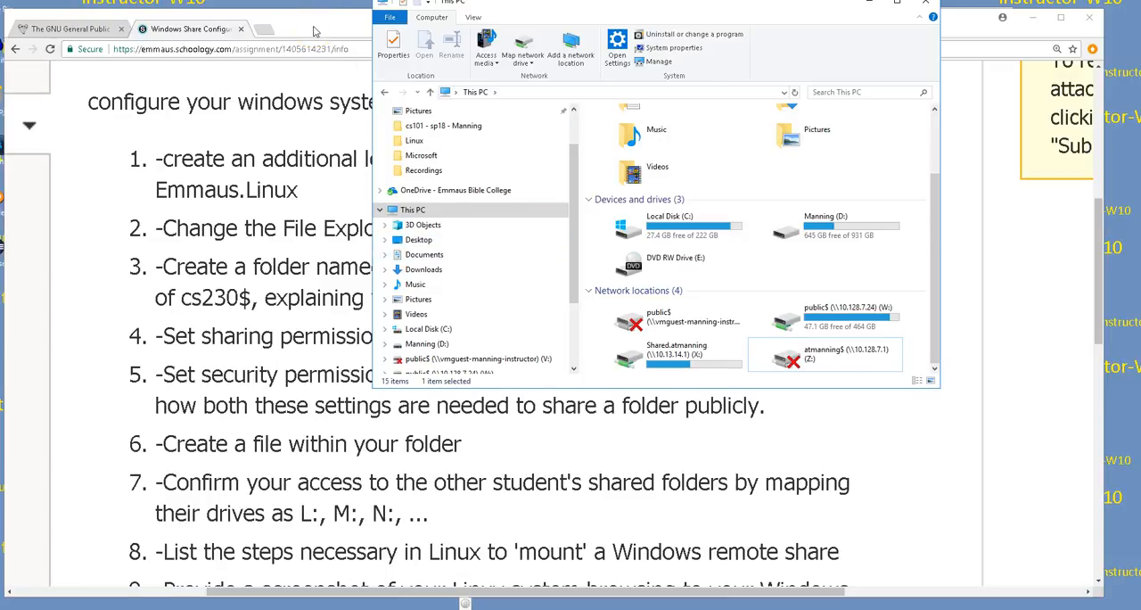
Step: Bring the File Explorer window fully into view and open the Public_Shared folder on the D: drive
left_click(523, 33)
left_click_drag(540, 5, 526, 20)
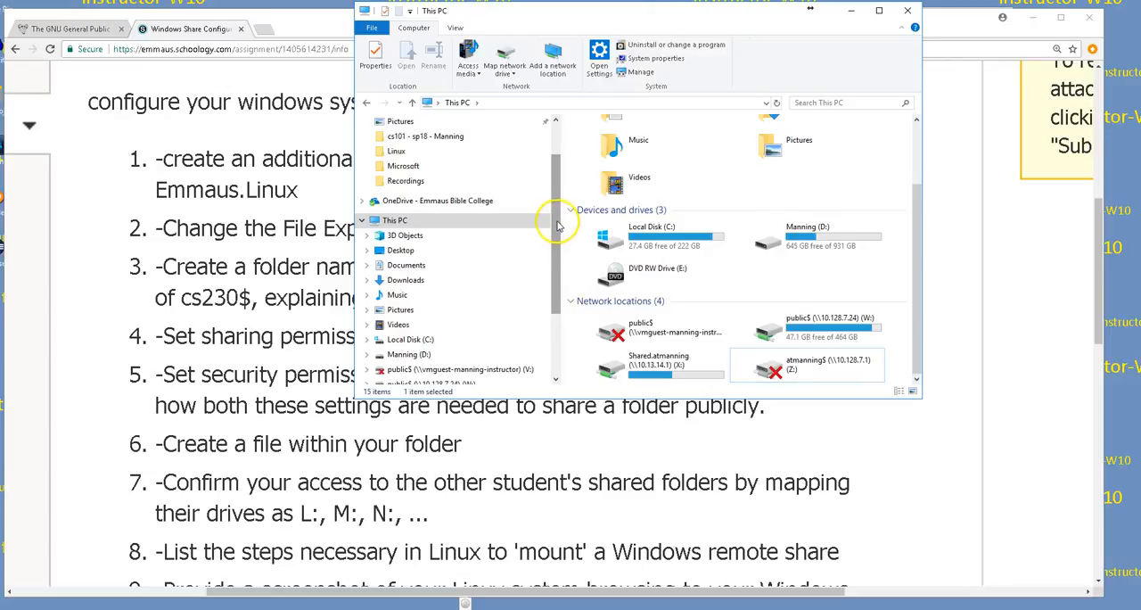
scroll(558, 225, "down", 2)
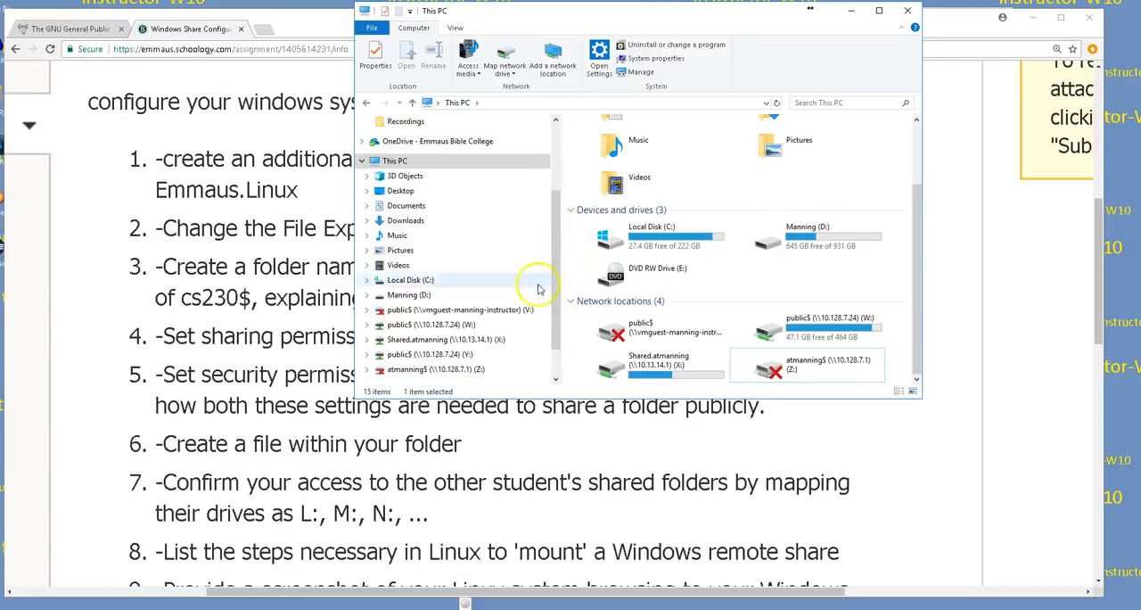
left_click(392, 297)
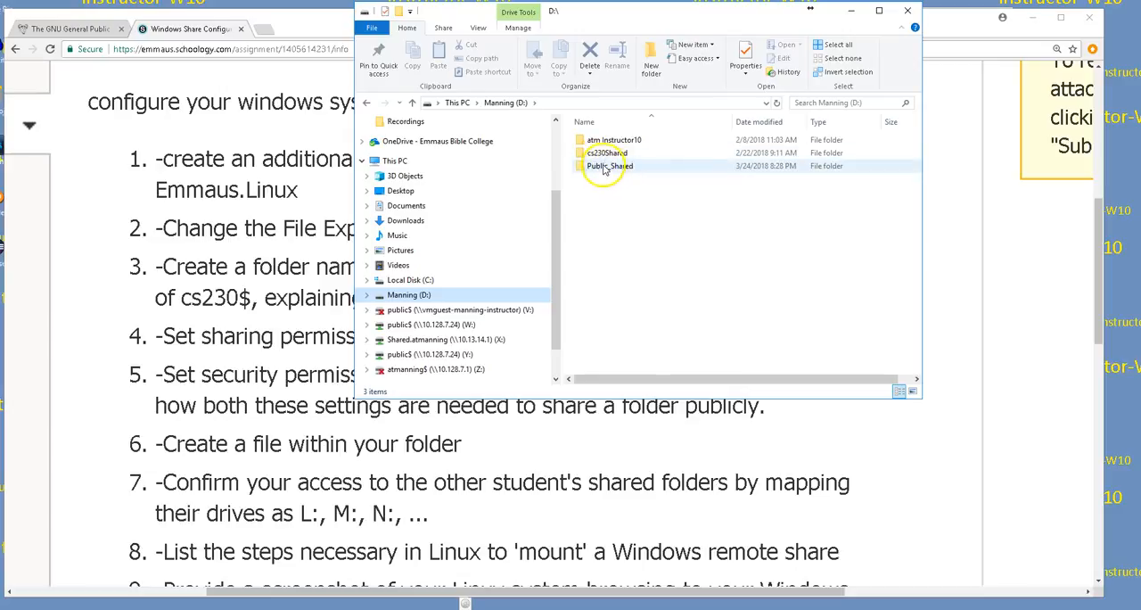
double_click(603, 167)
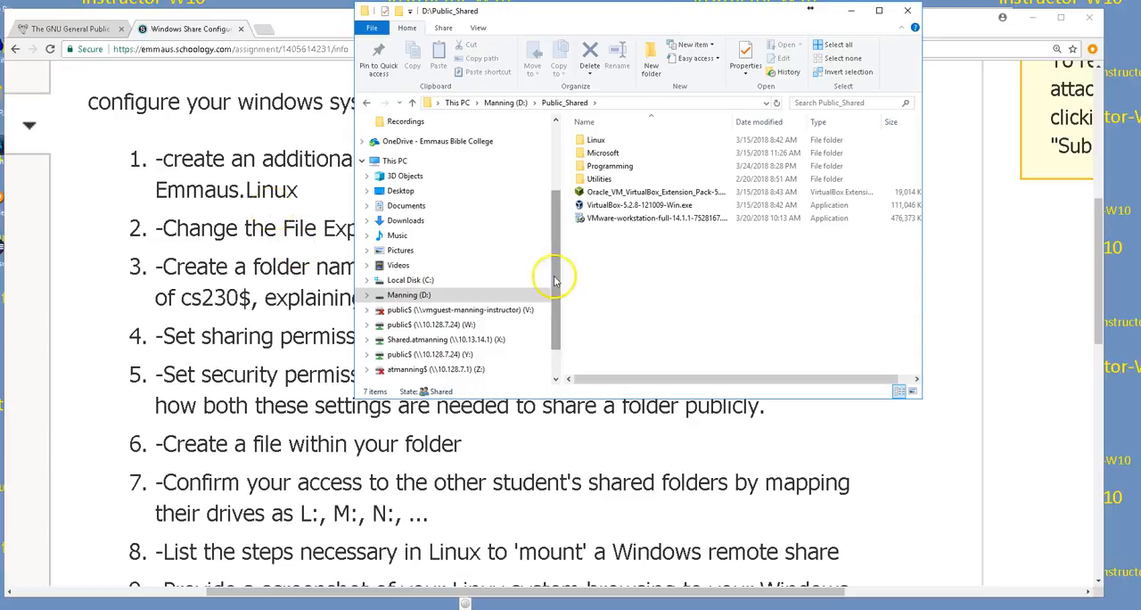
Step: Create a new folder named cs230 inside Public_Shared
right_click(650, 264)
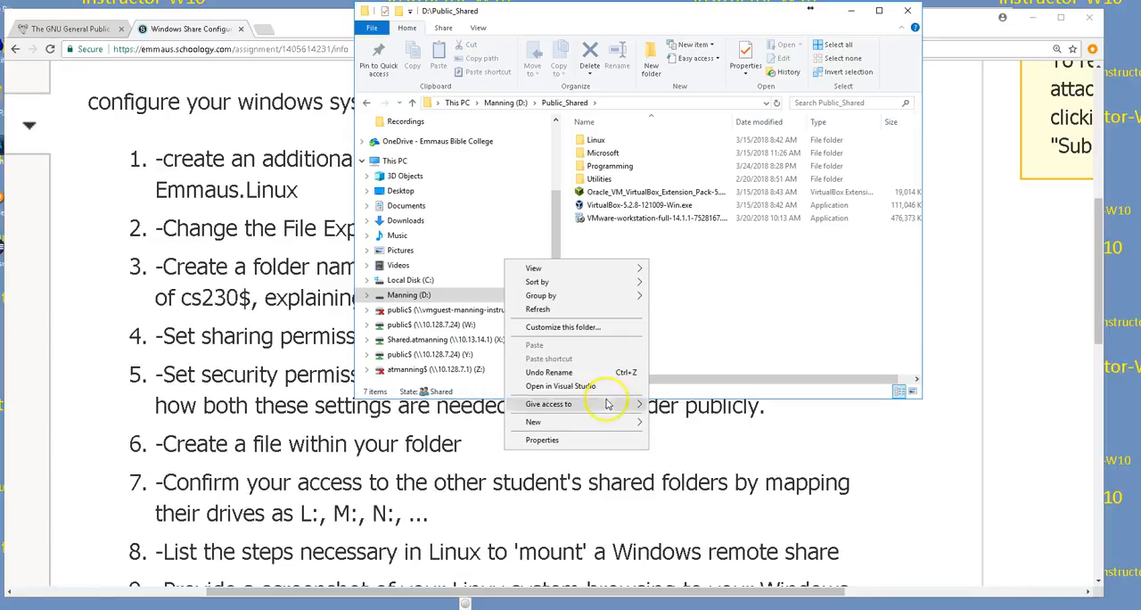
mouse_move(530, 421)
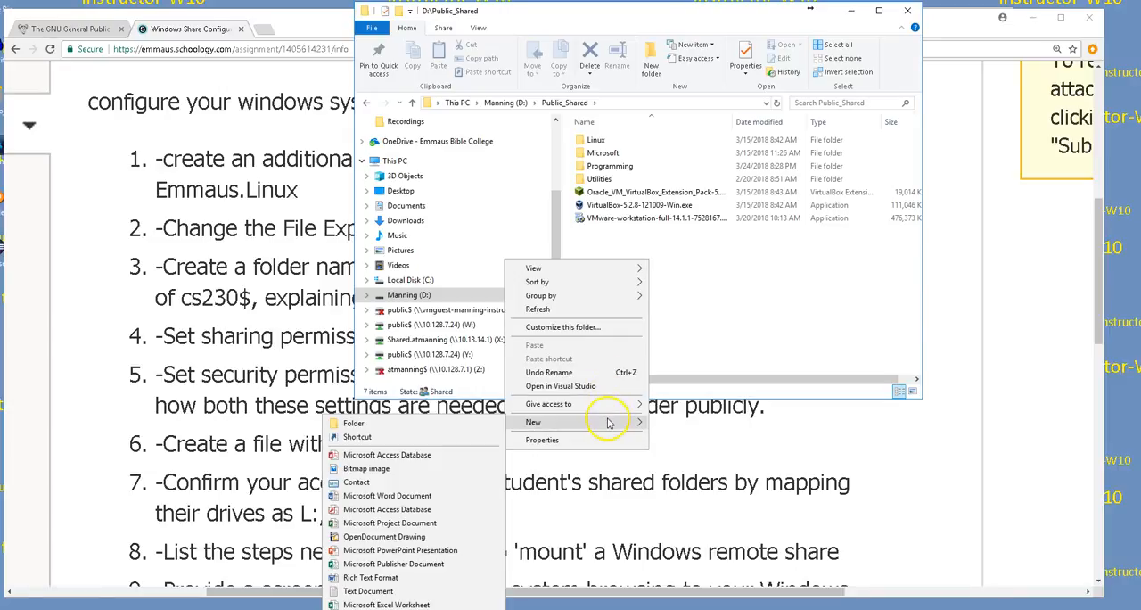
left_click(354, 423)
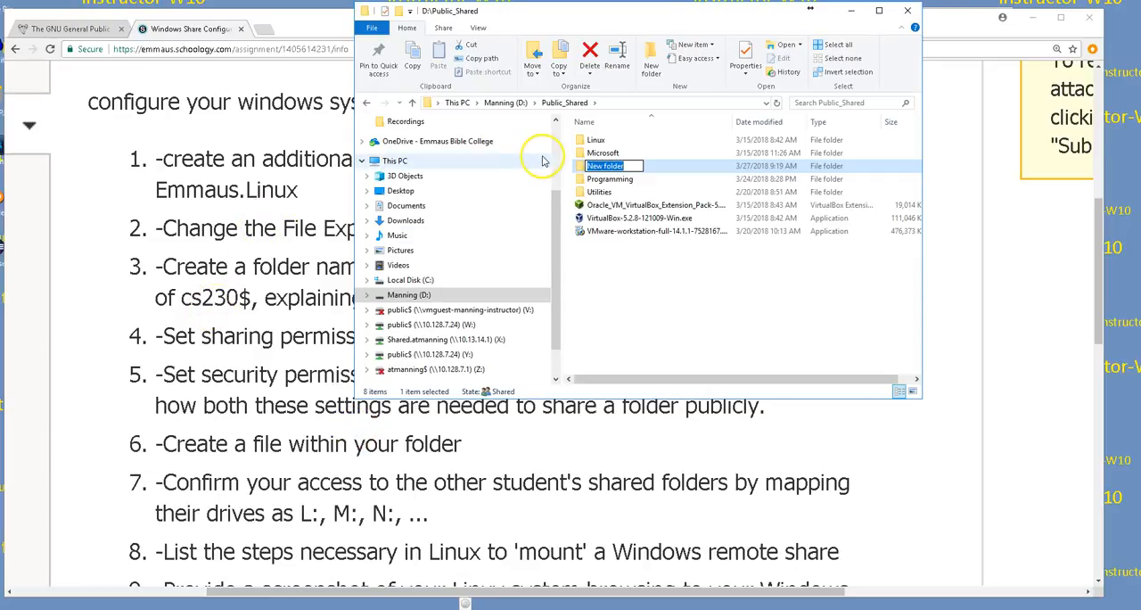
type("cs230")
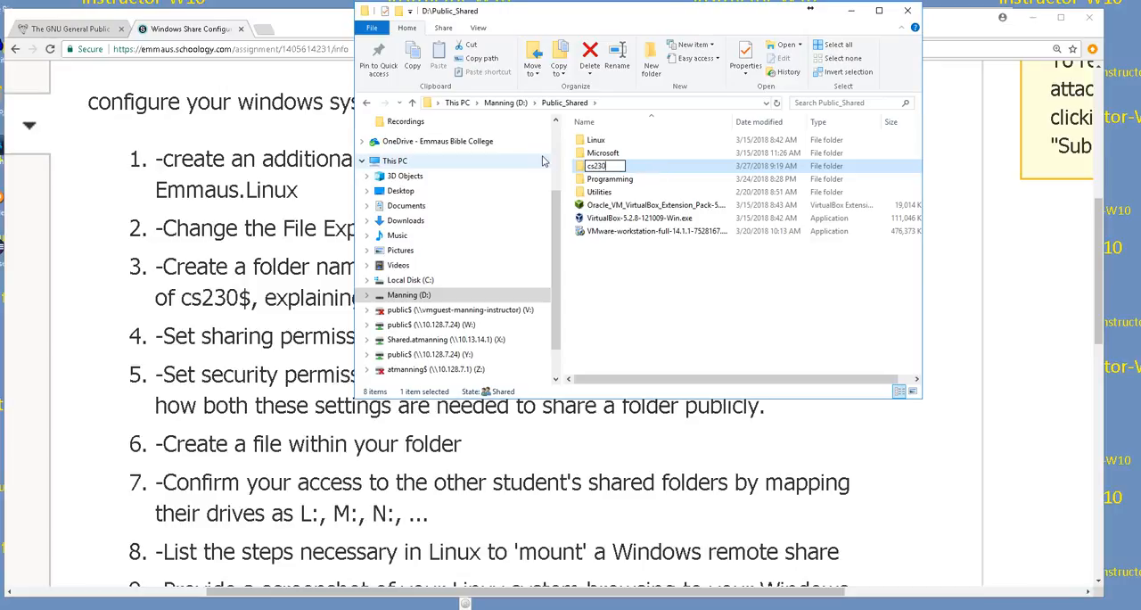
key("Return")
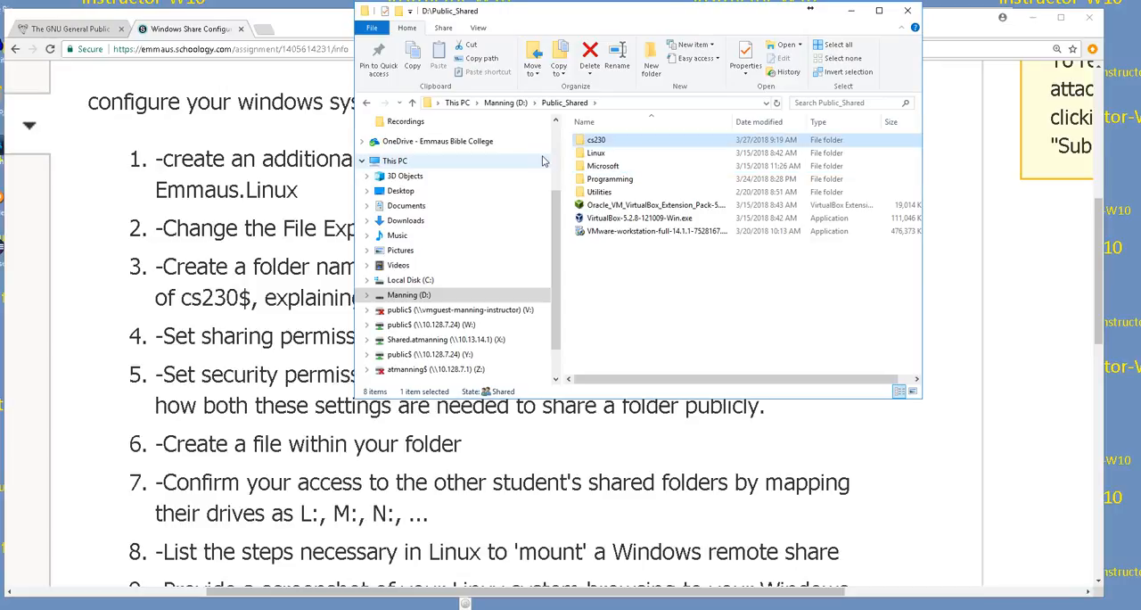
Step: Rename the cs230 folder in Public_Shared as cs230$
left_click(577, 64)
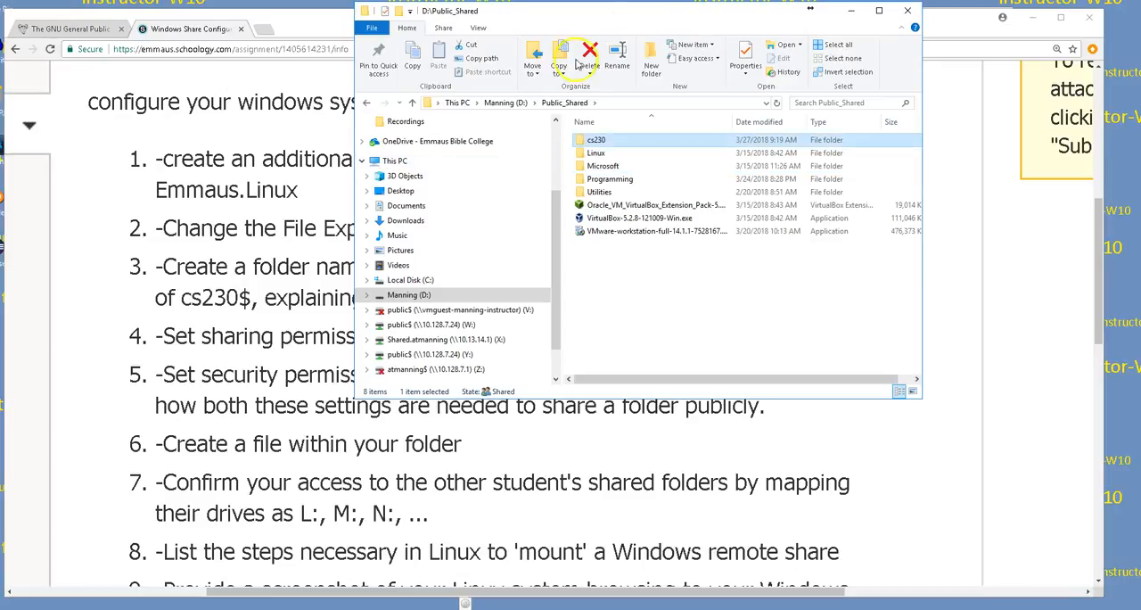
double_click(603, 143)
left_click(564, 103)
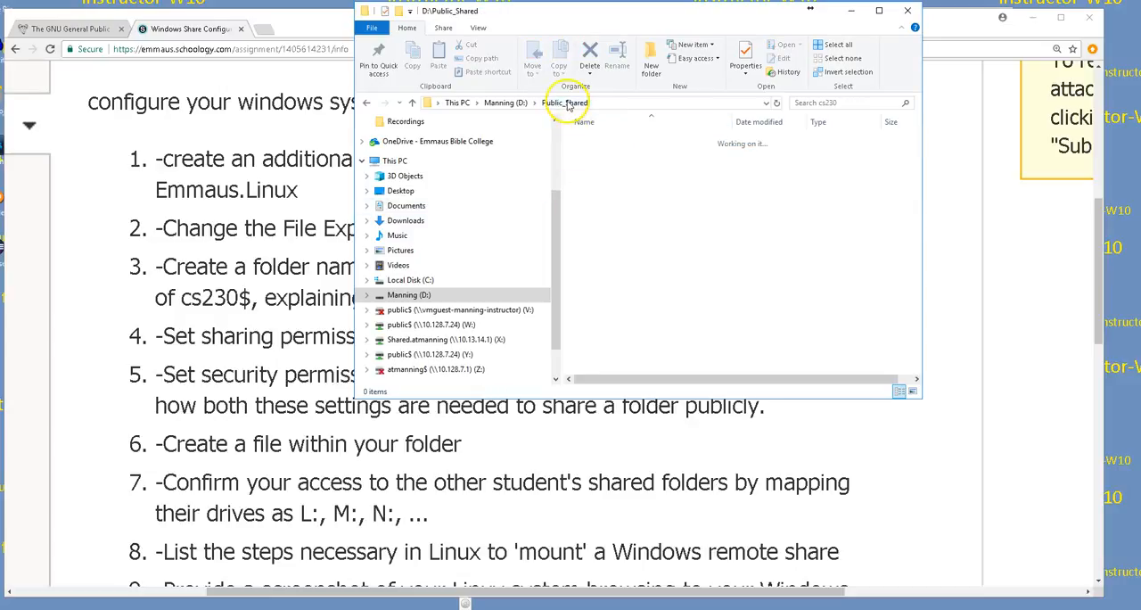
left_click(601, 144)
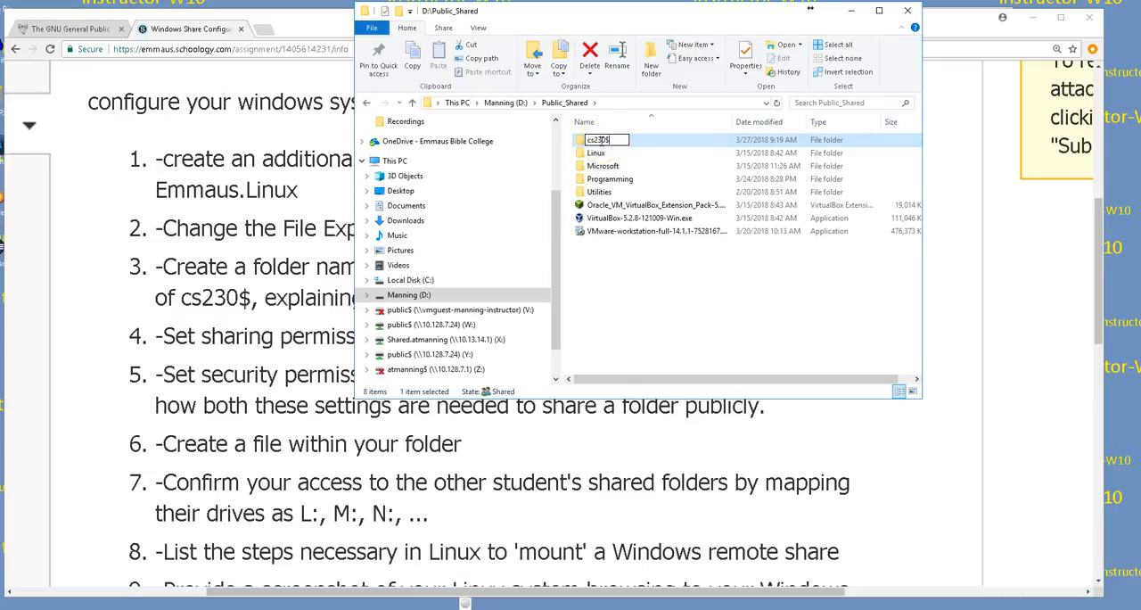
key("Return")
left_click(606, 142)
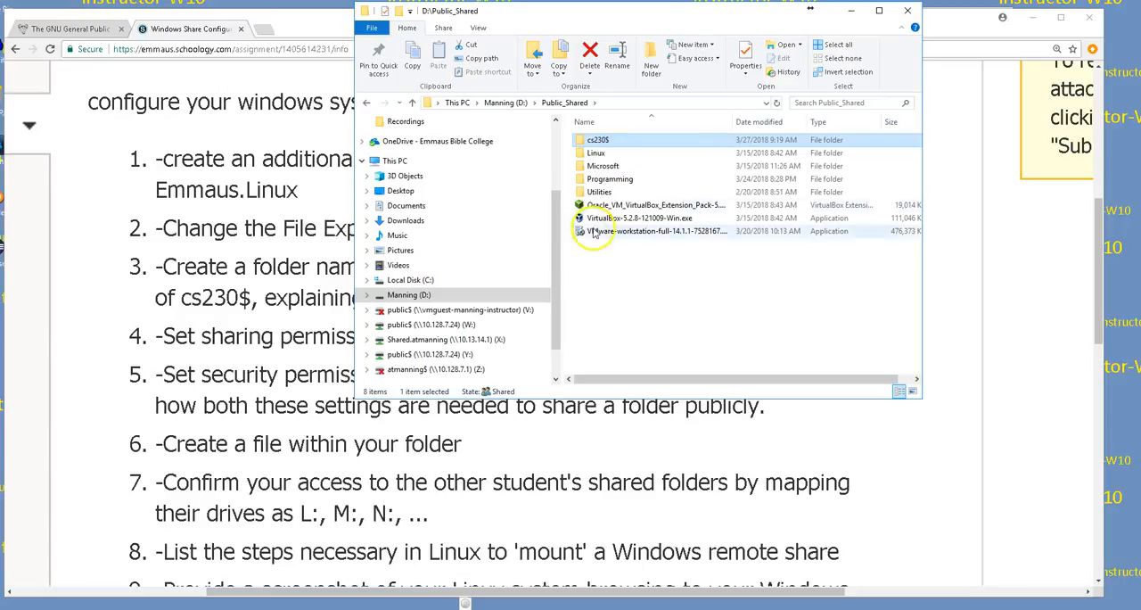
Step: Move the Public_Shared window aside and place a second File Explorer window next to it
left_click_drag(555, 229, 569, 310)
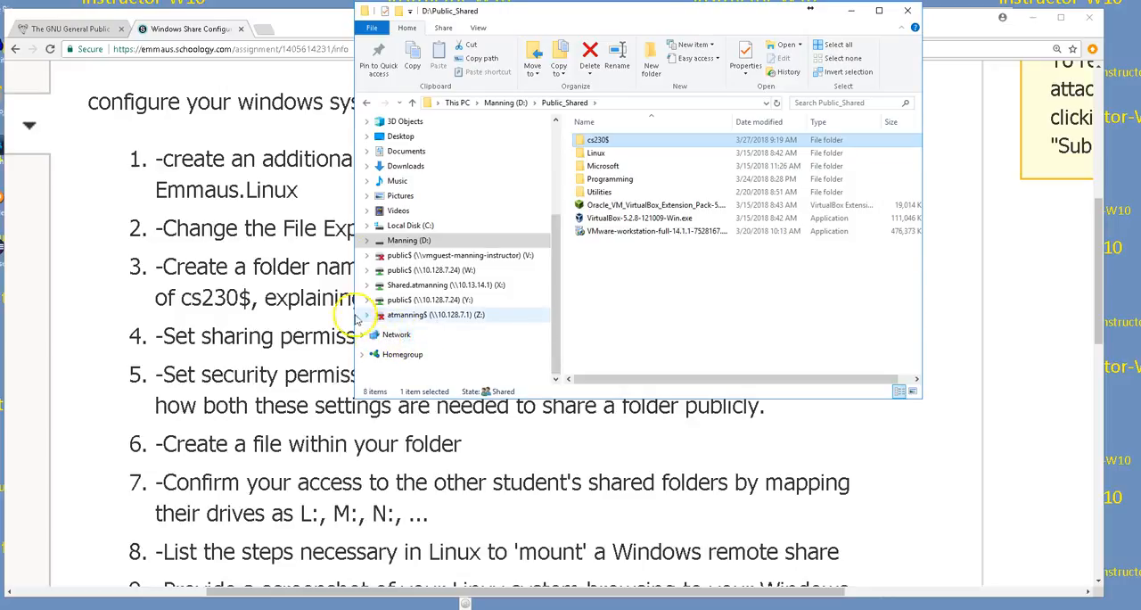
left_click_drag(606, 11, 811, 16)
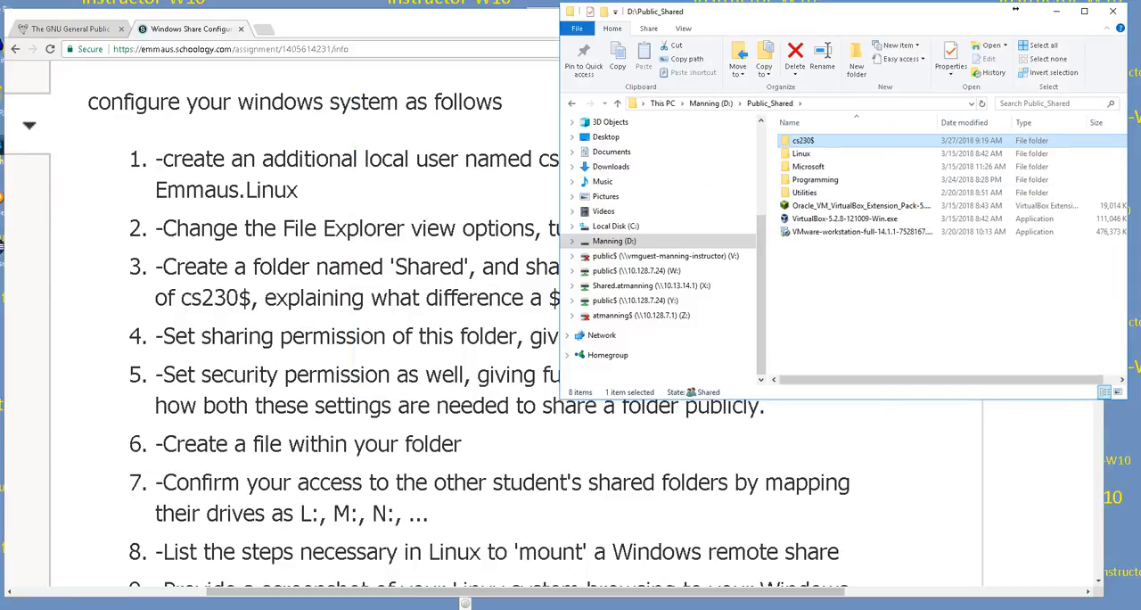
left_click(1015, 9)
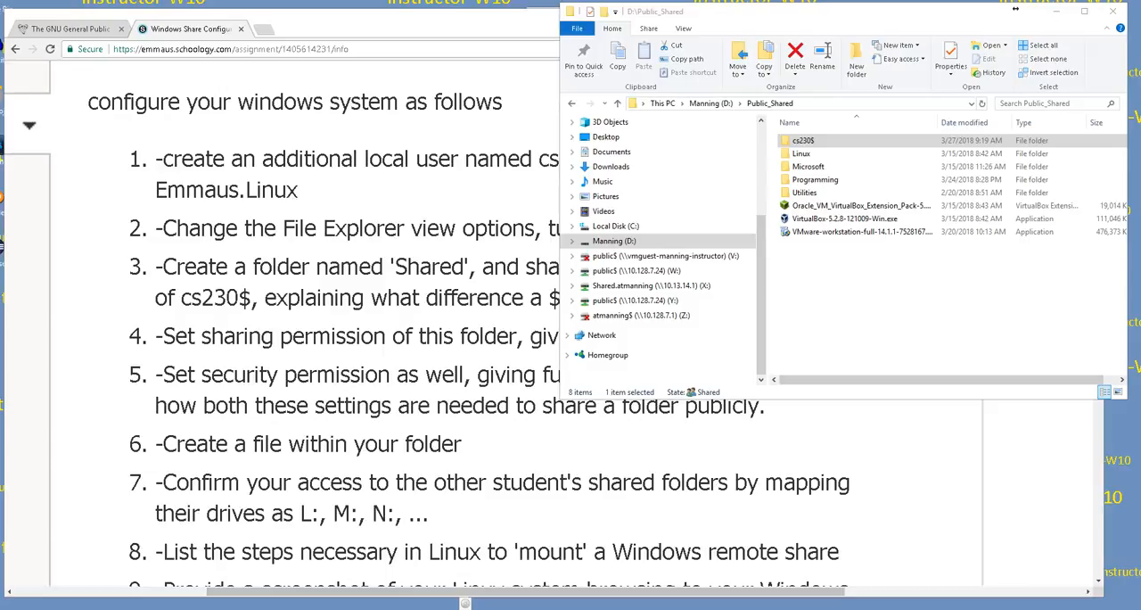
key("super+e")
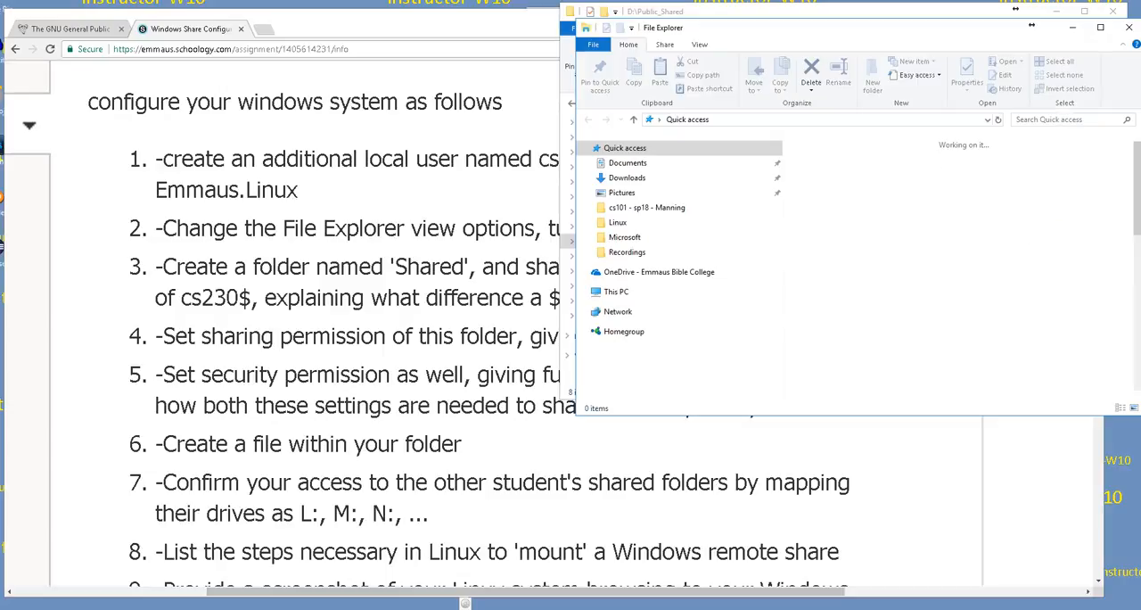
left_click_drag(757, 28, 218, 40)
Step: Browse the computers on the network and open the VM whose name starts with W10 to view its shared folders
scroll(224, 198, "down", 5)
left_click(73, 369)
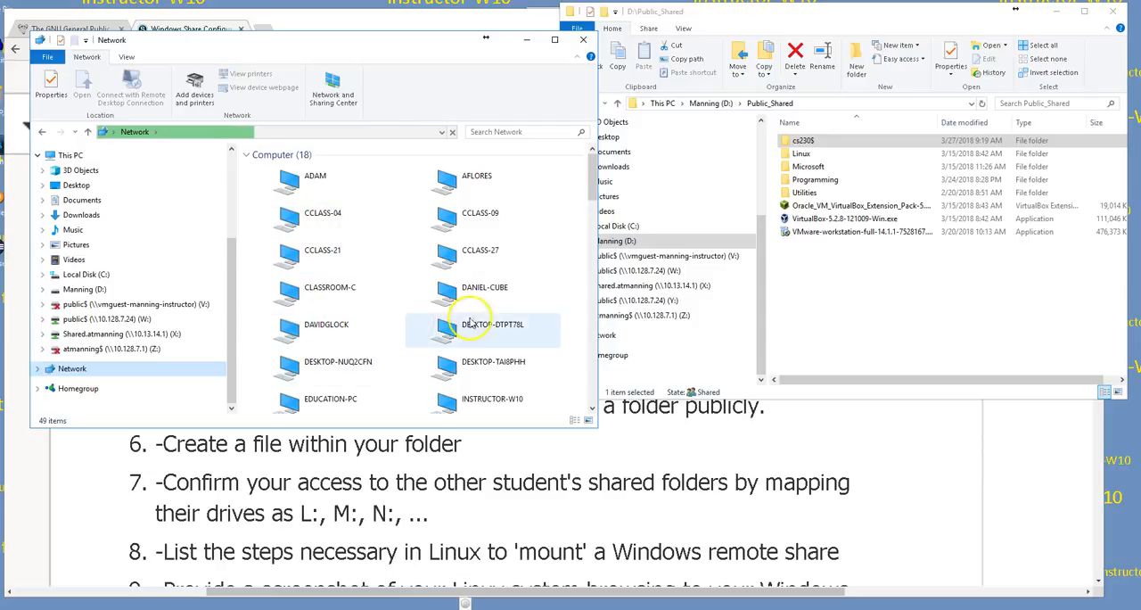
left_click_drag(594, 173, 592, 200)
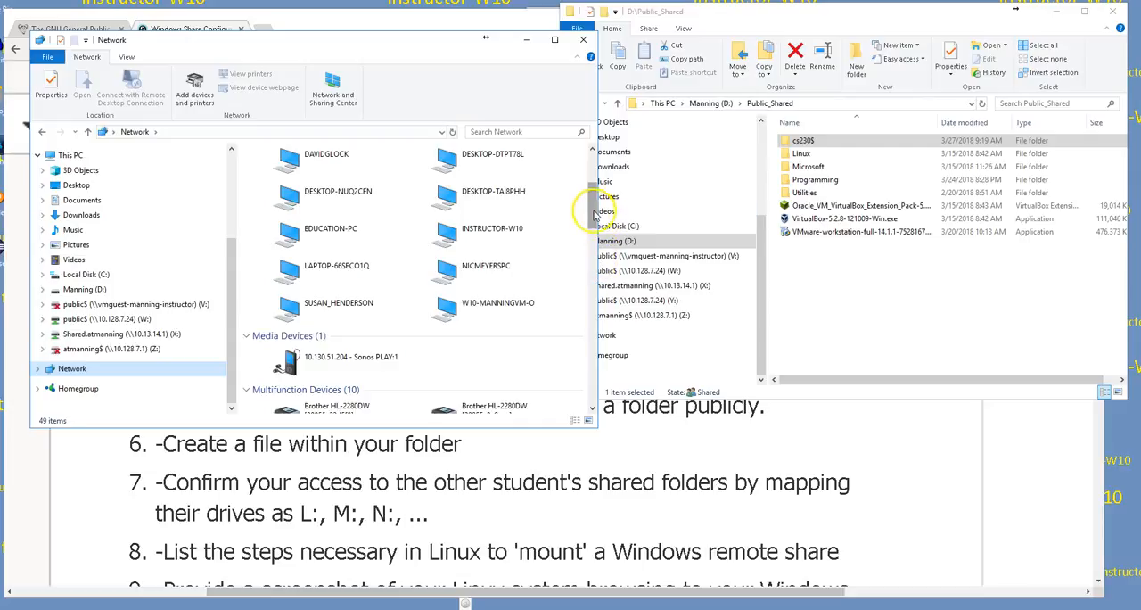
scroll(589, 201, "up", 1)
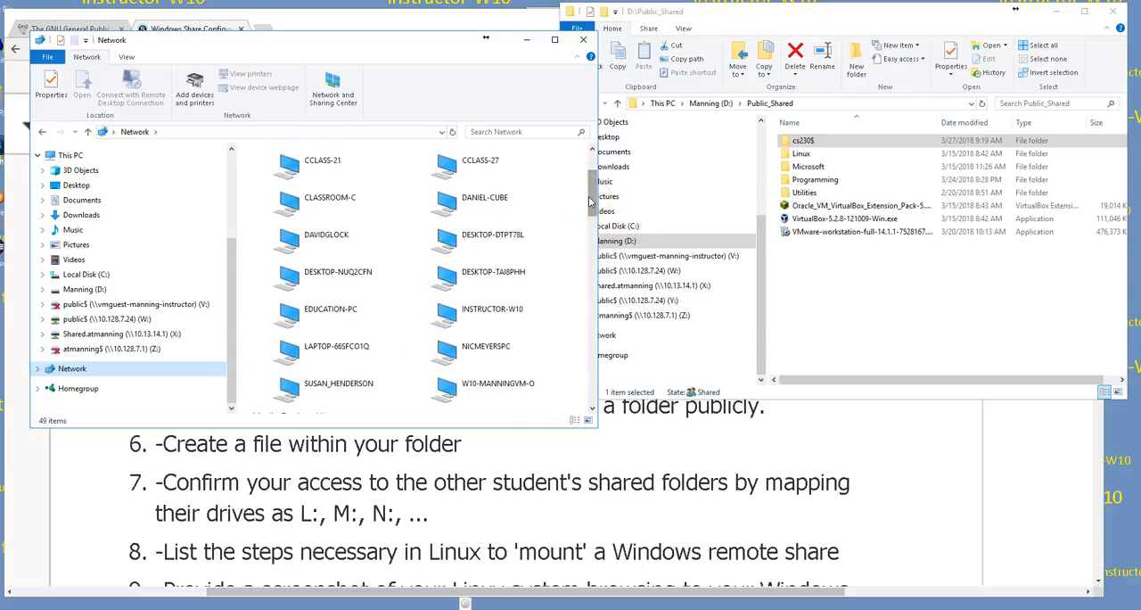
left_click_drag(589, 196, 596, 175)
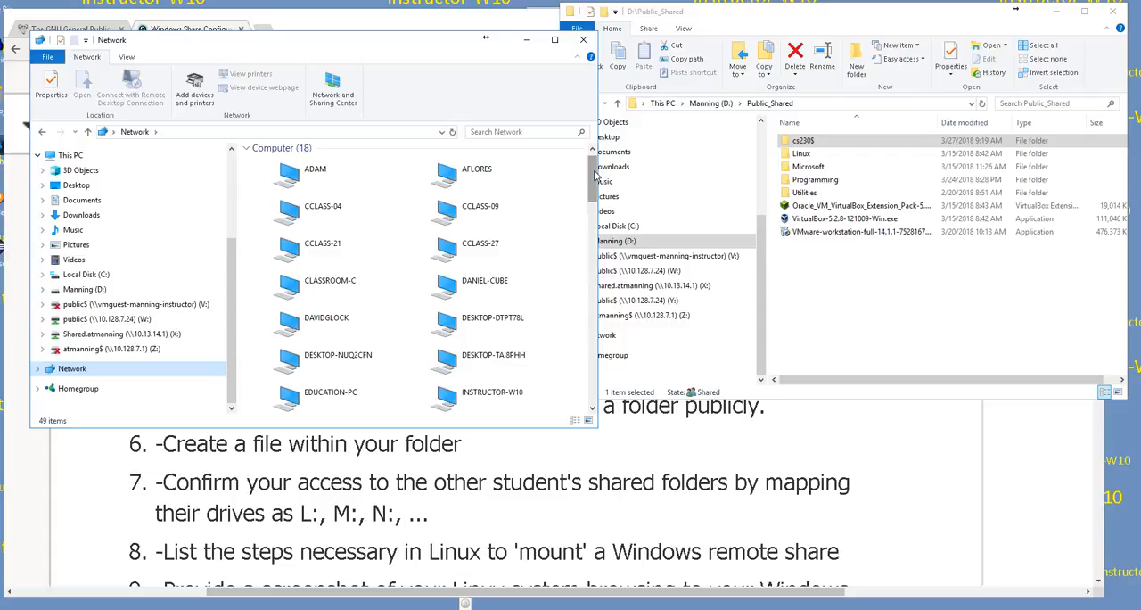
mouse_move(594, 175)
left_mouse_down()
mouse_move(599, 239)
mouse_move(597, 192)
left_mouse_up()
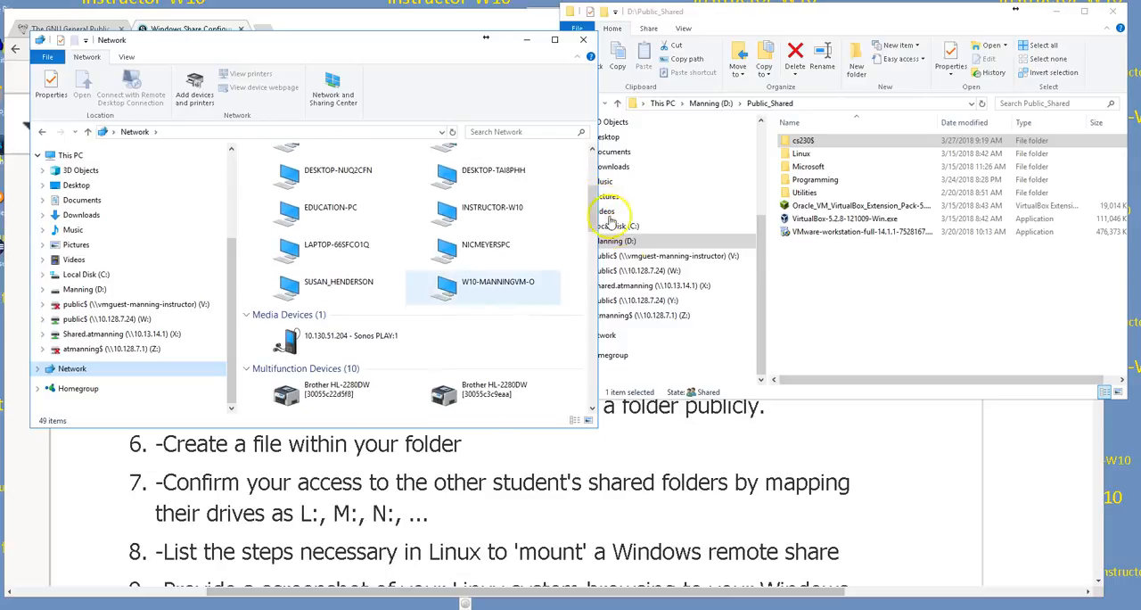
left_click(448, 288)
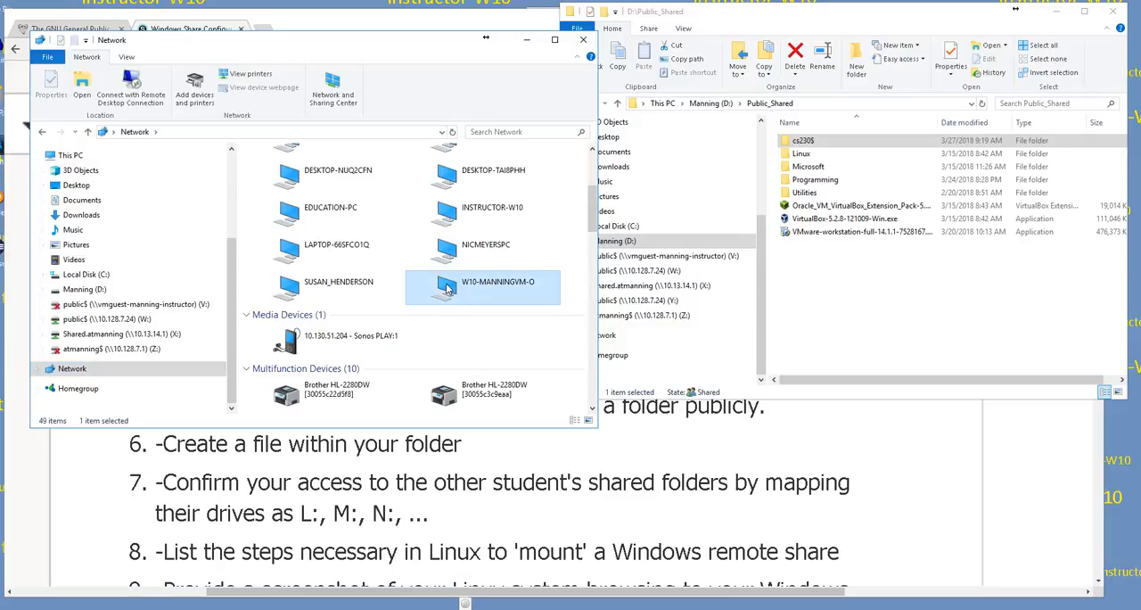
double_click(448, 288)
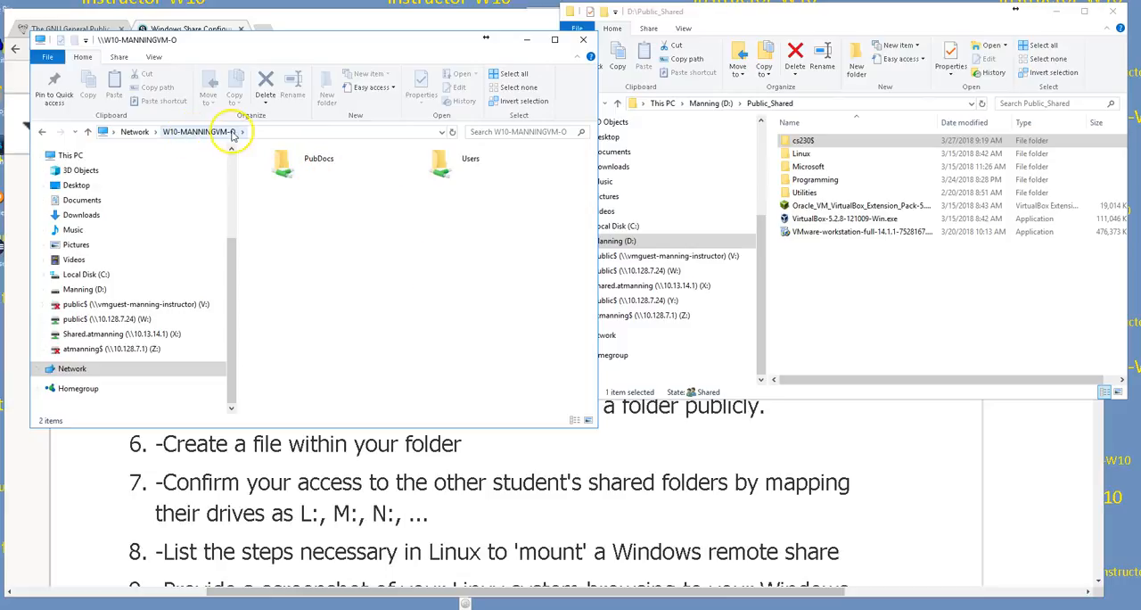
Step: View the files in the PubDocs share on the W10 VM and return to the network computer list
double_click(288, 167)
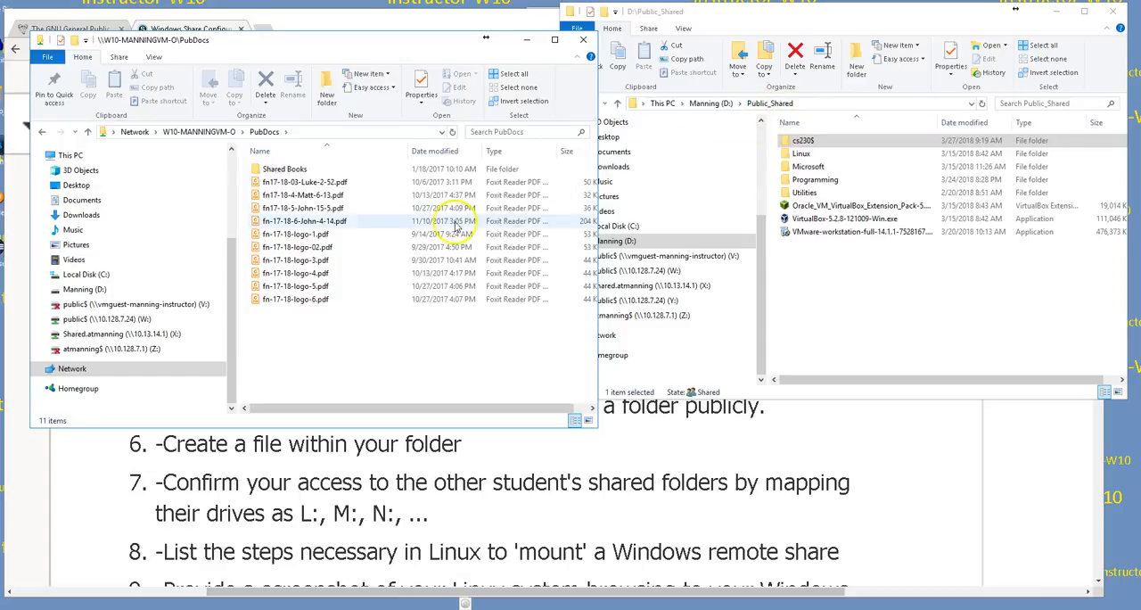
left_click(185, 132)
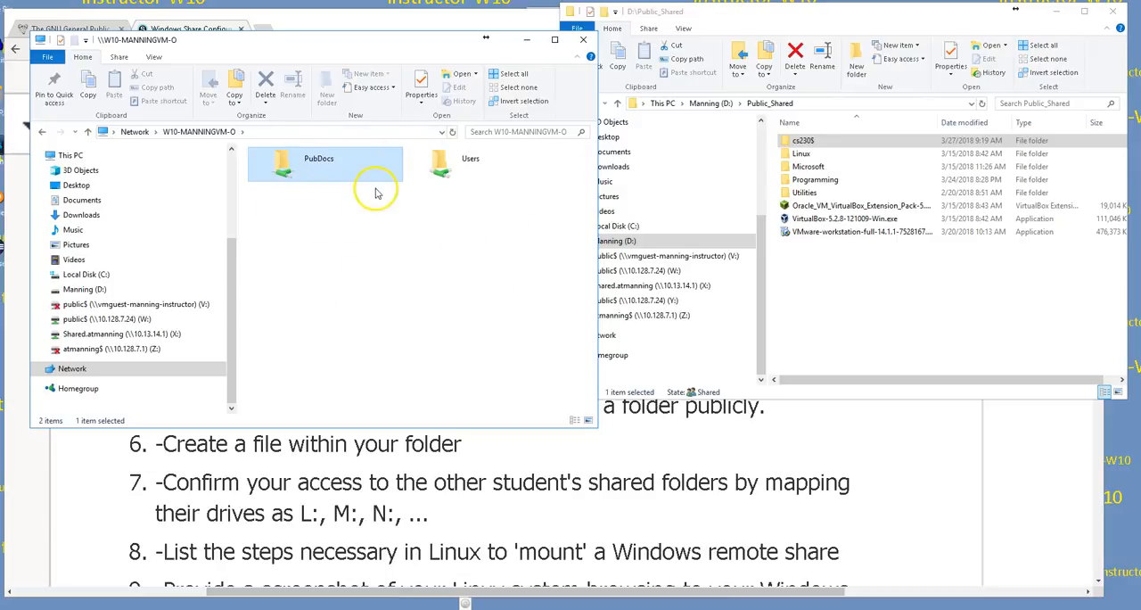
left_click(134, 132)
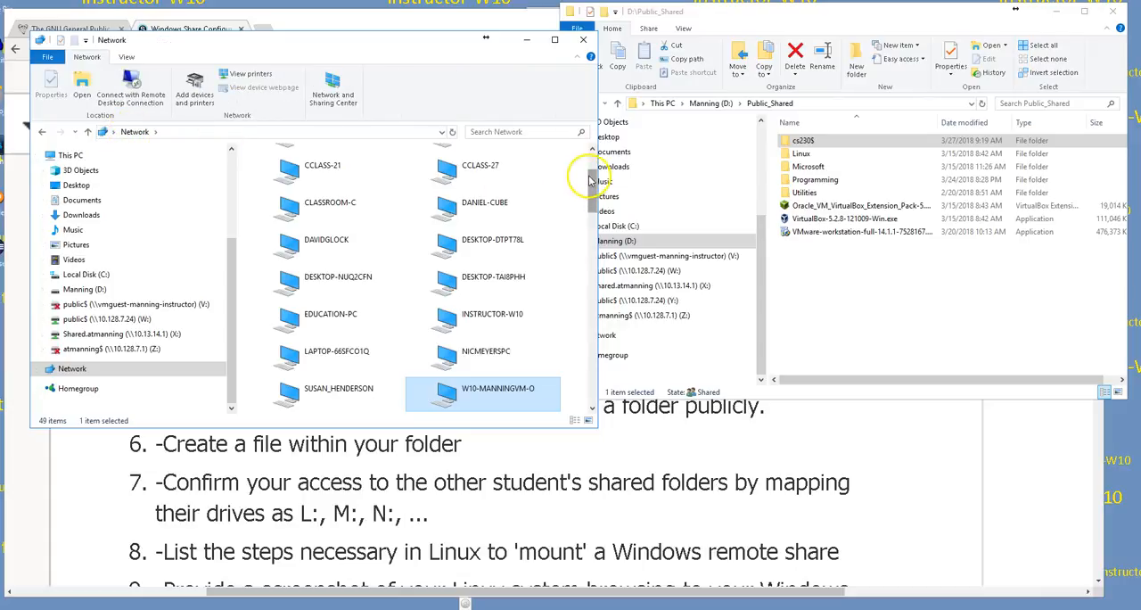
Step: Look through the network computers in a widened window and reopen the W10 VM to view its shared folders
mouse_move(593, 179)
left_mouse_down()
mouse_move(603, 289)
mouse_move(581, 378)
mouse_move(603, 171)
left_mouse_up()
left_click(583, 376)
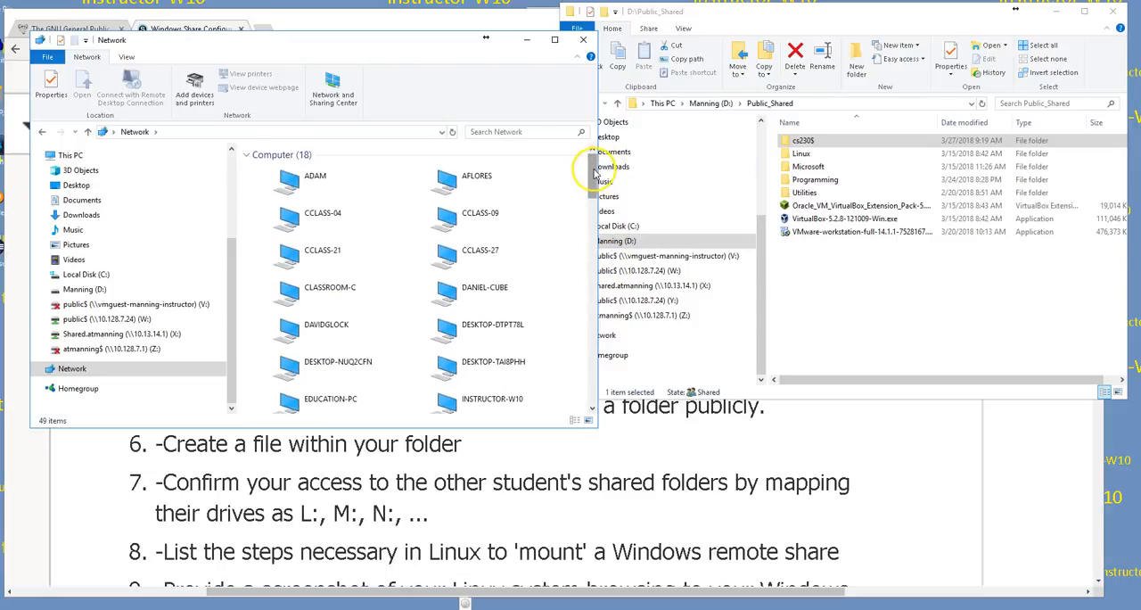
left_click_drag(595, 171, 594, 206)
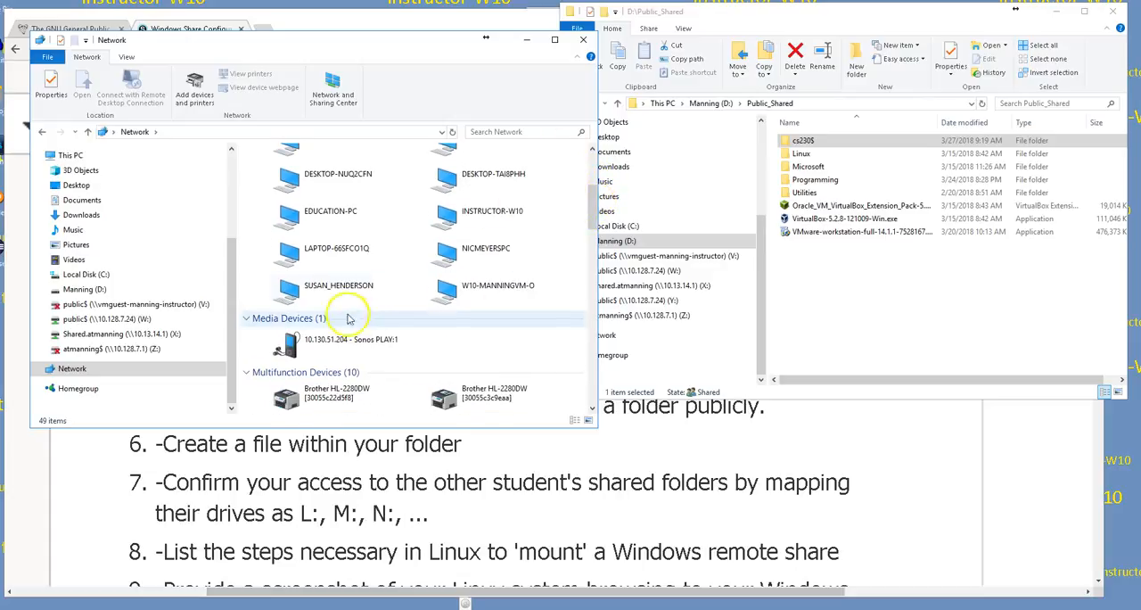
double_click(312, 295)
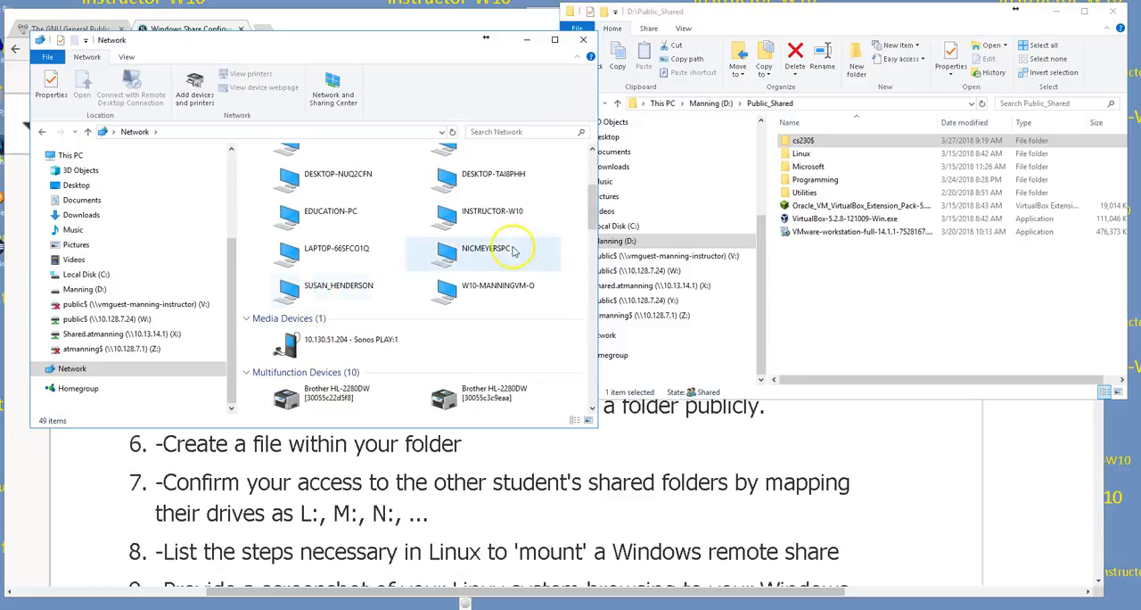
left_click_drag(592, 198, 592, 165)
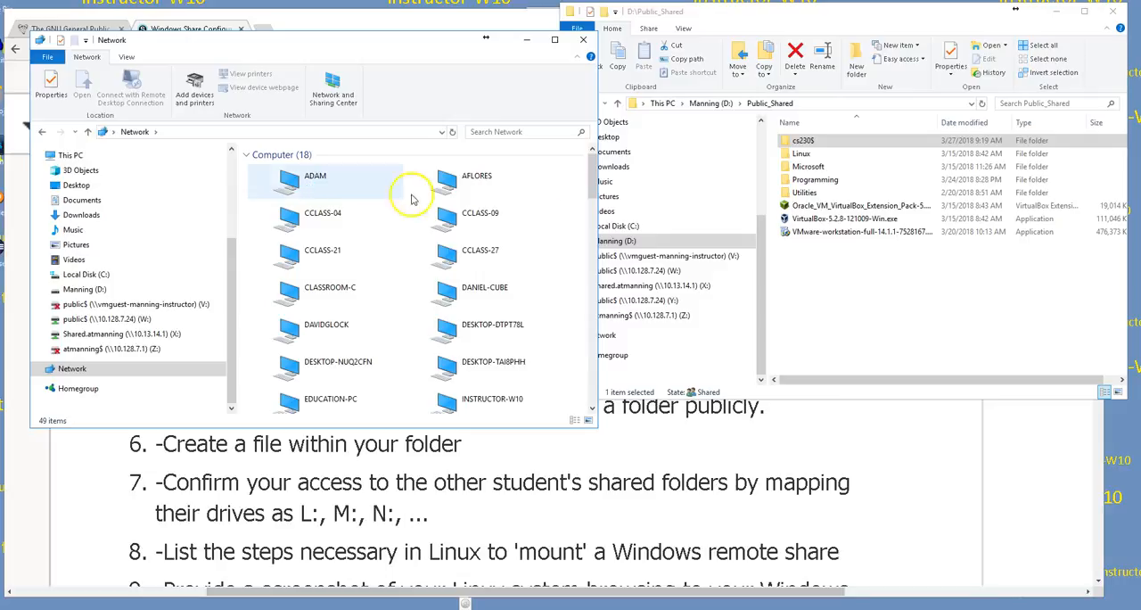
left_click_drag(597, 169, 712, 217)
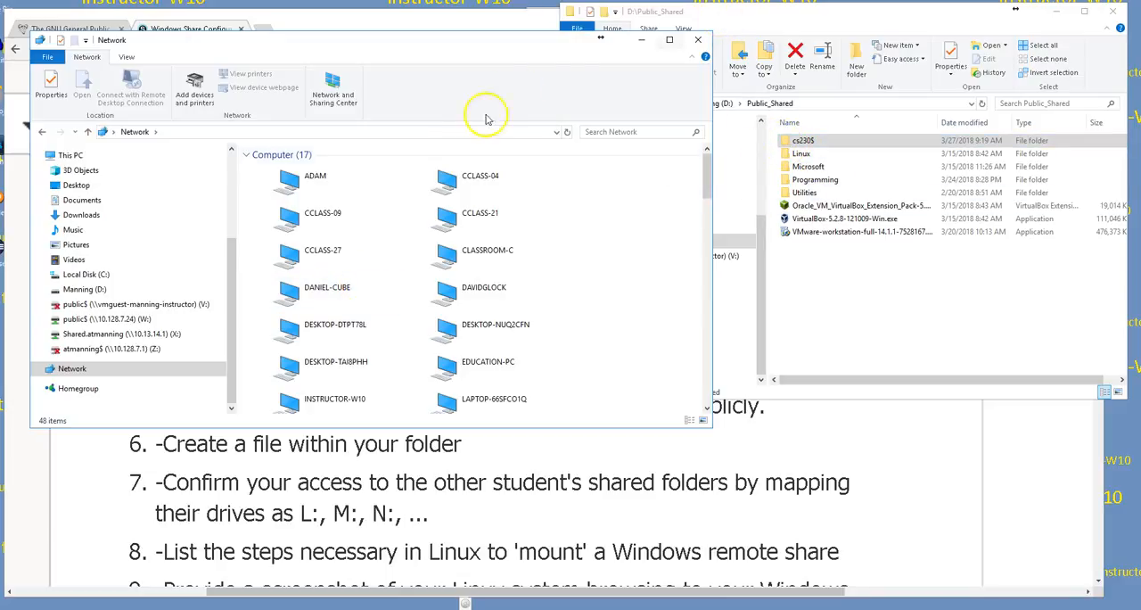
left_click_drag(708, 174, 720, 207)
double_click(307, 270)
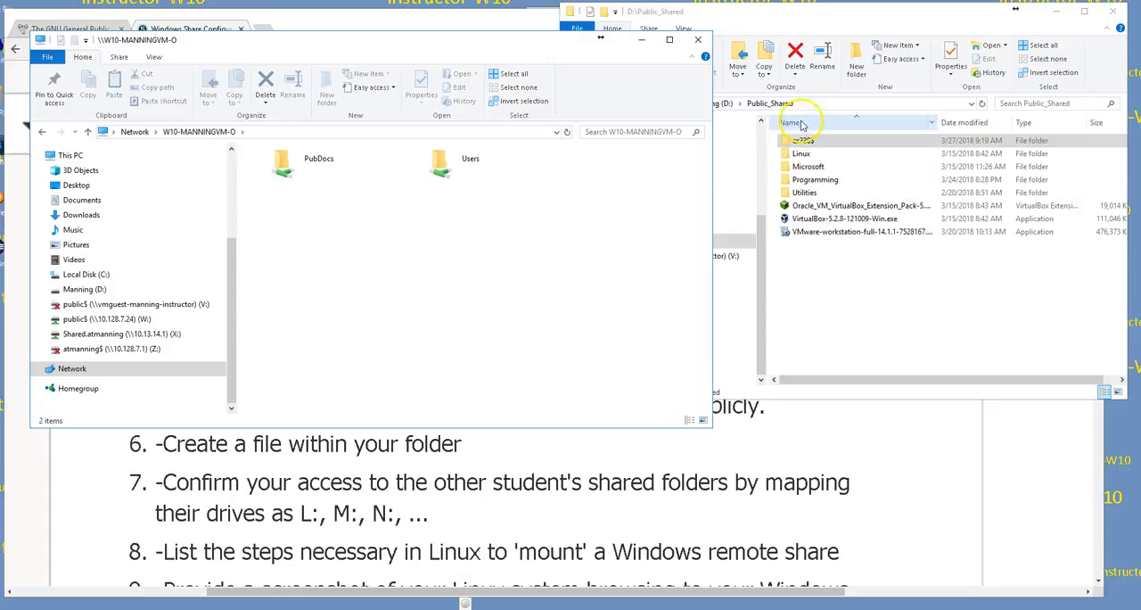
Step: Open the sharing properties of the cs230$ folder in Public_Shared, keeping the dialog clear of the folder list
left_click(744, 18)
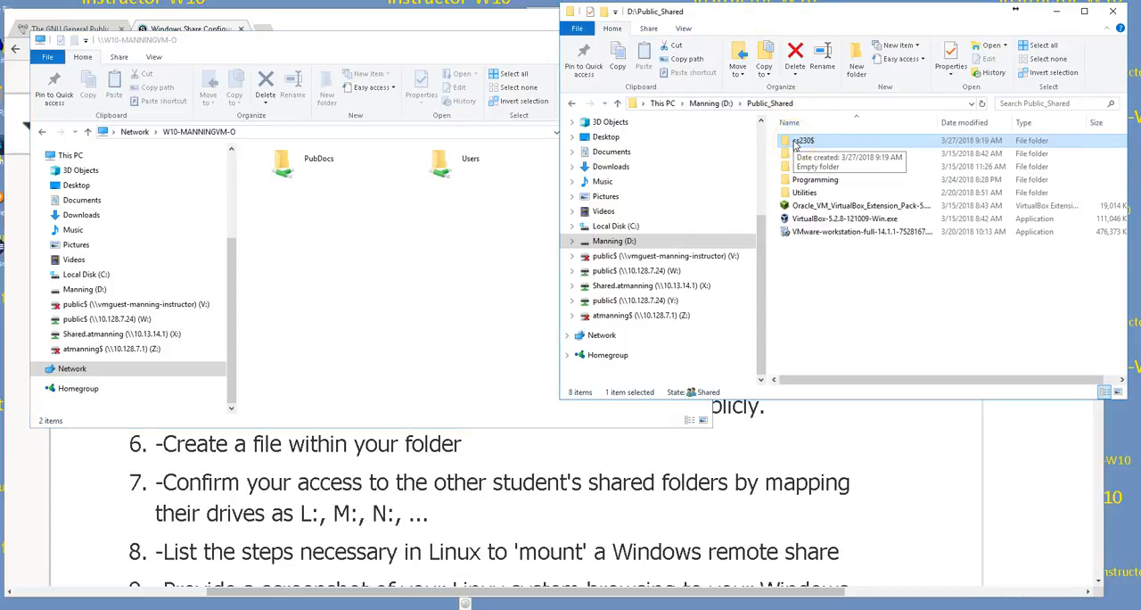
right_click(796, 145)
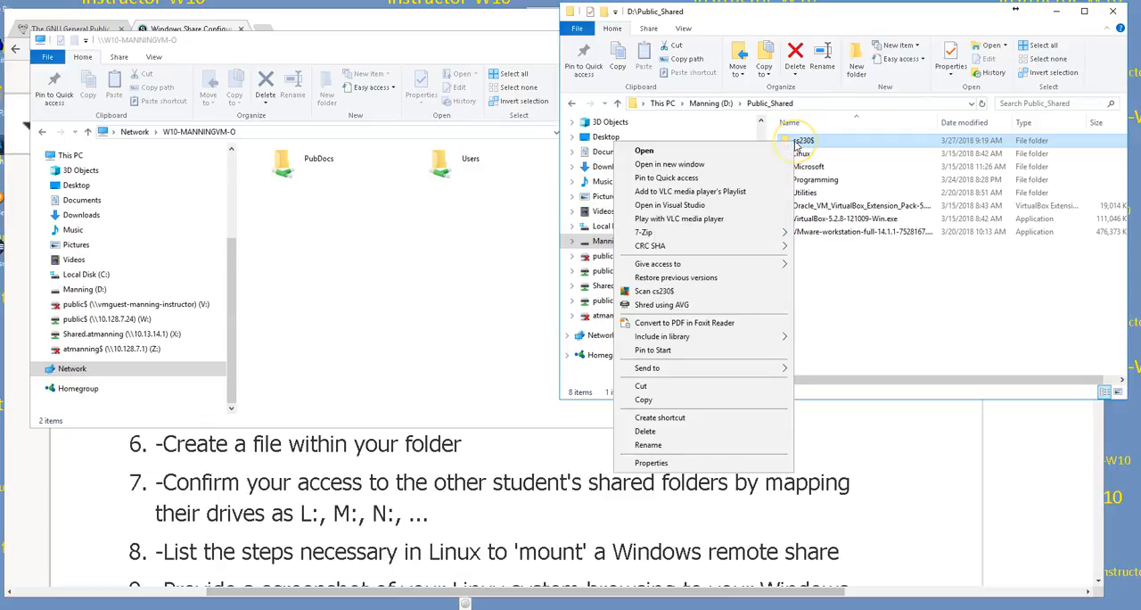
left_click(651, 463)
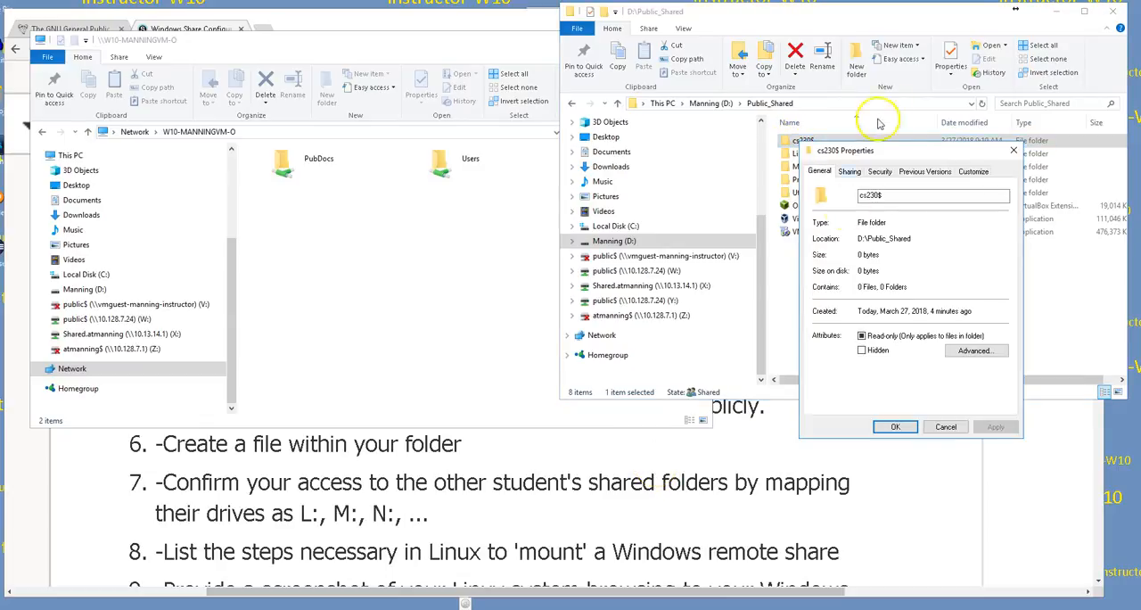
left_click_drag(896, 151, 507, 120)
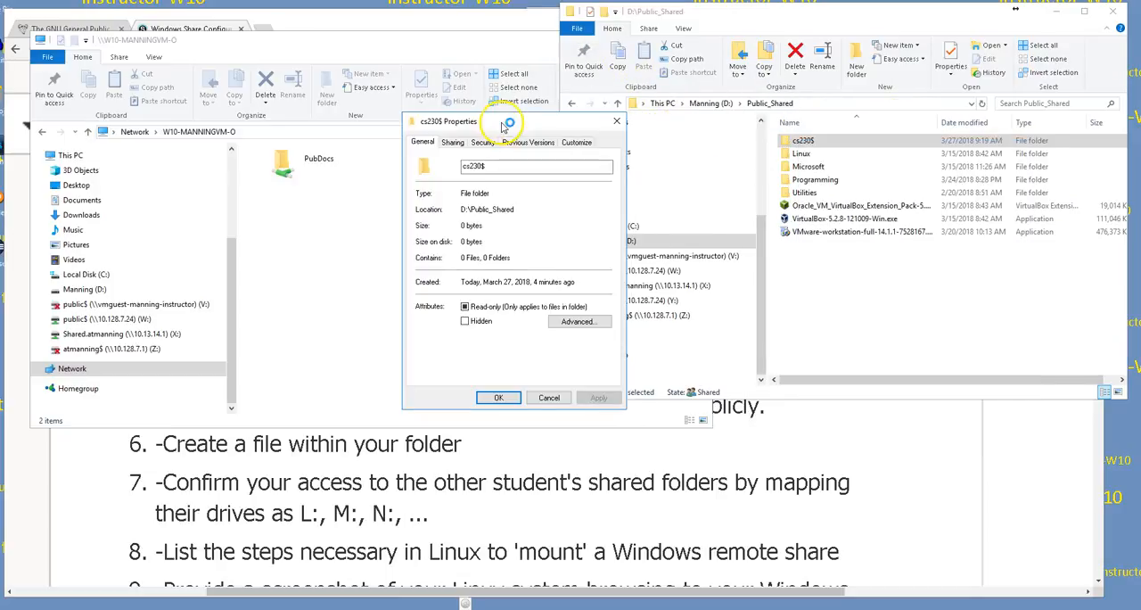
left_click(451, 144)
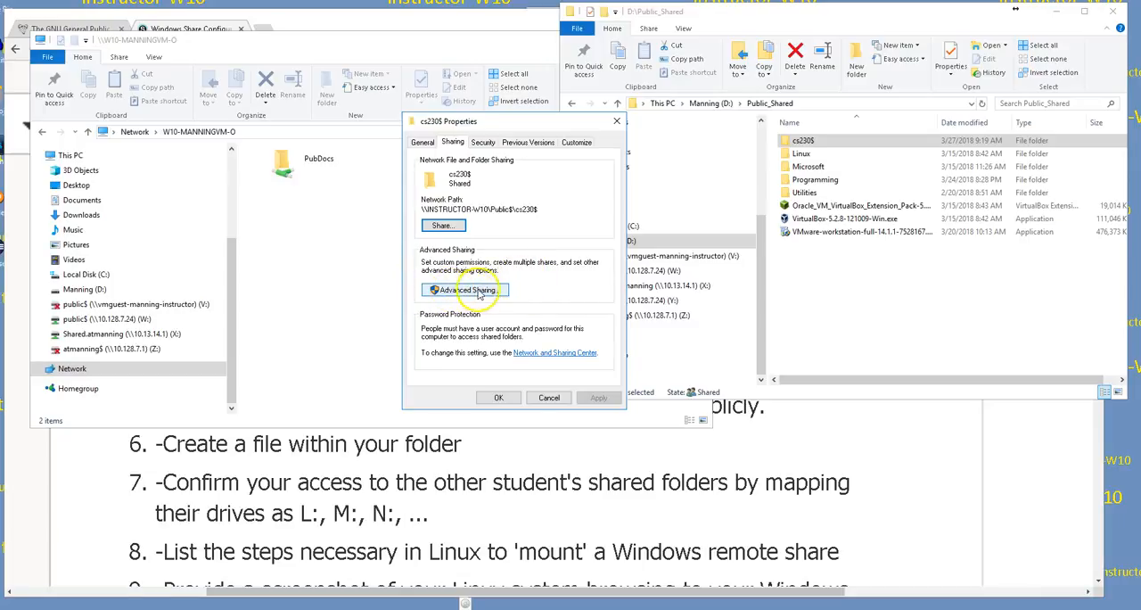
Step: Enable advanced sharing of the folder under the share name cs230$
left_click(475, 292)
left_click(472, 290)
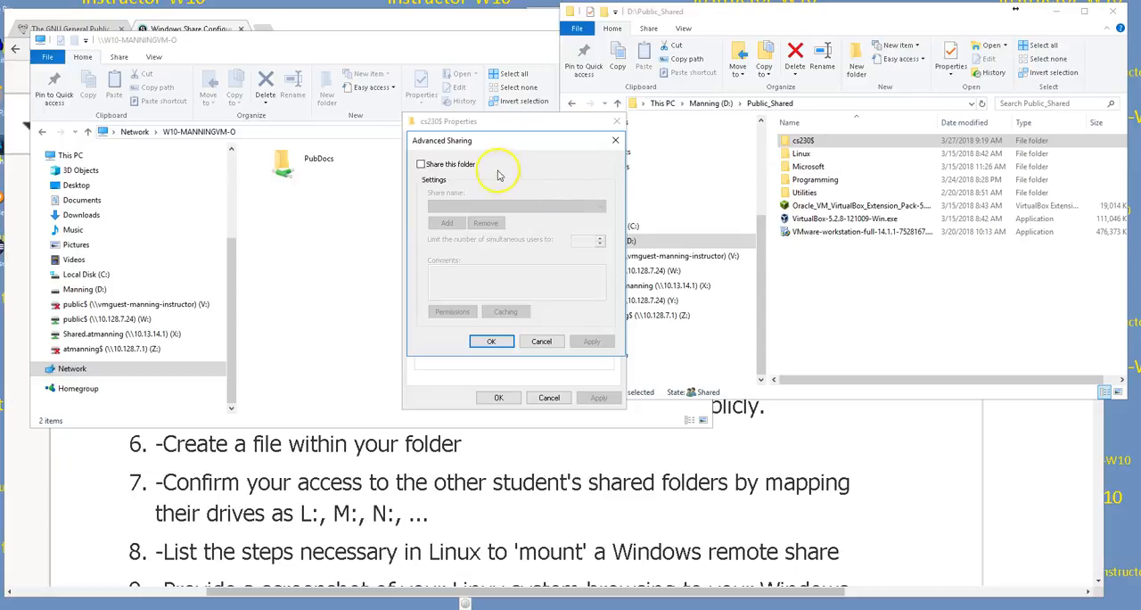
left_click(420, 165)
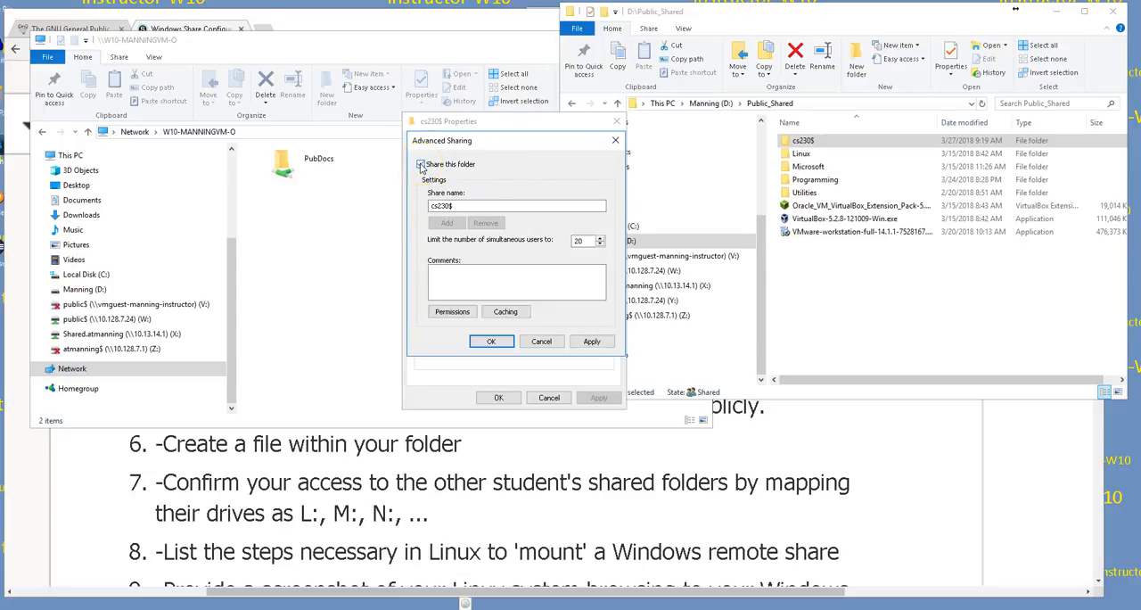
left_click(458, 206)
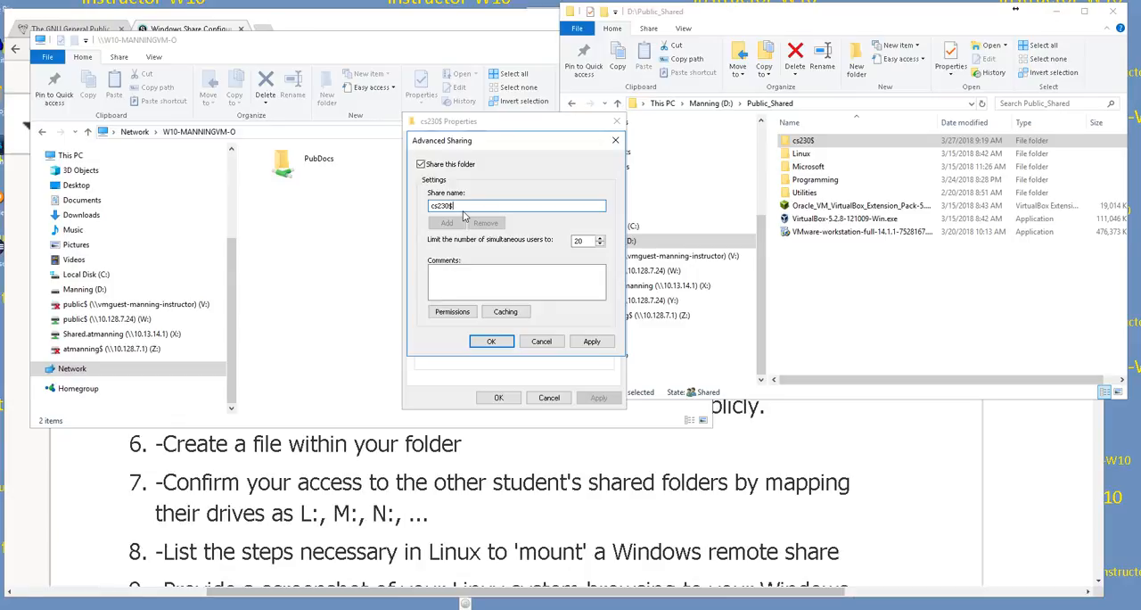
Step: Add the share comment "shared as part of cs230 assignment" and apply the advanced sharing settings
left_click(505, 276)
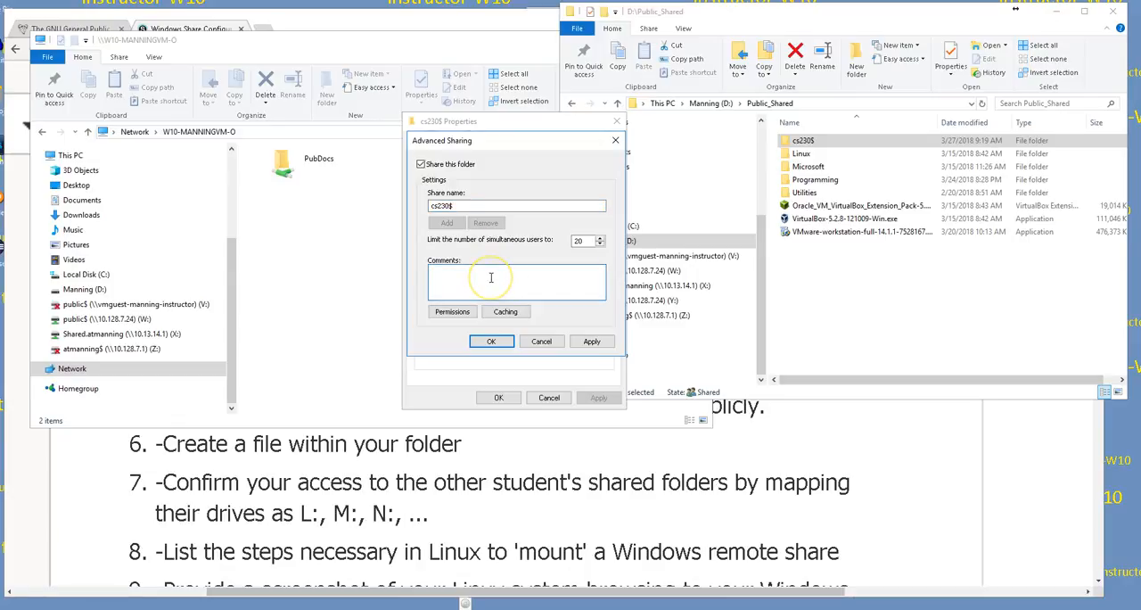
type("shared as part of cs230 ")
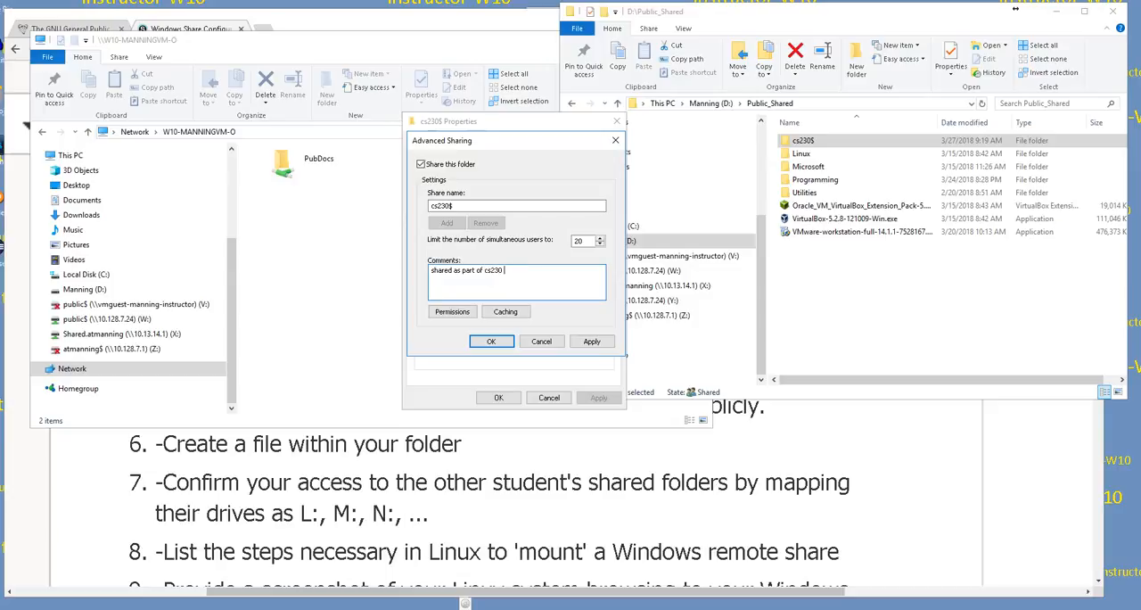
type("assignment")
left_click(490, 341)
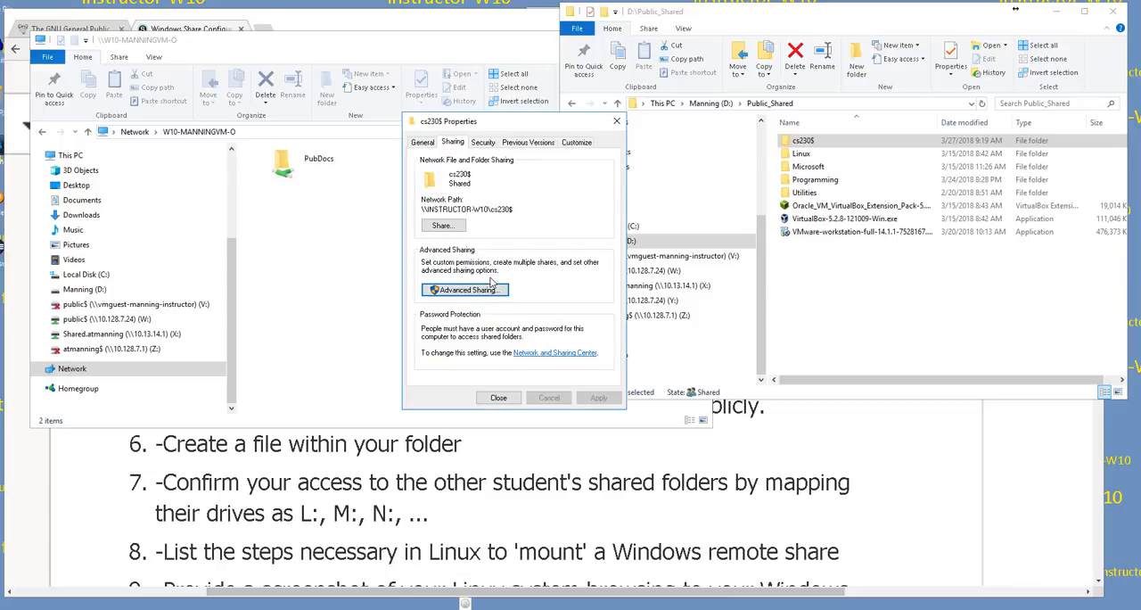
Step: Reopen advanced sharing for cs230$ and extend the comment with "- This can be connected to from any machine, either windows or Linux"
left_click(489, 289)
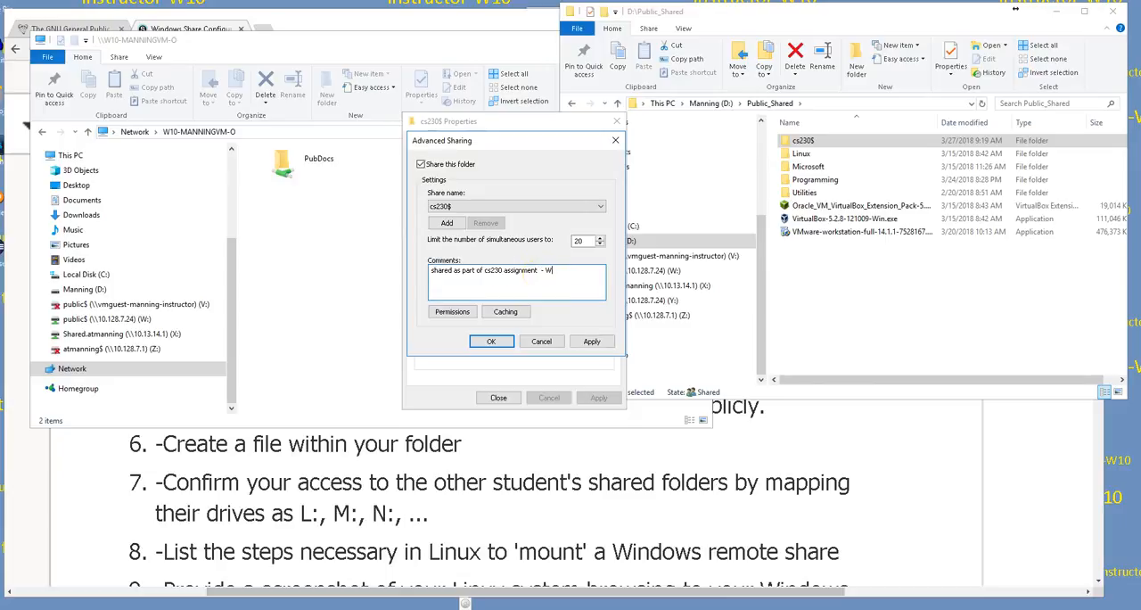
type("- This can be connected to vrom any machine, eith")
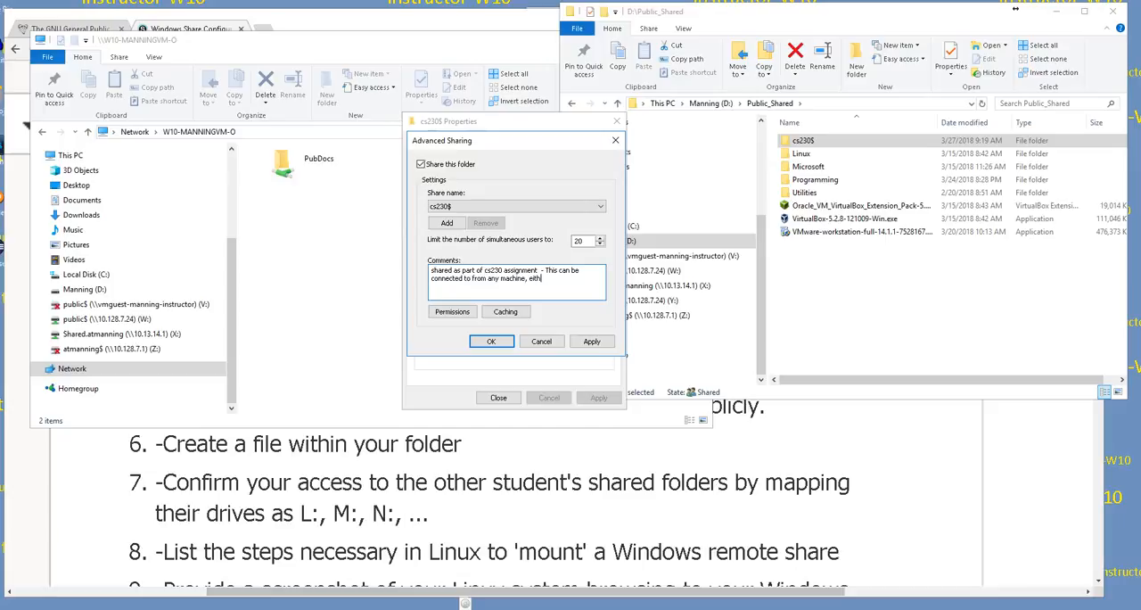
type("er windows or Linux")
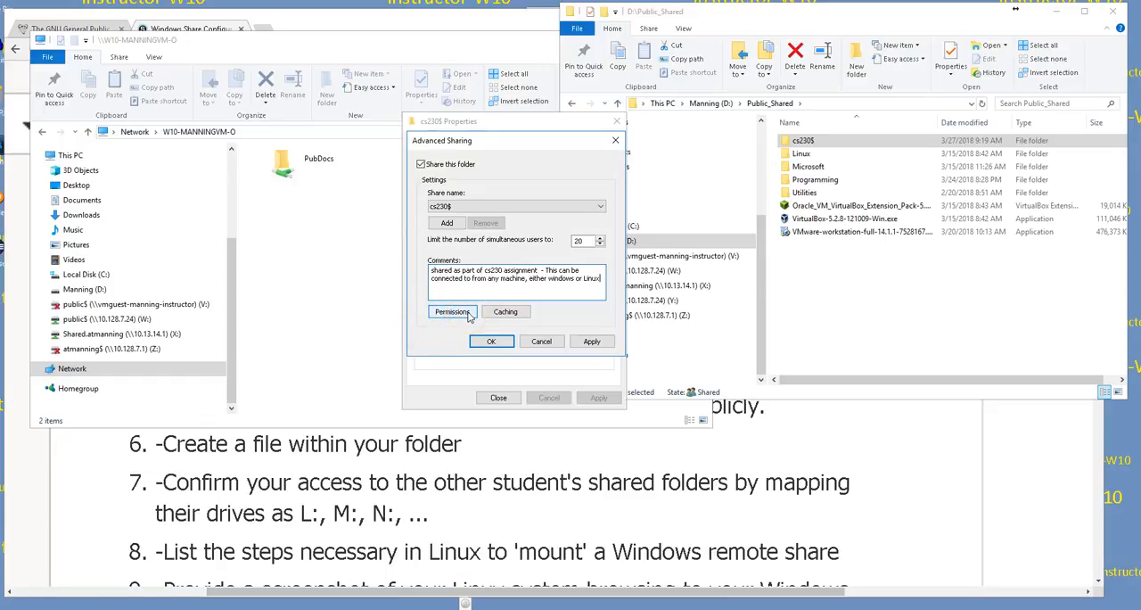
left_click(452, 205)
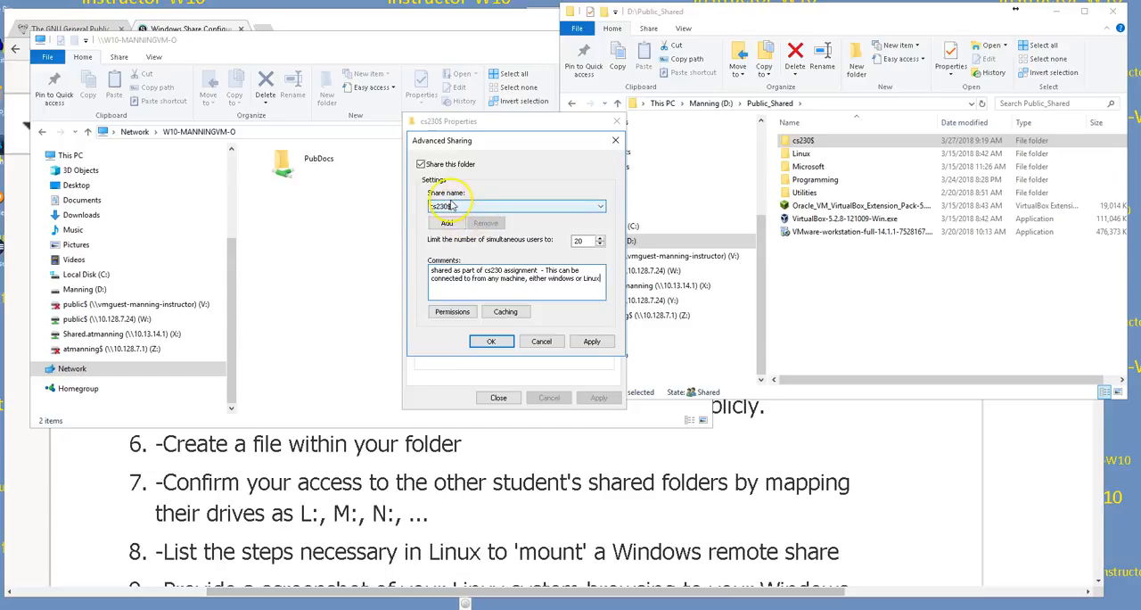
Step: Allow Everyone Full Control in the share permissions of cs230$ and accept the advanced sharing settings
left_click(452, 311)
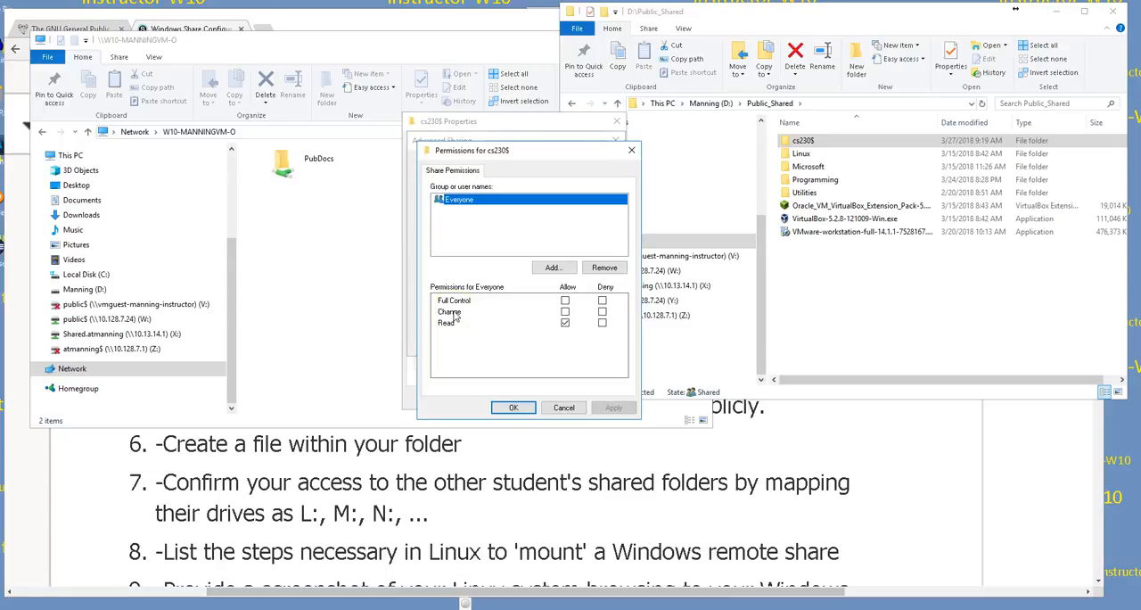
left_click(448, 203)
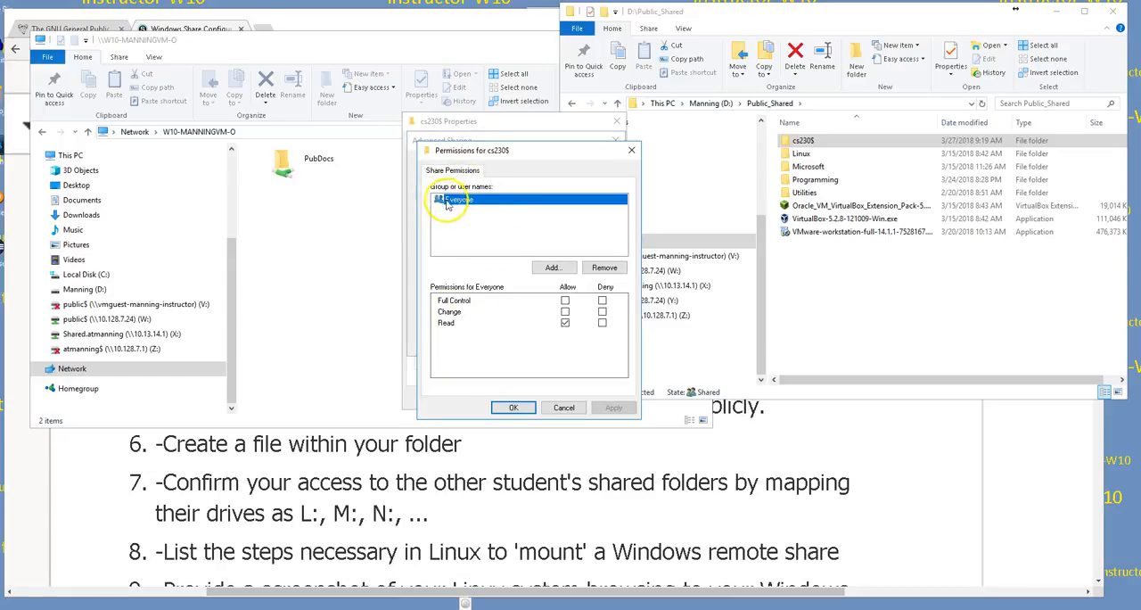
left_click(565, 303)
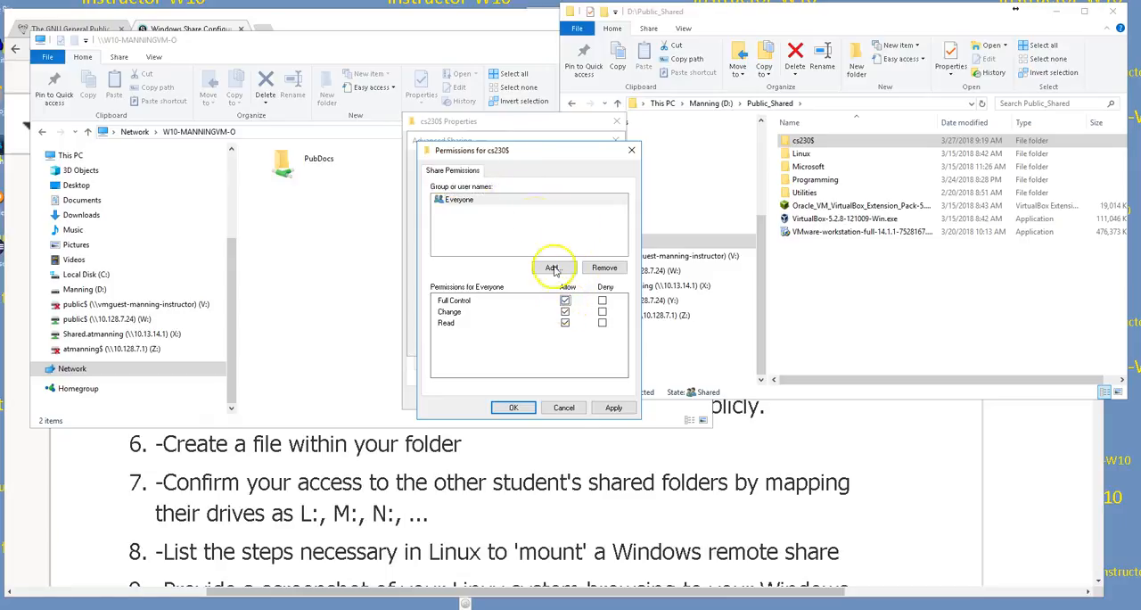
left_click(524, 195)
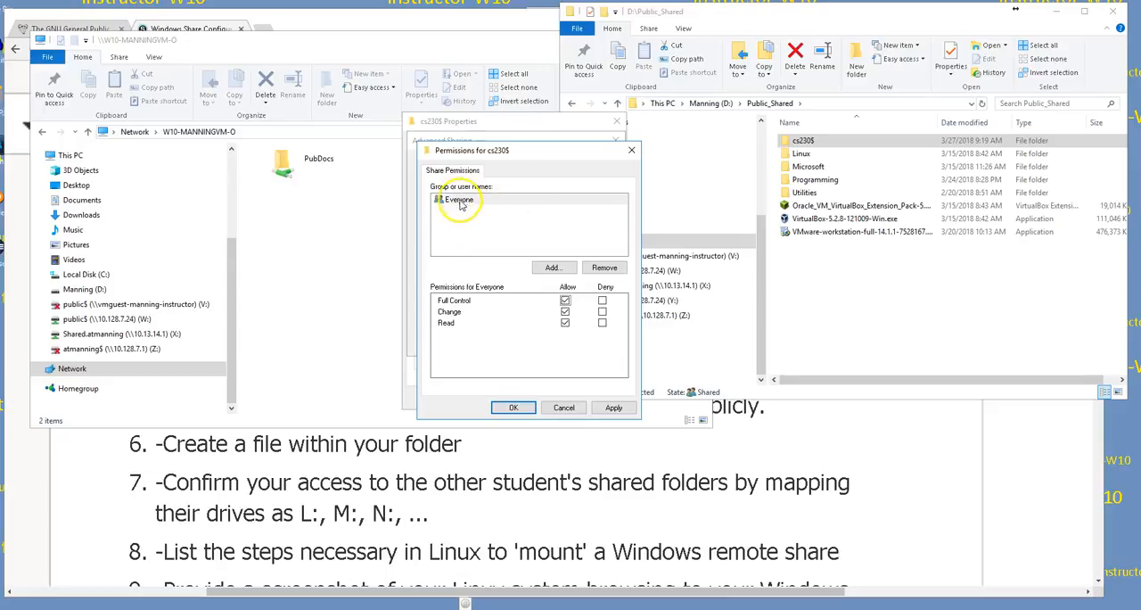
left_click(565, 300)
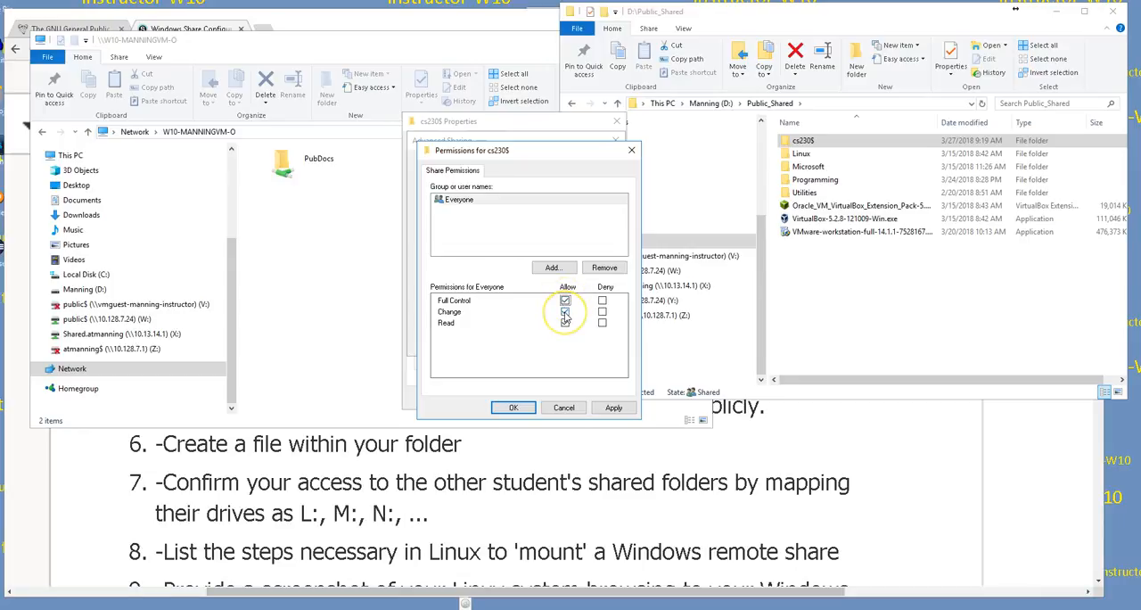
left_click(515, 407)
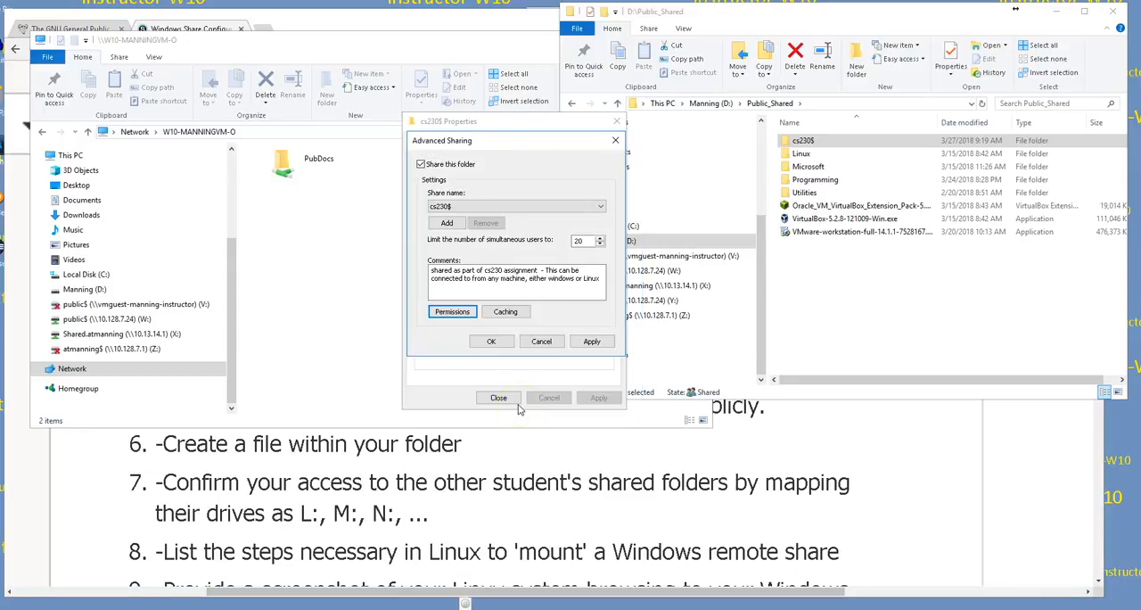
left_click(492, 341)
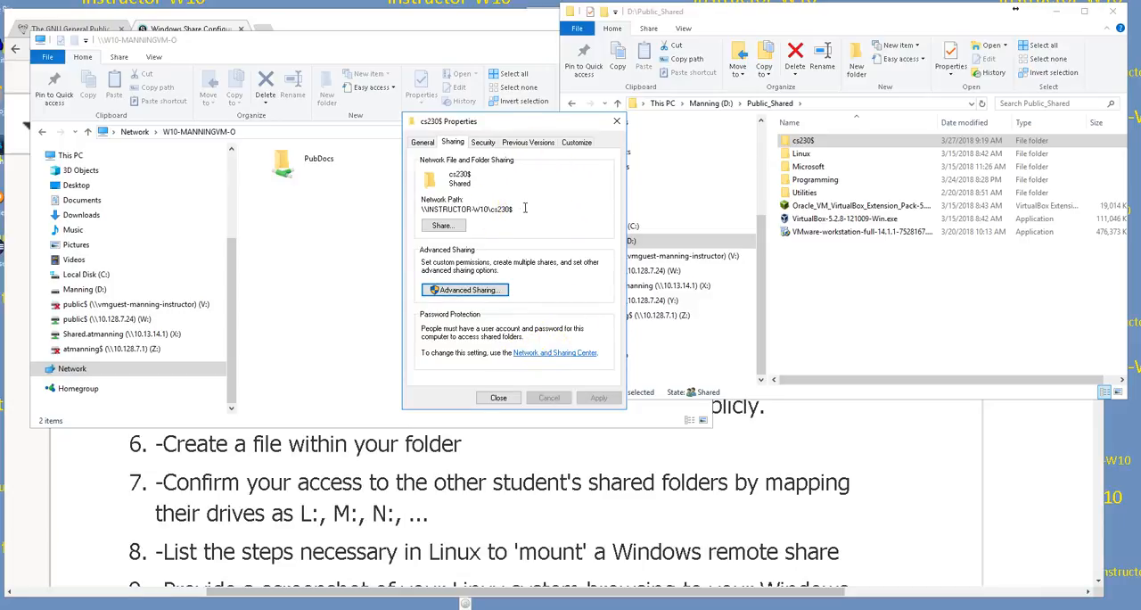
Step: Add the group Everyone to the security permissions of the cs230$ folder
left_click(481, 145)
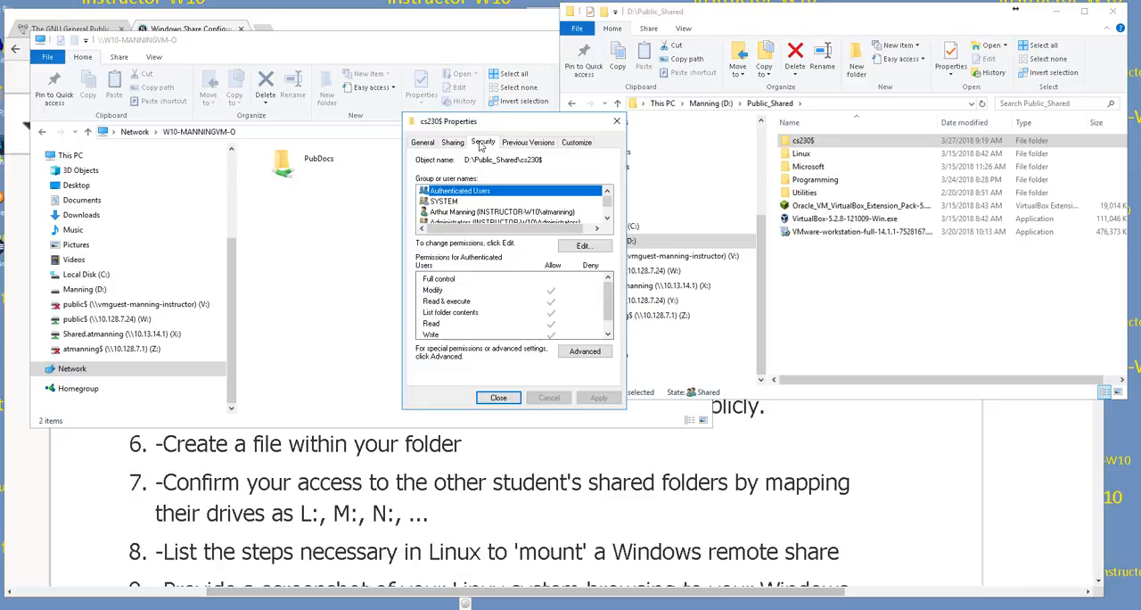
mouse_move(607, 203)
left_mouse_down()
mouse_move(606, 220)
mouse_move(604, 194)
mouse_move(606, 221)
left_mouse_up()
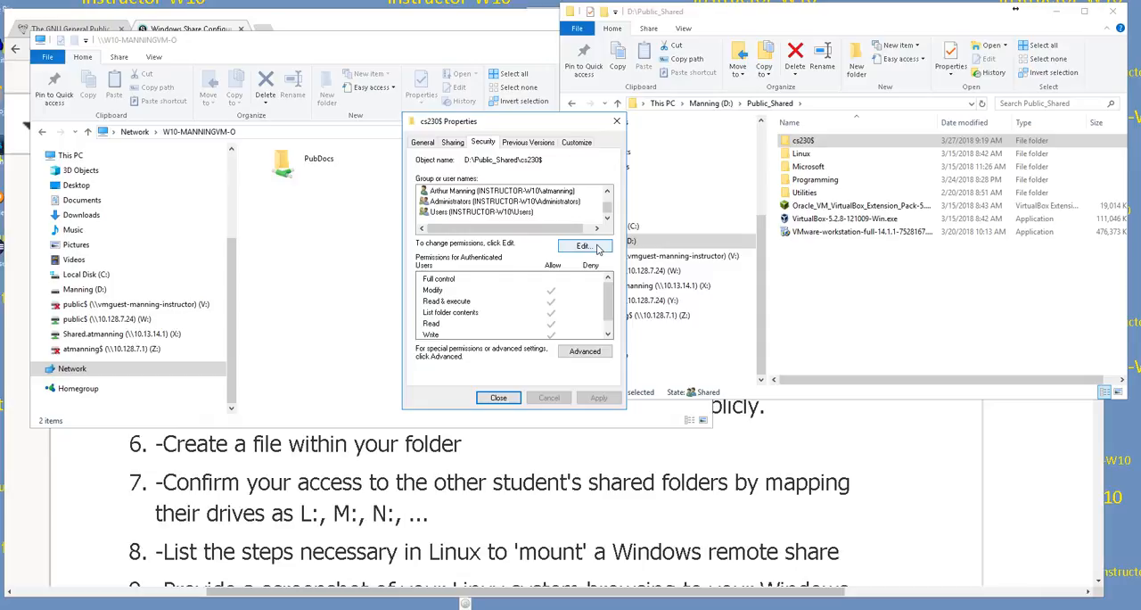
left_click(598, 249)
left_click(553, 310)
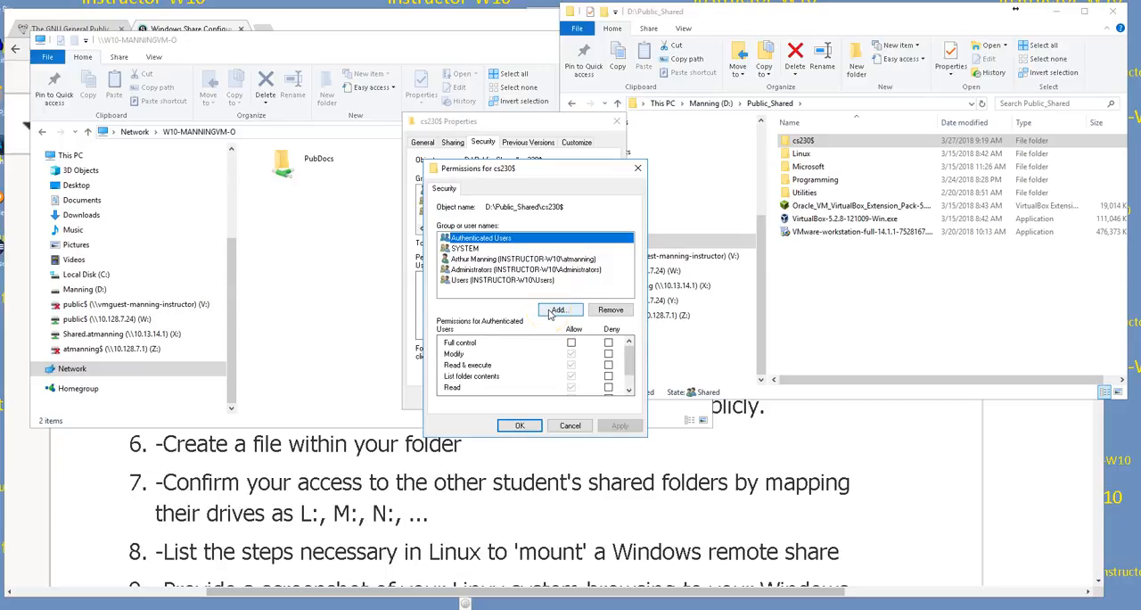
left_click(524, 281)
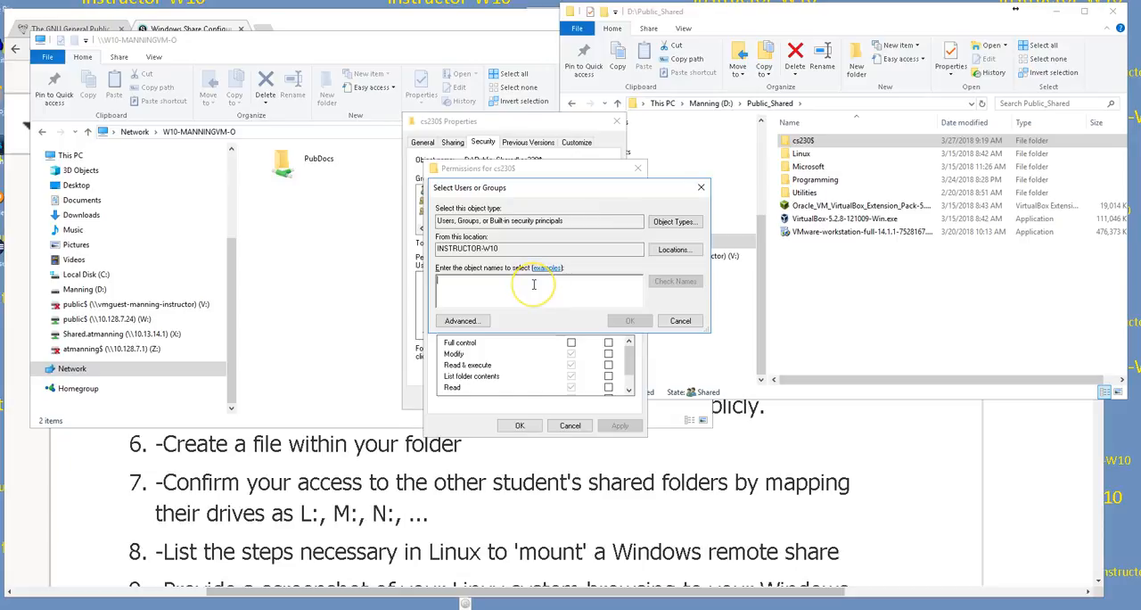
type("everyone")
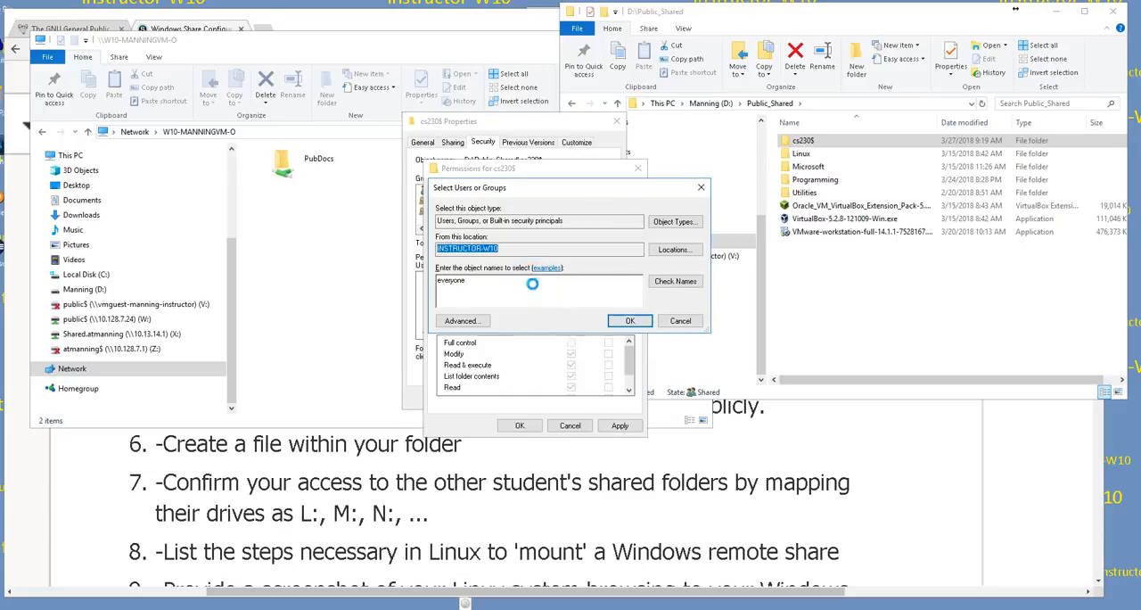
key("Return")
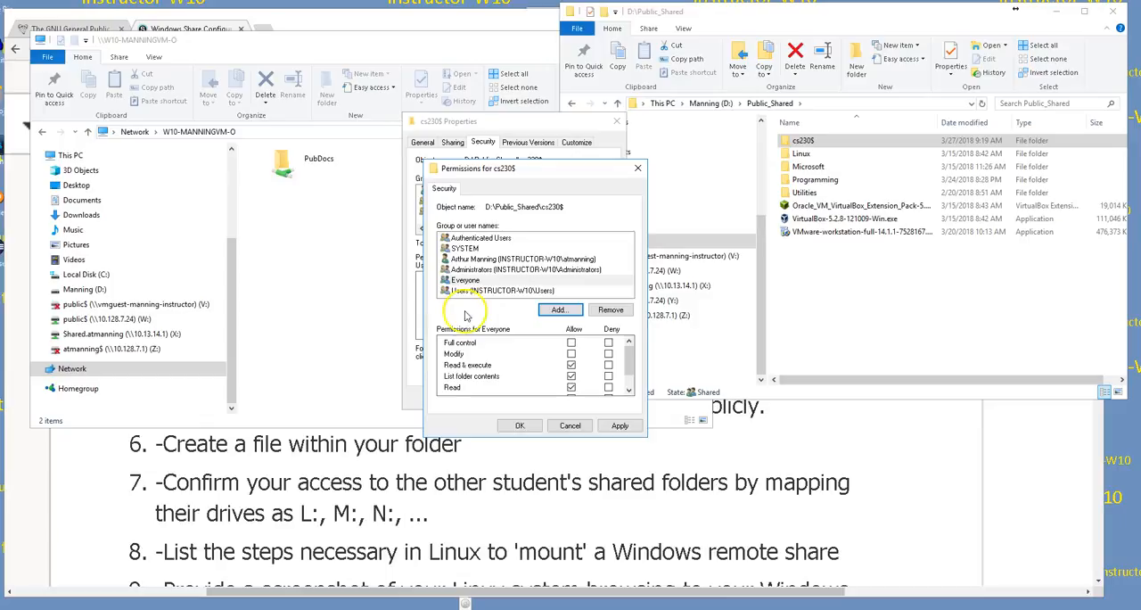
Step: Allow Everyone Full control in the security permissions of cs230$ and accept the change
left_click(466, 280)
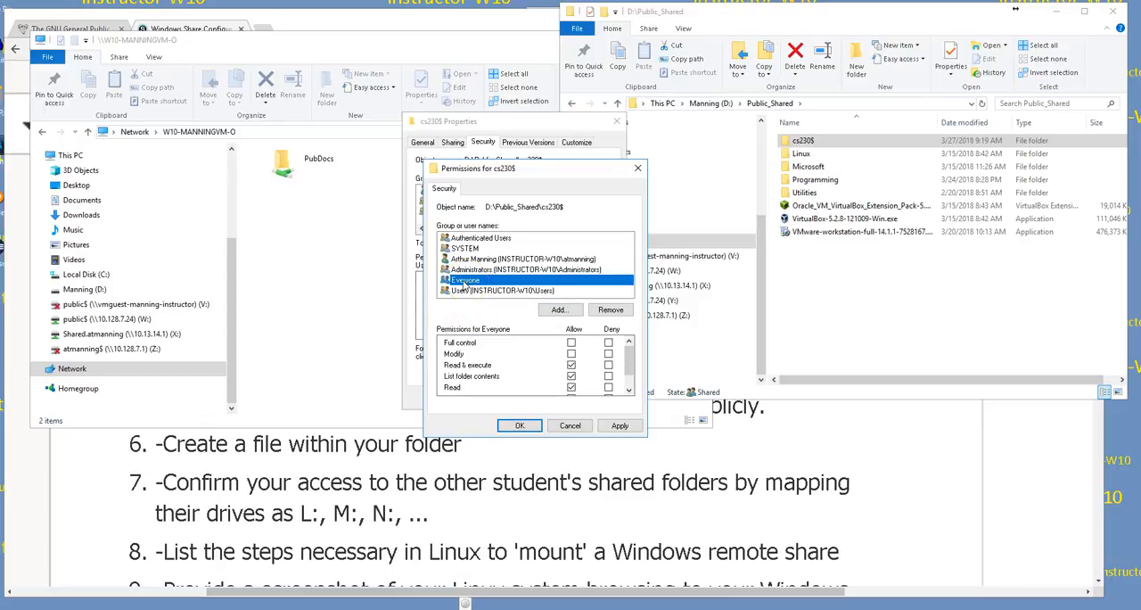
left_click(571, 344)
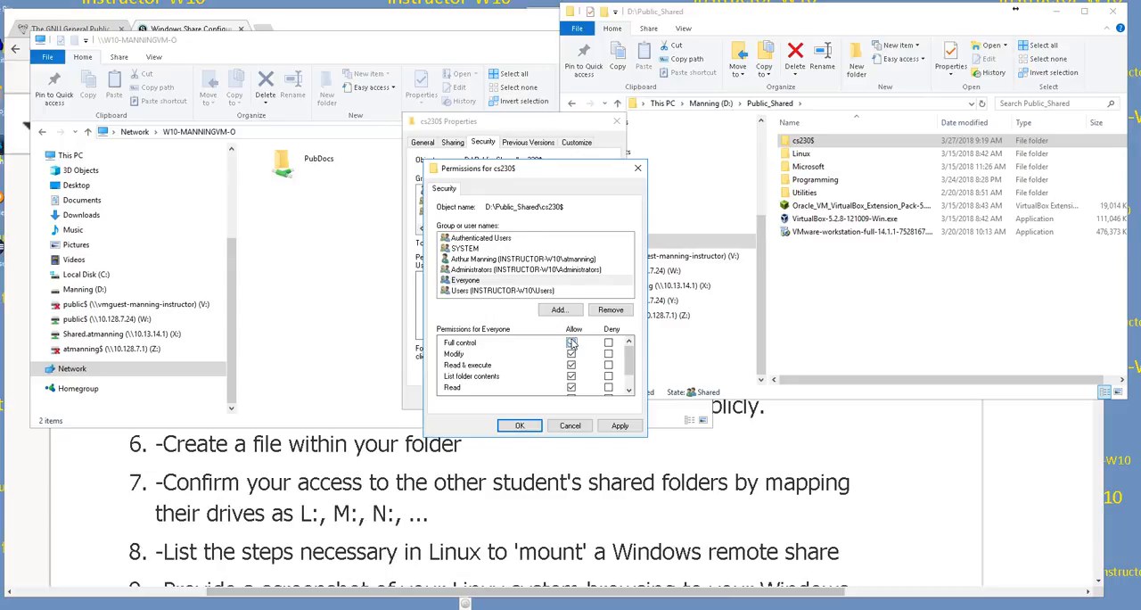
left_click(571, 343)
left_click(521, 427)
left_click(515, 428)
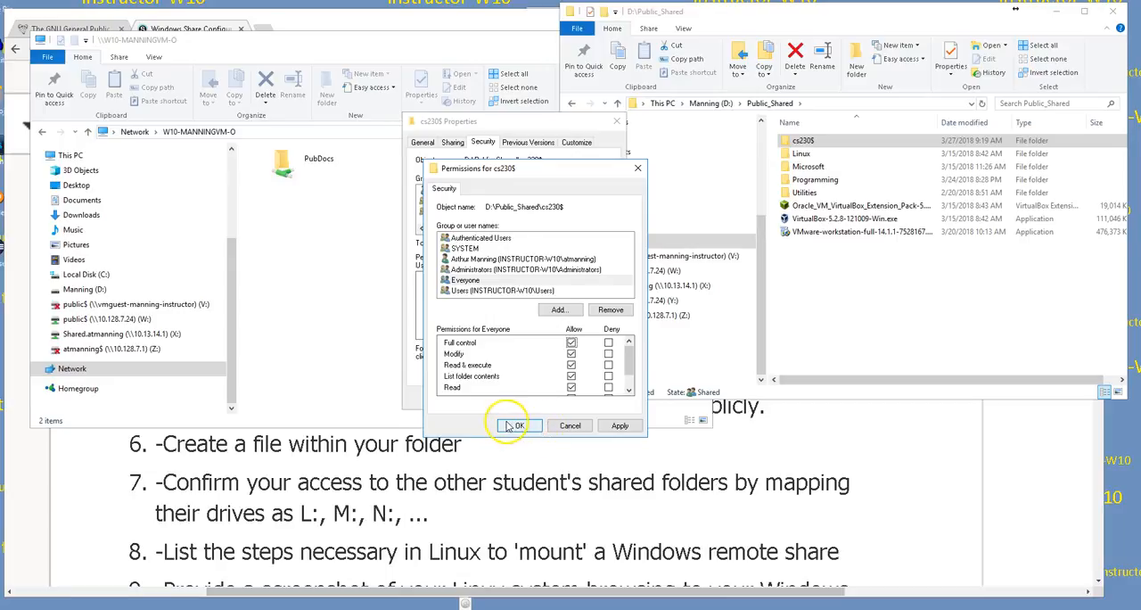
left_click(516, 427)
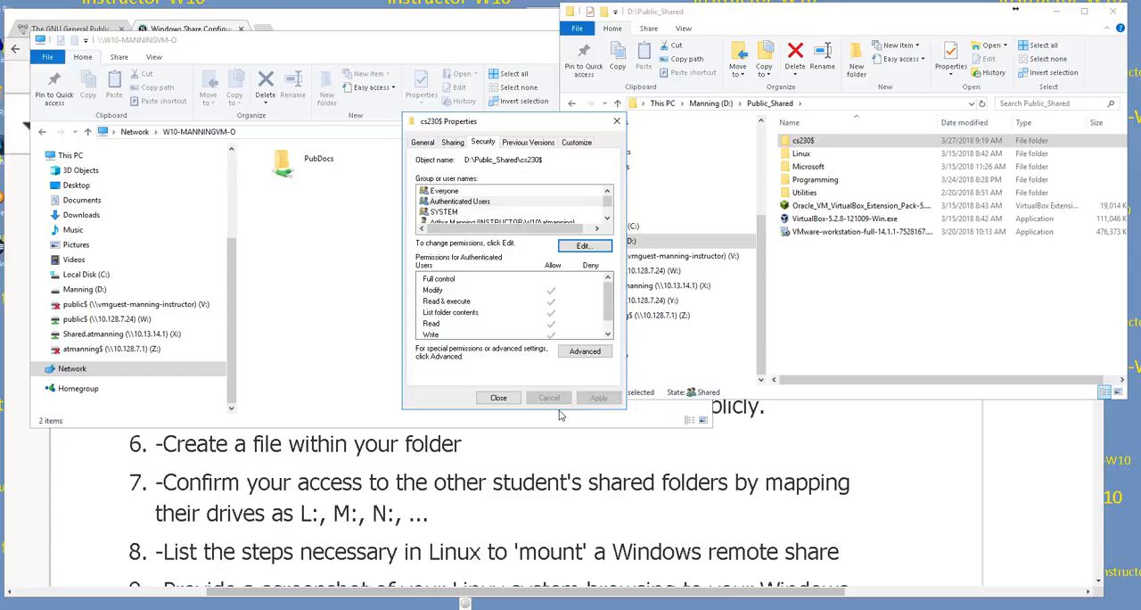
left_click(497, 398)
left_click(578, 247)
left_click(524, 426)
Step: Clear the Read-only attribute of cs230$, apply it and close the folder properties
left_click(424, 144)
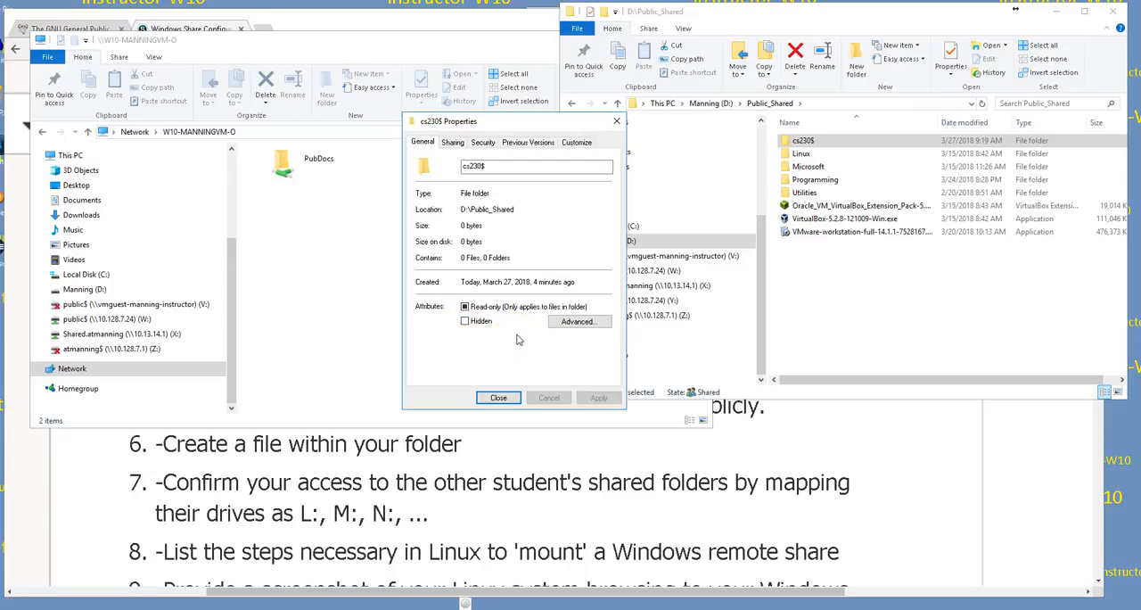
left_click(464, 307)
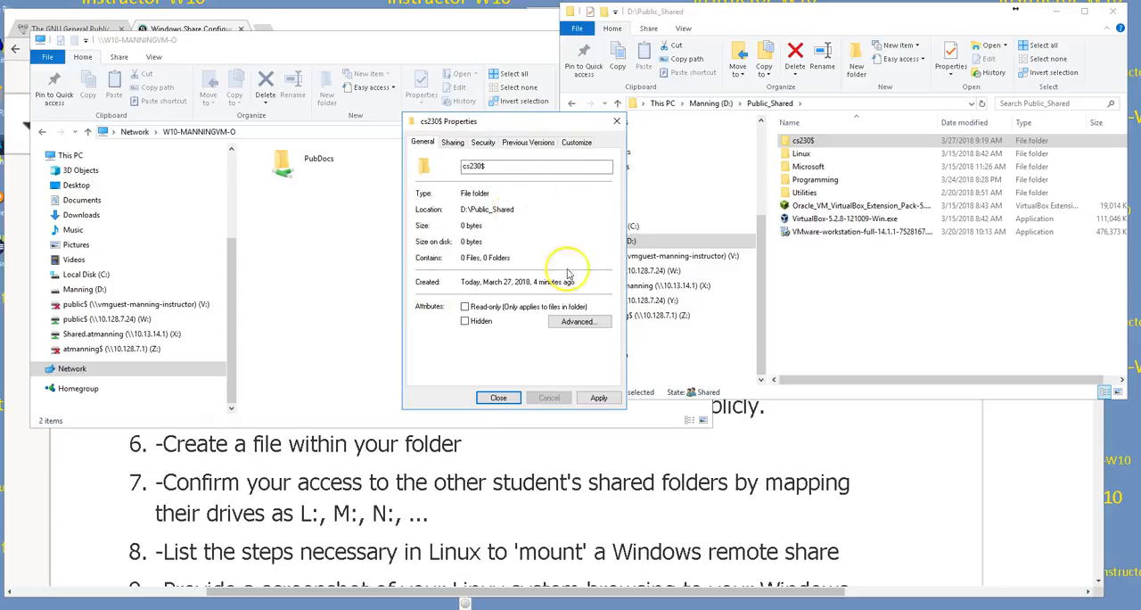
left_click(597, 399)
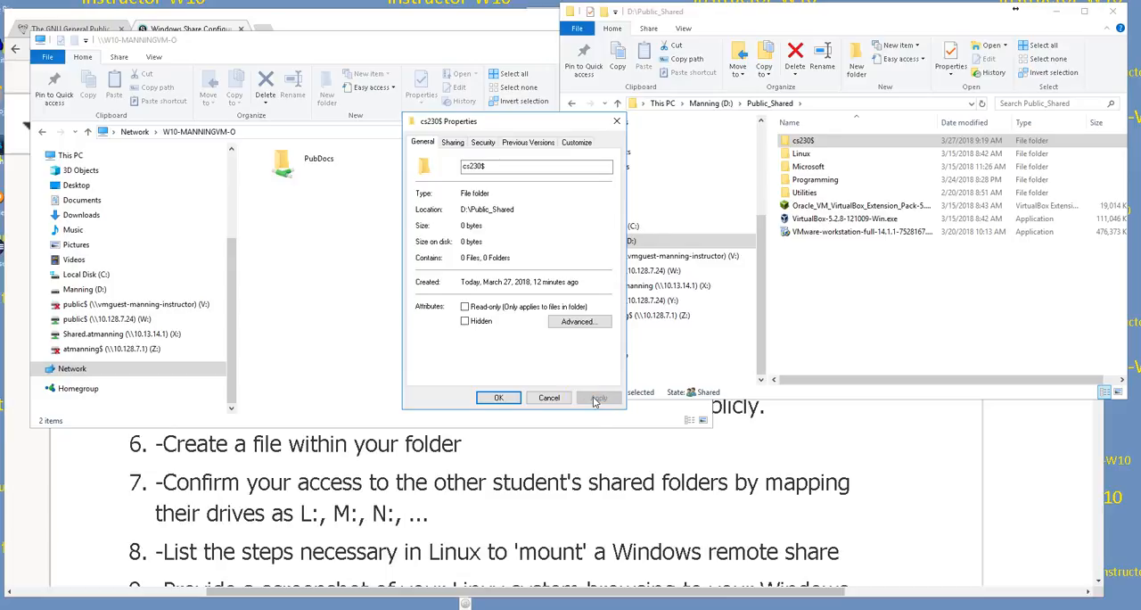
left_click(492, 398)
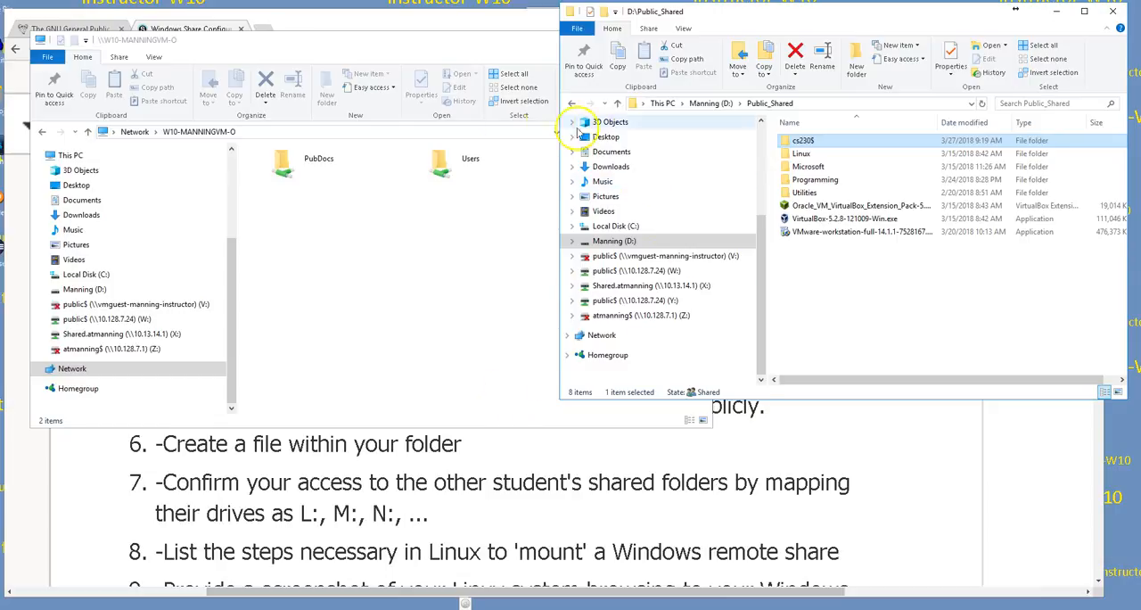
Step: Browse the shares published by this computer at \\localhost in the network Explorer window
left_click(298, 131)
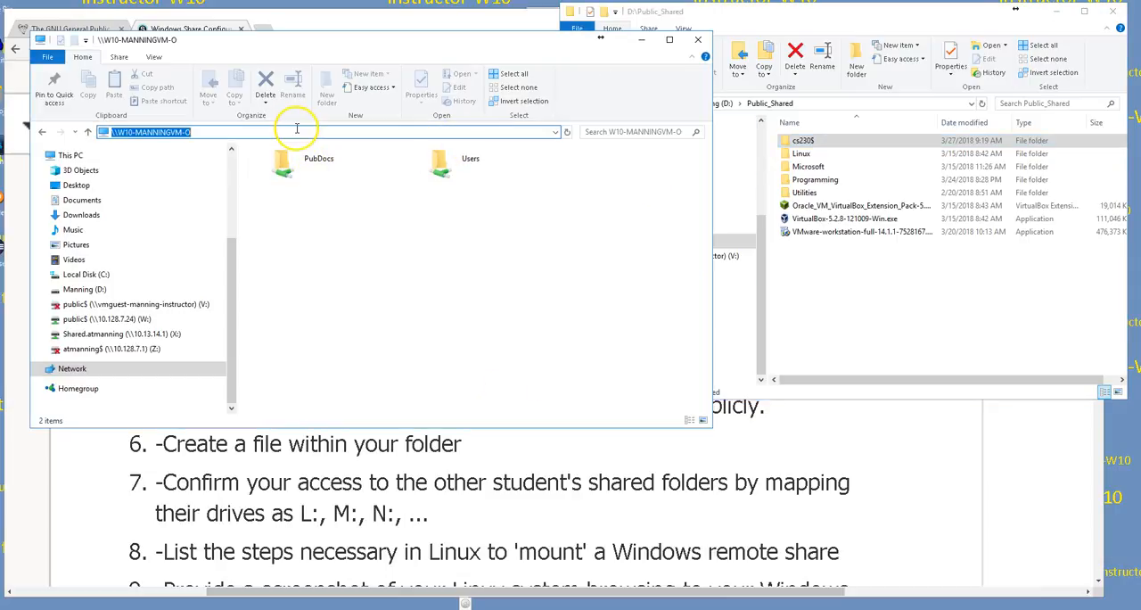
type("\\\\")
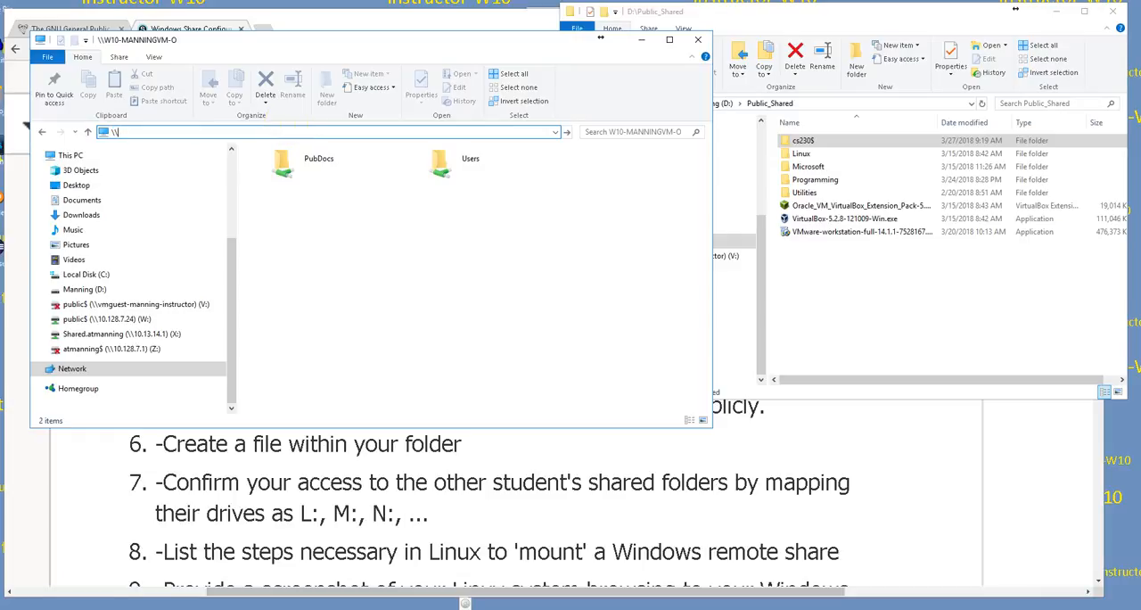
type("localhost")
key("Return")
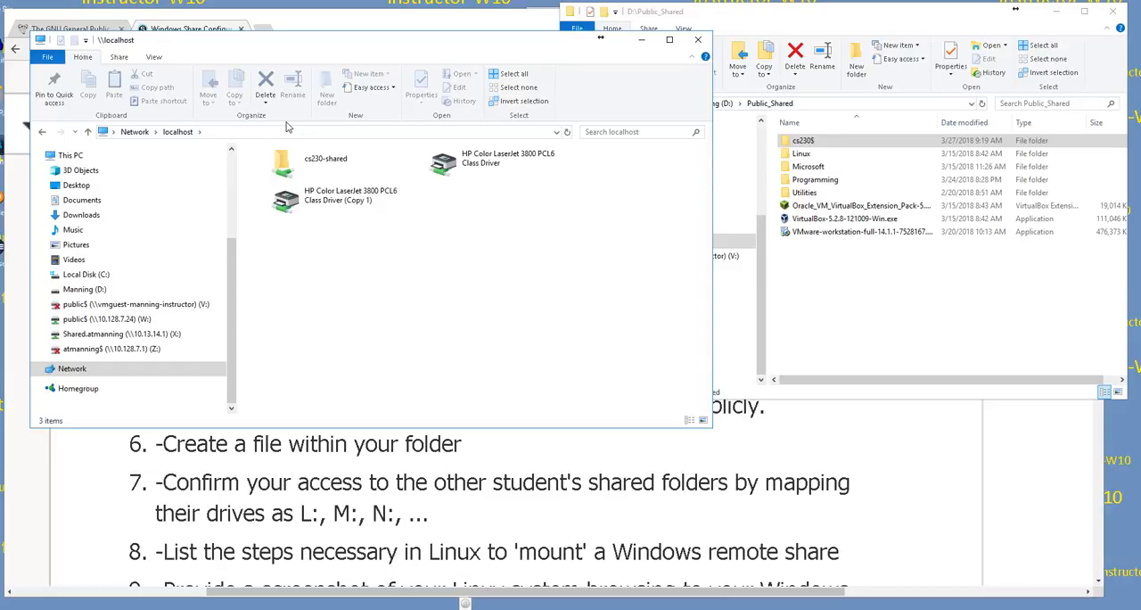
left_click(307, 164)
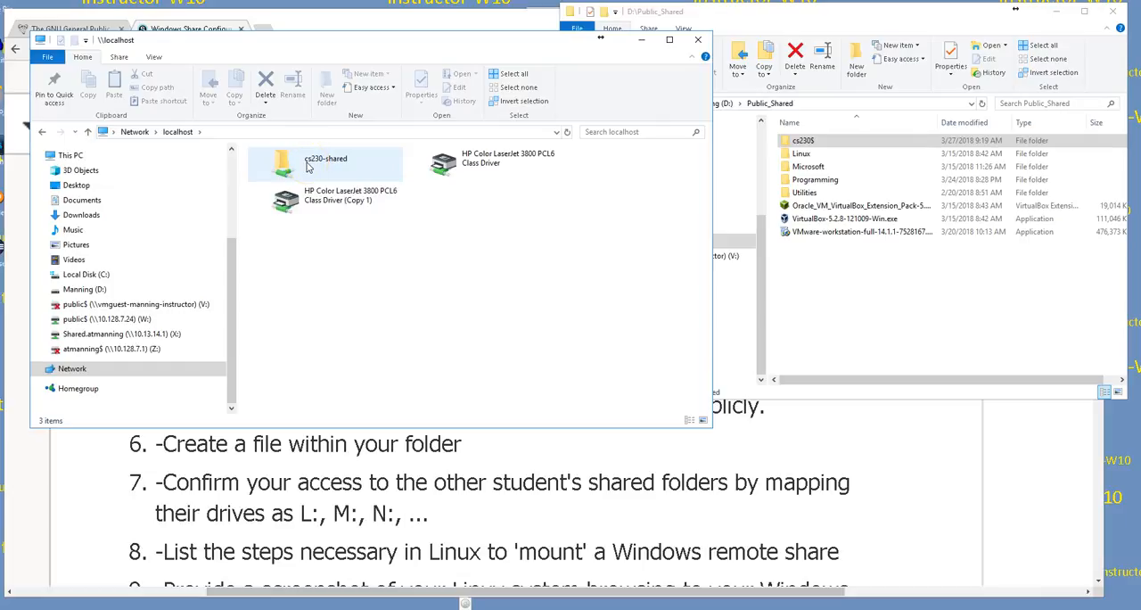
Step: Open the hidden share through its full network path \\localhost\cs230$
left_click(244, 132)
left_click(239, 134)
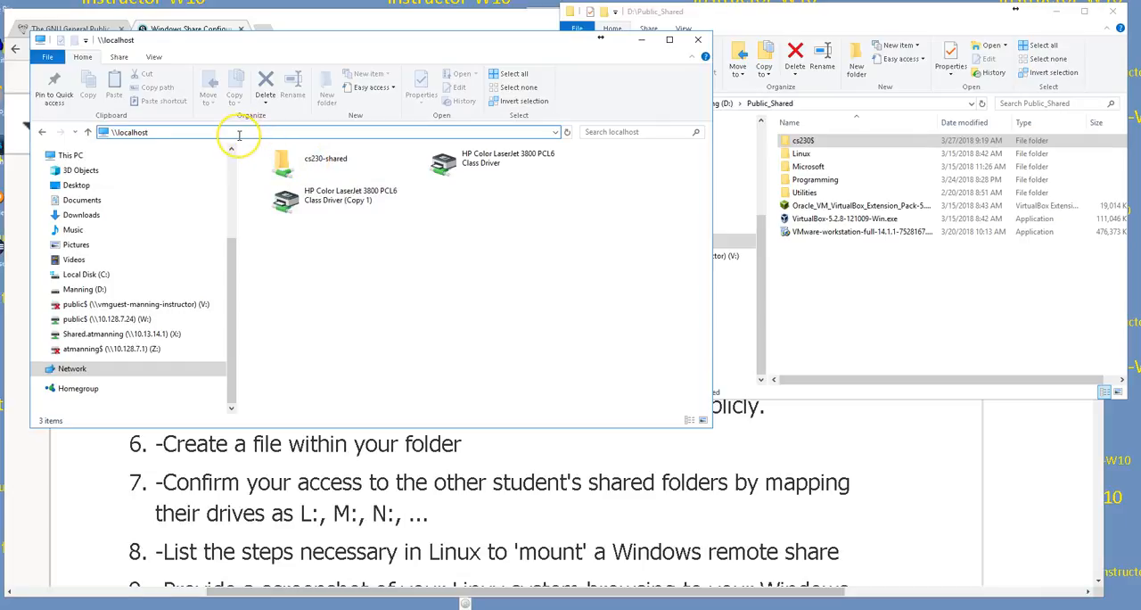
type("\\")
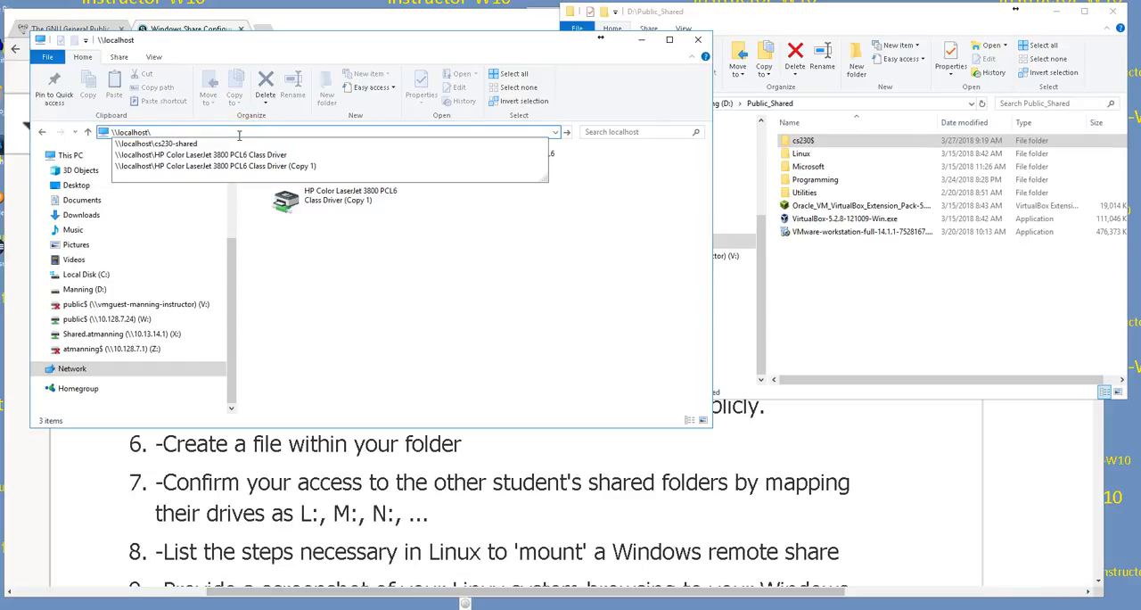
type("cs23")
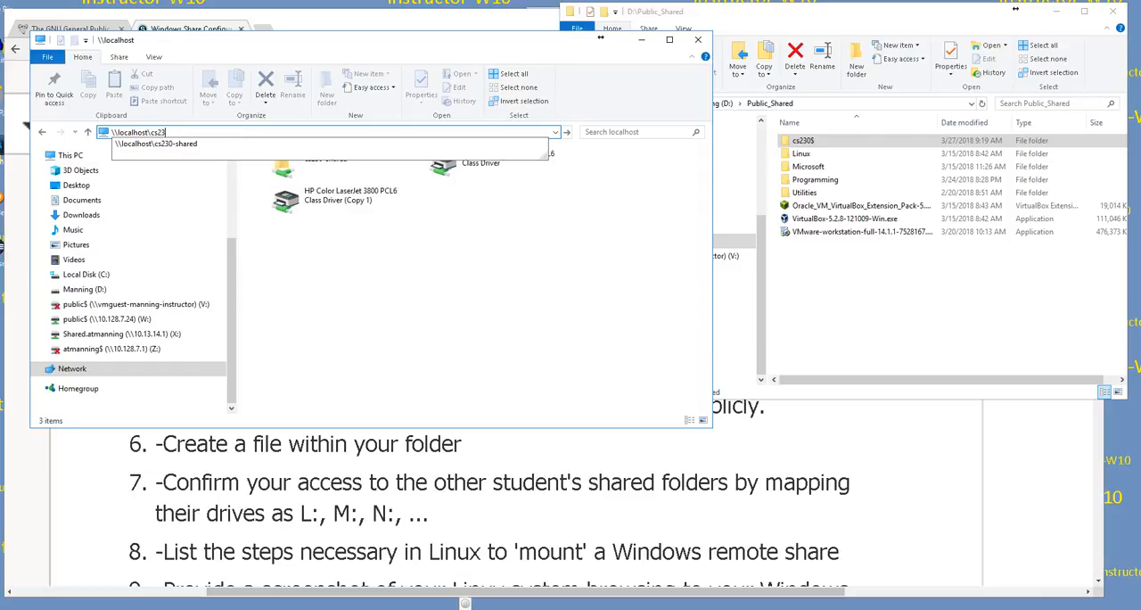
type("0$")
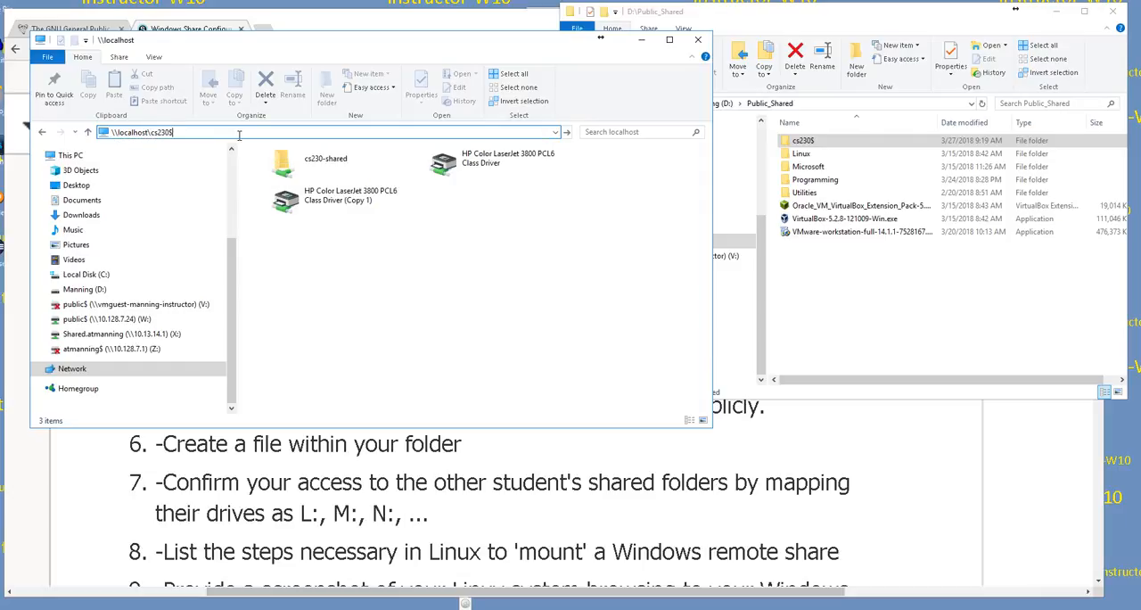
key("Return")
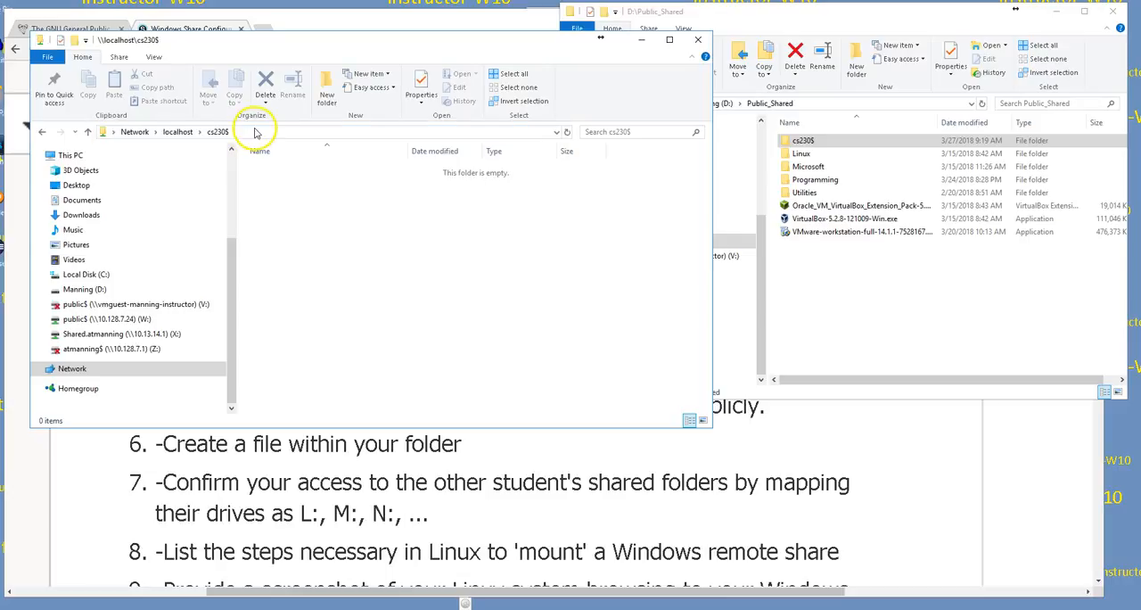
Step: Create a new folder in the cs230$ share, named with the instructor's surname followed by "was here"
right_click(370, 233)
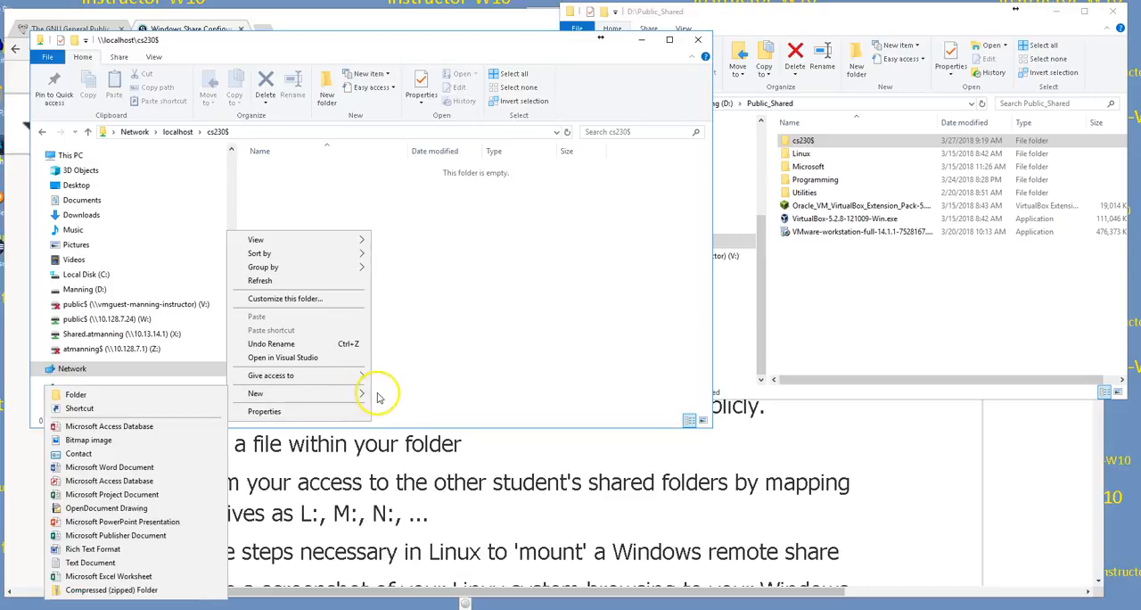
mouse_move(301, 393)
left_click(125, 394)
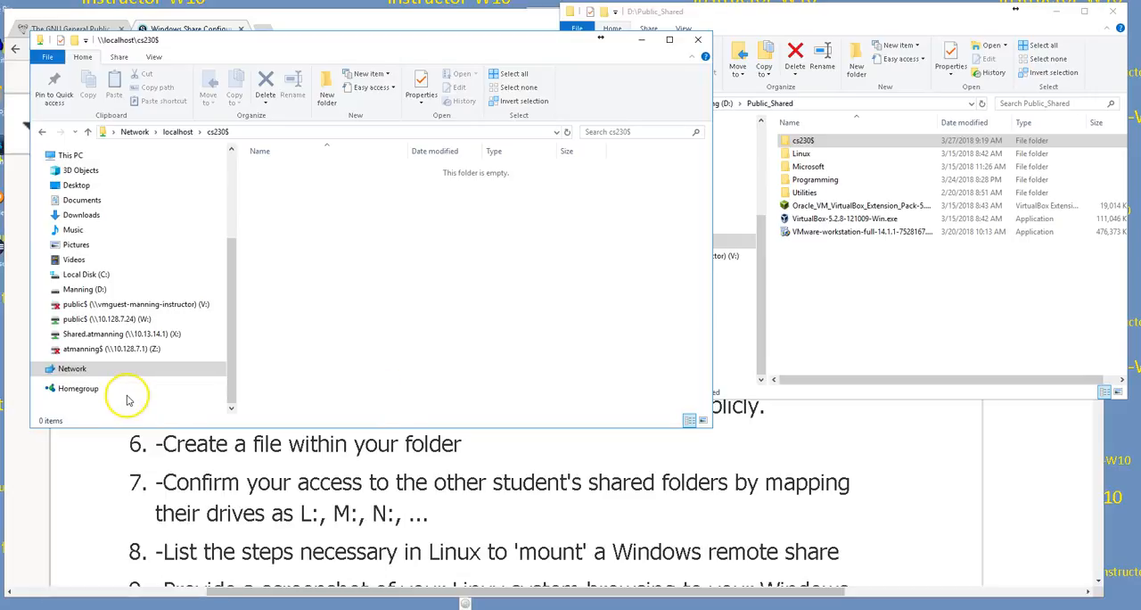
type("Manning was here")
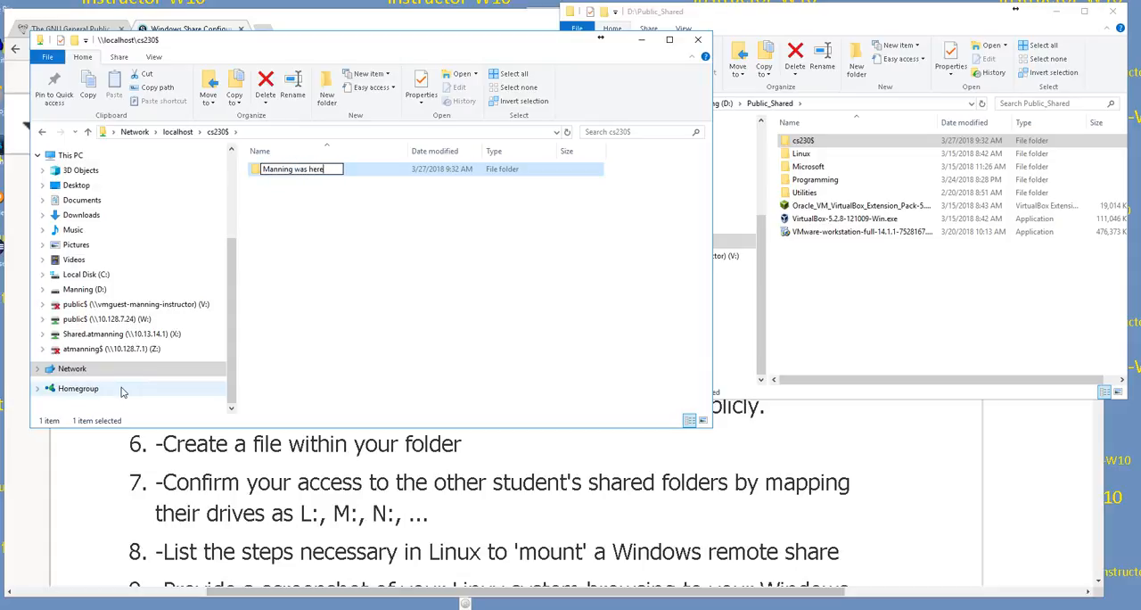
key("Return")
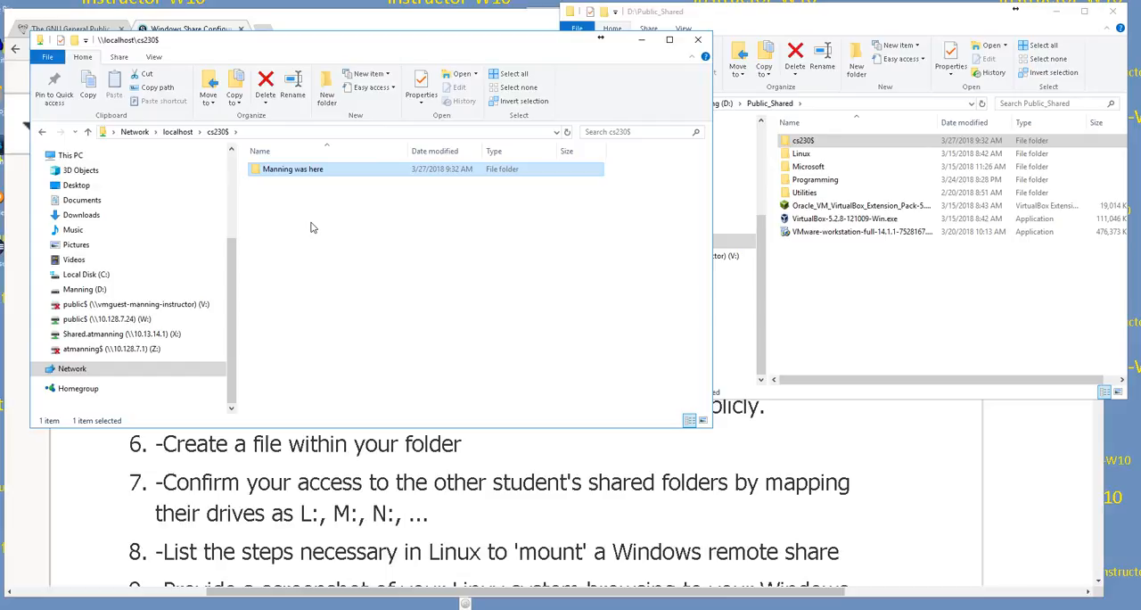
Step: Return to the localhost share list and browse the computer's shares by IP address at \\10.128.7.98
left_click(177, 131)
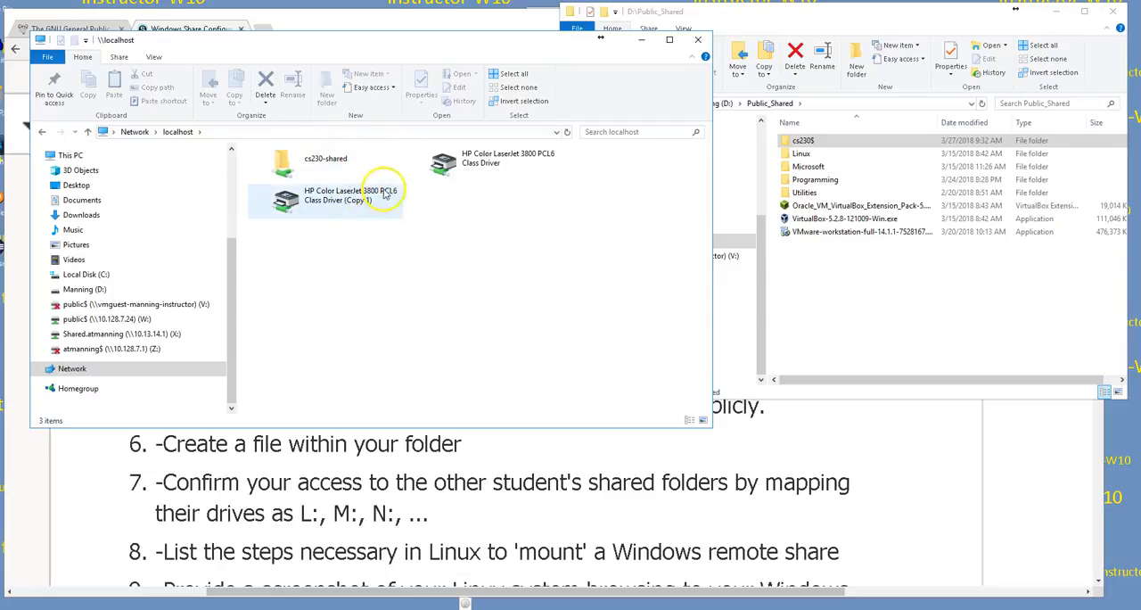
left_click(234, 133)
type("\\\\")
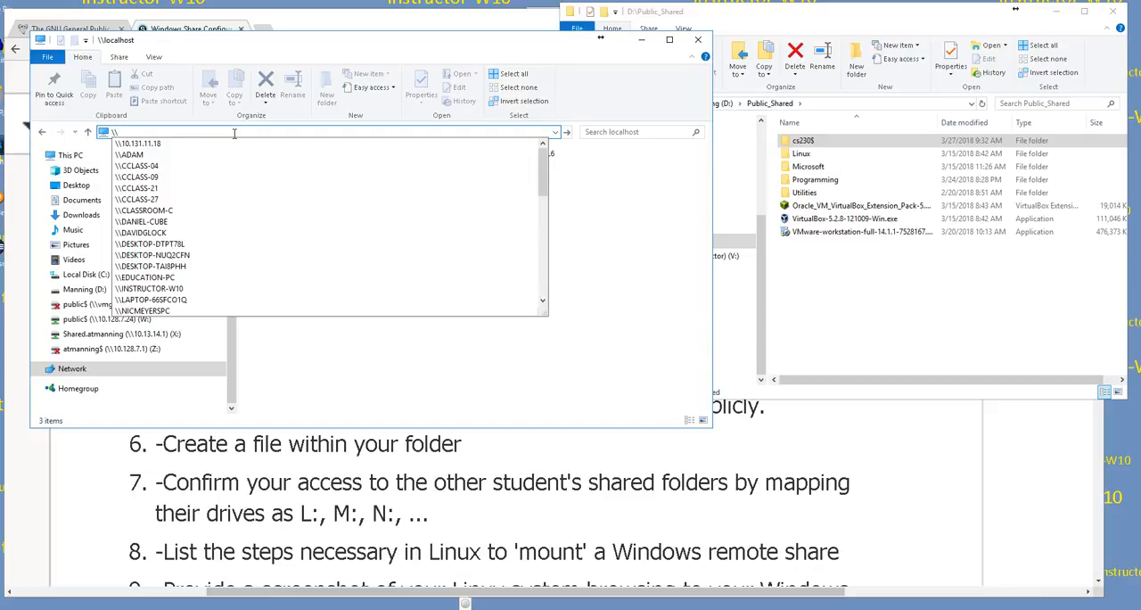
type("10")
key("BackSpace")
key("BackSpace")
type("1")
key("BackSpace")
type("1")
key("BackSpace")
type("10")
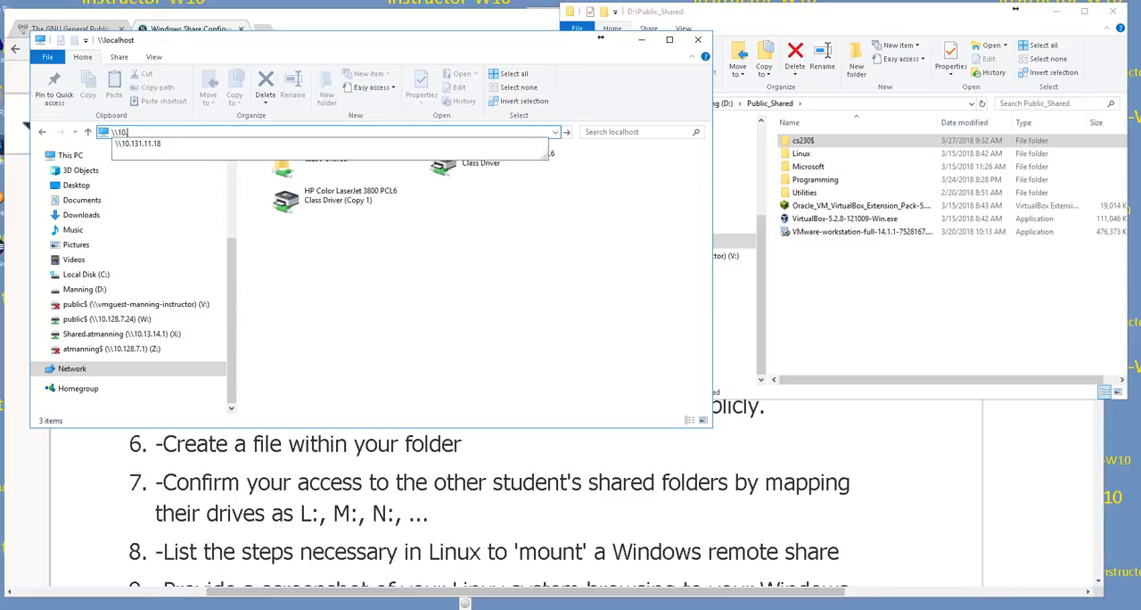
type(".128.7.98")
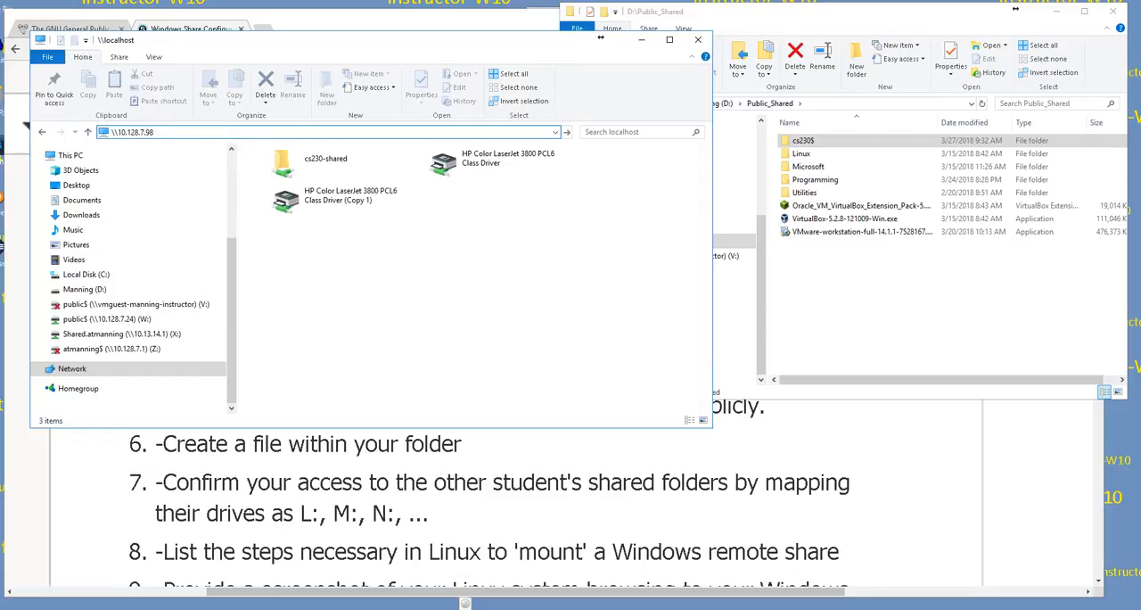
key("Return")
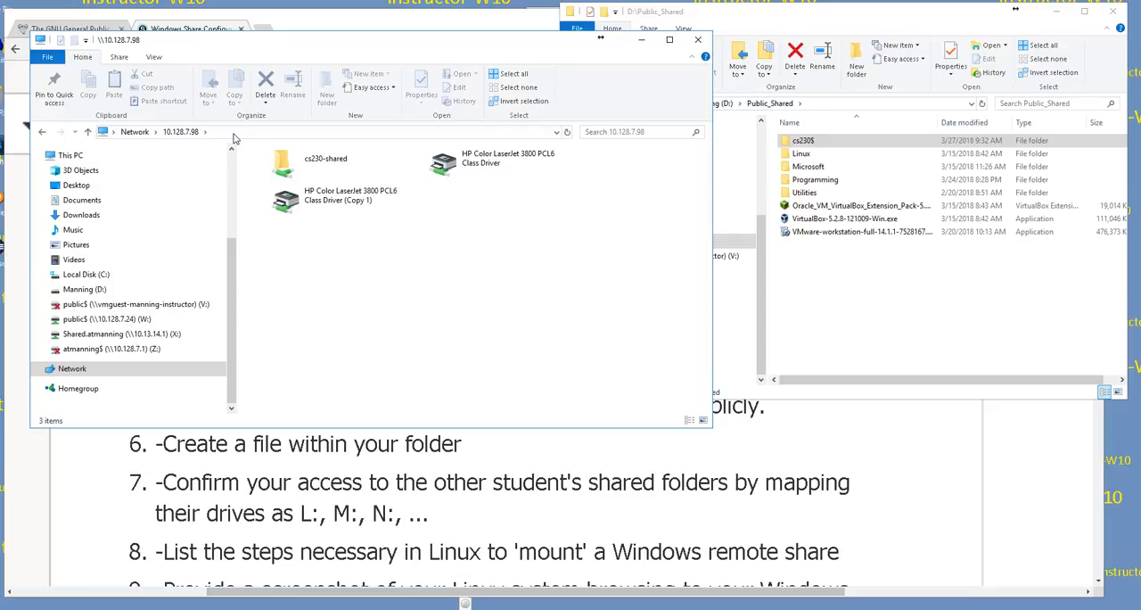
left_click(311, 181)
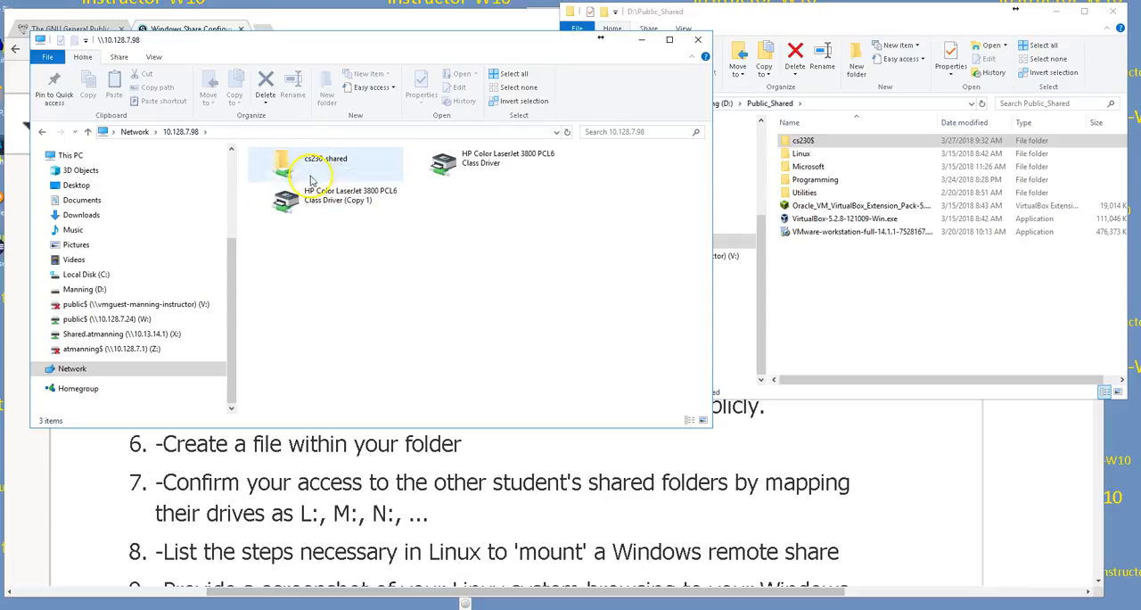
Step: Open the computer's hidden share by IP address at \\10.128.7.98\cs230$
left_click(231, 132)
left_click(230, 132)
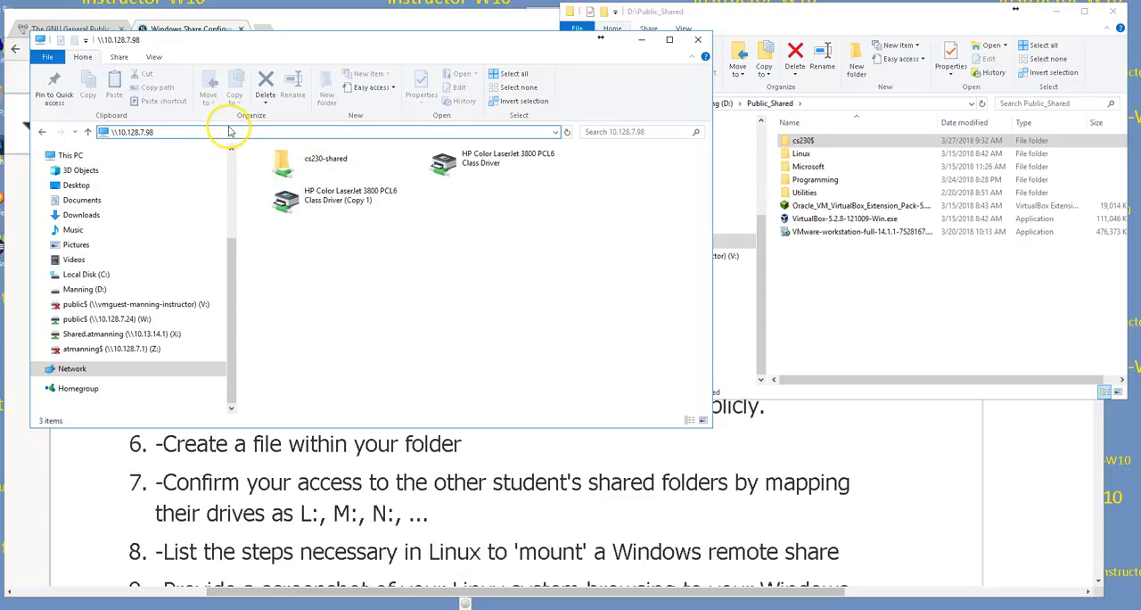
type("\\")
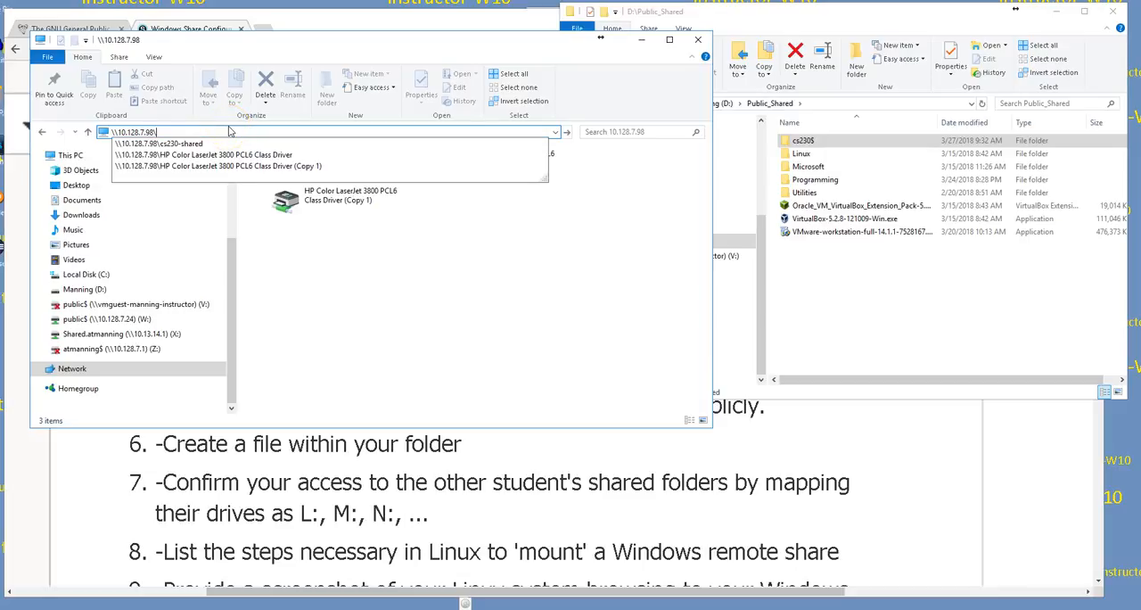
type("cs230$")
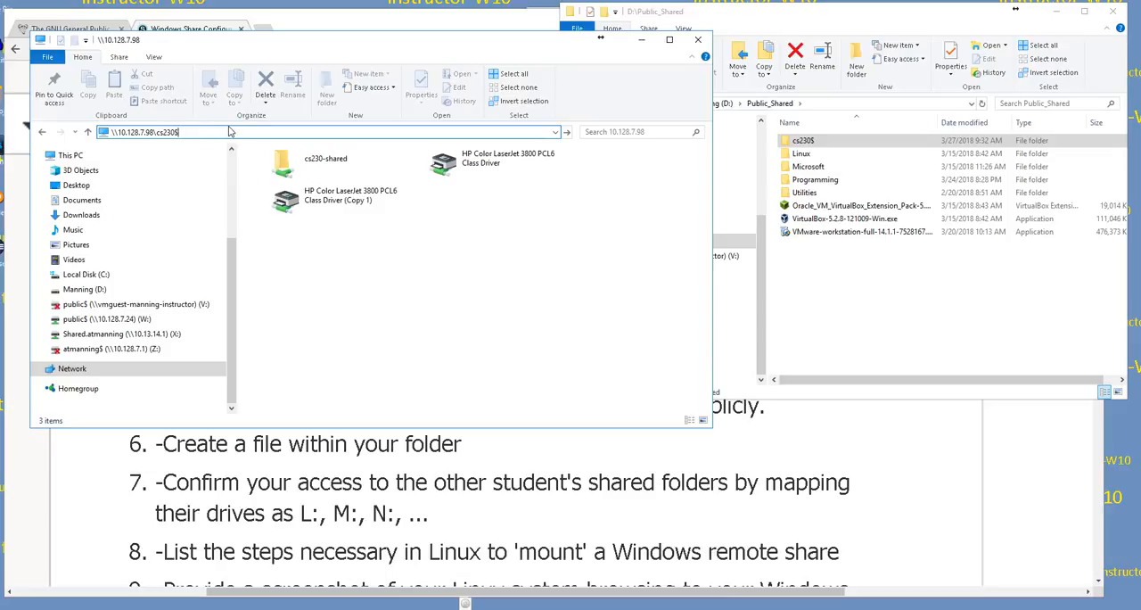
key("Return")
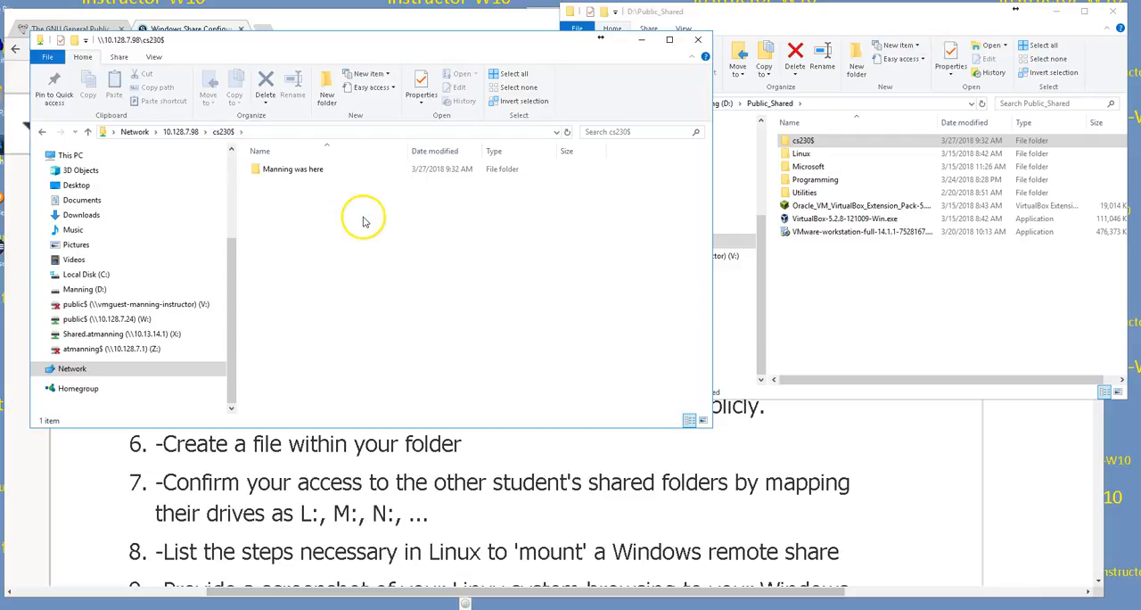
Step: Try to open the hidden share on another student's computer at \\10.128.7.4\cs230$
left_click(257, 131)
left_click(178, 133)
left_click_drag(182, 132, 143, 133)
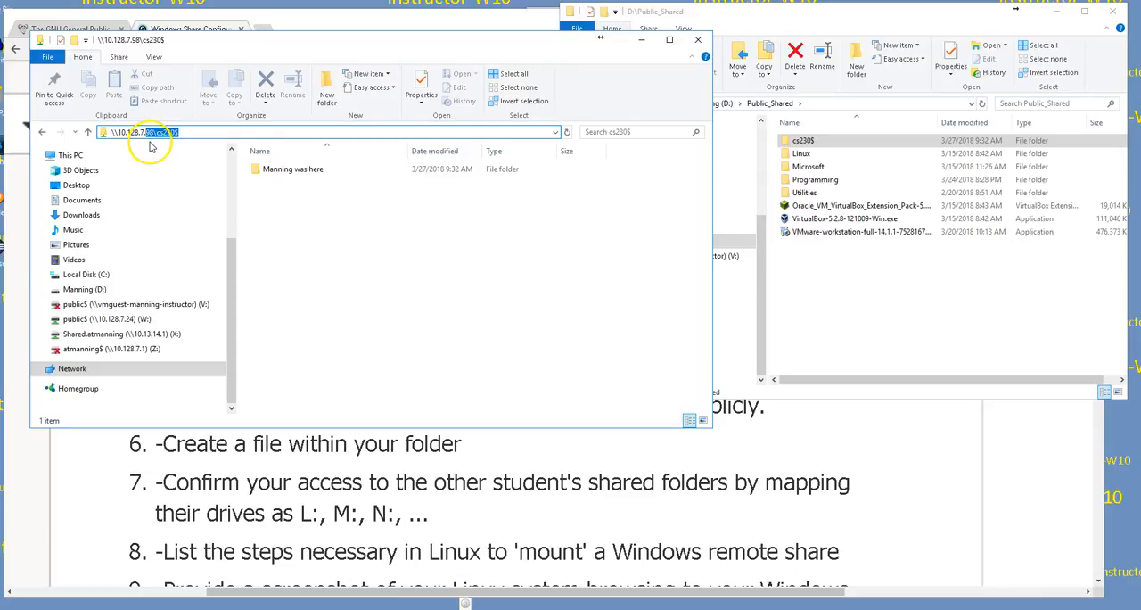
type("4\\")
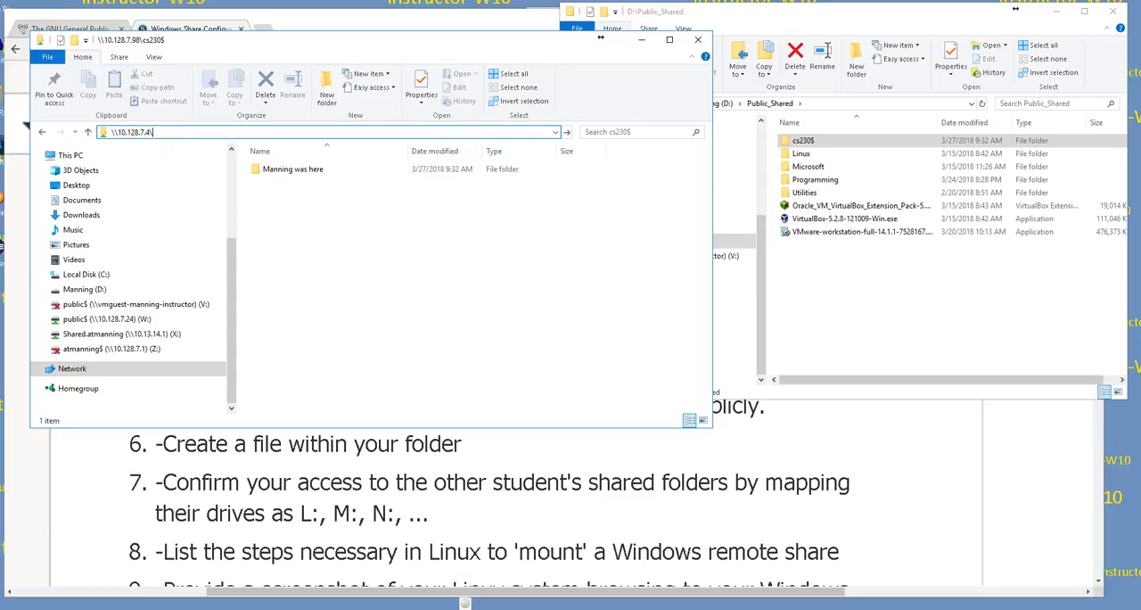
type("cs23")
key("BackSpace")
type("0$")
key("Return")
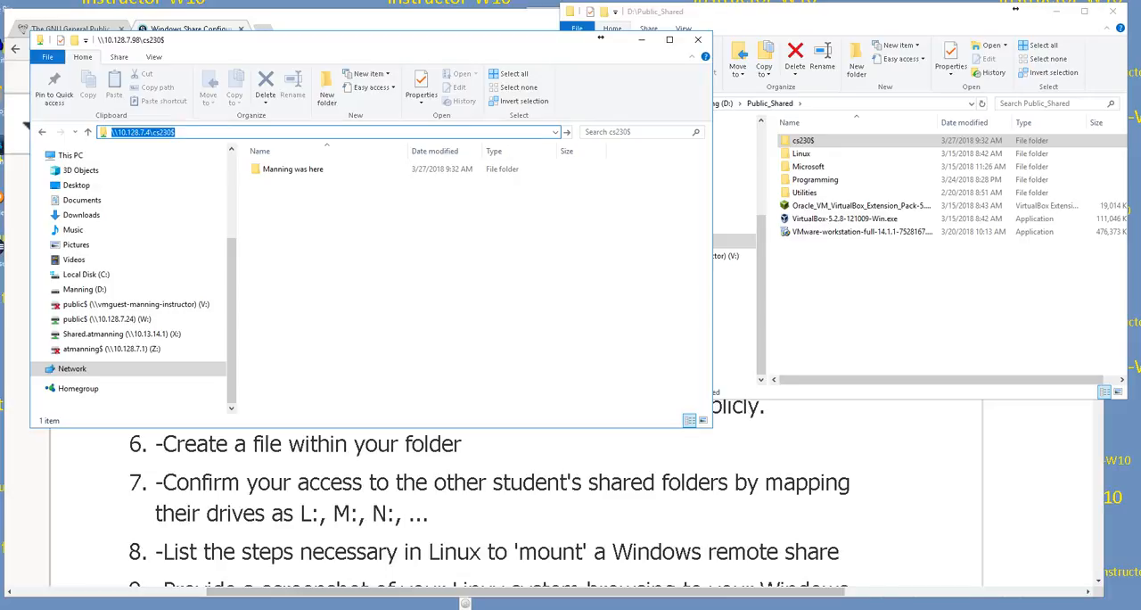
left_click(216, 131)
double_click(216, 132)
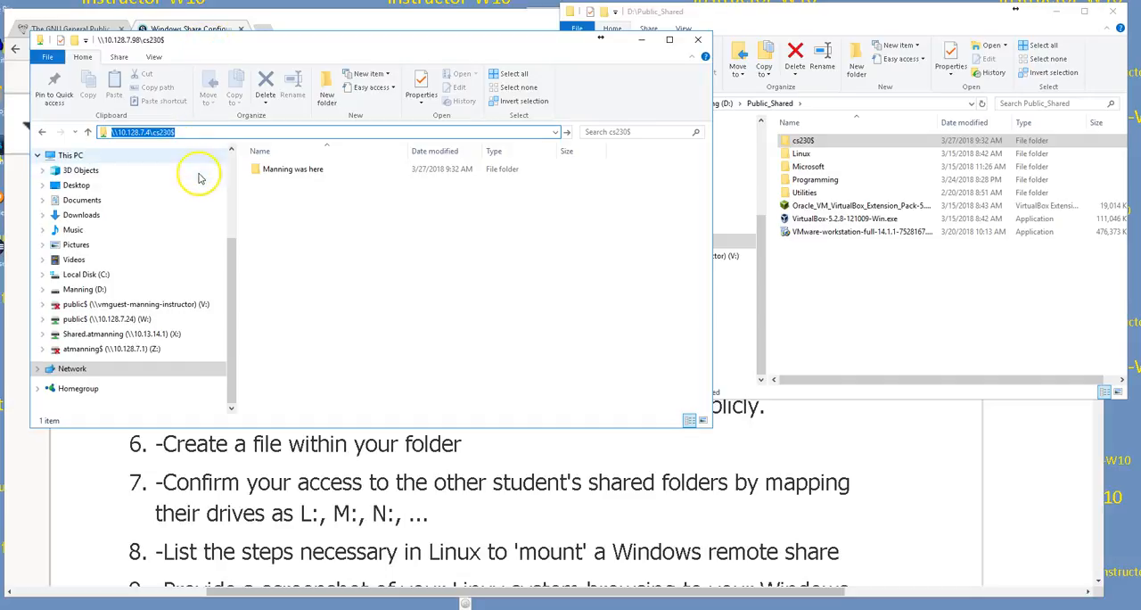
left_click_drag(199, 41, 188, 51)
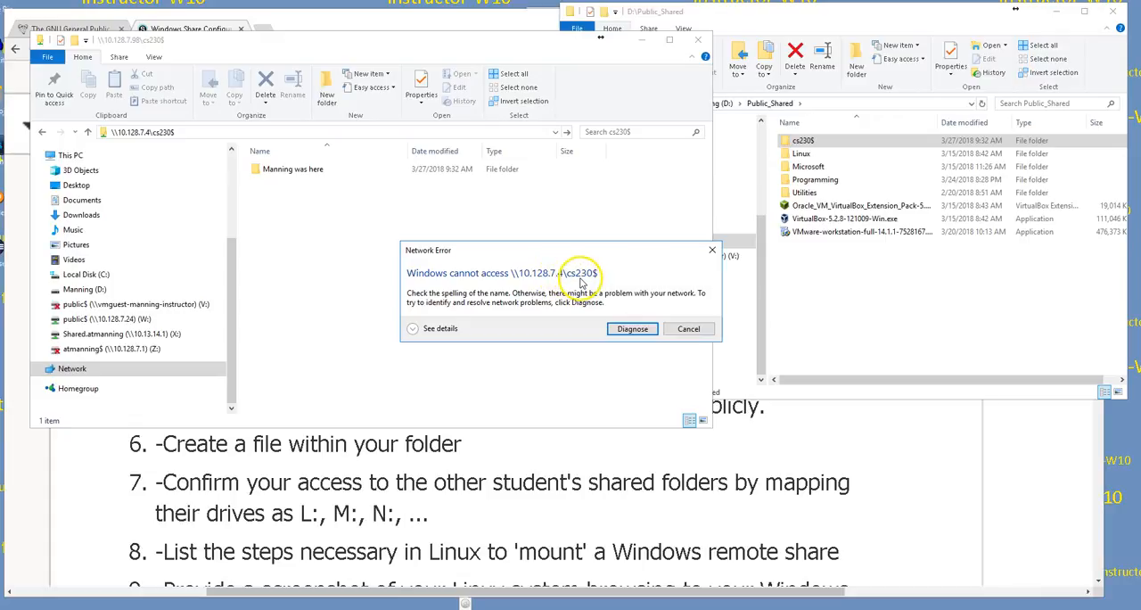
left_click(684, 330)
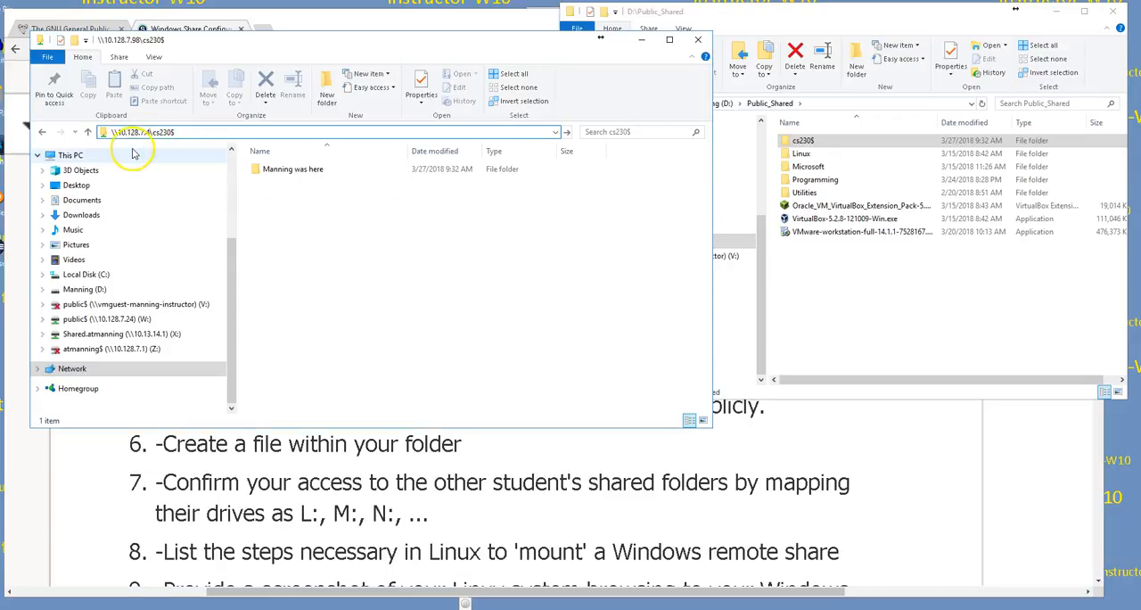
Step: Open \\10.128.7.5\cs230$ and create a folder there named with the instructor's surname followed by "Was here!"
type("5")
key("Return")
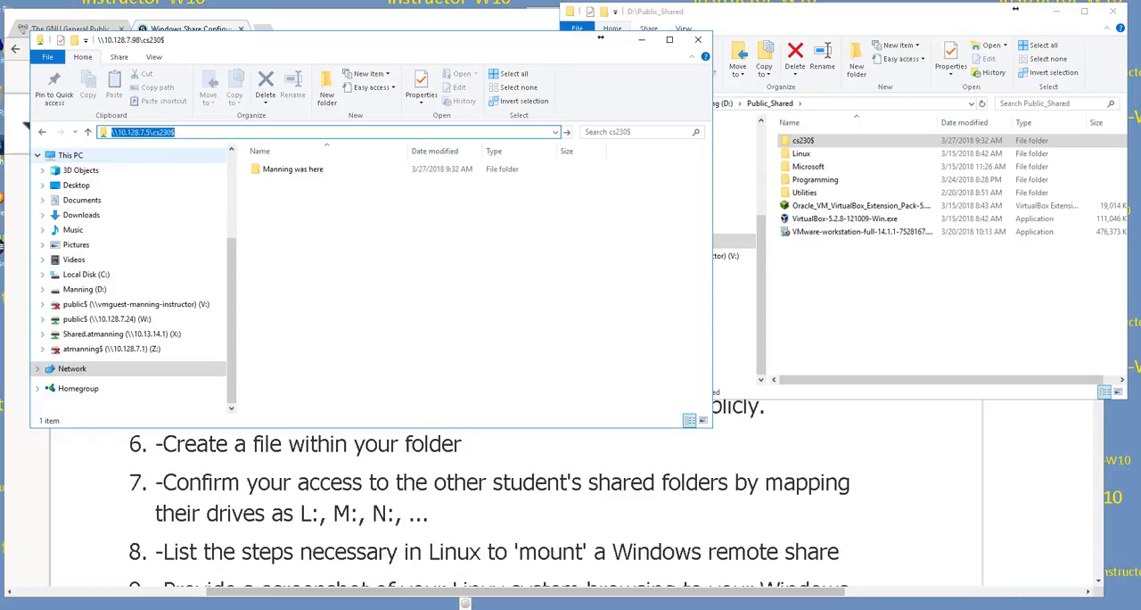
right_click(303, 238)
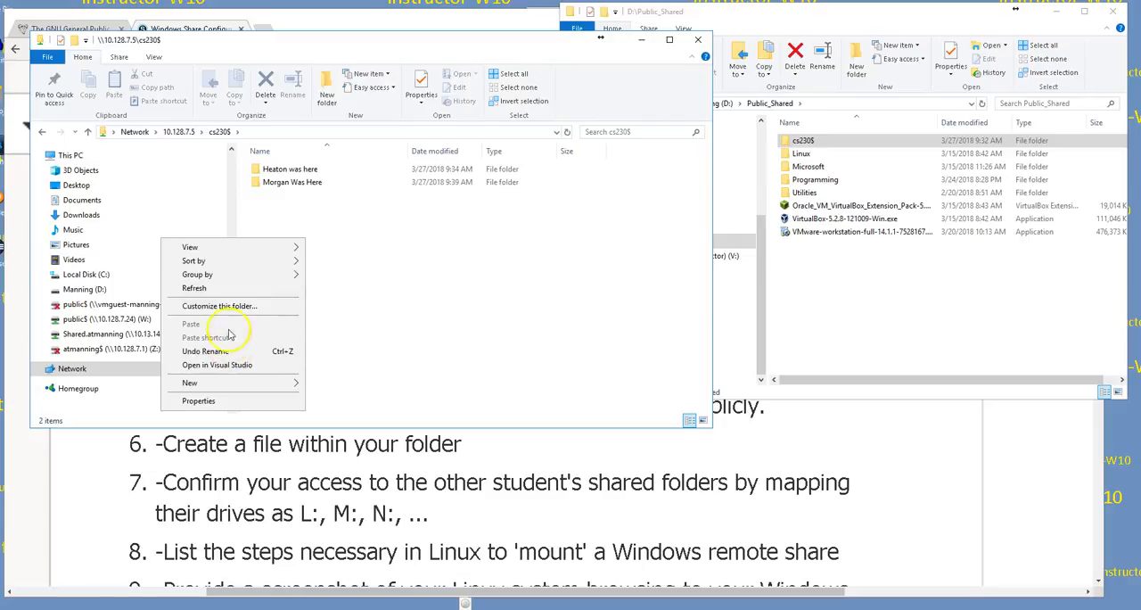
mouse_move(212, 260)
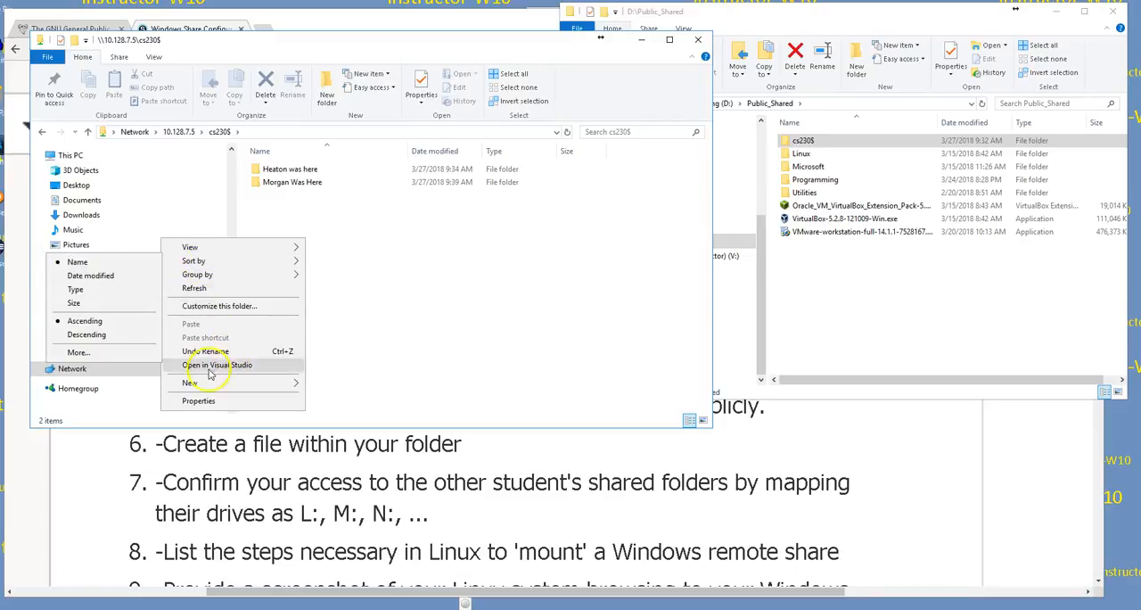
mouse_move(201, 382)
left_click(64, 385)
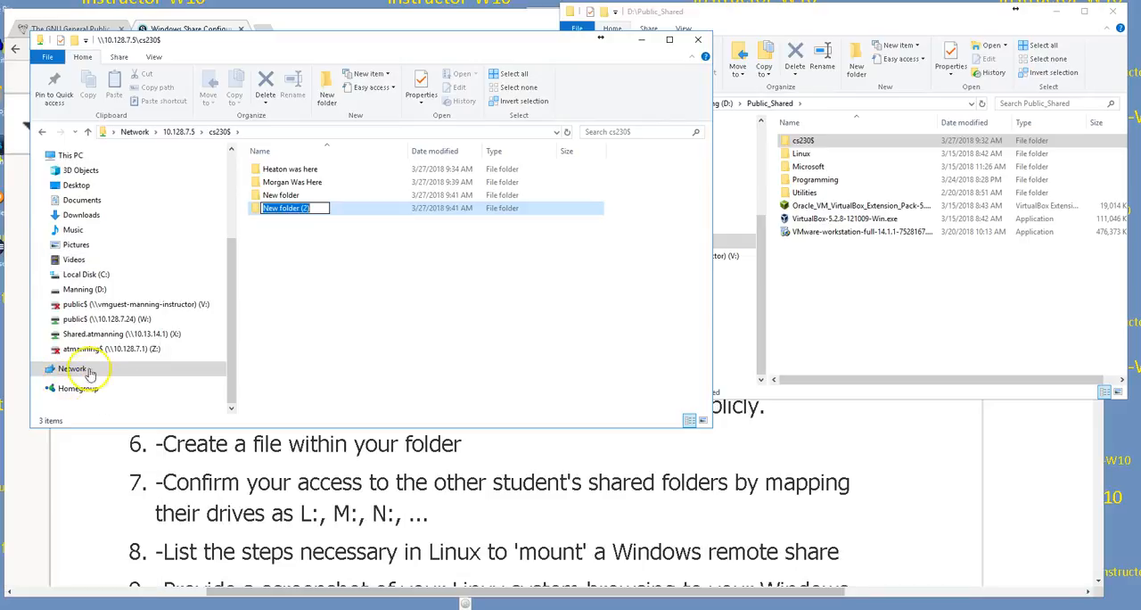
type("Manning Was here!")
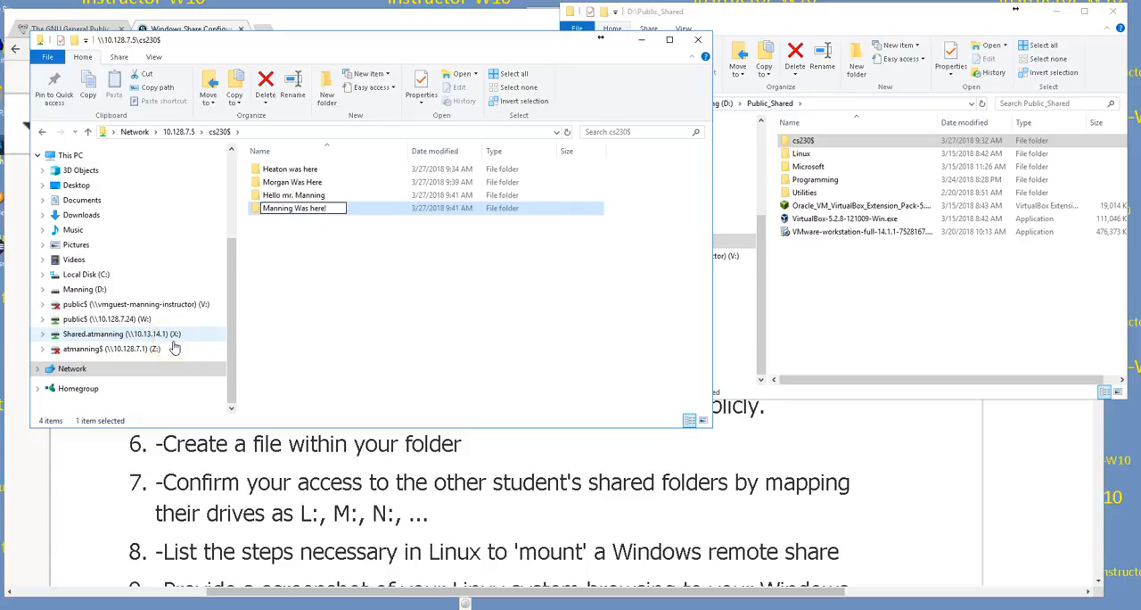
key("Return")
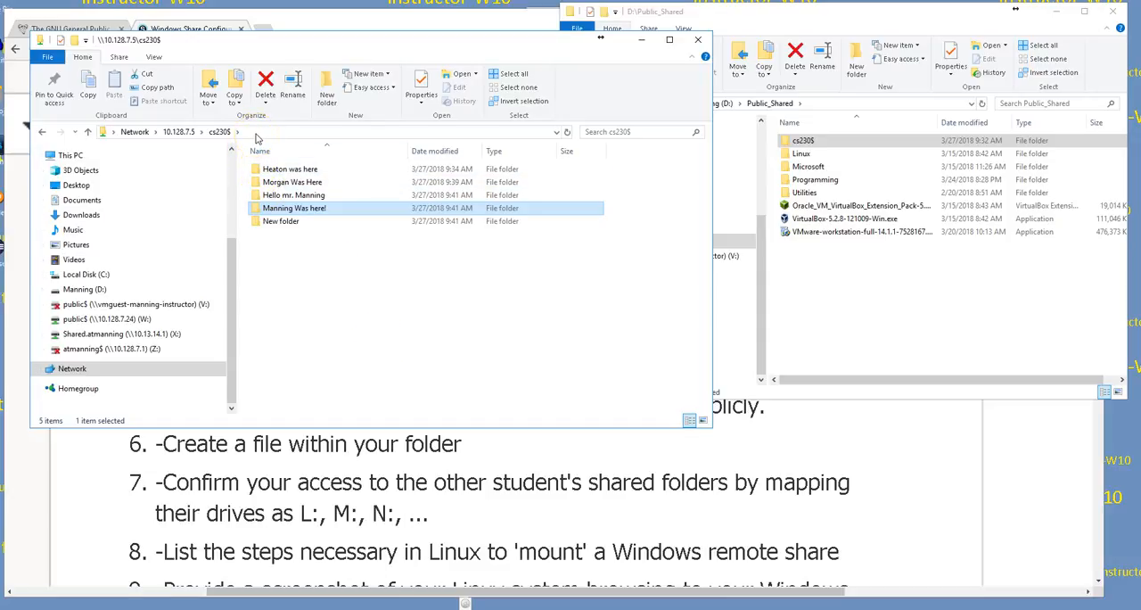
Step: Browse the shares of 10.128.7.5 and try to open the hidden share at \\10.128.7.6\cs230$
left_click(187, 131)
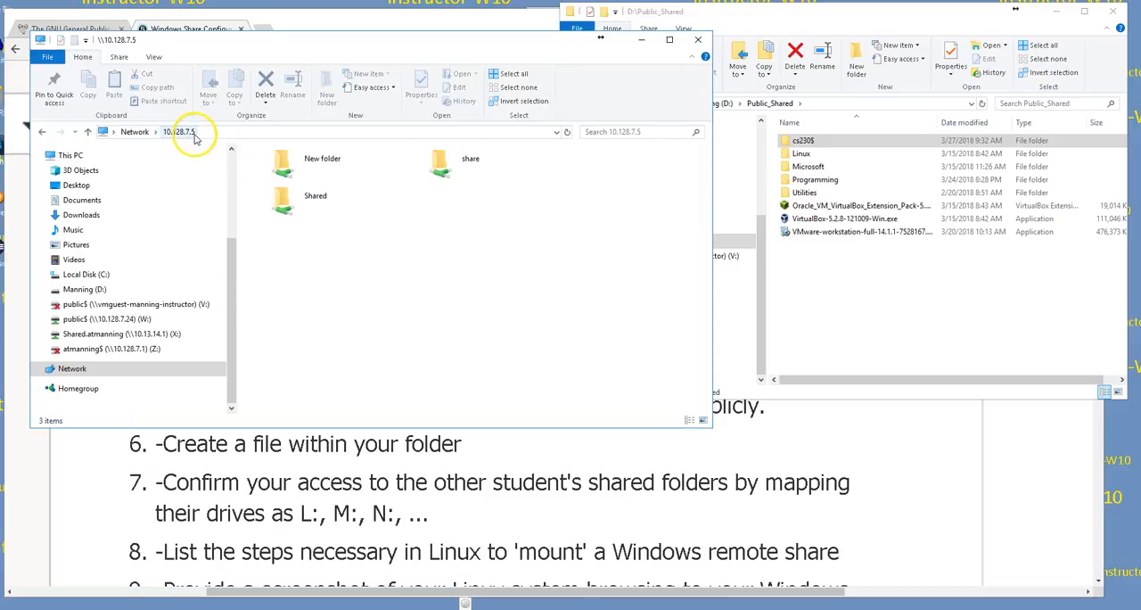
left_click(229, 132)
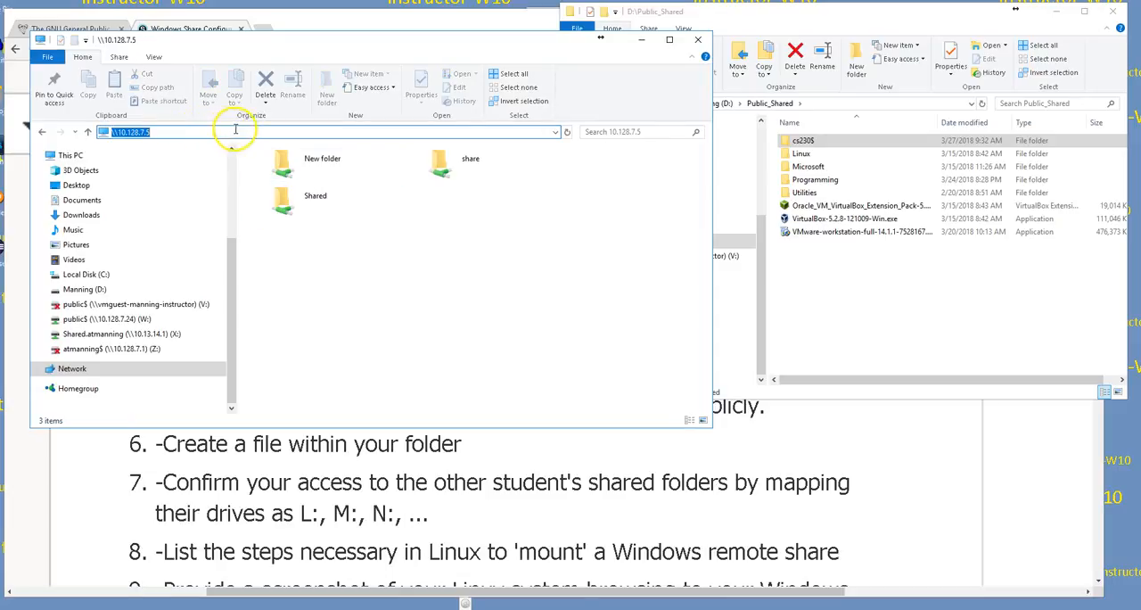
left_click(148, 133)
key("BackSpace")
type("6\\cs23")
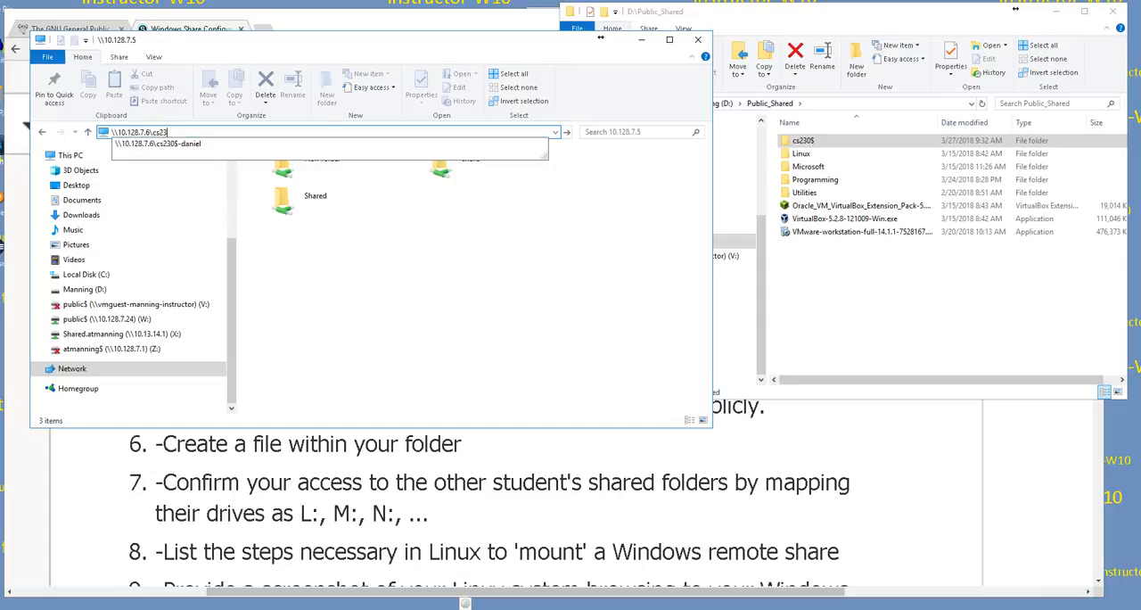
type("0$")
key("Return")
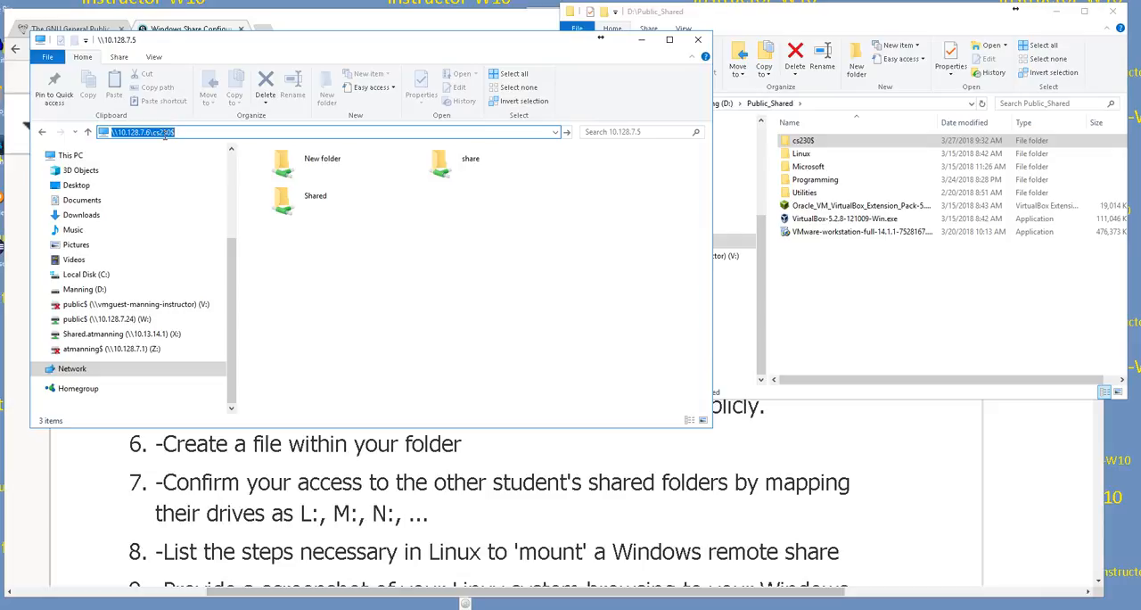
Step: Try to open the 10.128.7.6 share named cs230$- followed by the student's shortened first name
left_click(184, 132)
type("-")
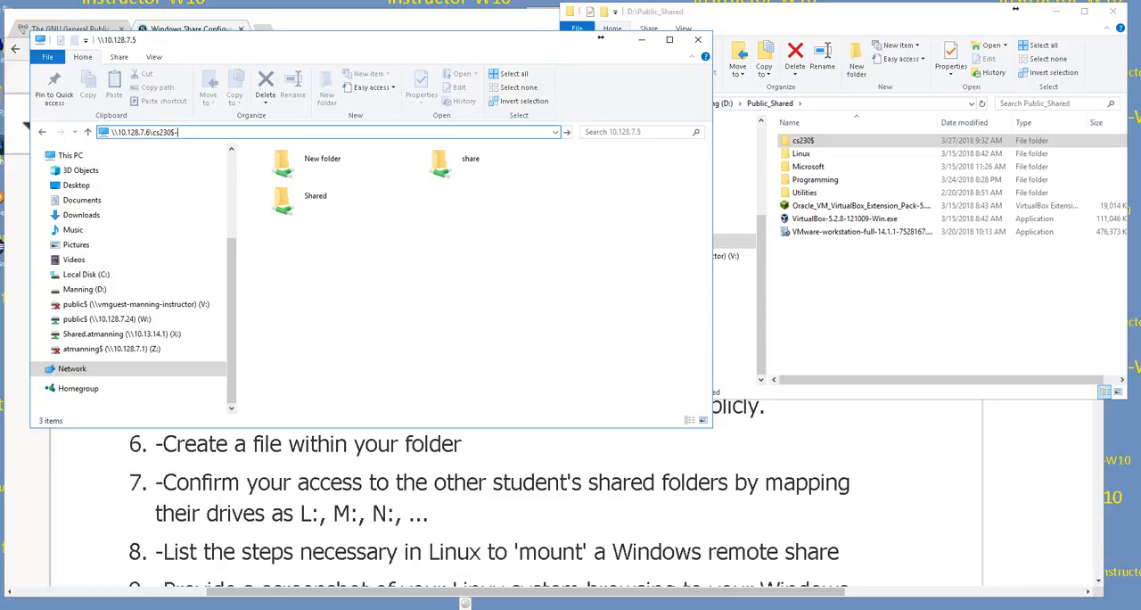
type("dan")
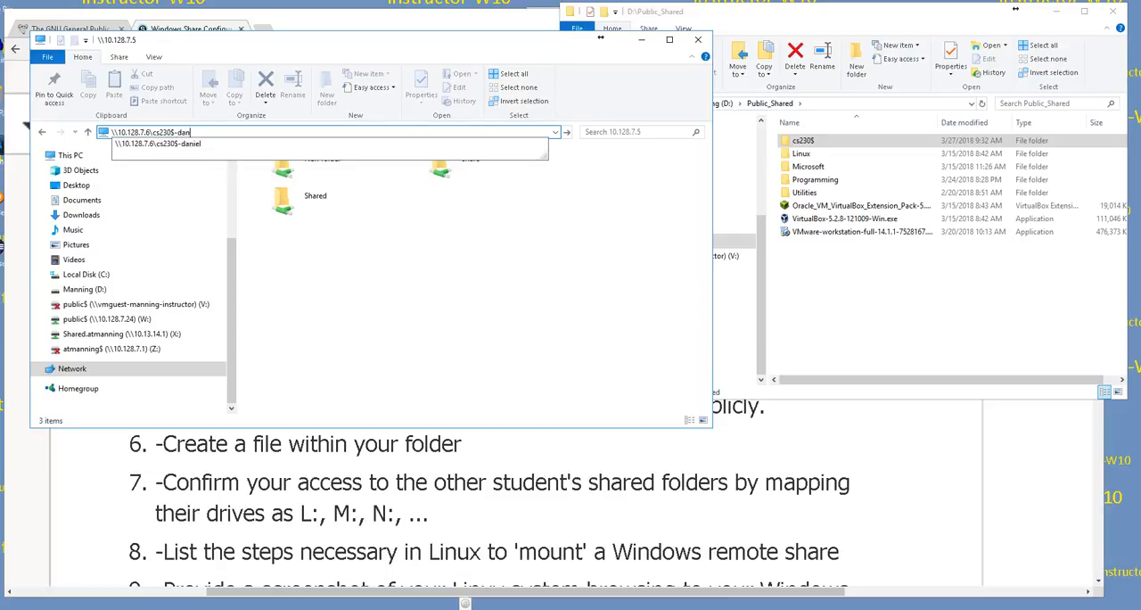
key("Return")
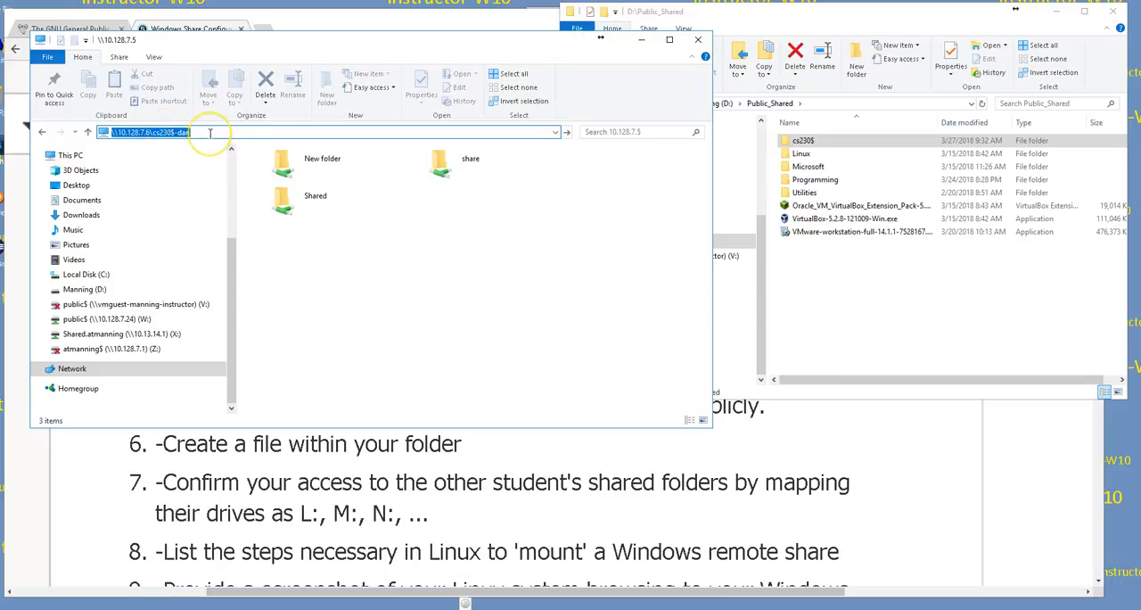
key("Return")
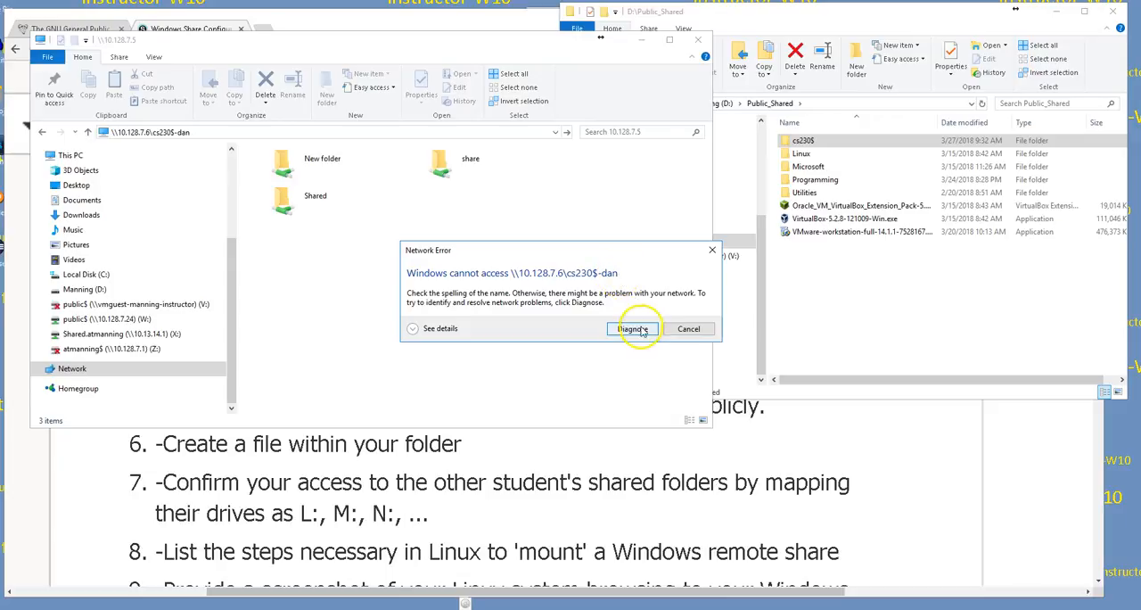
left_click(687, 329)
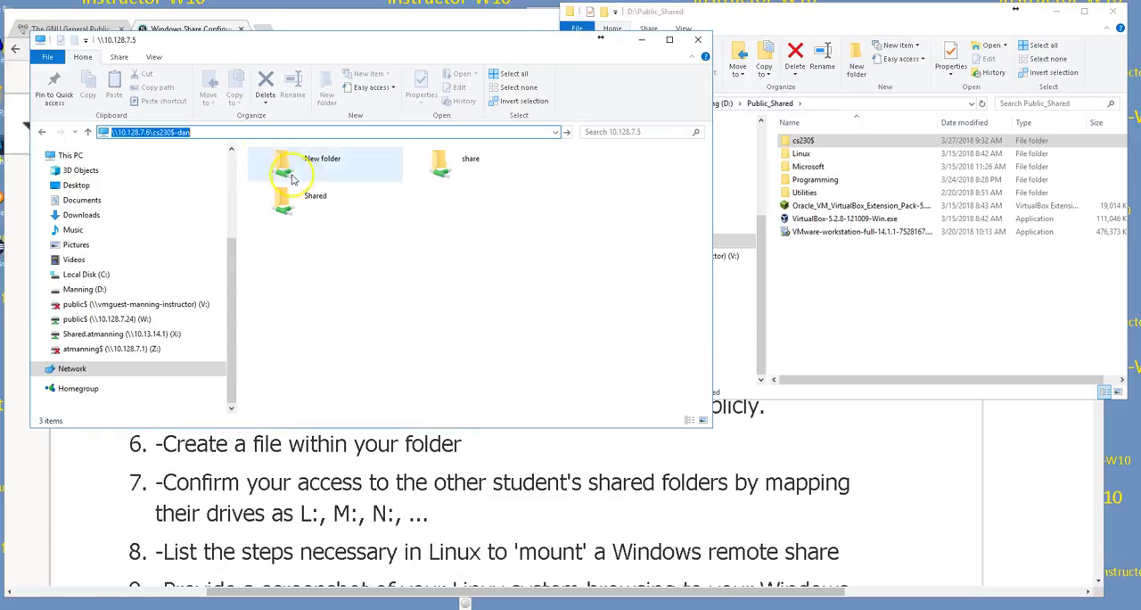
Step: Open the share on 10.128.7.6 named cs230$- followed by the student's full first name
left_click(204, 134)
type("iel")
key("Return")
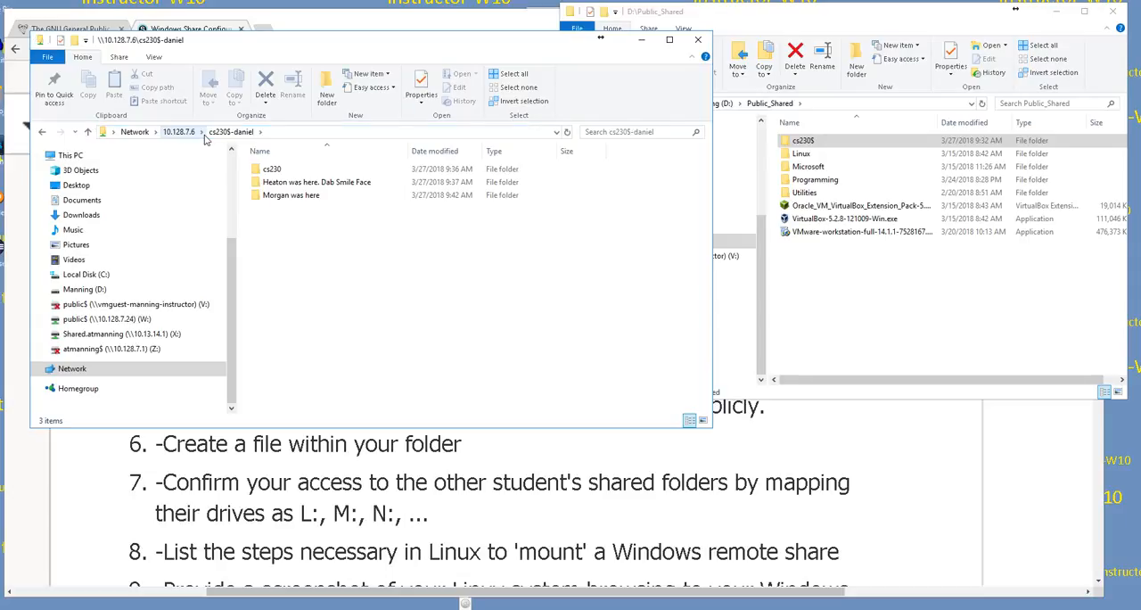
Step: Create a new folder in the student's share, named with the instructor's surname followed by "was here!"
right_click(318, 227)
mouse_move(254, 365)
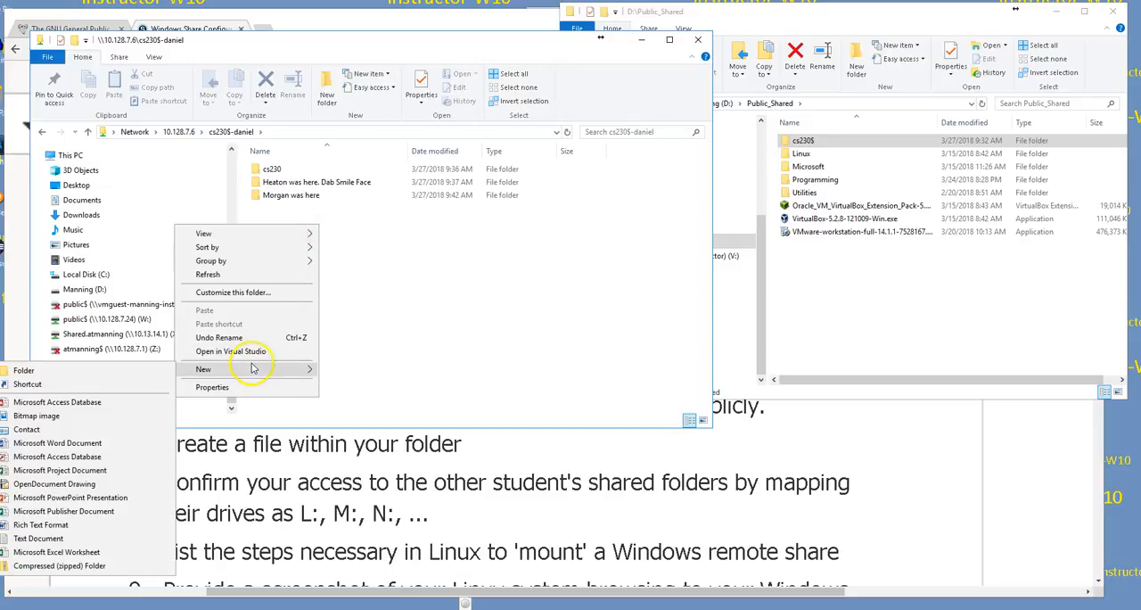
type("Manning was here!")
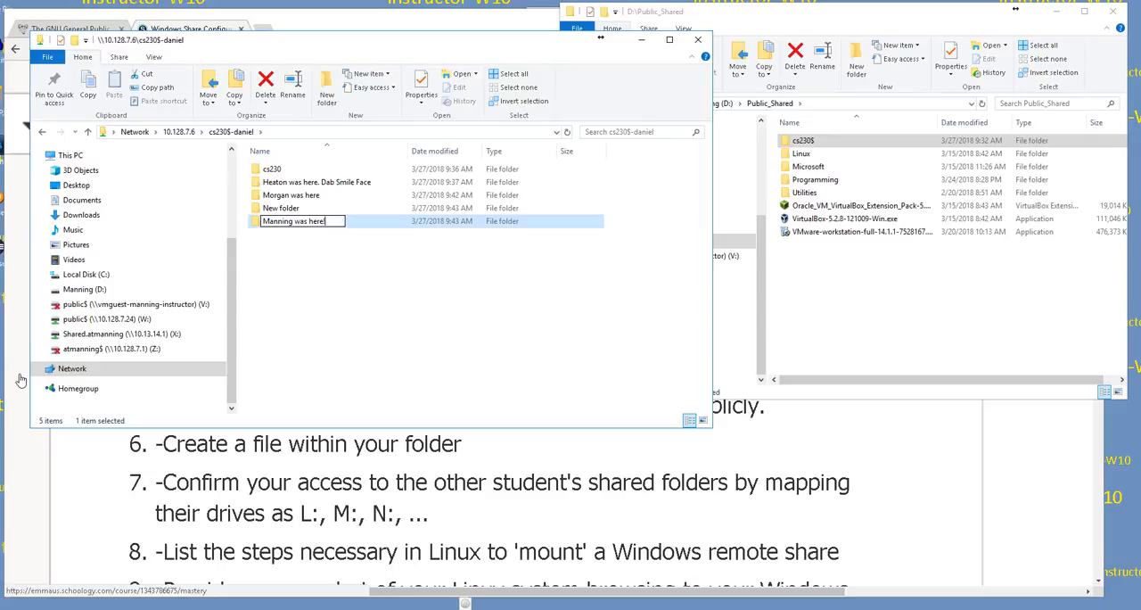
key("Return")
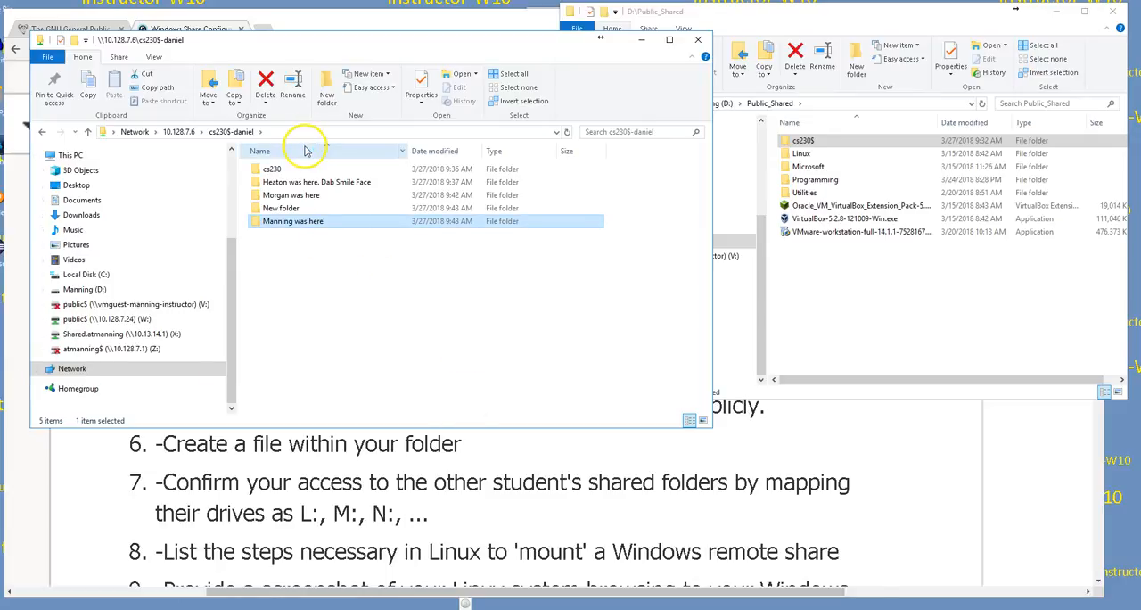
Step: Request the hidden share on the next student's computer through the network path \\10.128.7.11\cs230$
left_click(290, 134)
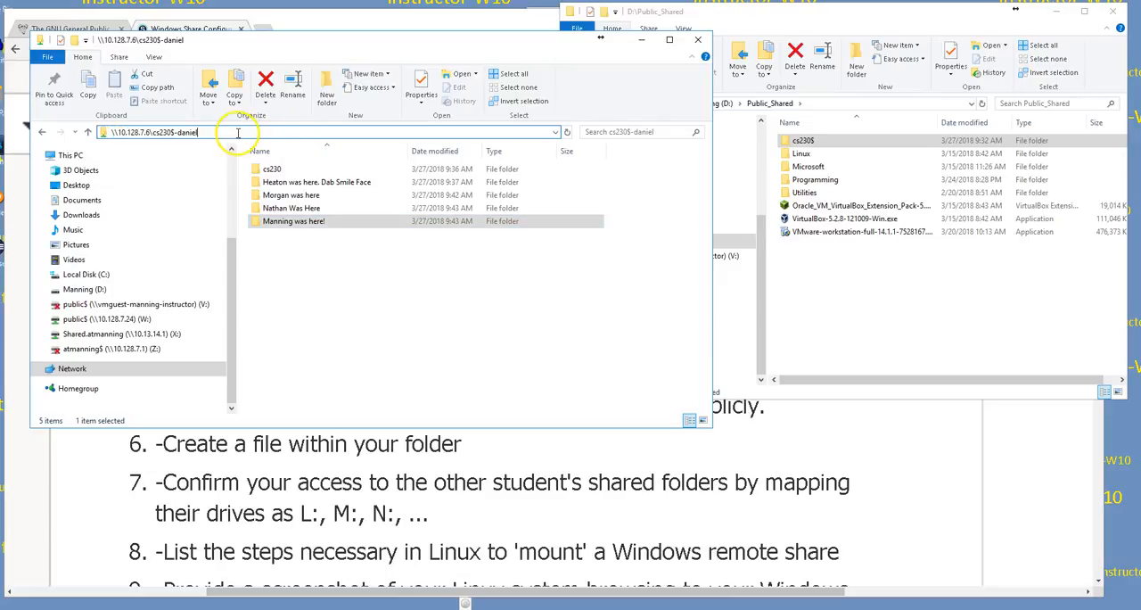
mouse_move(196, 134)
left_mouse_down()
mouse_move(164, 135)
mouse_move(199, 138)
left_mouse_up()
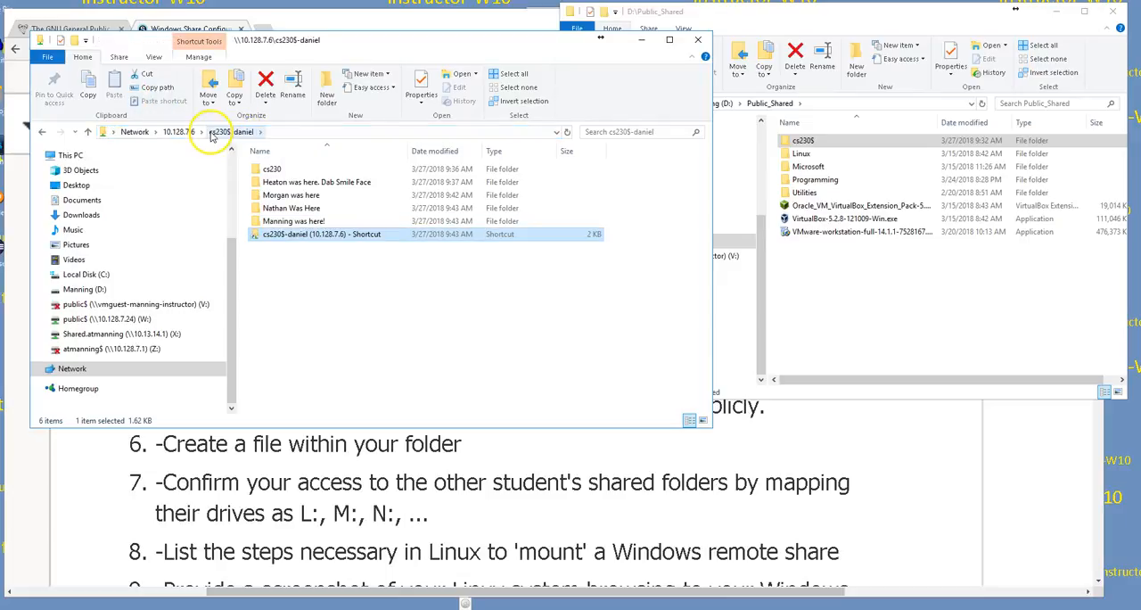
left_click(234, 132)
key("BackSpace")
key("BackSpace")
key("BackSpace")
key("BackSpace")
key("BackSpace")
key("BackSpace")
key("BackSpace")
key("BackSpace")
key("BackSpace")
key("BackSpace")
key("BackSpace")
key("BackSpace")
key("BackSpace")
key("BackSpace")
key("BackSpace")
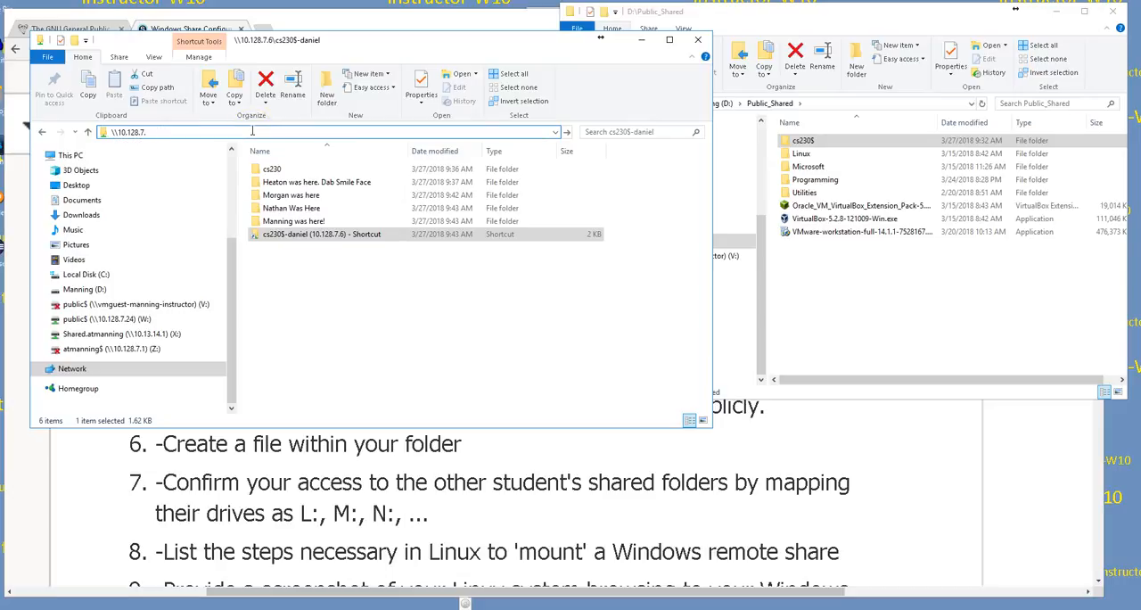
type("11\\cs230$")
key("Return")
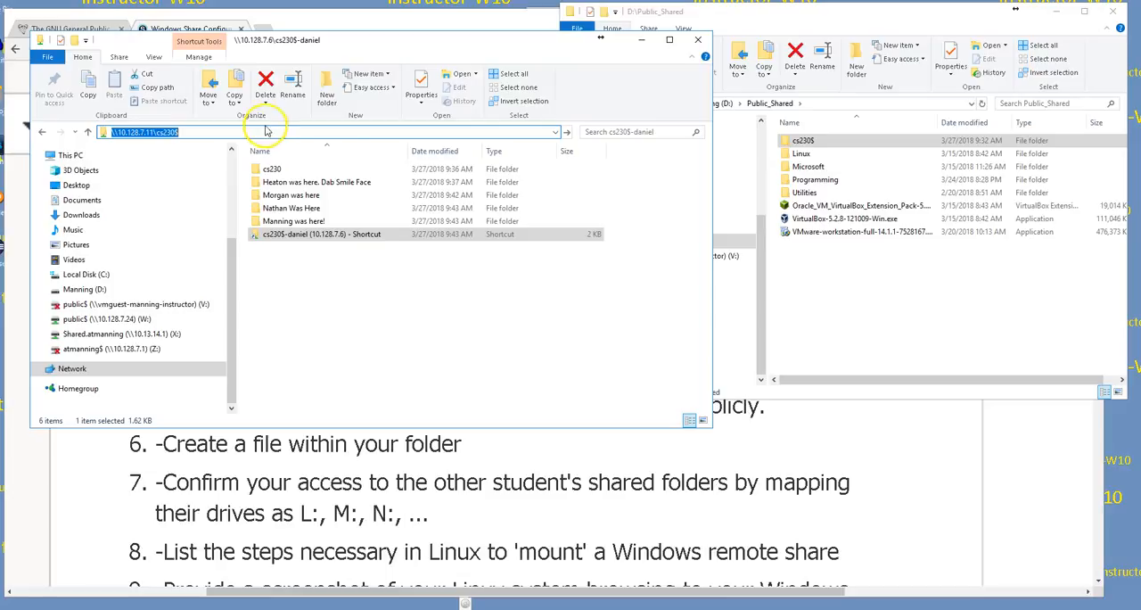
Step: Try to open the hidden share \\10.128.7.4\cs230$ from the Public_Shared folder window
left_click(740, 12)
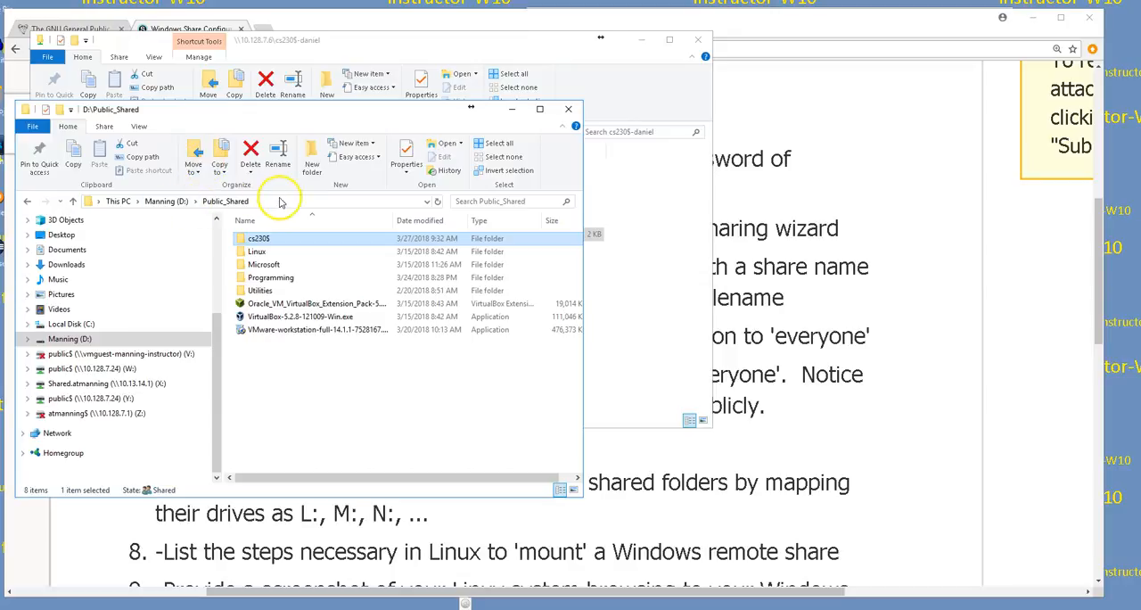
left_click(295, 200)
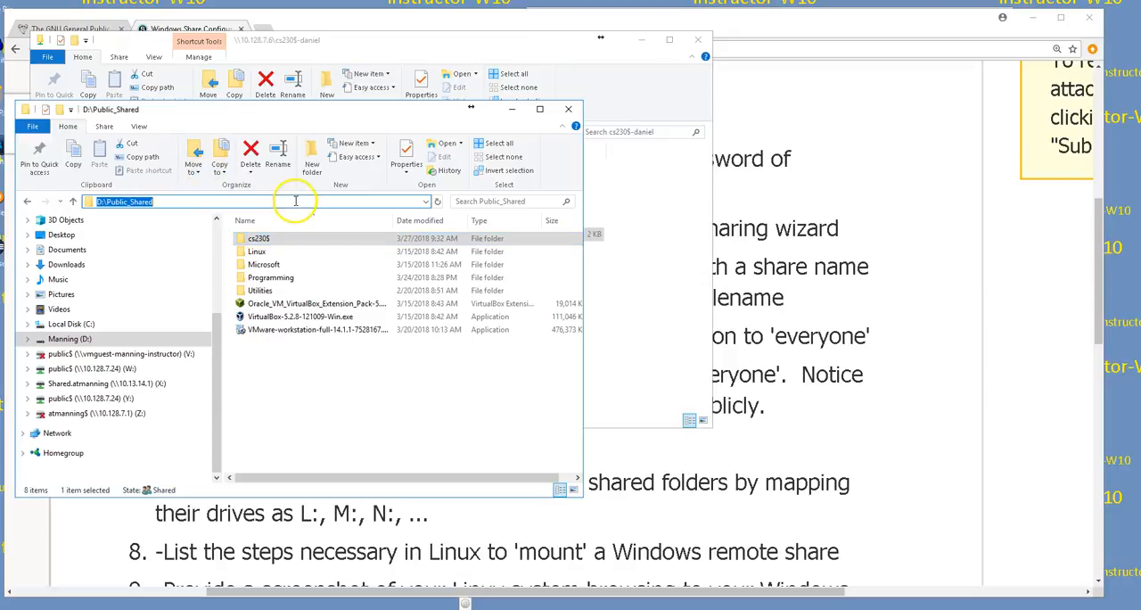
type("\\\\10.")
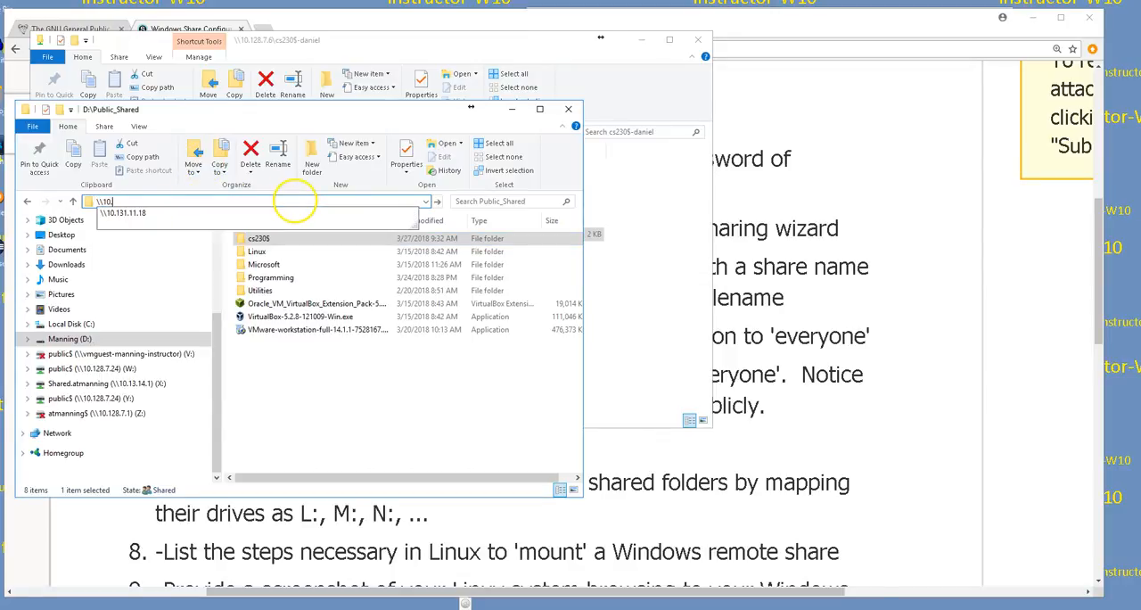
type("128.7.4\\c")
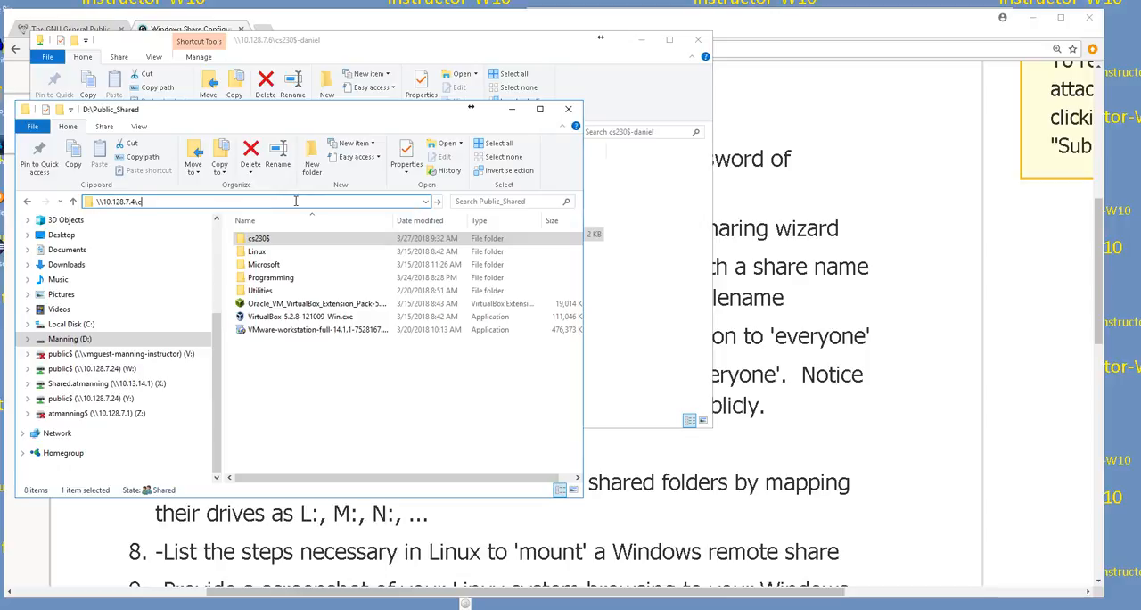
type("s230$")
key("Return")
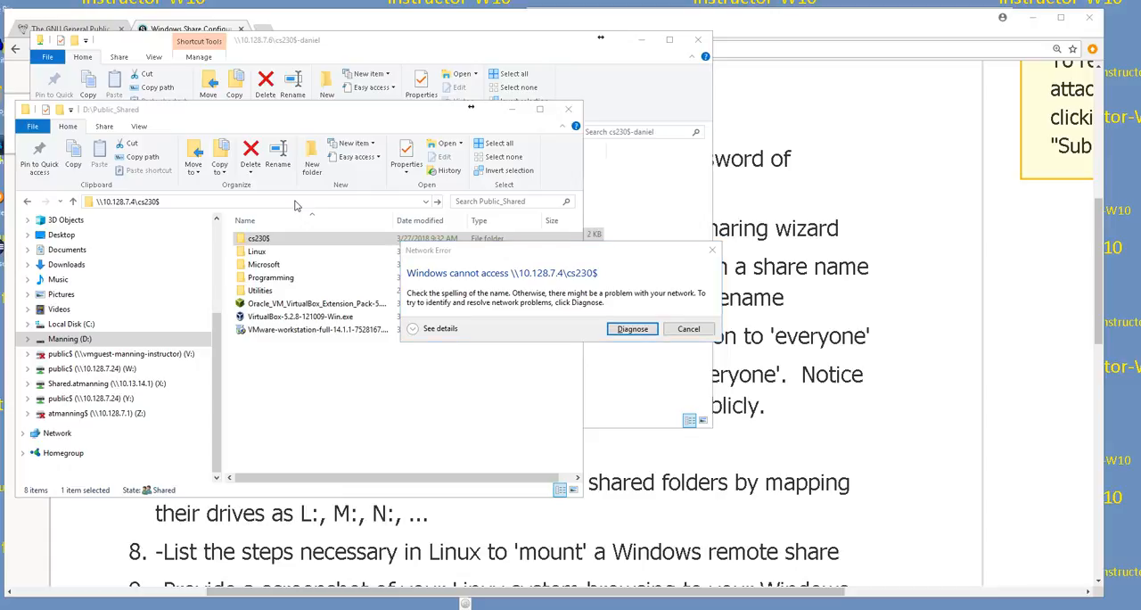
left_click(686, 328)
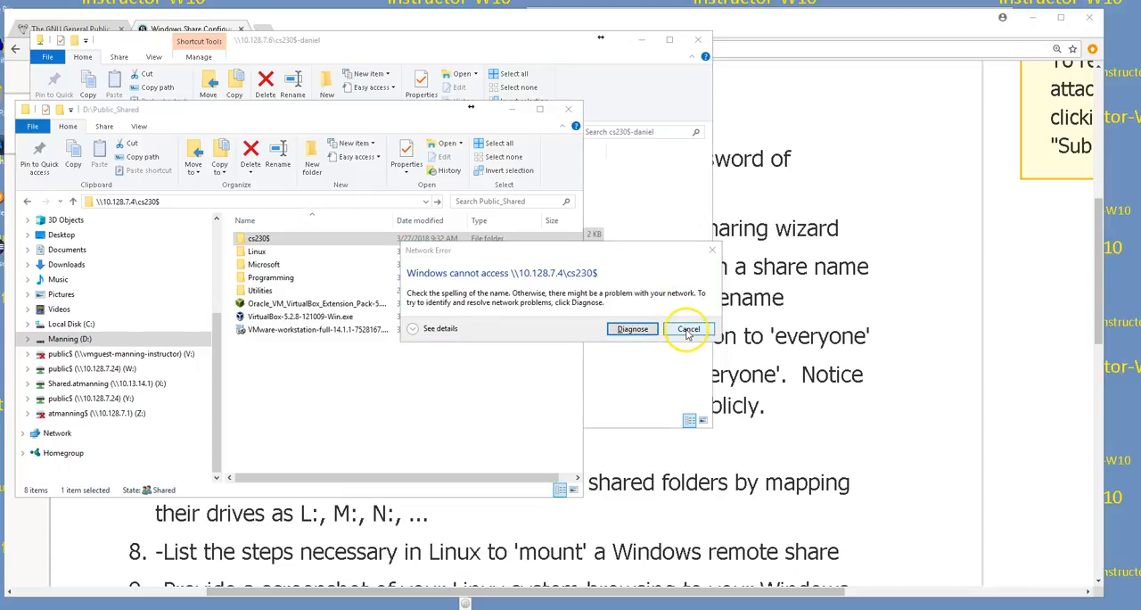
Step: Retry opening the hidden share \\10.128.7.11\cs230$ from the window showing the 10.128.7.6 share
left_click(410, 41)
left_click(300, 132)
left_click(185, 131)
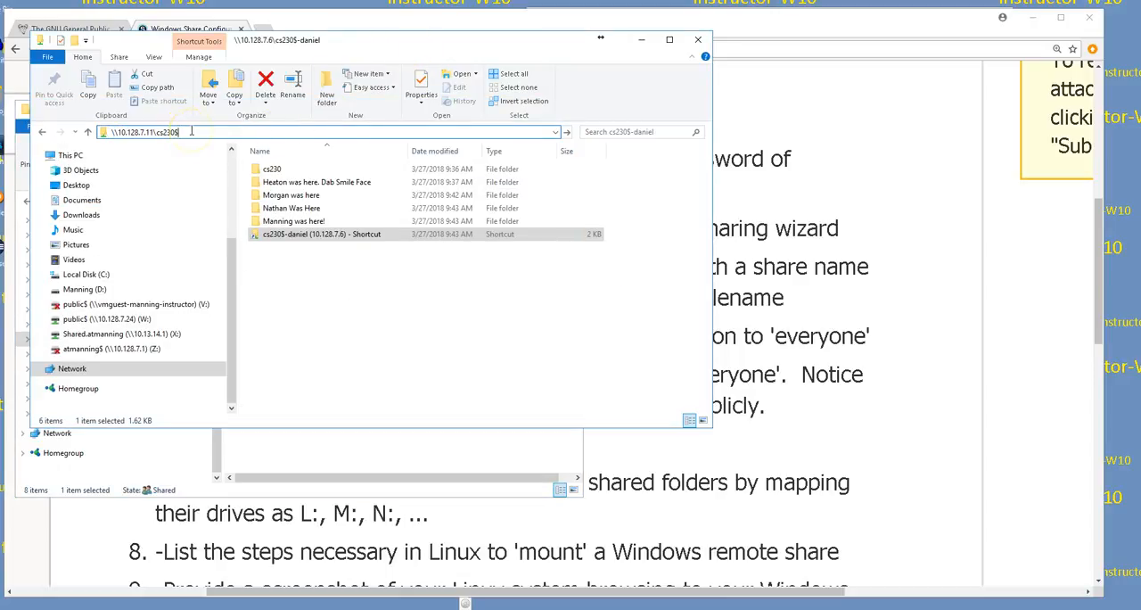
key("Return")
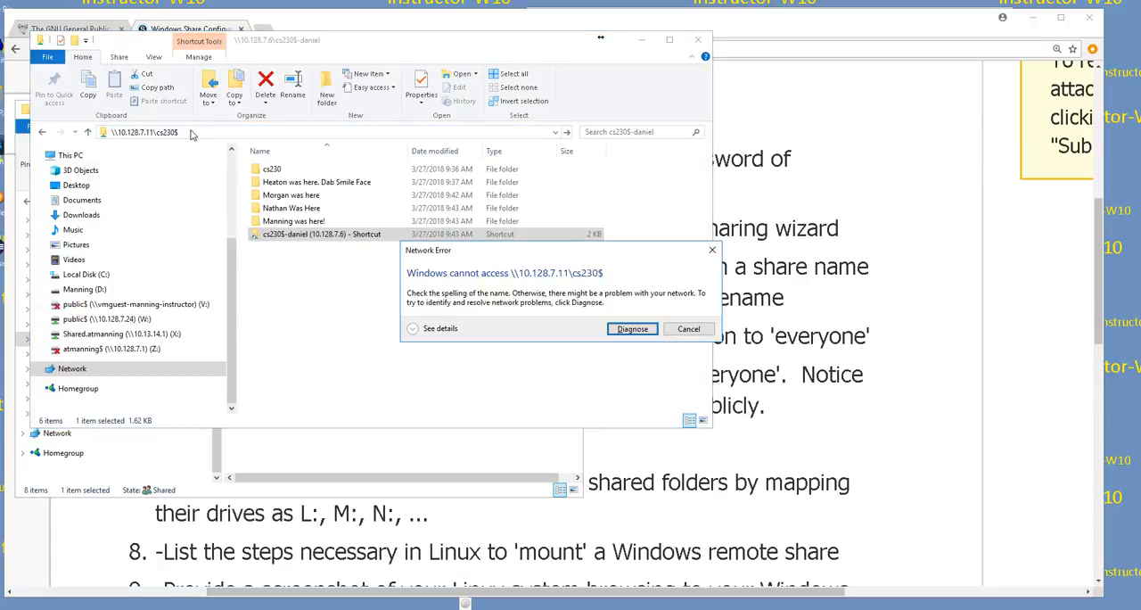
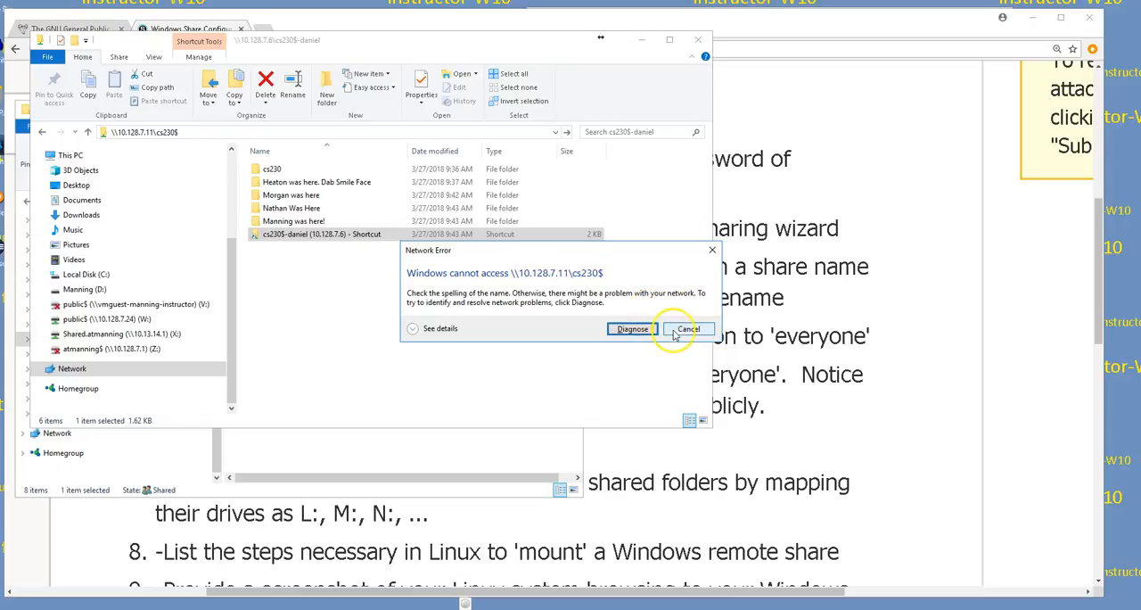
Step: Dismiss the network error and move the 10.128.7.6 share window clear of the Public_Shared window
left_click(674, 331)
left_click_drag(425, 47, 837, 15)
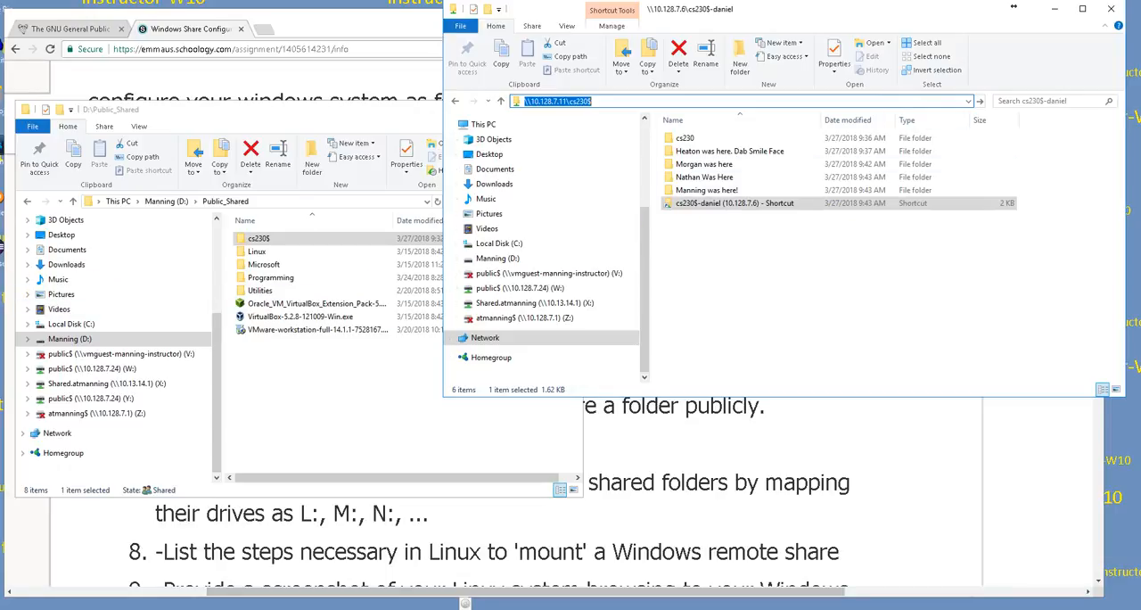
Step: Try to connect to the computer 10.128.7.25 with Remote Desktop Connection
left_click(294, 473)
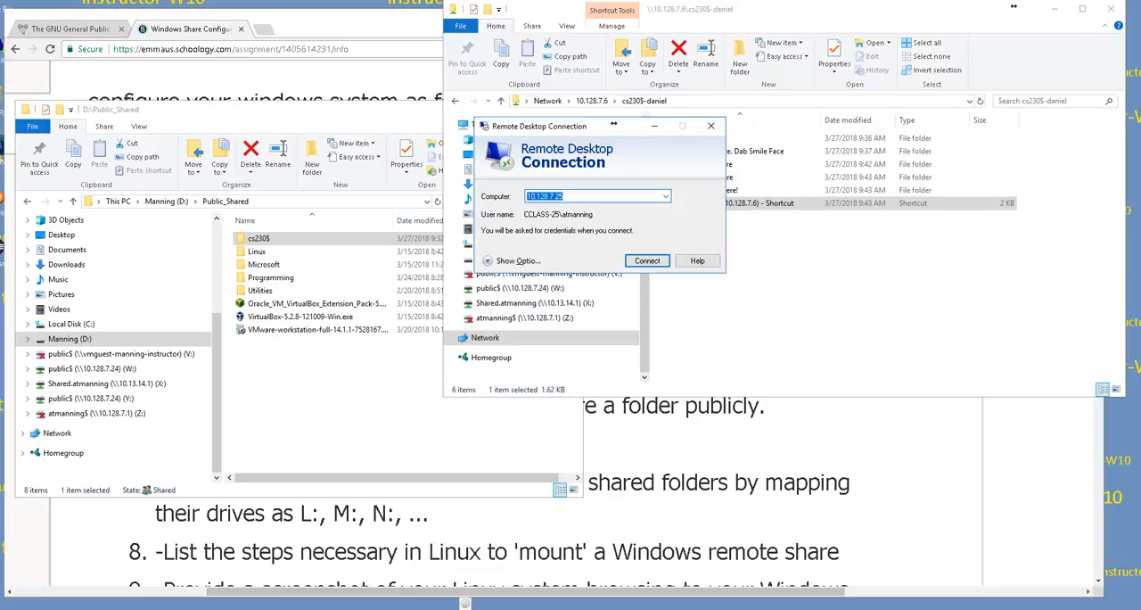
left_click(660, 262)
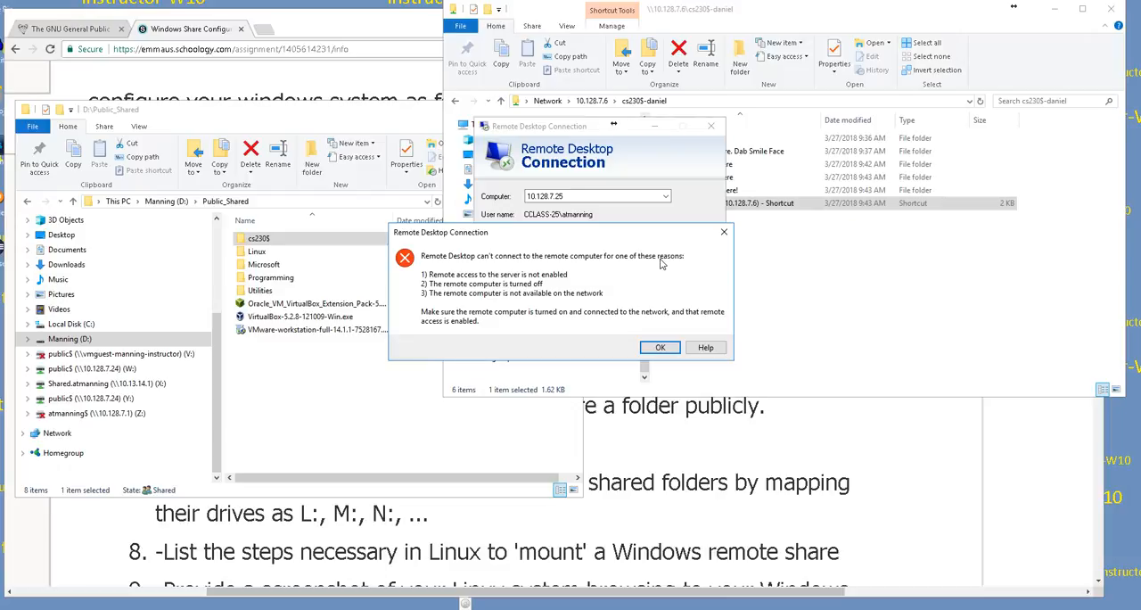
left_click(668, 348)
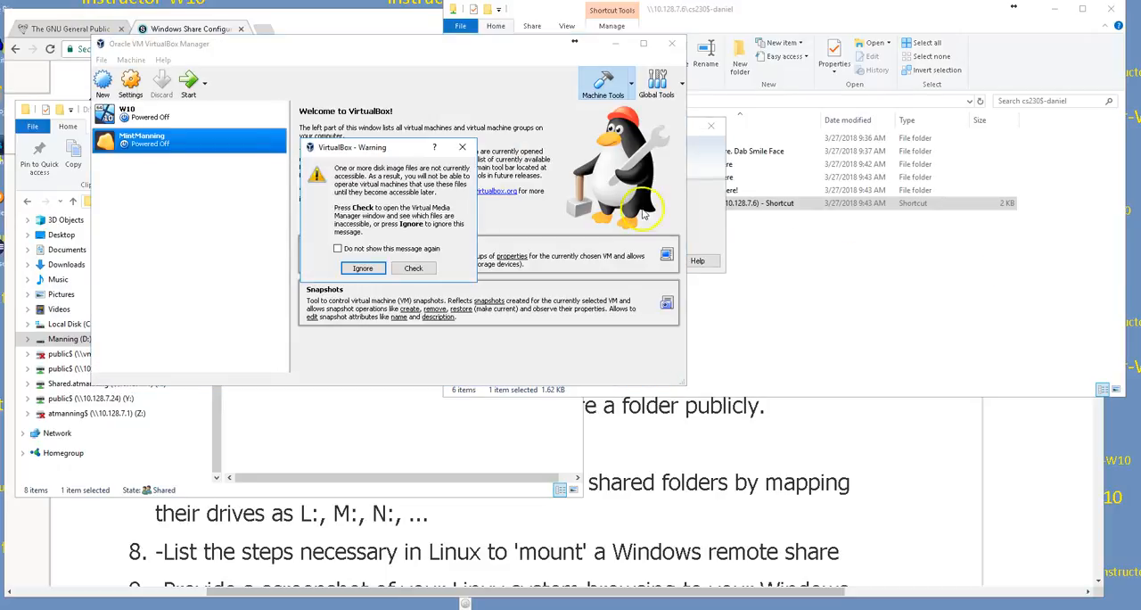
Step: Ignore the disk image warning in VirtualBox, try twice to start the MintManning virtual machine, and close VirtualBox Manager
left_click(363, 268)
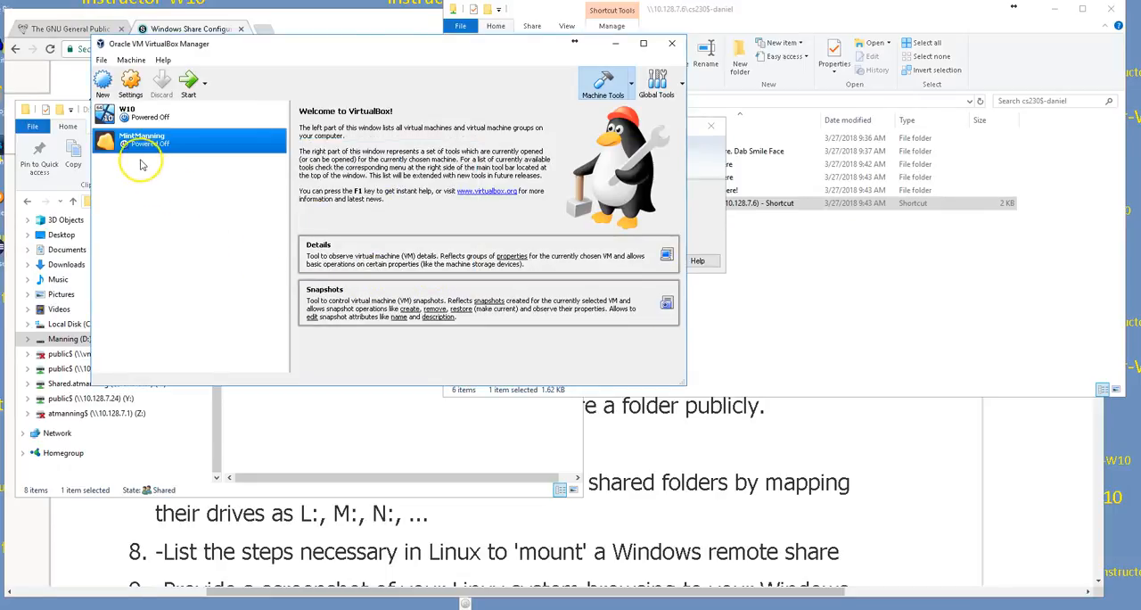
left_click(189, 86)
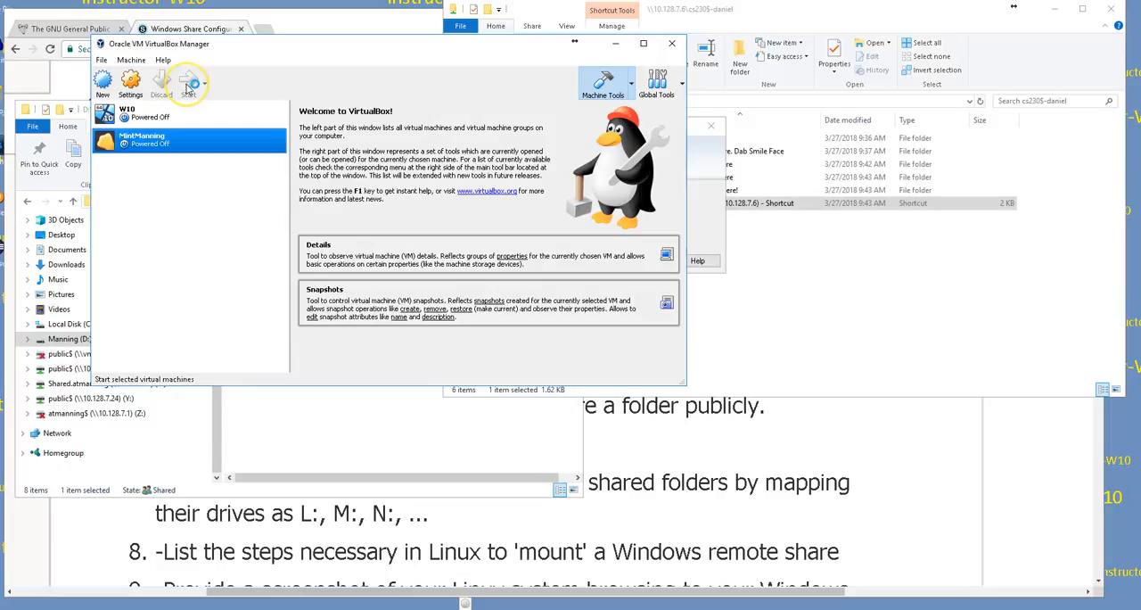
left_click(303, 173)
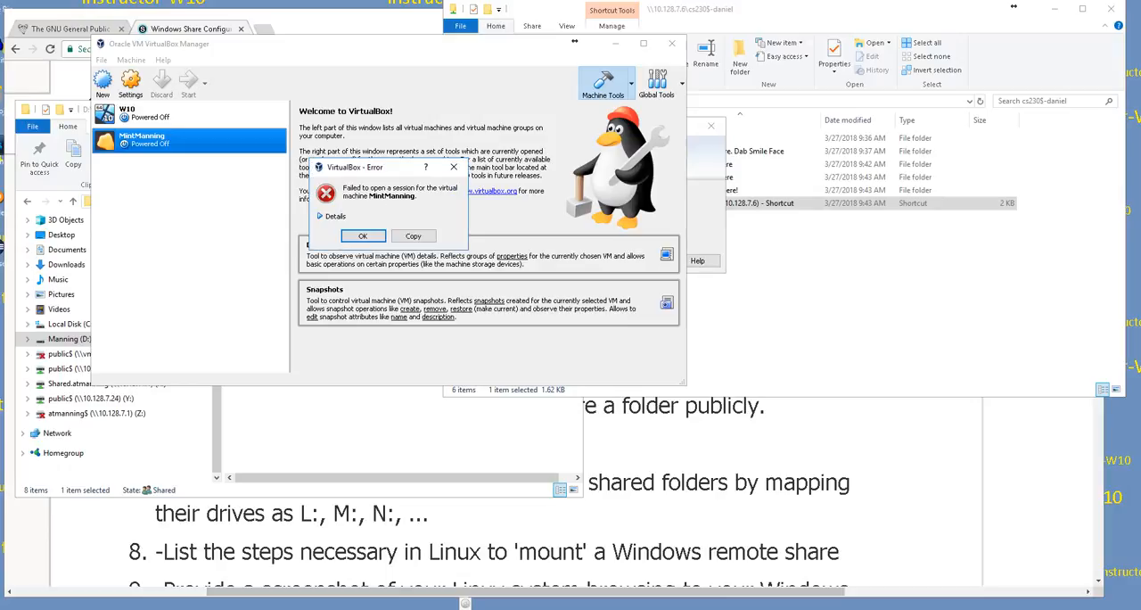
left_click(375, 236)
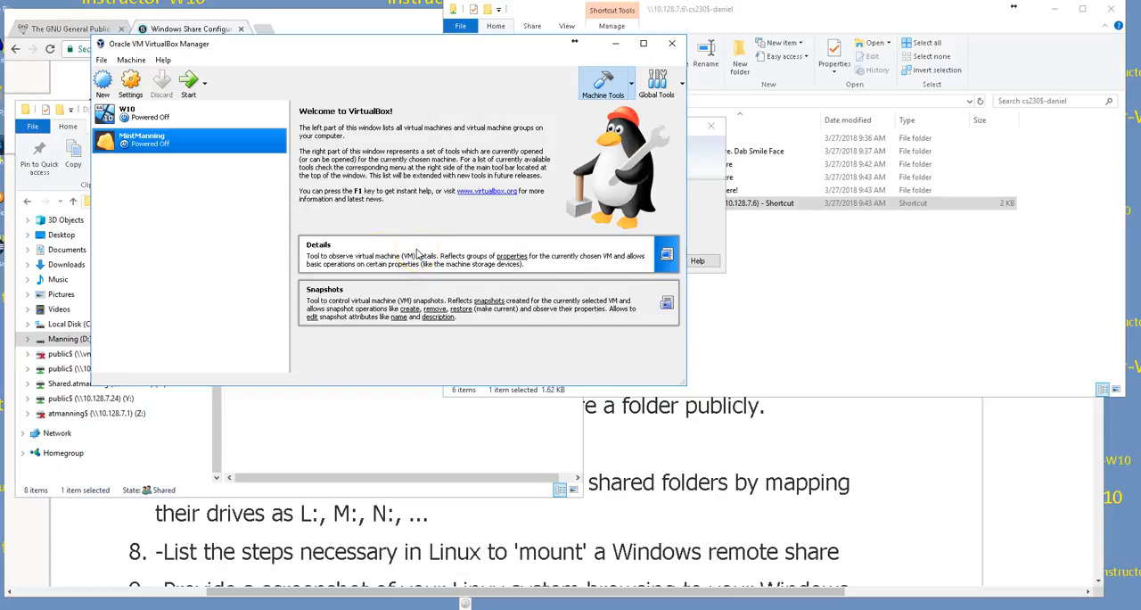
left_click(193, 85)
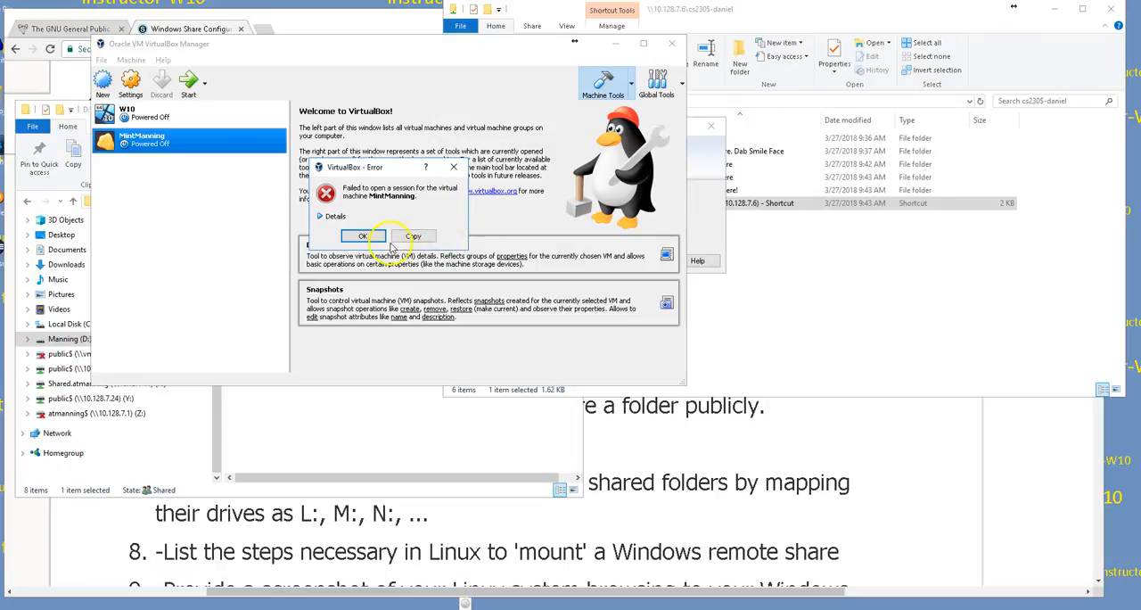
left_click(453, 167)
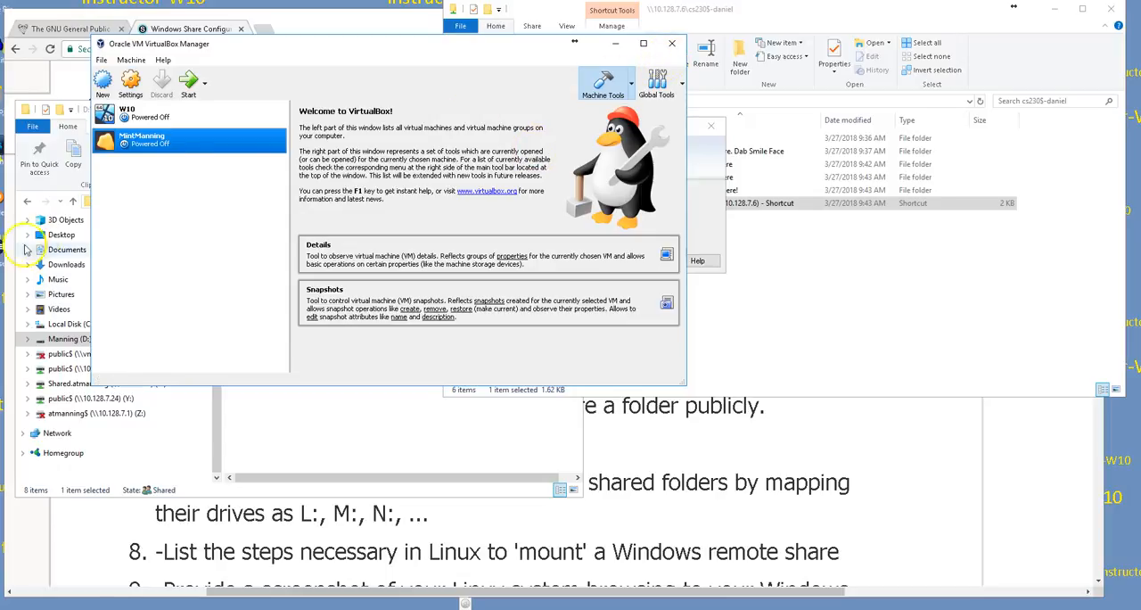
left_click(672, 44)
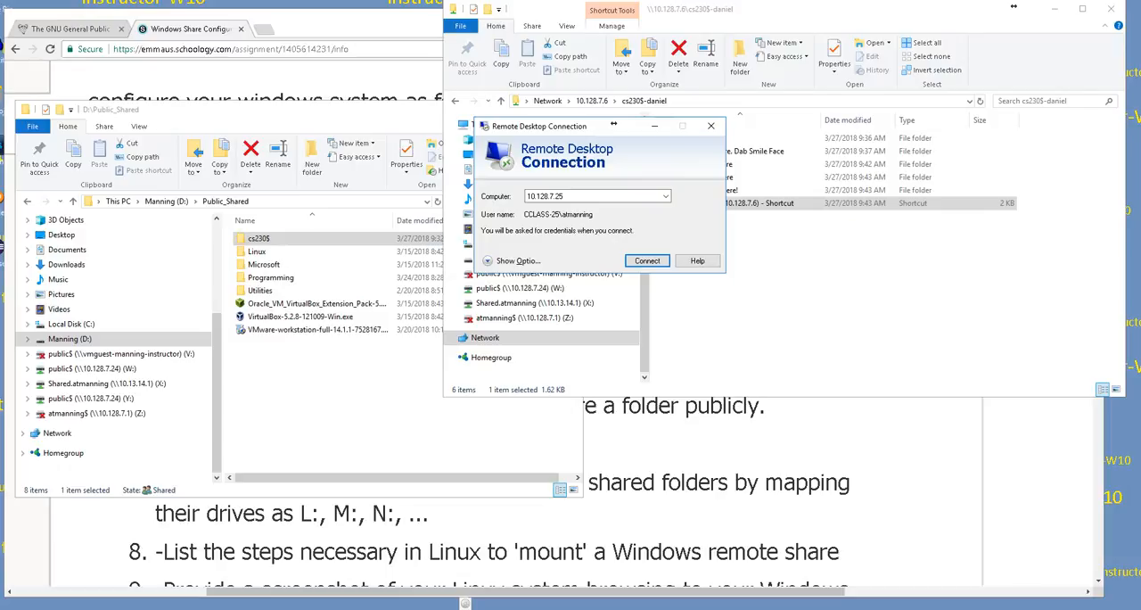
Step: Connect to 10.128.7.25 through Remote Desktop with the account password, and enlarge the remote session window
left_click(647, 259)
left_click(648, 259)
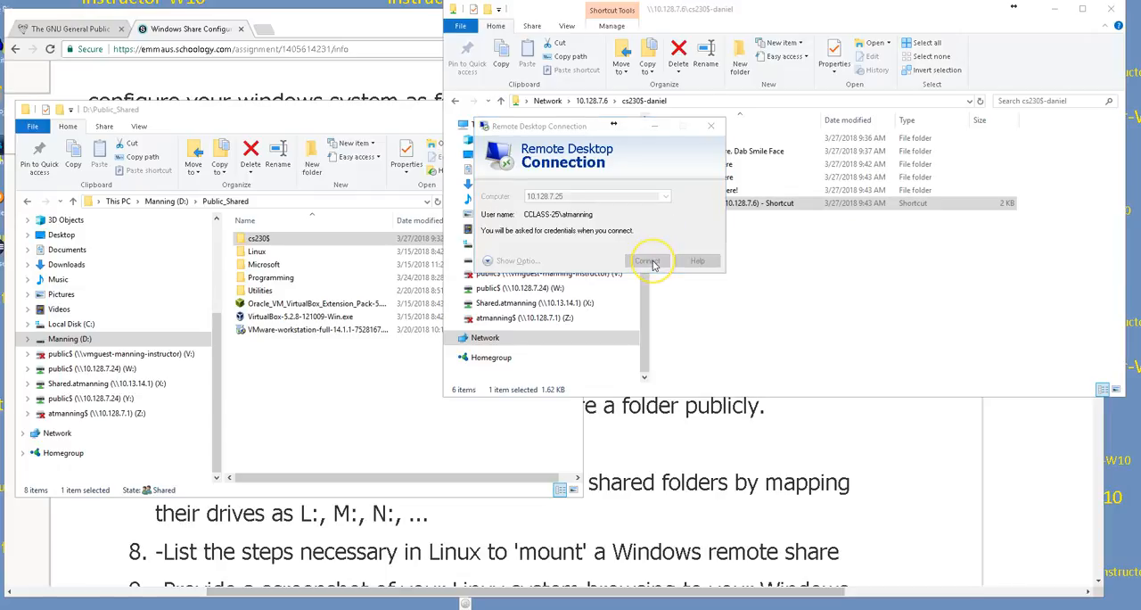
left_click(502, 183)
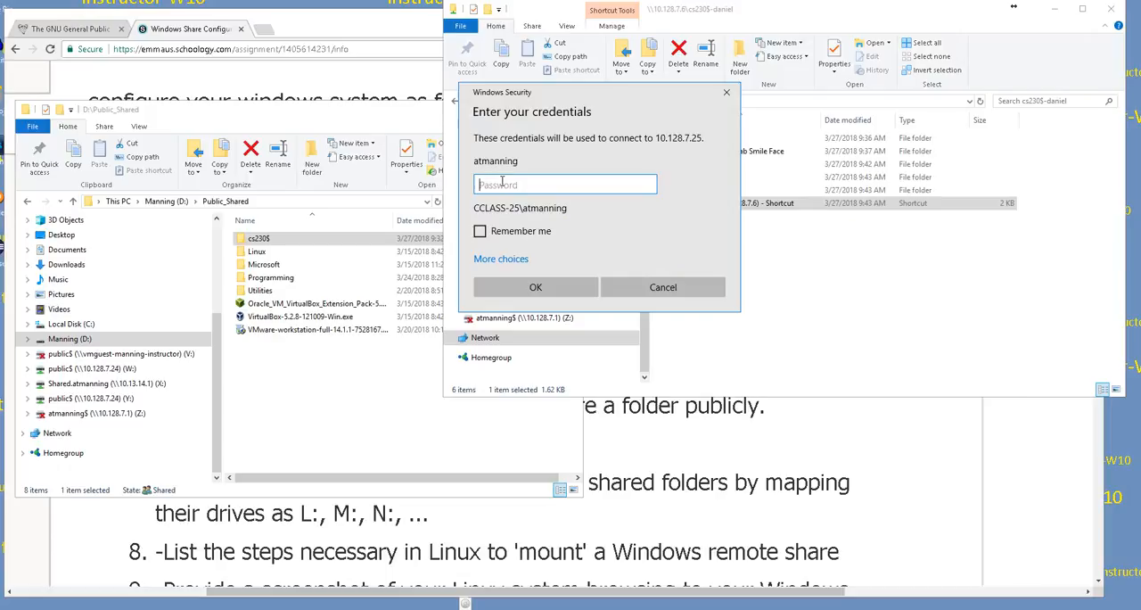
type("********")
key("Return")
left_click(621, 59)
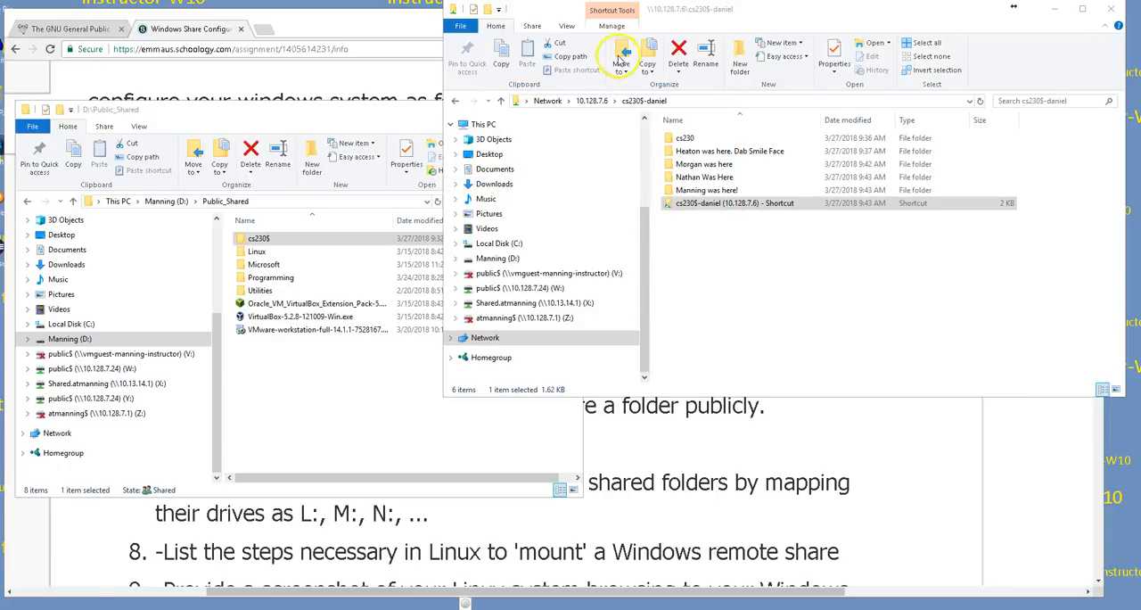
left_click_drag(1140, 34, 269, 71)
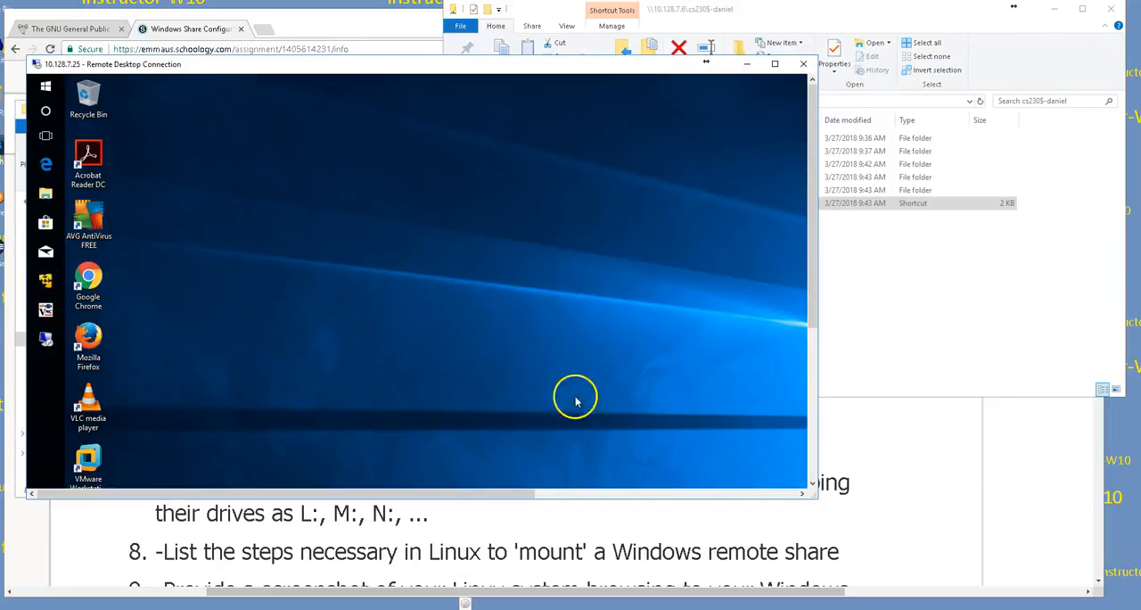
left_click_drag(812, 492, 1125, 606)
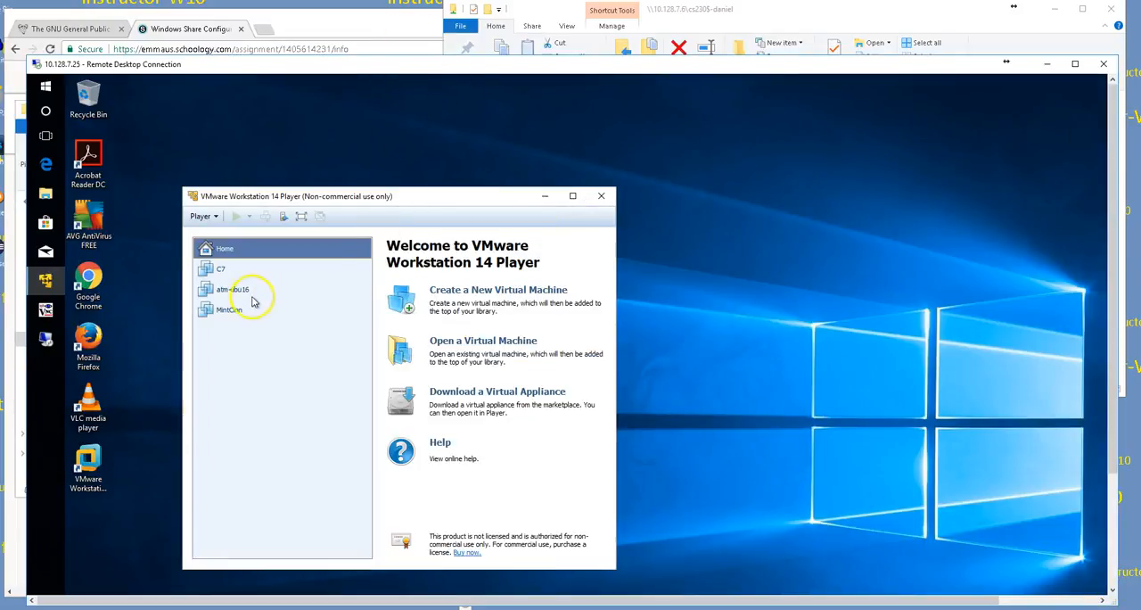
Step: Move the VMware Workstation 14 Player window up on the remote desktop and start the MintCinn virtual machine
left_click_drag(312, 201, 269, 138)
left_click(190, 250)
double_click(191, 249)
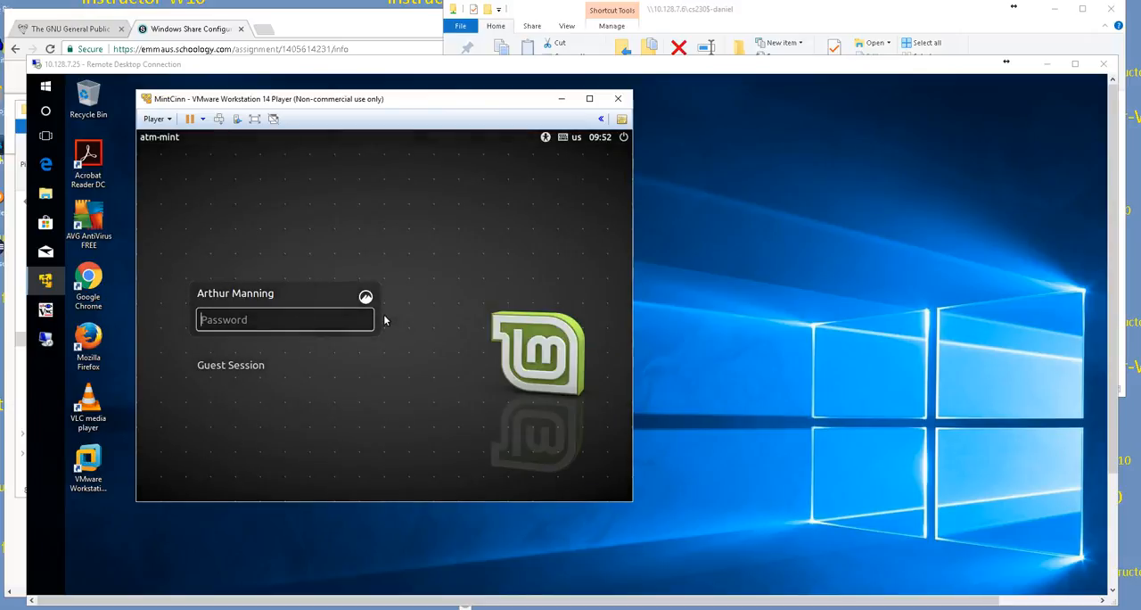
Step: Log in to the Linux Mint guest with the account password, and widen the virtual machine's window
left_click(255, 319)
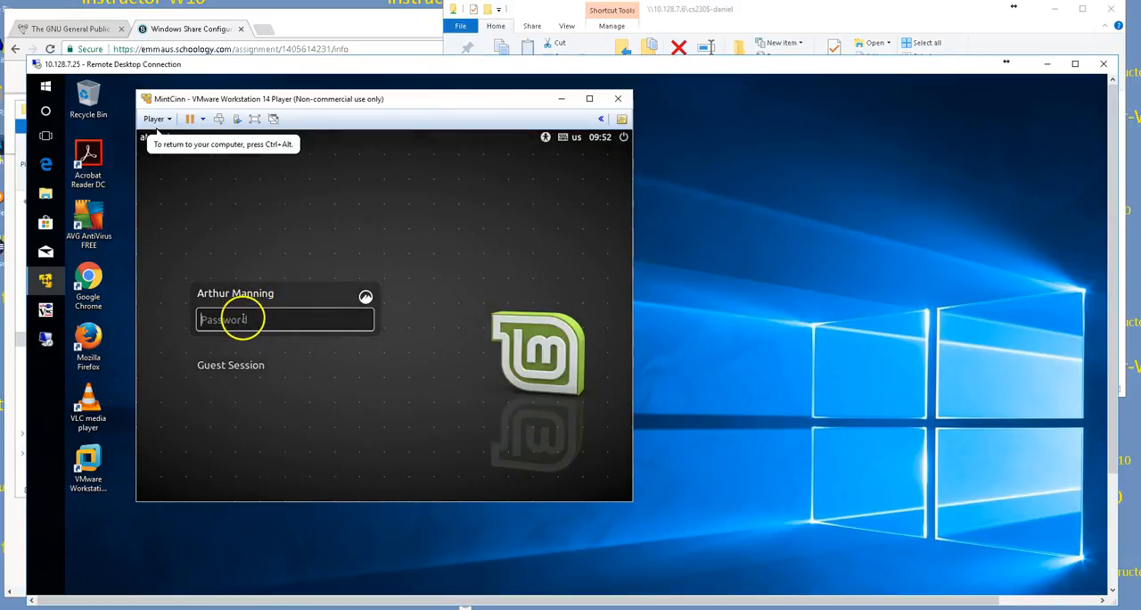
type("•••••••••")
key("BackSpace")
key("BackSpace")
key("BackSpace")
key("BackSpace")
key("BackSpace")
key("BackSpace")
key("BackSpace")
key("BackSpace")
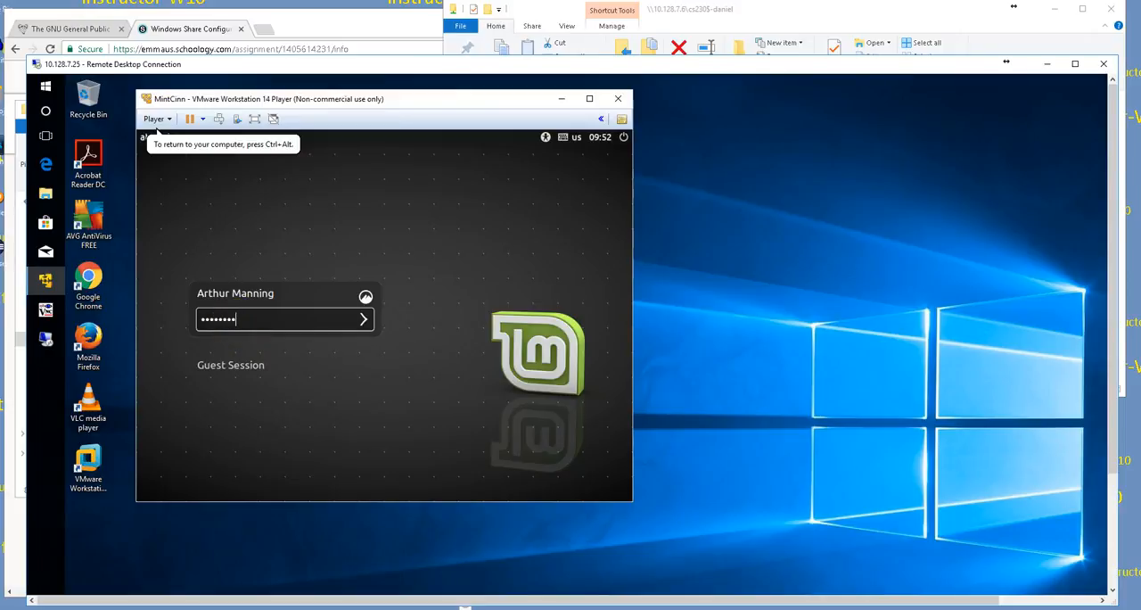
key("BackSpace")
type("••••••••••")
key("Return")
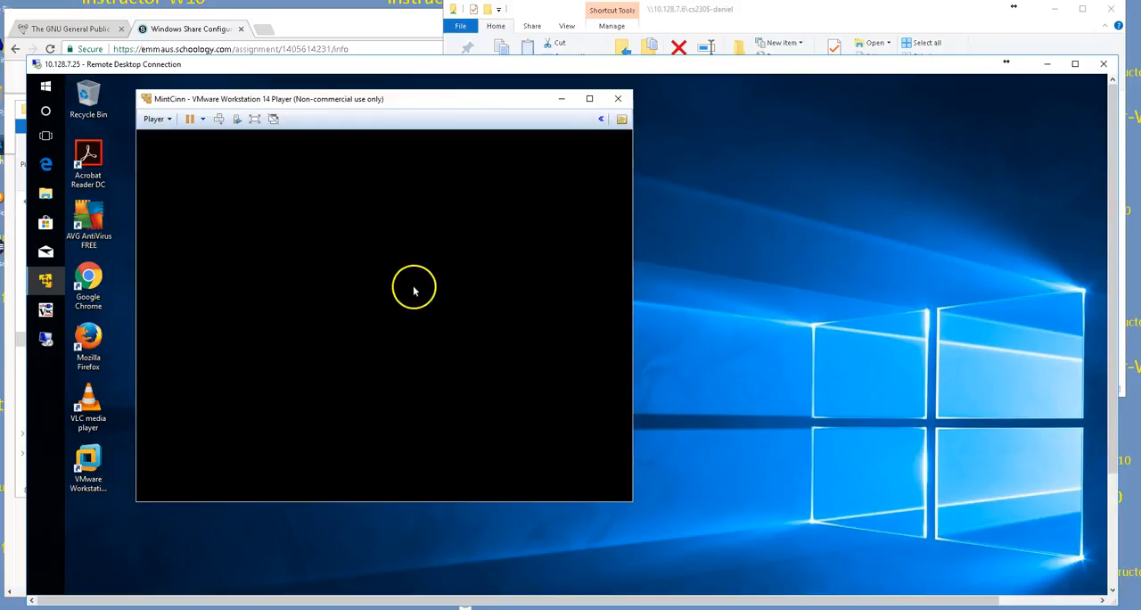
left_click_drag(371, 101, 392, 95)
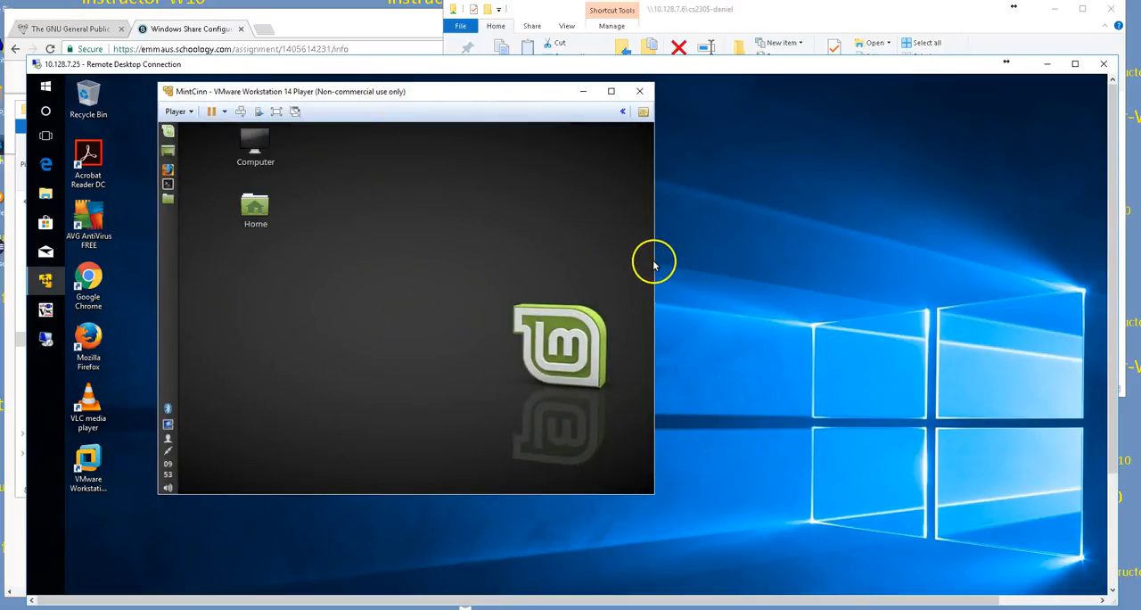
left_click_drag(655, 267, 949, 267)
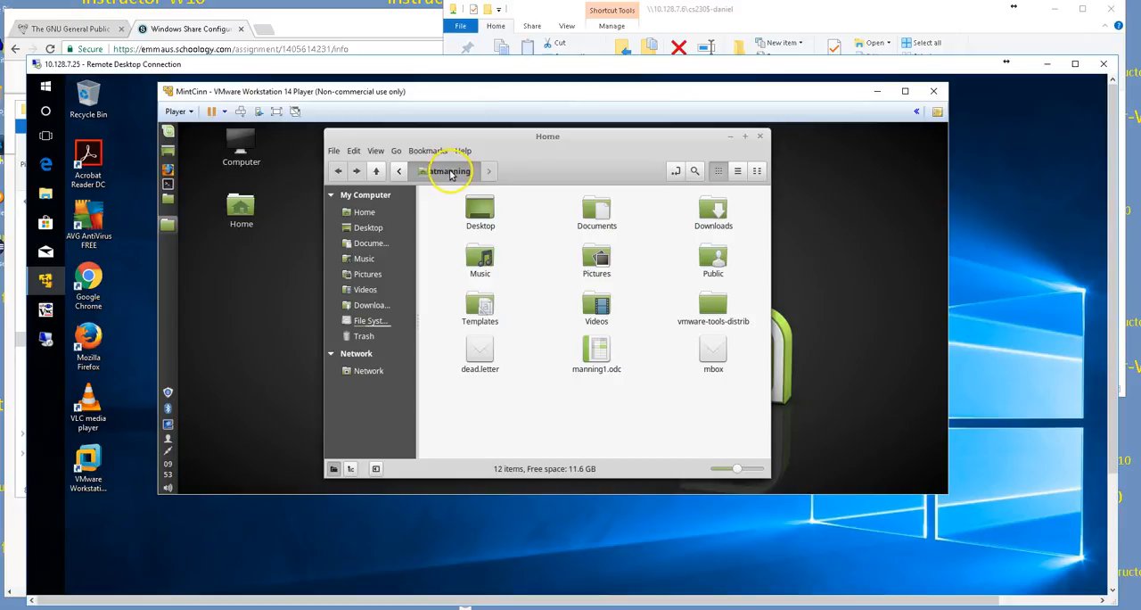
Step: Begin a server connection from the Mint file manager with server 10.128.7.5 and type Windows share
left_click(397, 152)
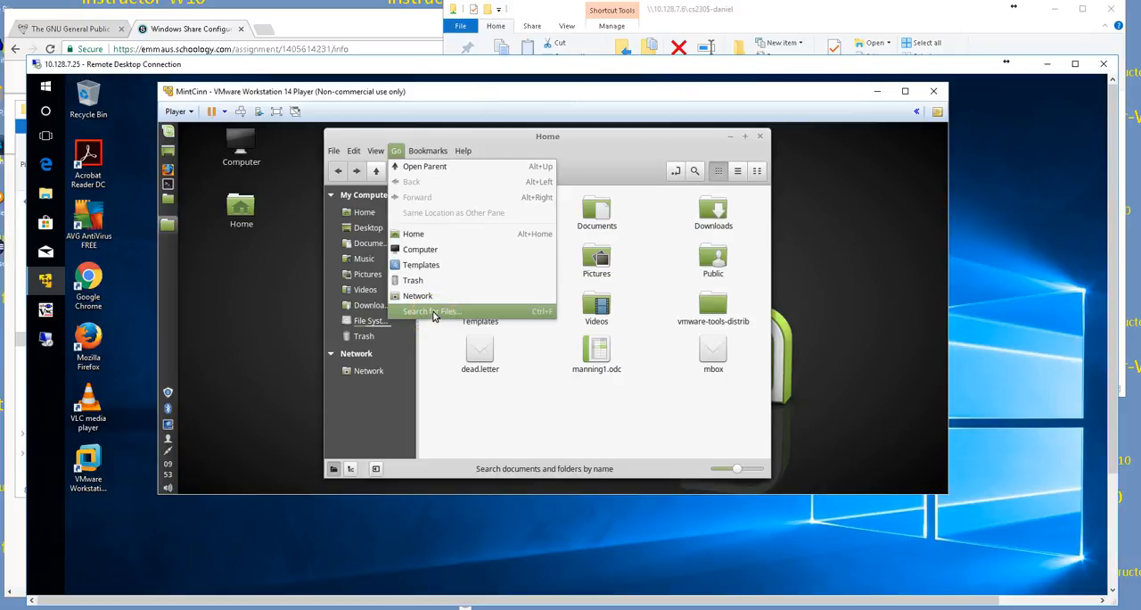
left_click(333, 151)
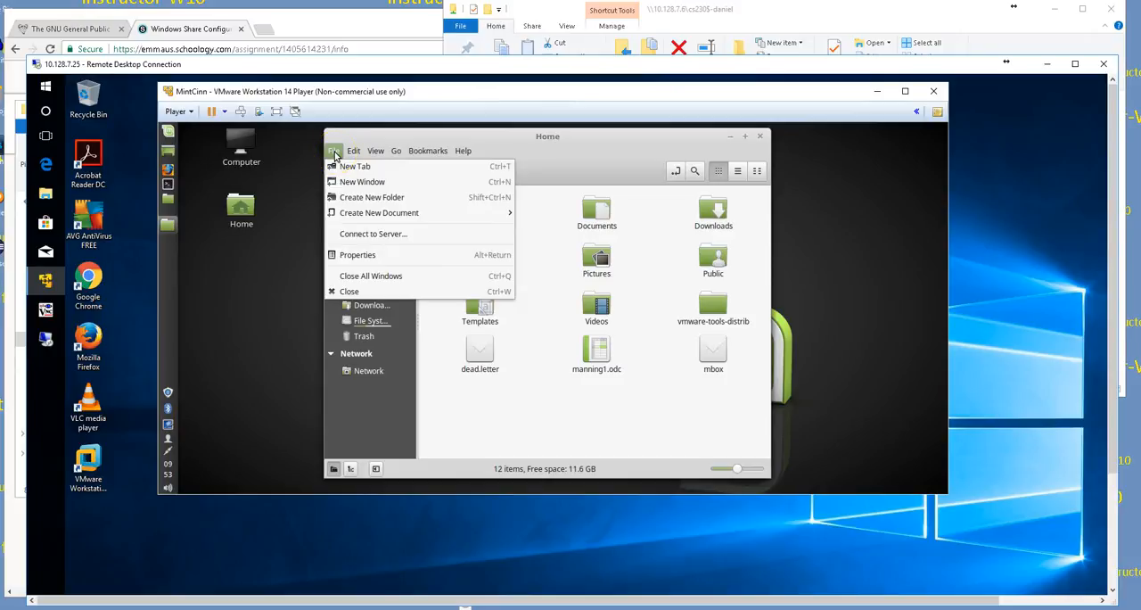
left_click(370, 234)
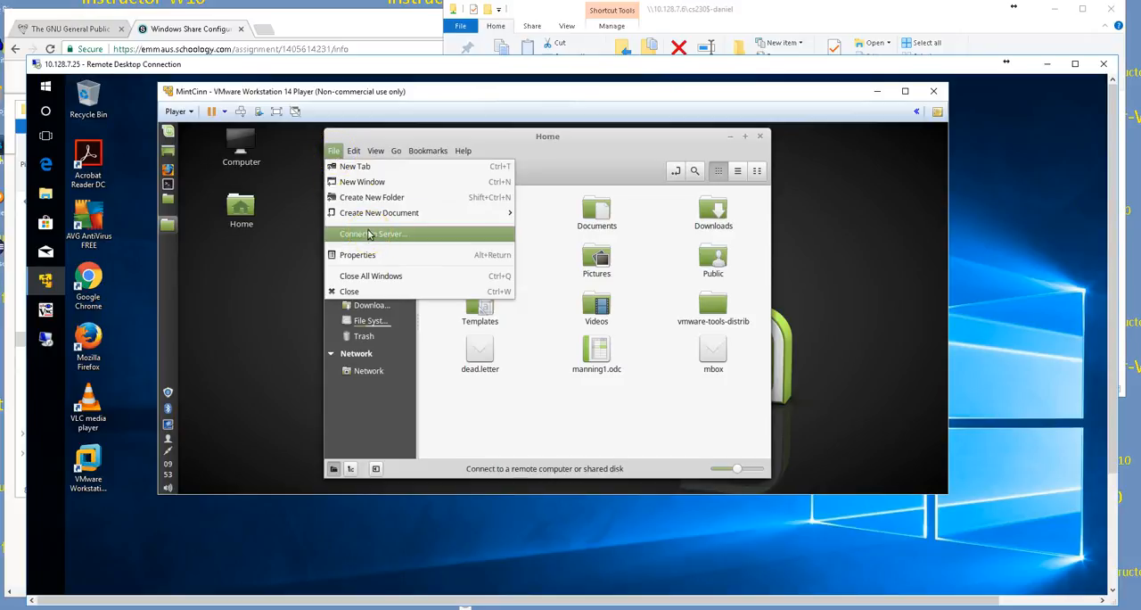
mouse_move(356, 219)
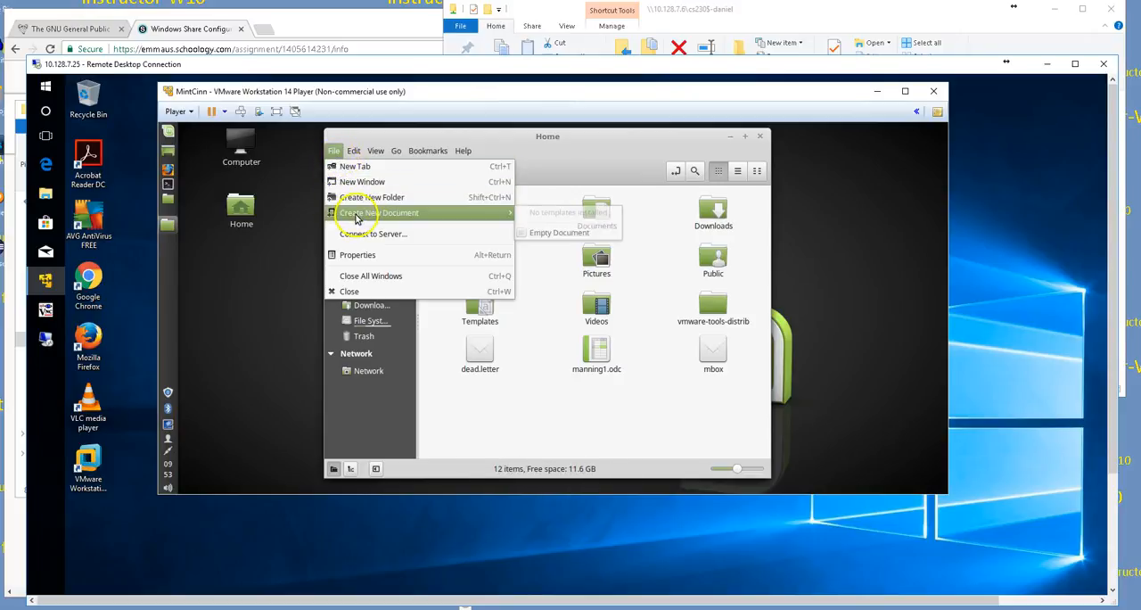
left_click(365, 237)
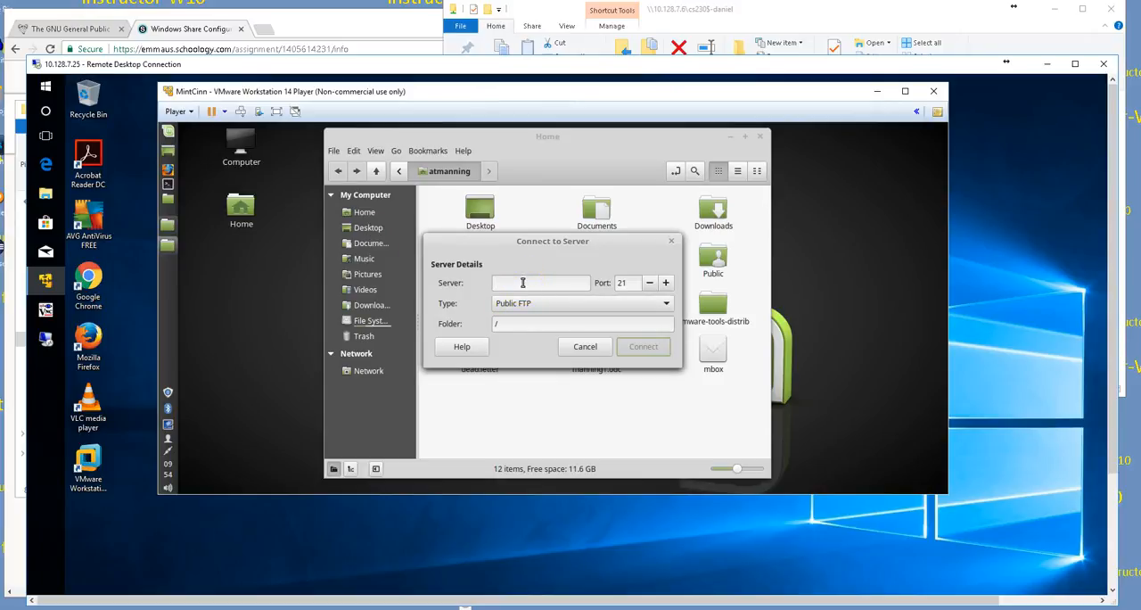
type("10.12")
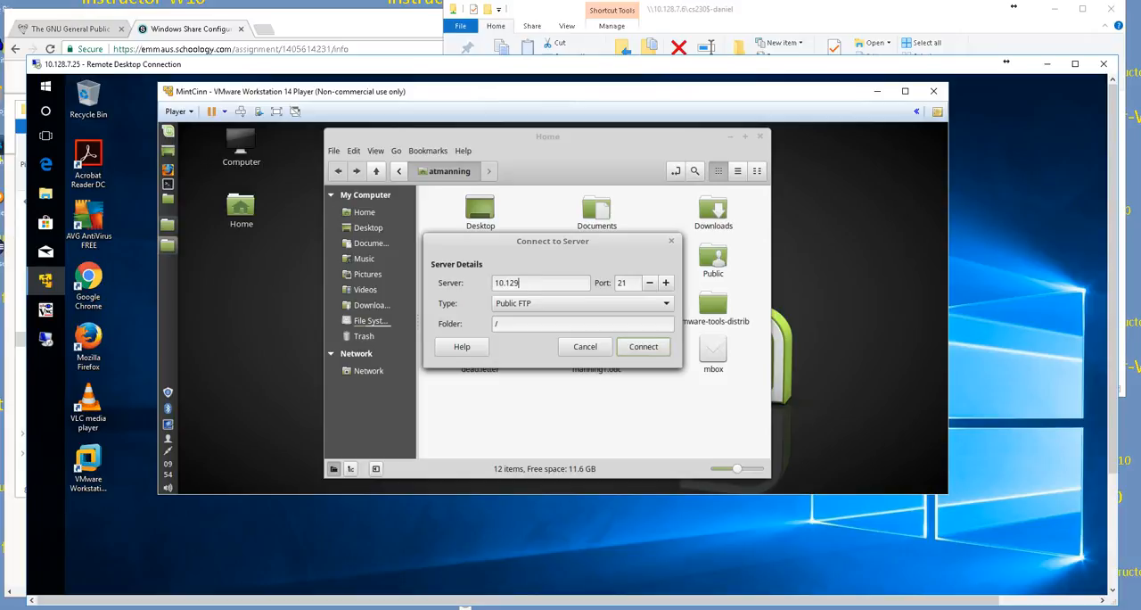
type("8.7.5")
left_click(541, 305)
left_click(534, 321)
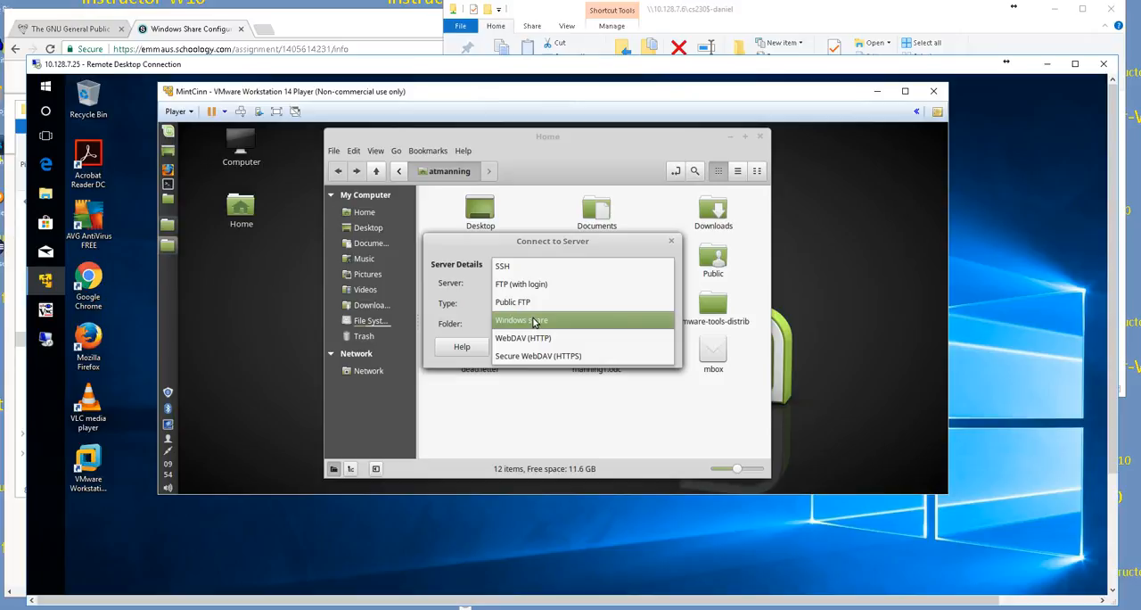
left_click(534, 321)
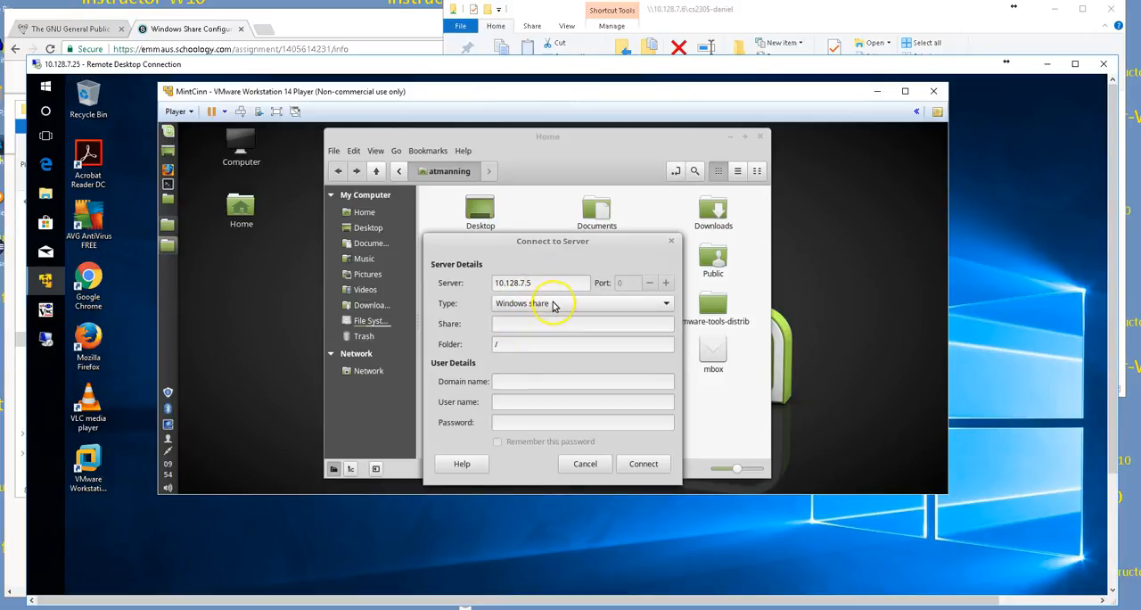
Step: Enter cs230$ as the share name for the server connection
left_click(527, 323)
type("cs230$")
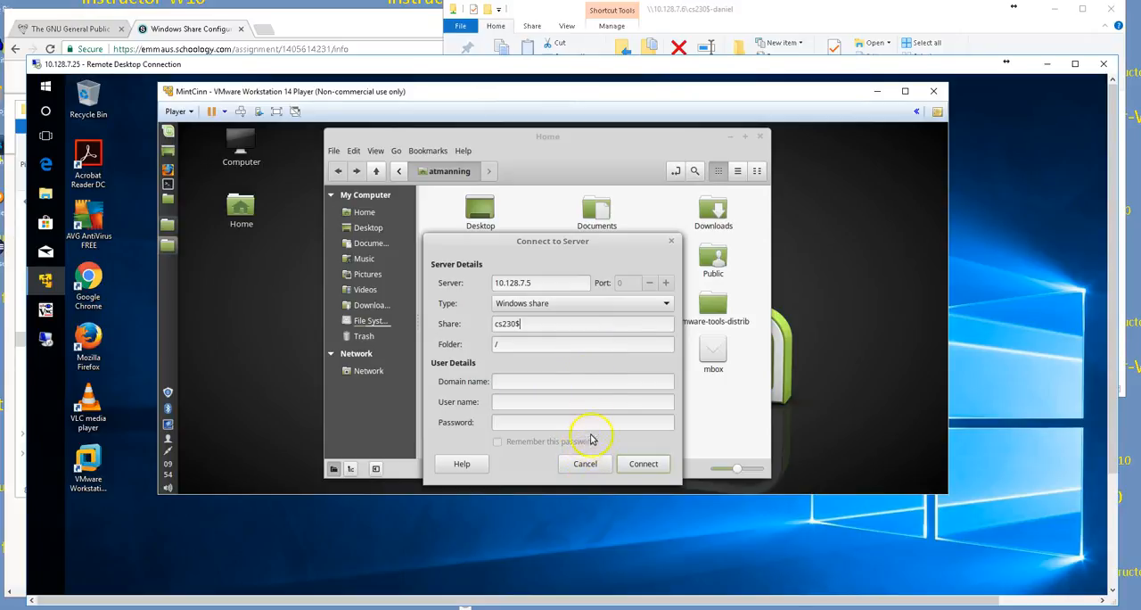
left_click(528, 345)
left_click(502, 345)
left_click(505, 348)
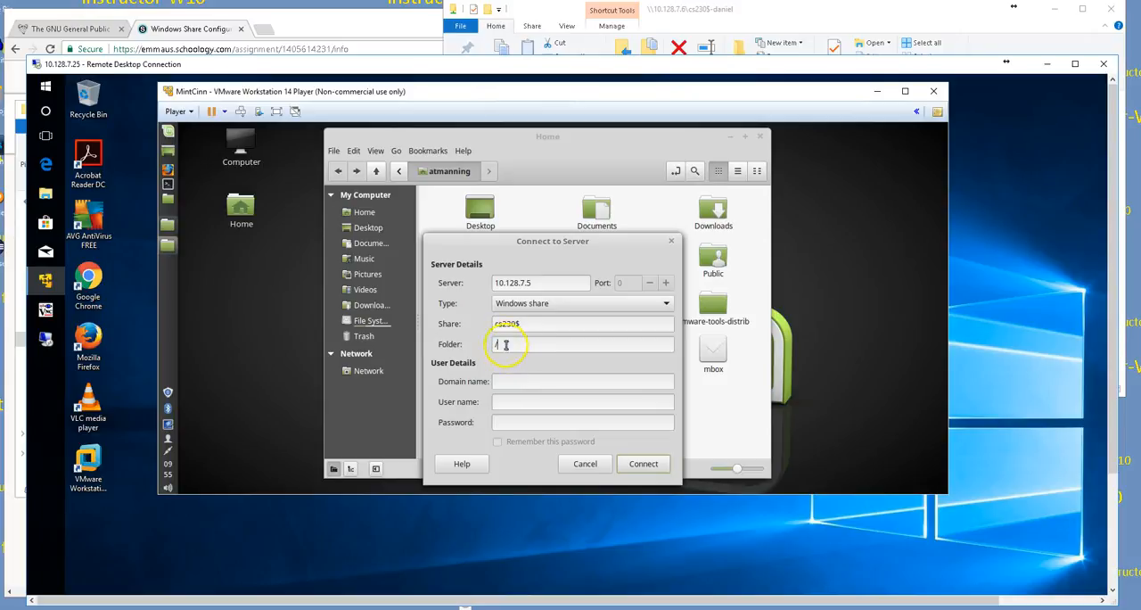
Step: Fill in the domain workgroup, the user name student and the account password, and connect to the share
left_click(513, 383)
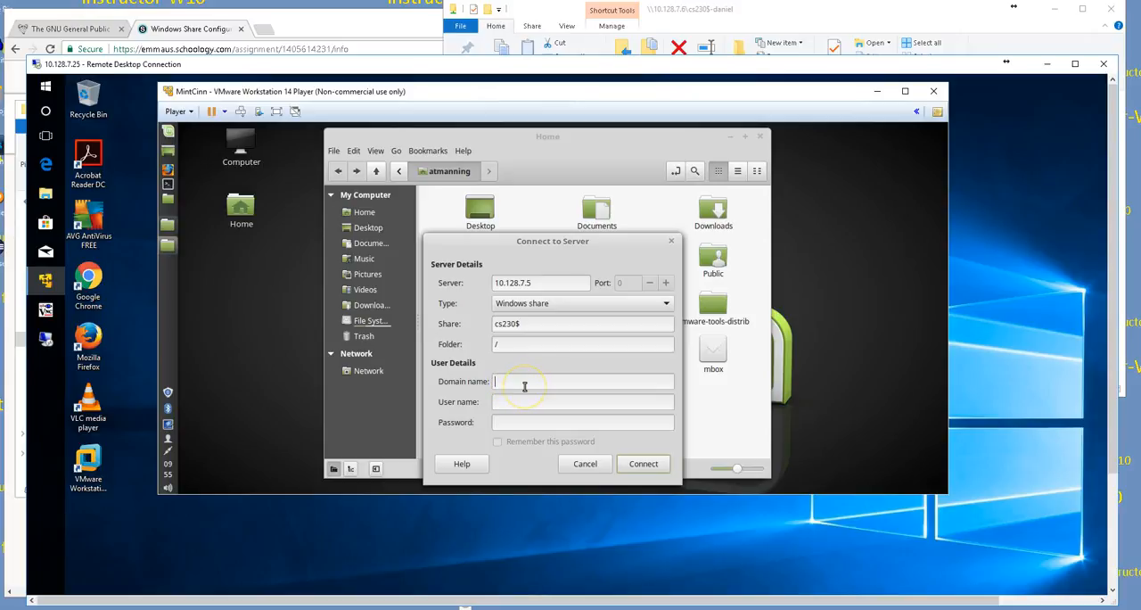
type("workgroup")
key("Tab")
type("studeent")
key("Tab")
type("*******")
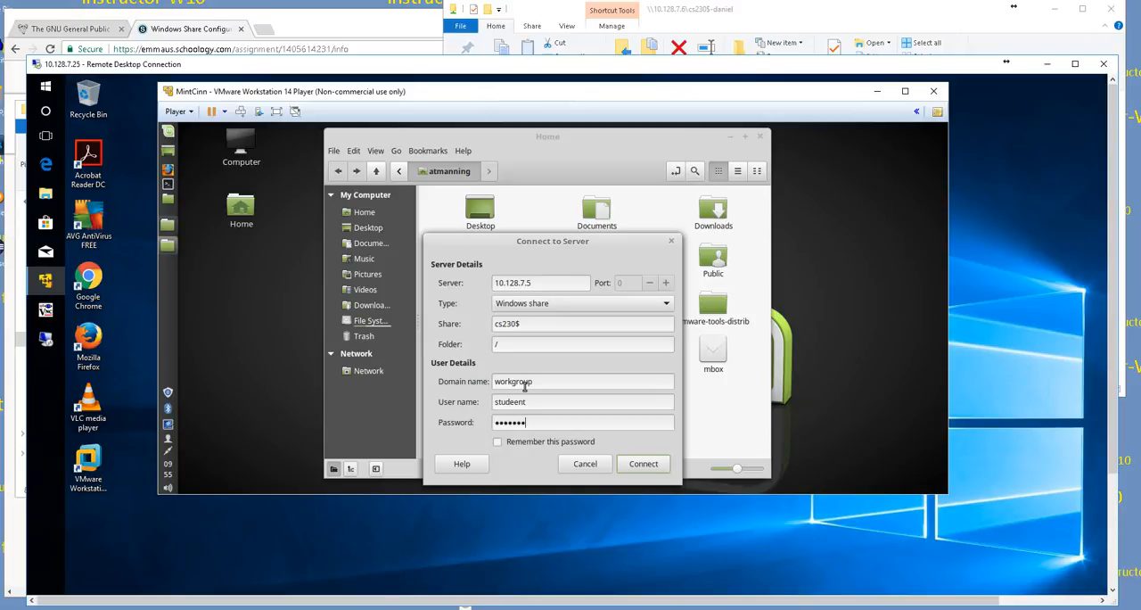
left_click(516, 400)
key("BackSpace")
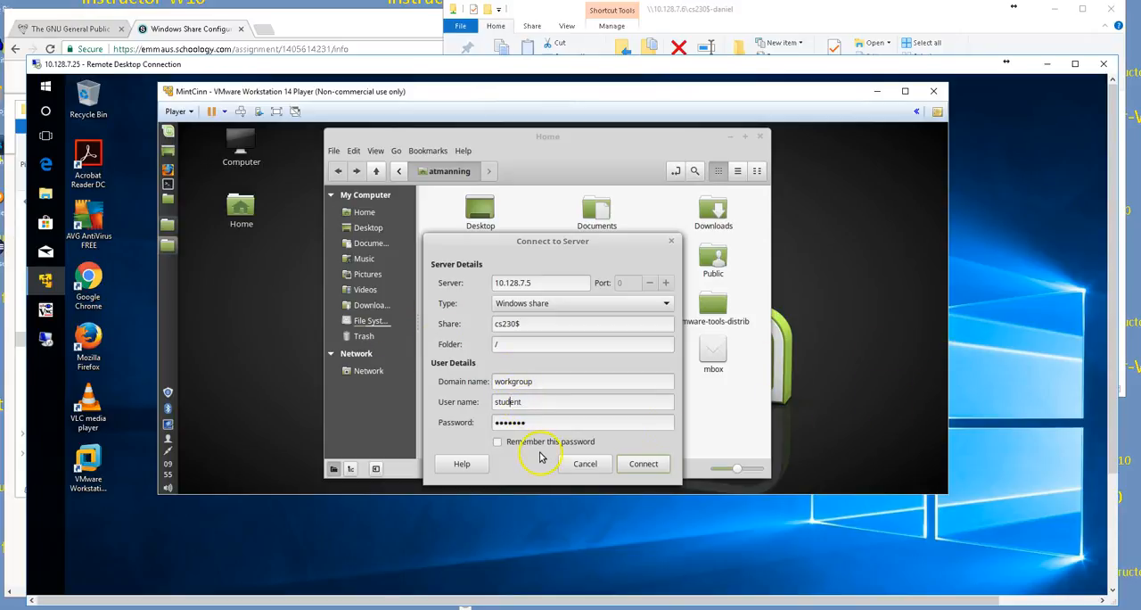
left_click(641, 463)
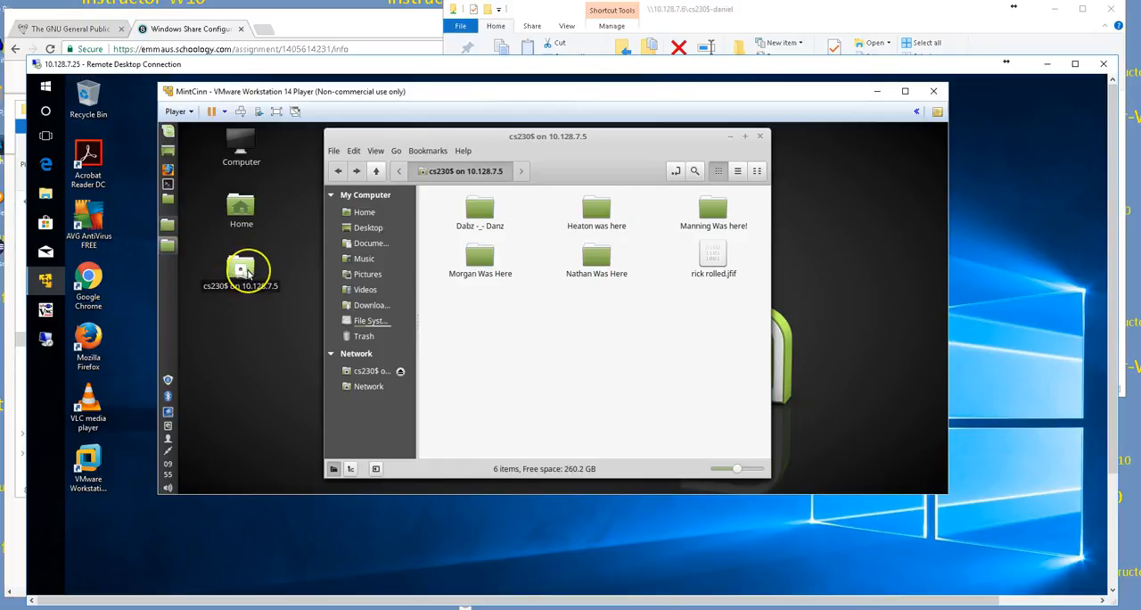
Step: Create a folder in the cs230$ share on 10.128.7.5 named with the instructor's surname followed by "from Mint!"
right_click(534, 317)
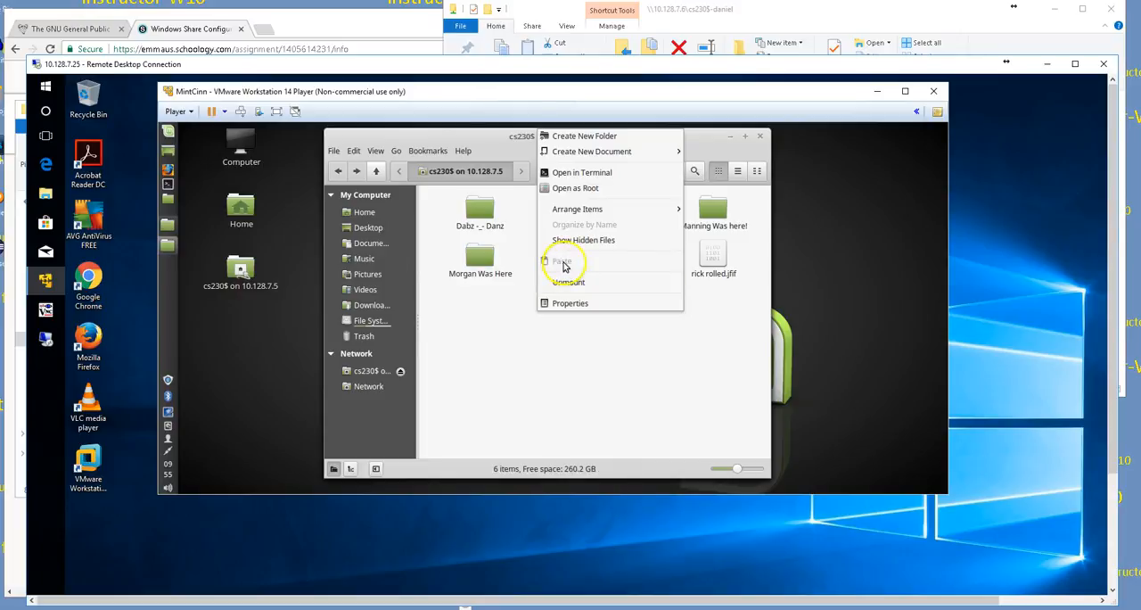
left_click(581, 140)
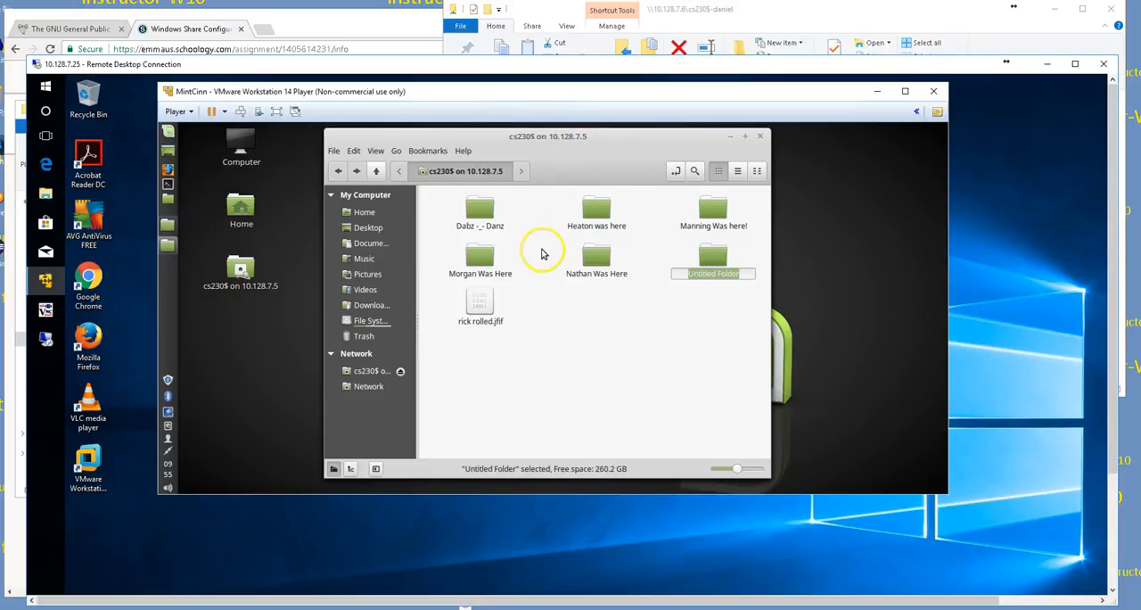
type("manning")
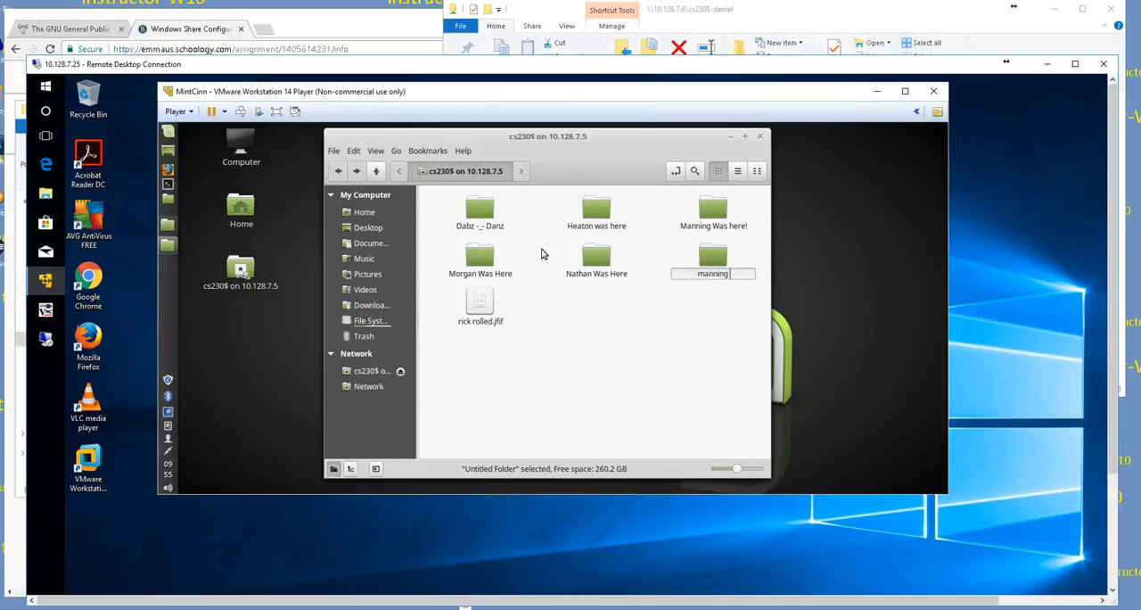
type(" from Mint!")
key("Return")
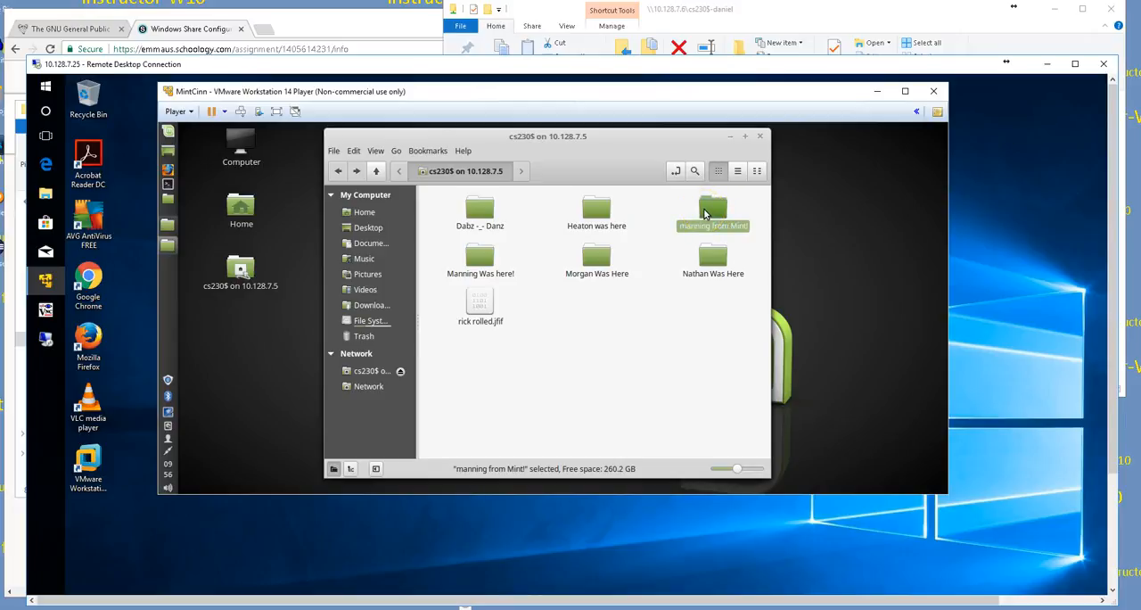
left_click(704, 212)
Step: Begin another server connection of type Windows share with server 10.128.7.4 and share name cs230$
left_click(335, 156)
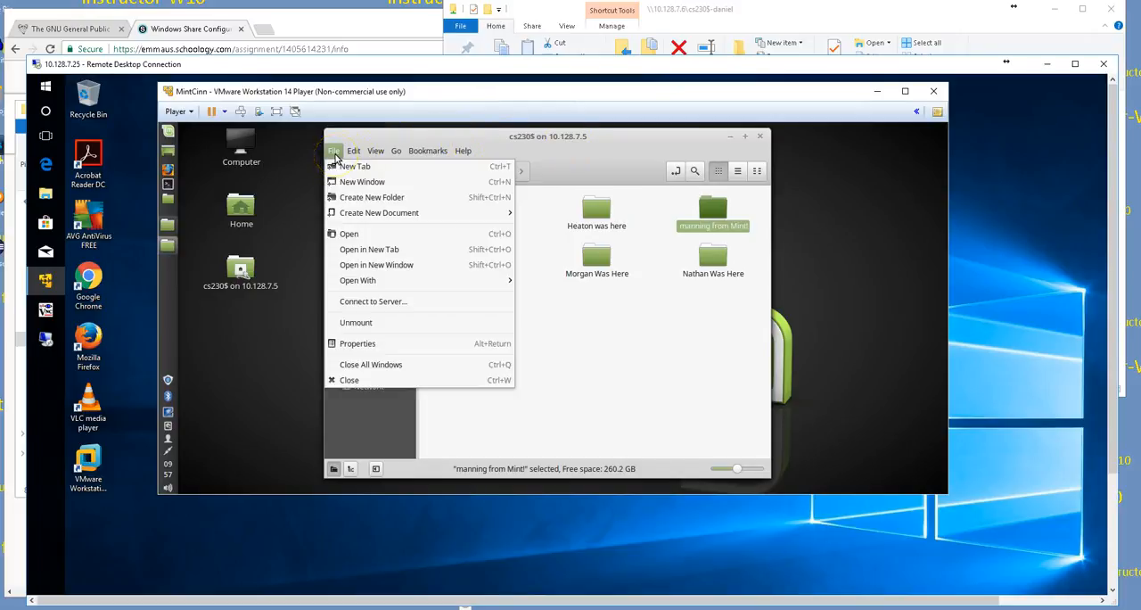
left_click(354, 304)
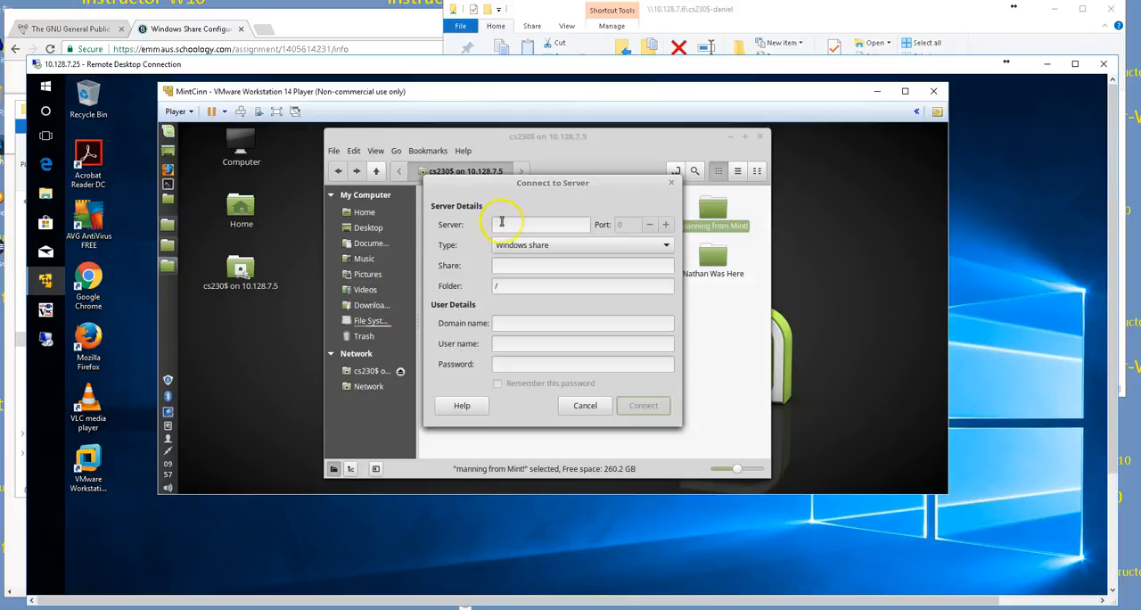
left_click(503, 225)
type("1")
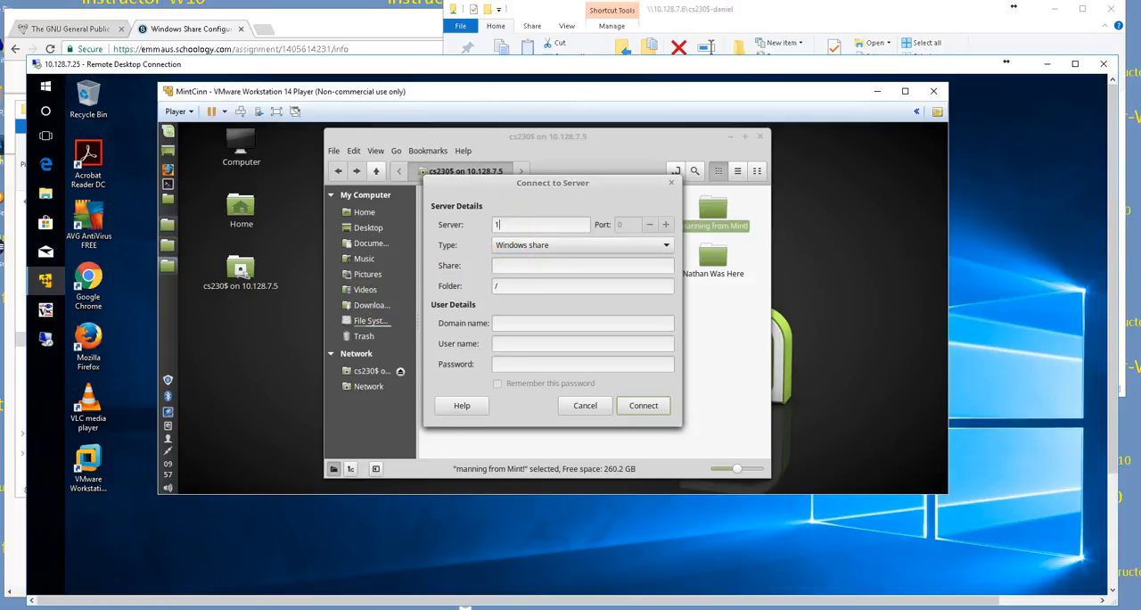
type("0.128.7.4")
left_click(527, 267)
type("cs230$")
Step: Enter domain workgroup, user name student and the account password, and try to connect to the share on 10.128.7.4
left_click(518, 322)
type("workgropu")
key("BackSpace")
key("BackSpace")
type("up")
key("Tab")
type("student")
key("Tab")
type("•••••")
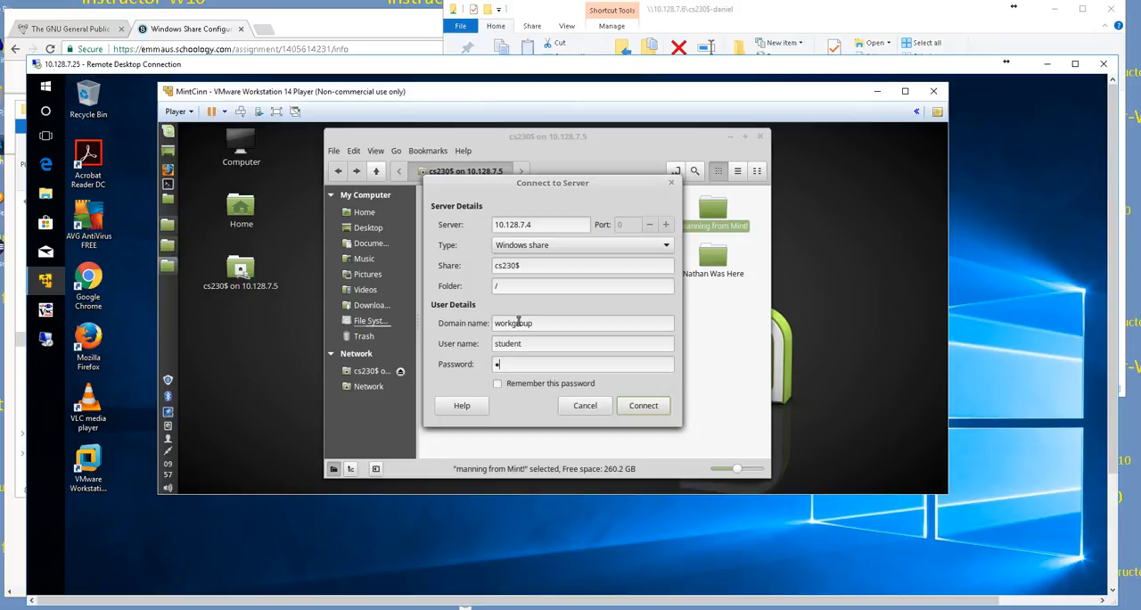
key("BackSpace")
key("BackSpace")
key("BackSpace")
key("BackSpace")
key("BackSpace")
type("•••••••")
left_click(633, 405)
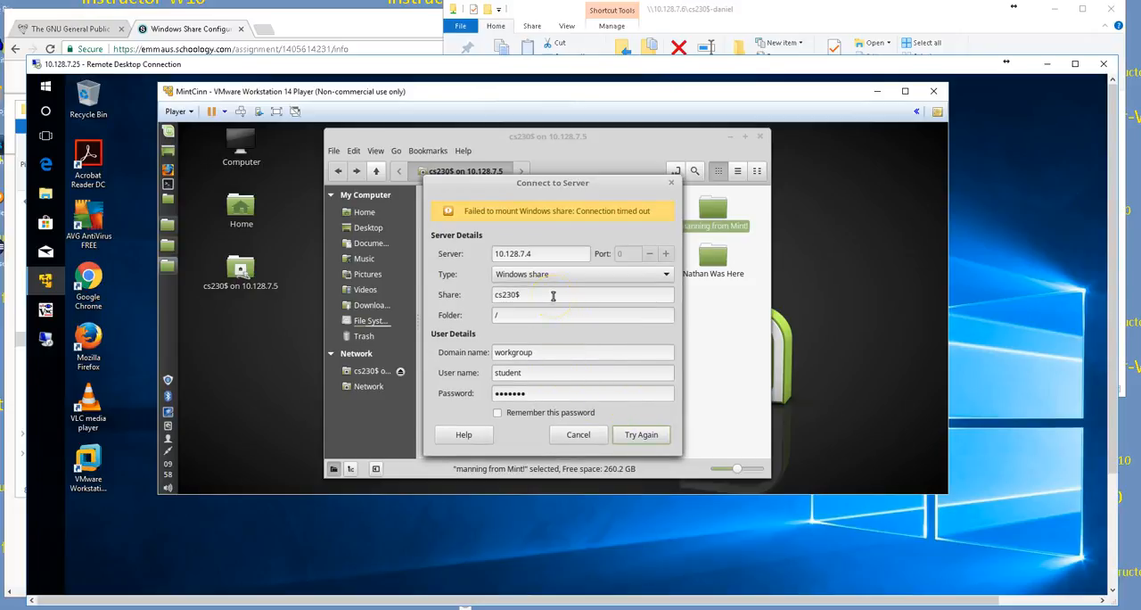
Step: Change the server address to 10.128.7.6 and retry the connection with the same user details
left_click_drag(556, 183, 544, 154)
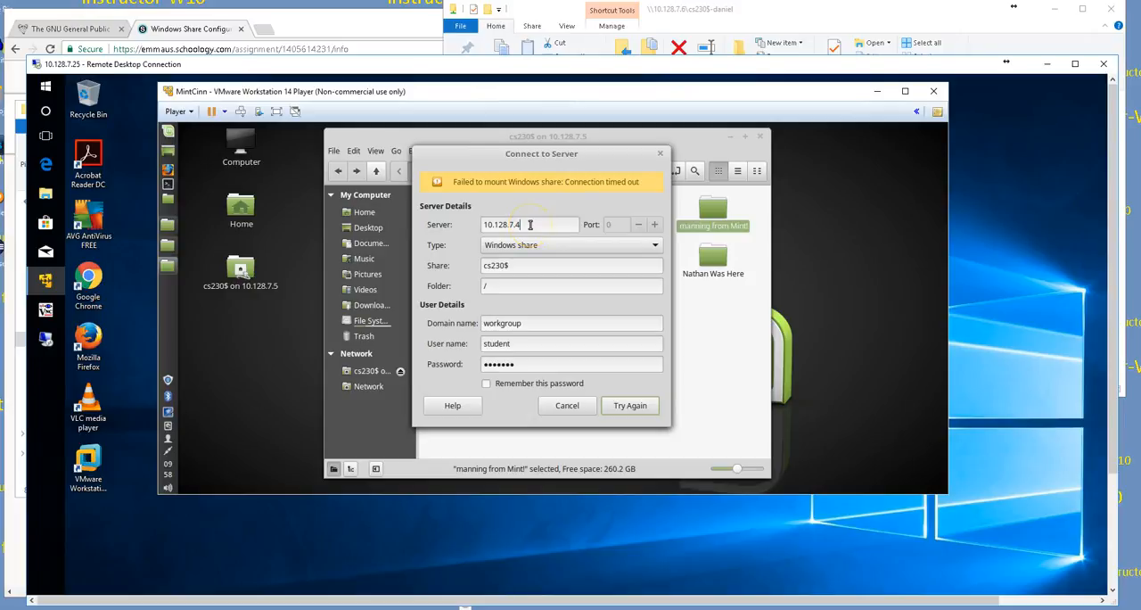
left_click(529, 225)
key("BackSpace")
type("6")
left_click(629, 406)
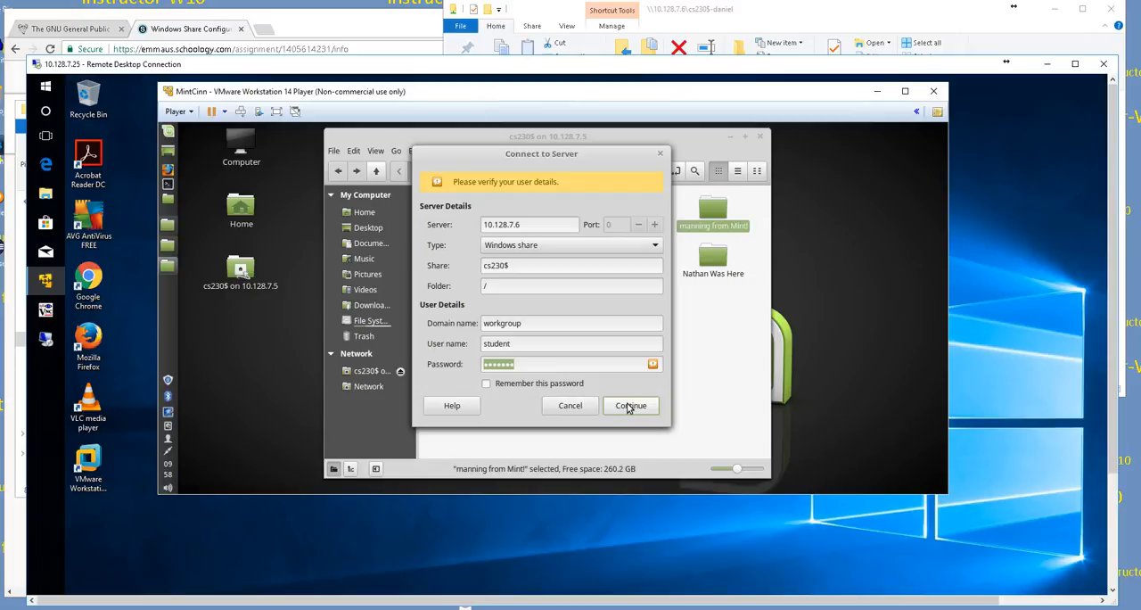
left_click(630, 408)
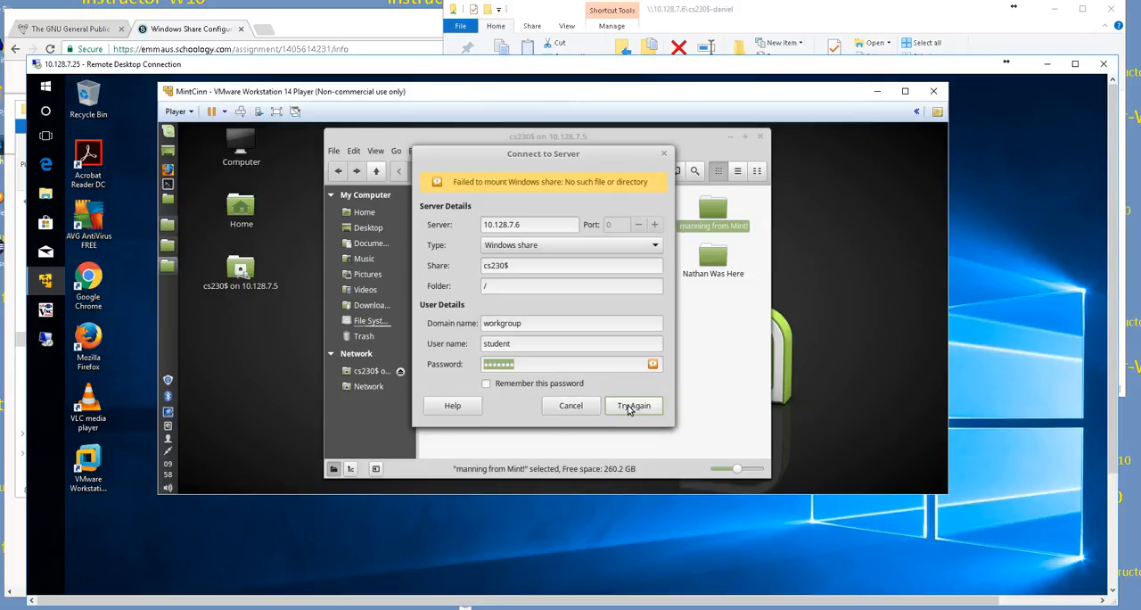
Step: Append a hyphen and the share owner's first name to the cs230$ share name, and connect to 10.128.7.6
left_click(514, 266)
type("-daniel")
left_click(640, 405)
left_click(640, 406)
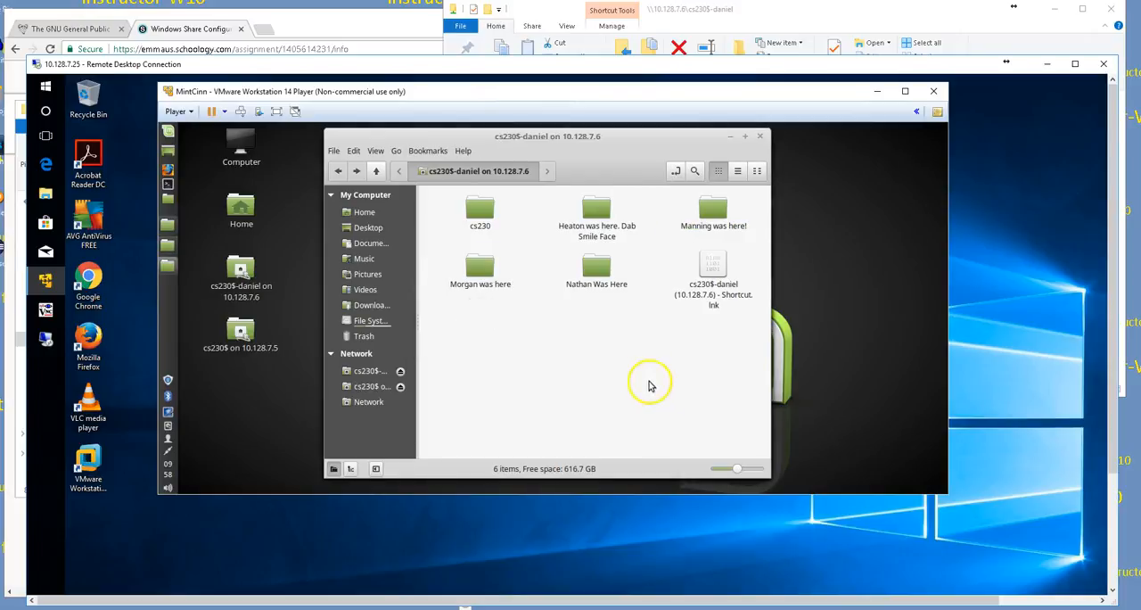
Step: Begin a new server connection with server 10.128.7.11 and share name cs230$
left_click(339, 155)
left_click(337, 229)
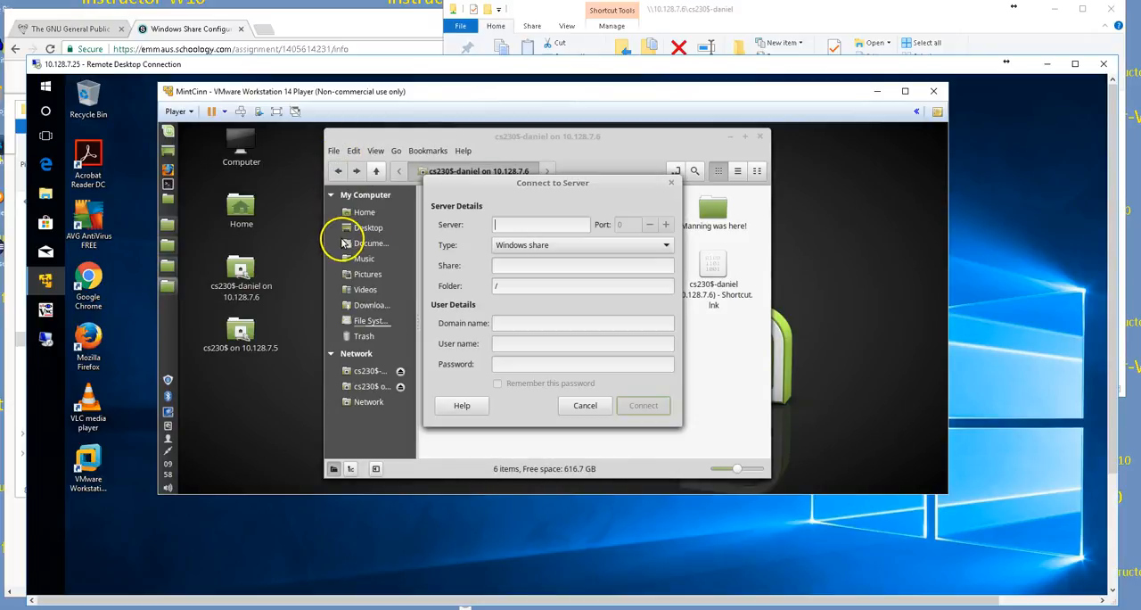
type("10.128.7.")
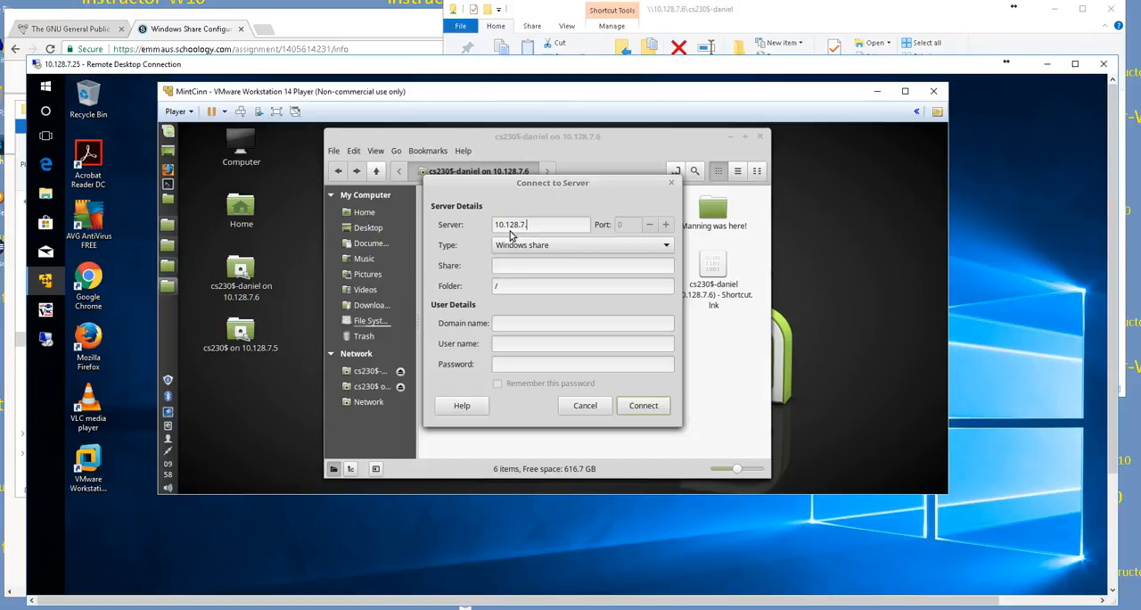
type("11")
key("Tab")
type("cs230$")
Step: Enter domain workgroup, user name student and the account password, and connect to the share on 10.128.7.11
left_click(515, 321)
type("workgropu")
key("BackSpace")
key("BackSpace")
type("up")
key("Tab")
type("student")
key("Tab")
type("student")
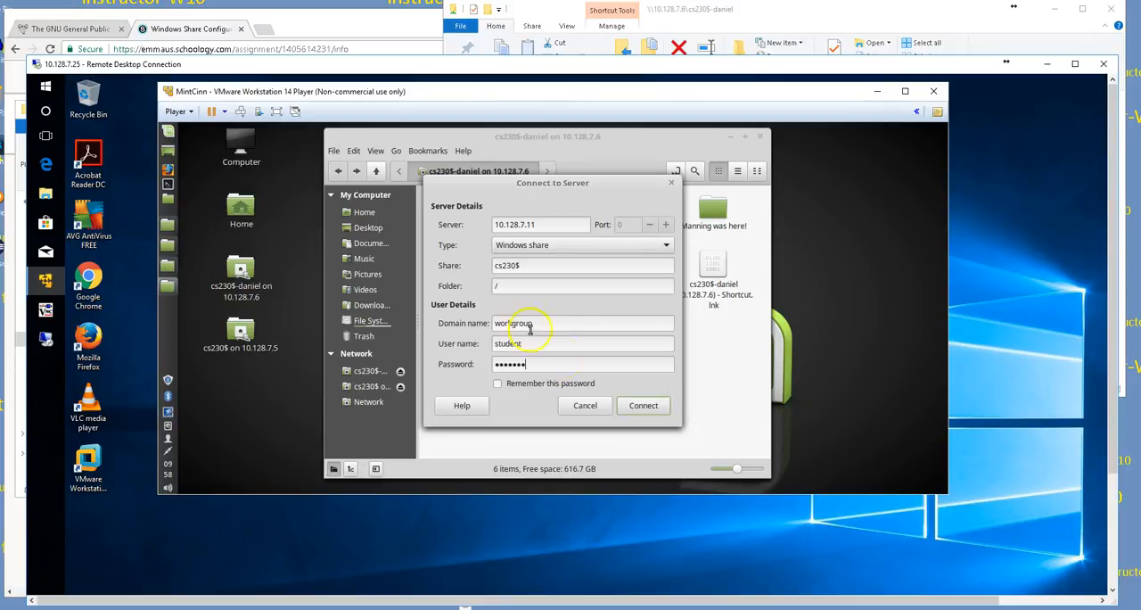
left_click(643, 407)
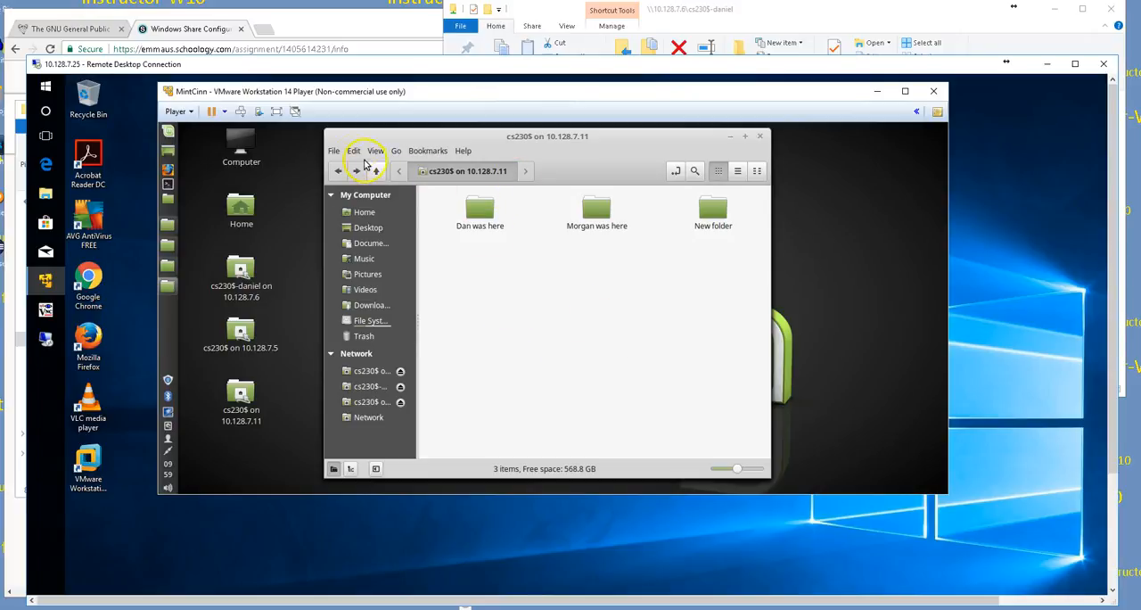
Step: Begin a new connection to the cs230$ share on server 10.128.7.4
left_click(334, 151)
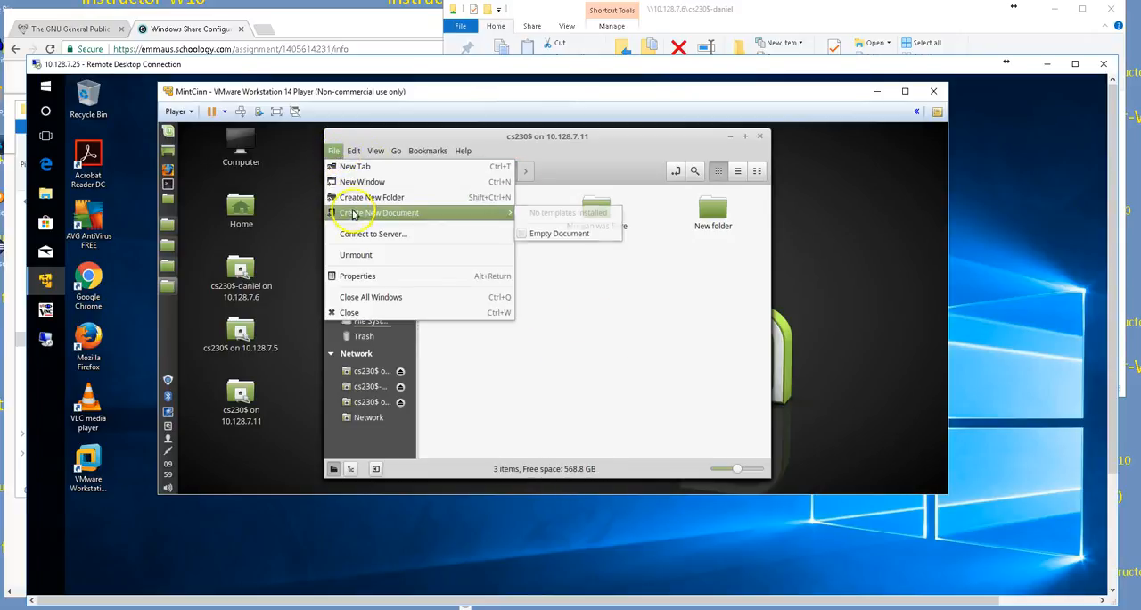
mouse_move(357, 212)
left_click(365, 232)
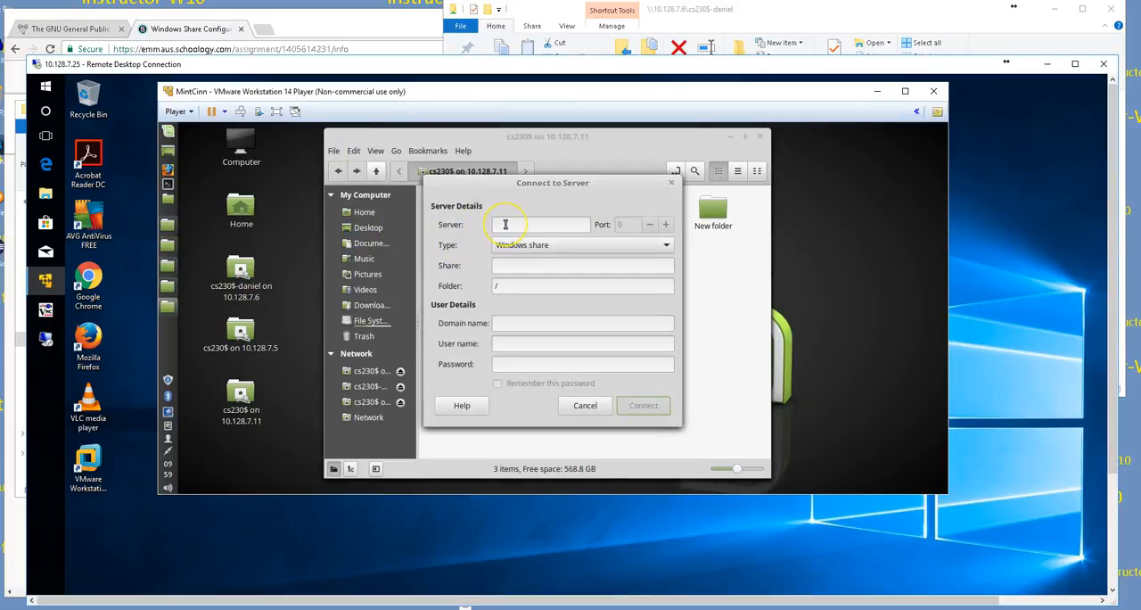
type("10.128.")
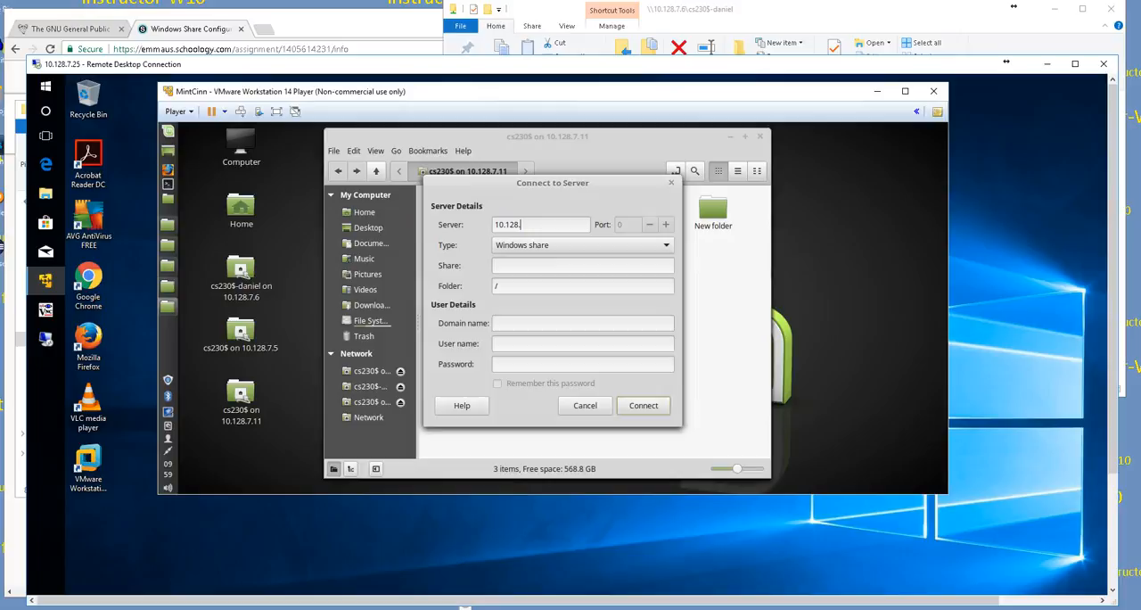
type("7.4")
left_click(538, 265)
type("cs230$")
Step: Enter domain workgroup, user name student and the account password, enable remembering the password, and try connecting to 10.128.7.4 again
left_click(540, 323)
type("workgroup")
key("Tab")
type("student")
key("Tab")
type("student")
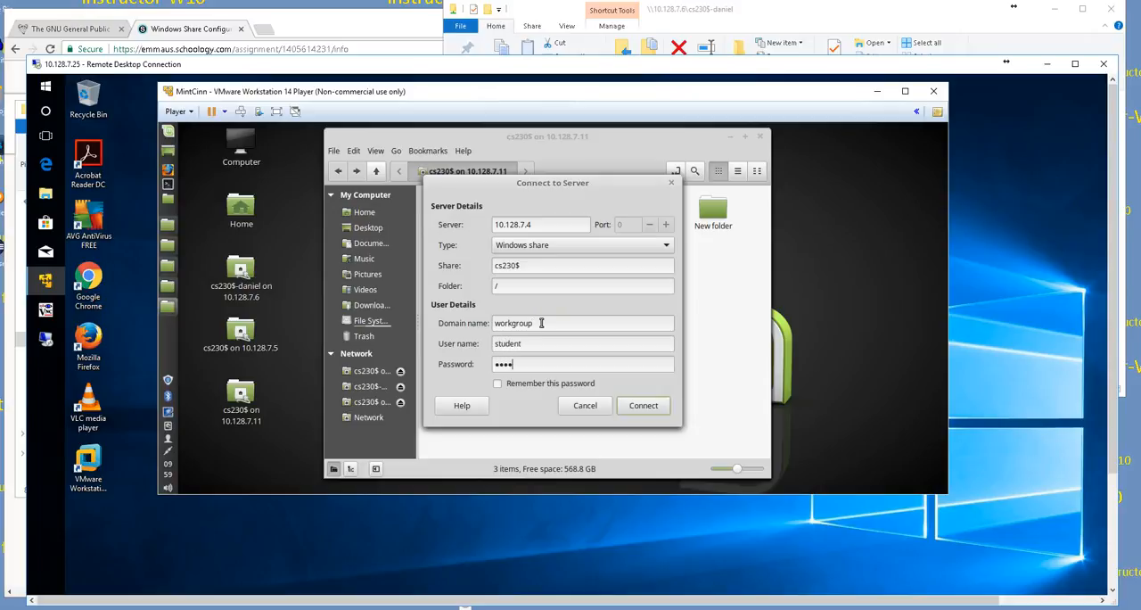
left_click(502, 385)
left_click(638, 406)
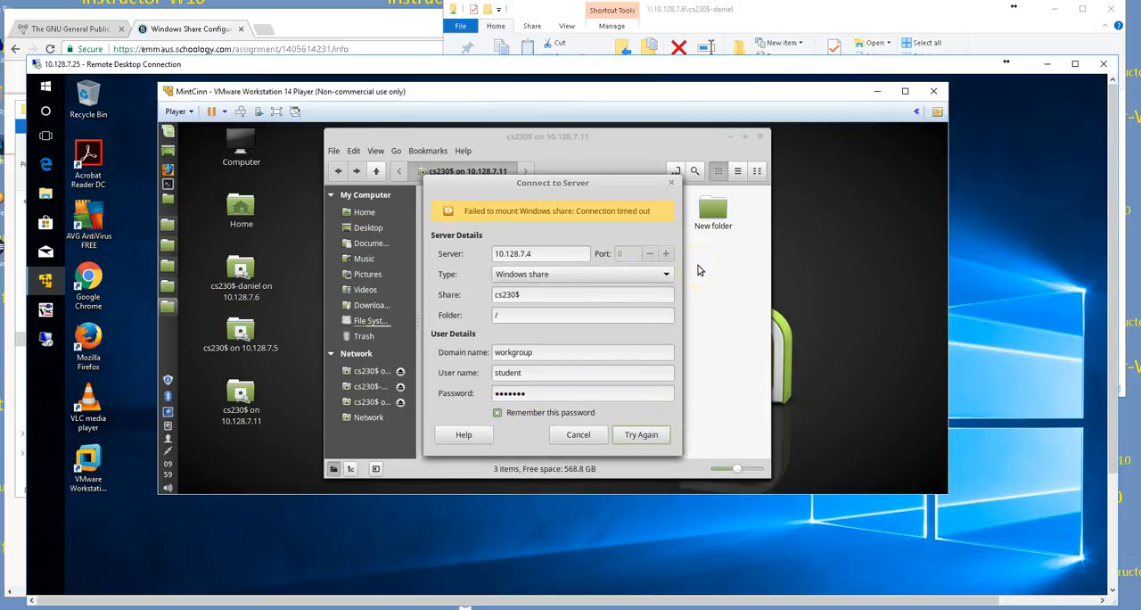
Step: Move the Connect to Server dialog aside and repeatedly retry the connection to cs230$ on 10.128.7.4
left_click_drag(579, 185, 698, 164)
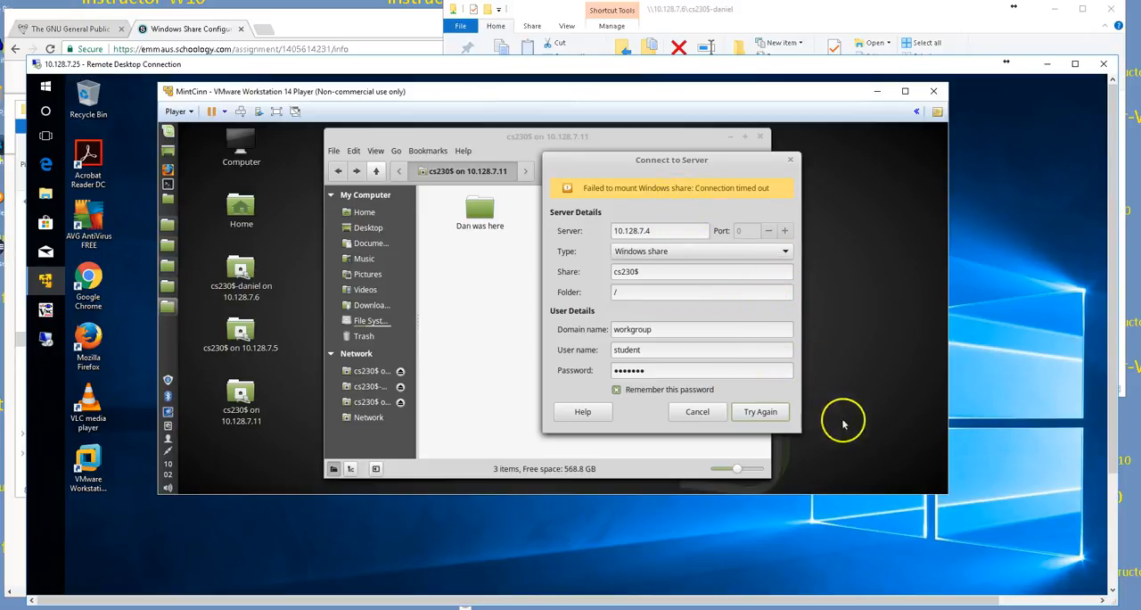
left_click(766, 418)
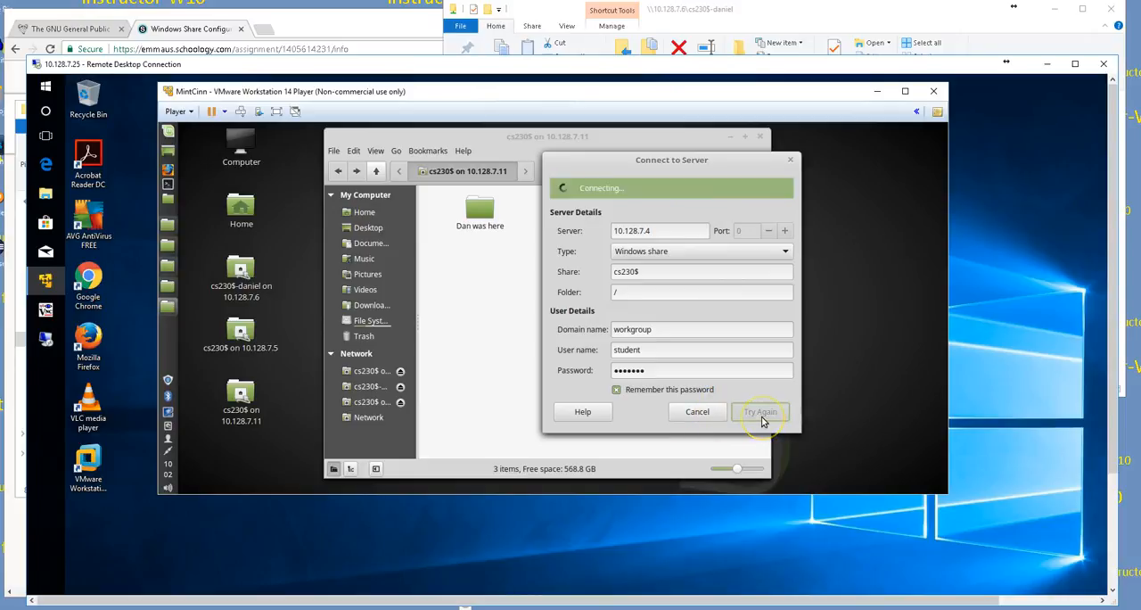
left_click(762, 419)
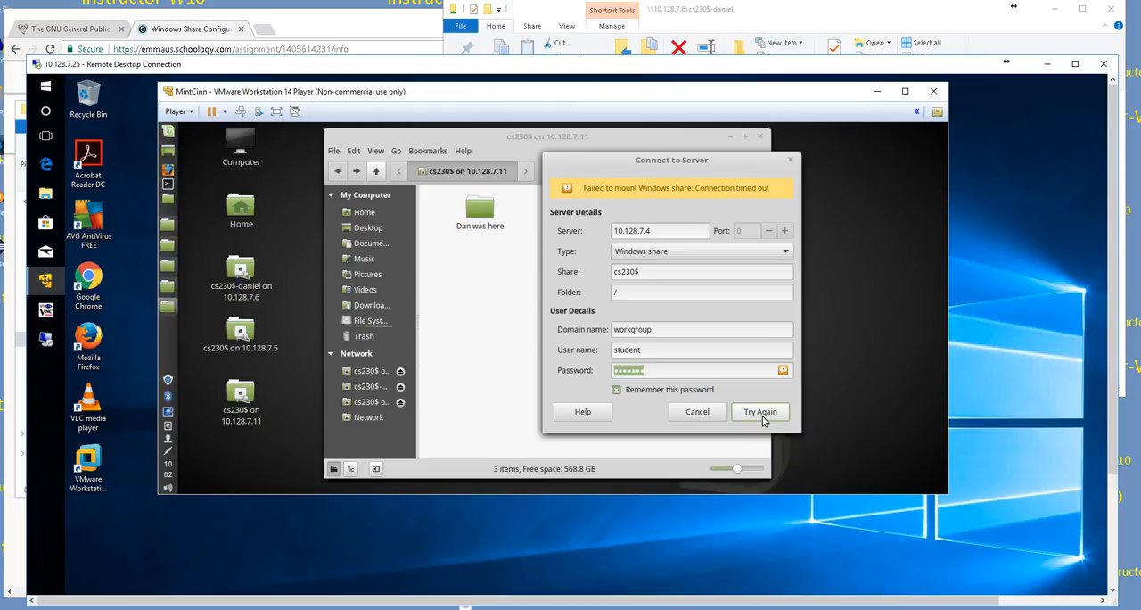
left_click(762, 416)
left_click(762, 418)
left_click(762, 416)
left_click(762, 416)
left_click(762, 413)
left_click(762, 412)
left_click(763, 412)
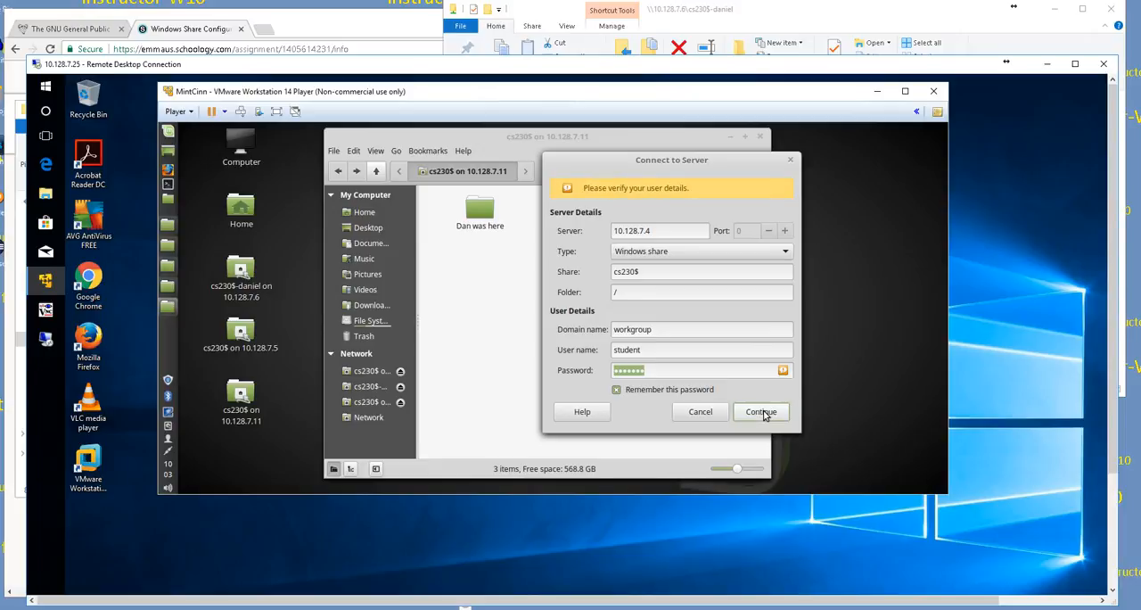
left_click(763, 412)
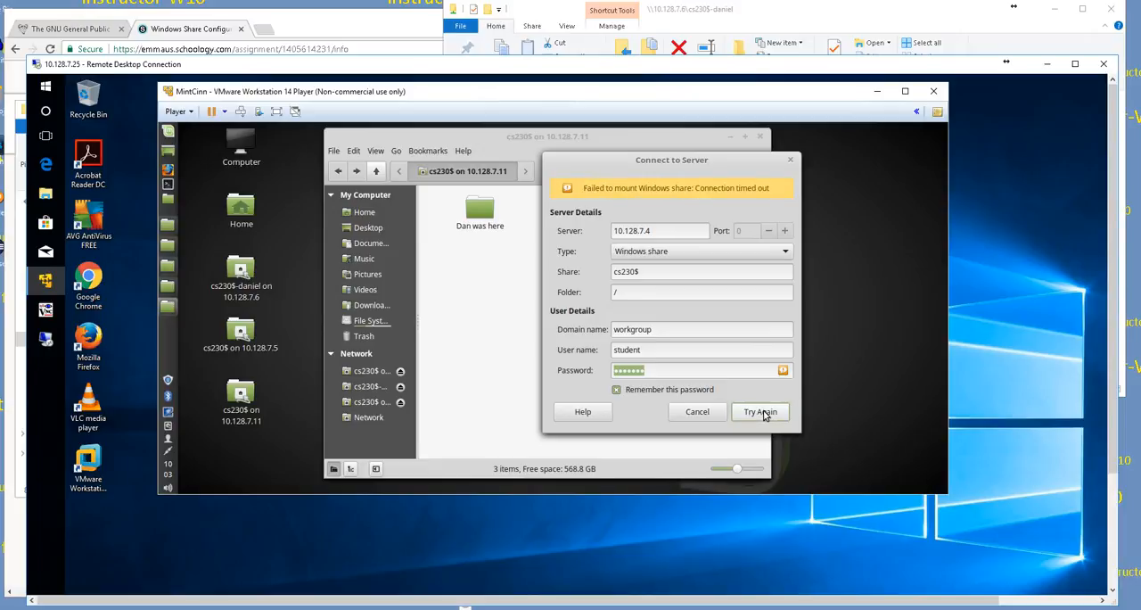
left_click(763, 412)
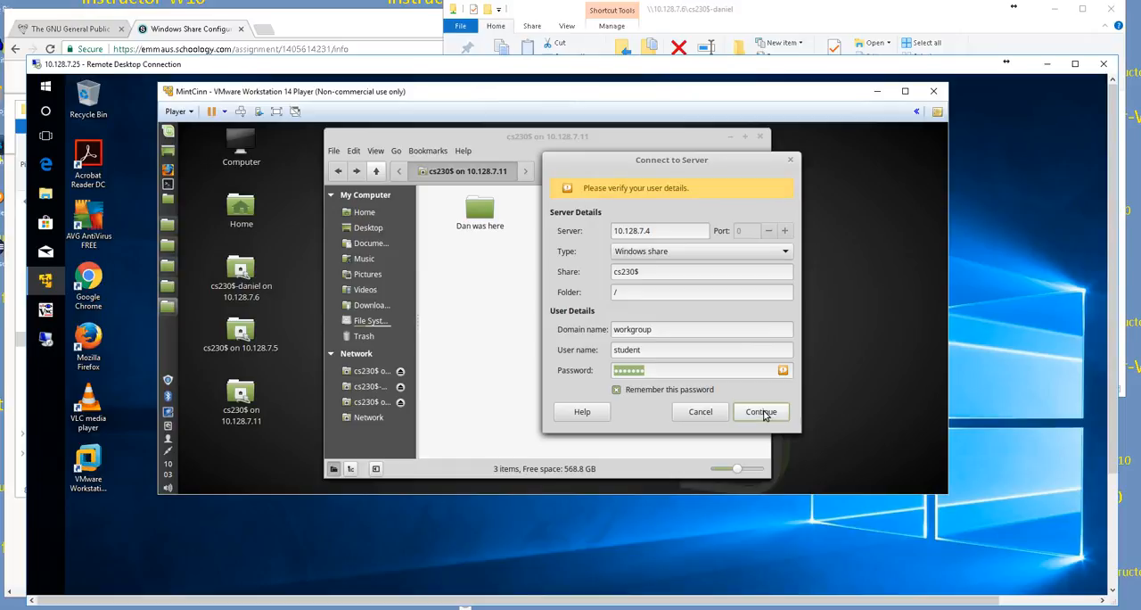
Step: Shift the Remote Desktop window slightly and move the Connect to Server dialog further off the file manager's folders
mouse_move(234, 71)
left_mouse_down()
mouse_move(262, 50)
mouse_move(237, 62)
left_mouse_up()
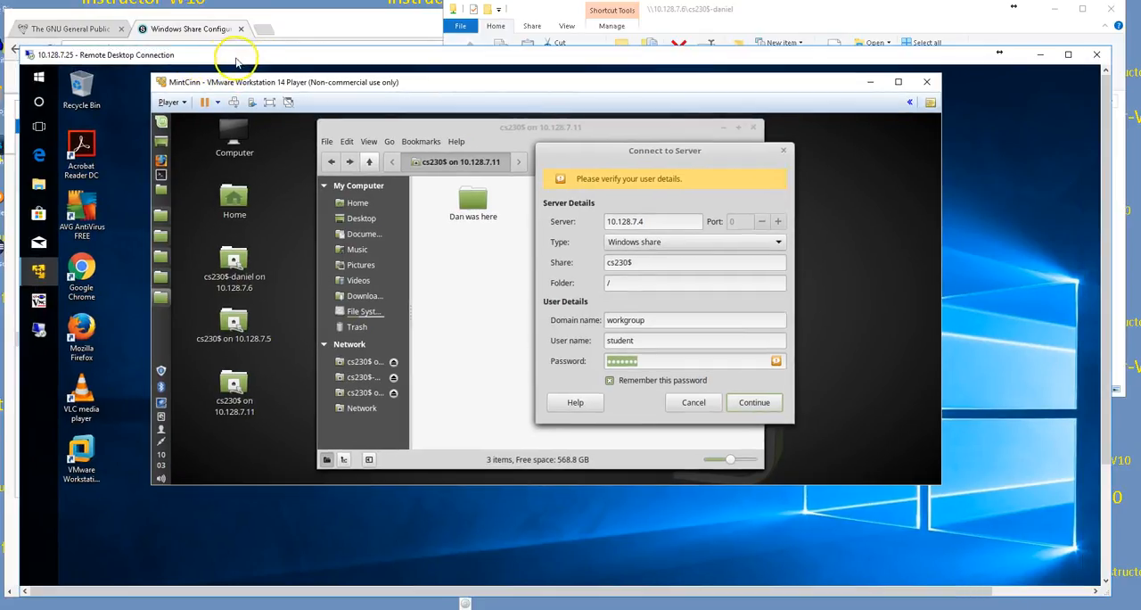
left_click_drag(626, 161, 722, 149)
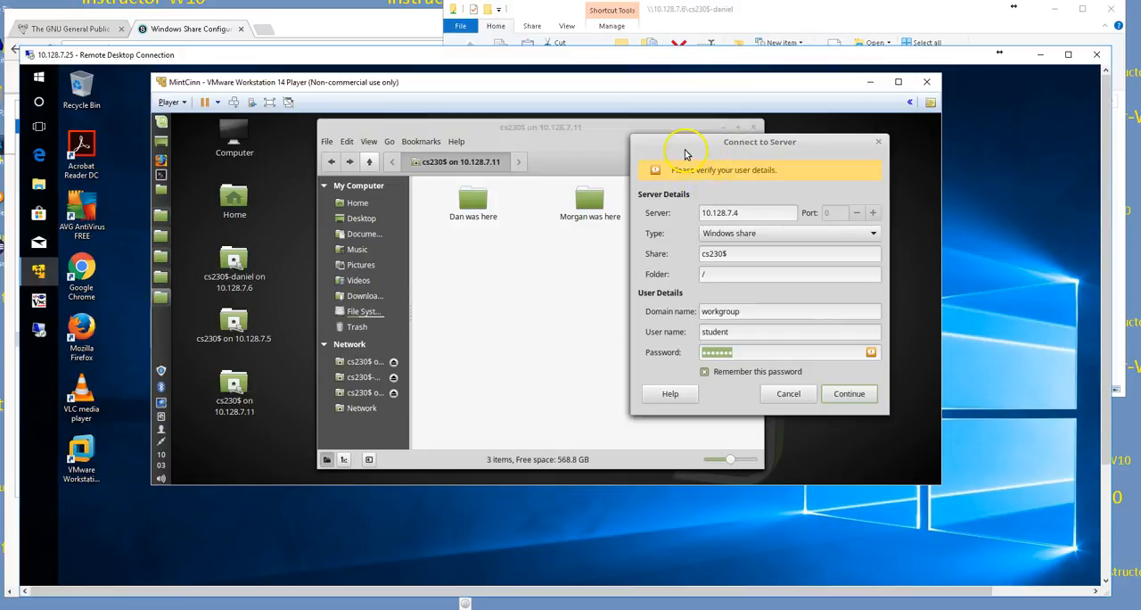
left_click_drag(796, 156, 812, 168)
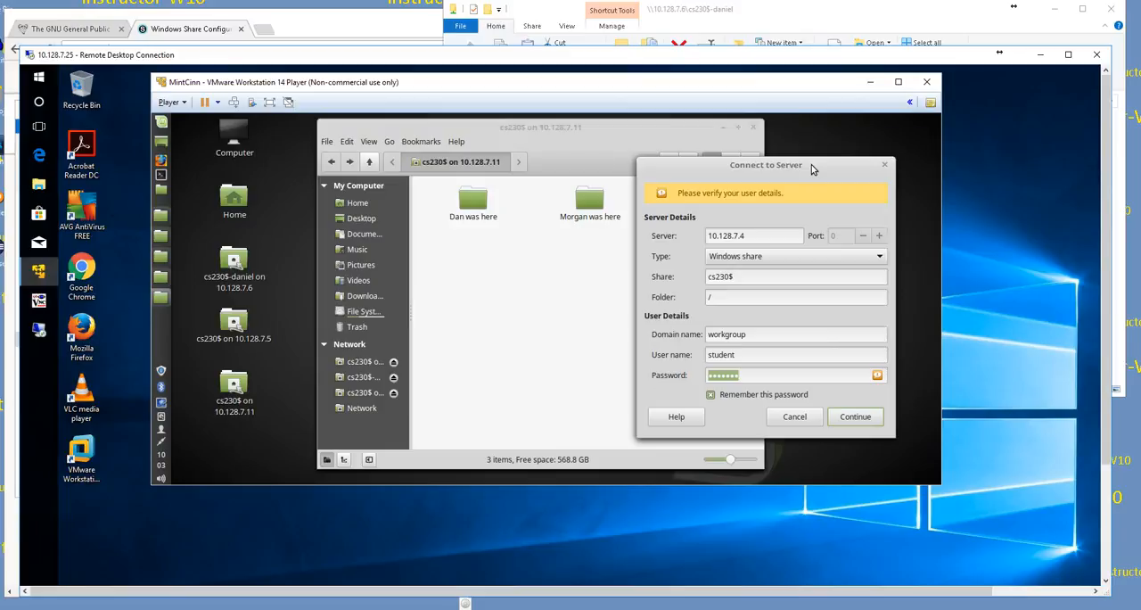
Step: Open Computer Management for the remote Windows PC from File Explorer's This PC entry
left_click(40, 187)
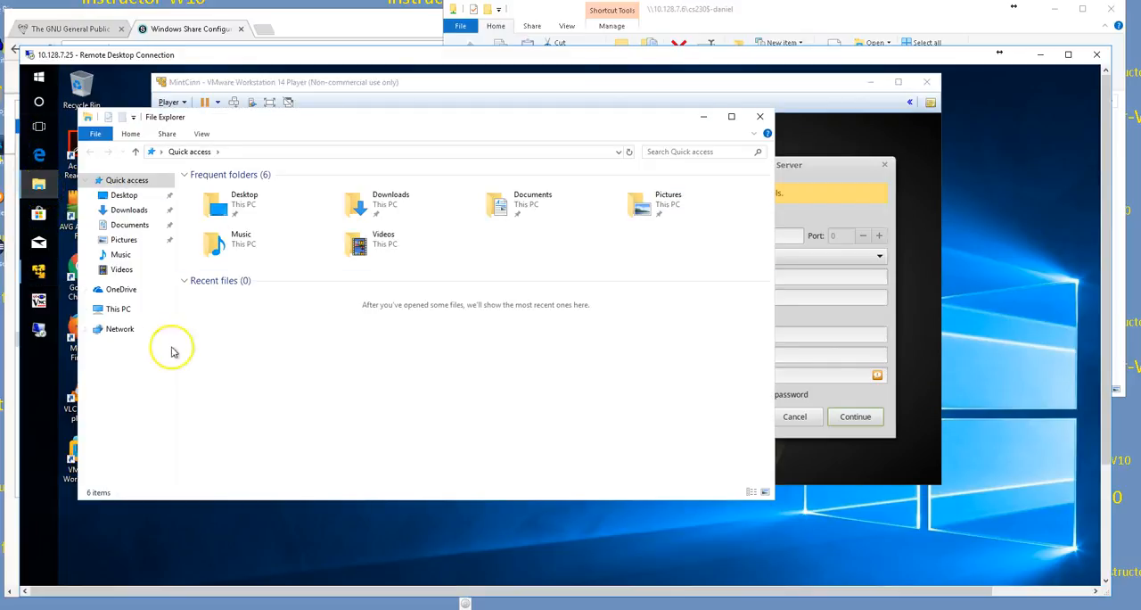
right_click(115, 311)
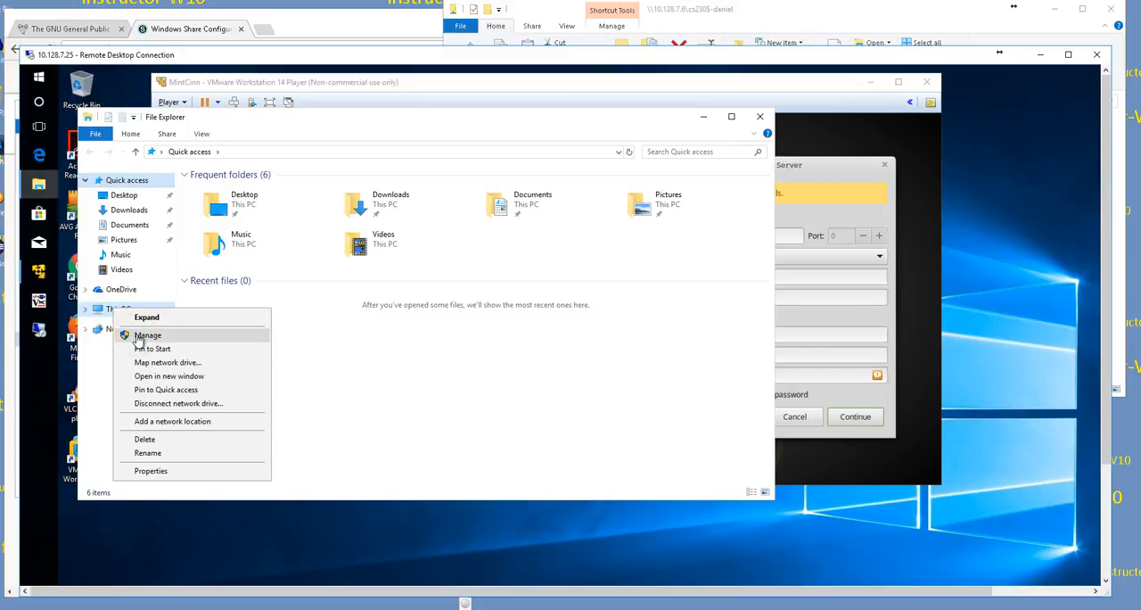
left_click(138, 336)
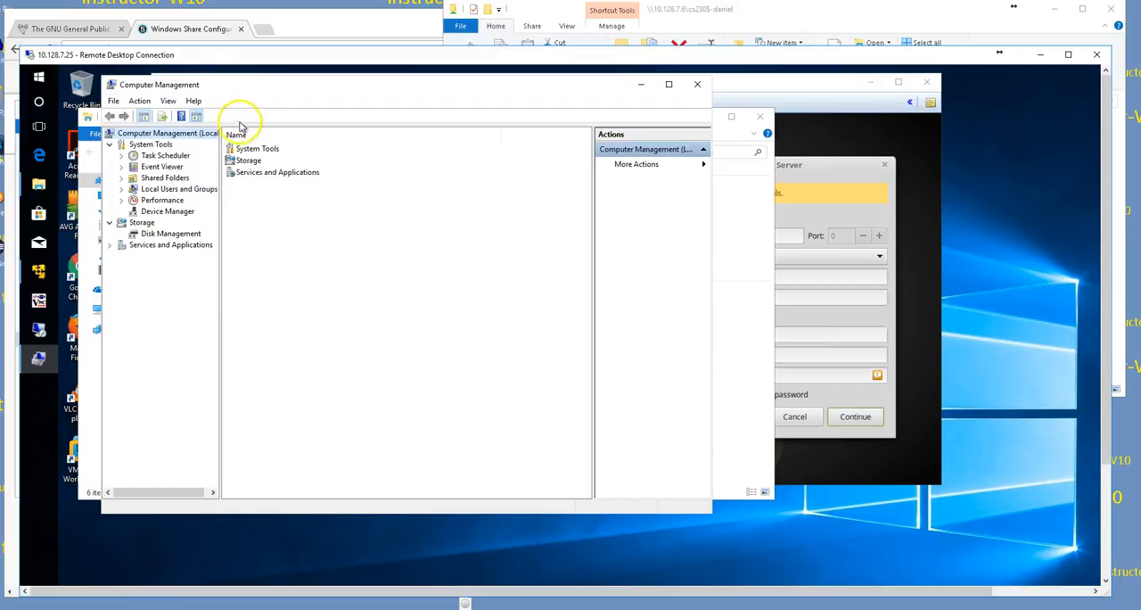
left_click_drag(303, 90, 313, 103)
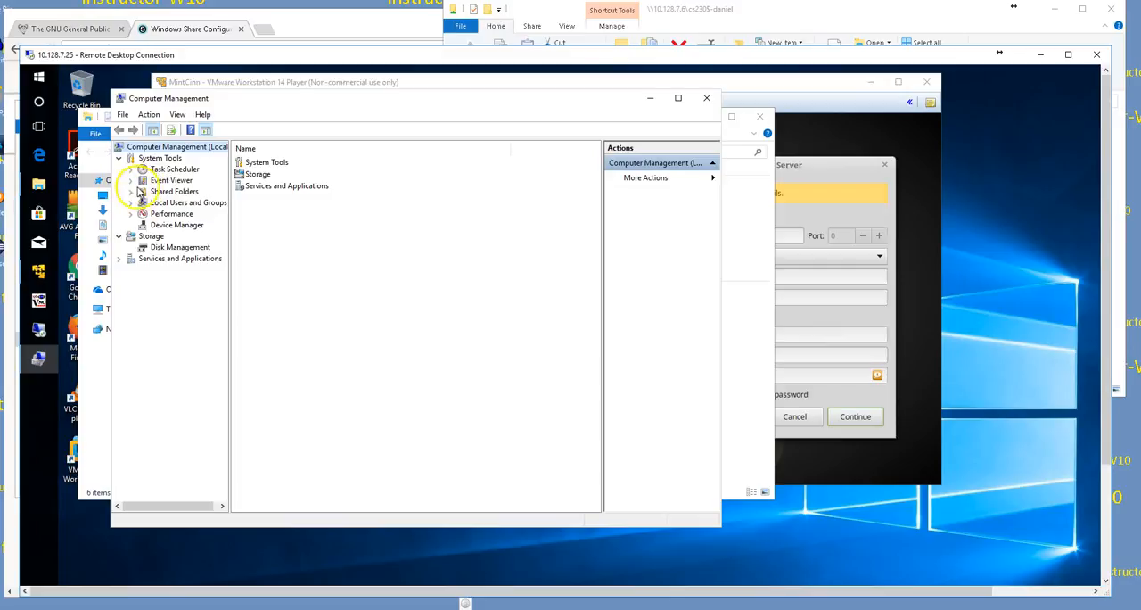
Step: Expand Shared Folders on the remote PC and check its Shares and Sessions lists
left_click(131, 191)
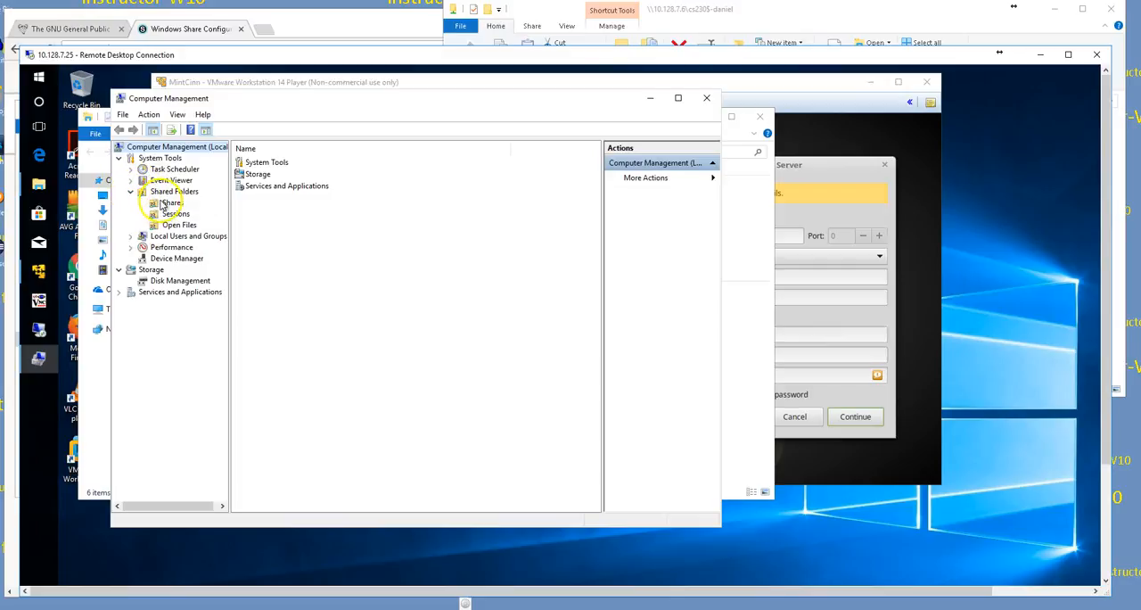
left_click(165, 203)
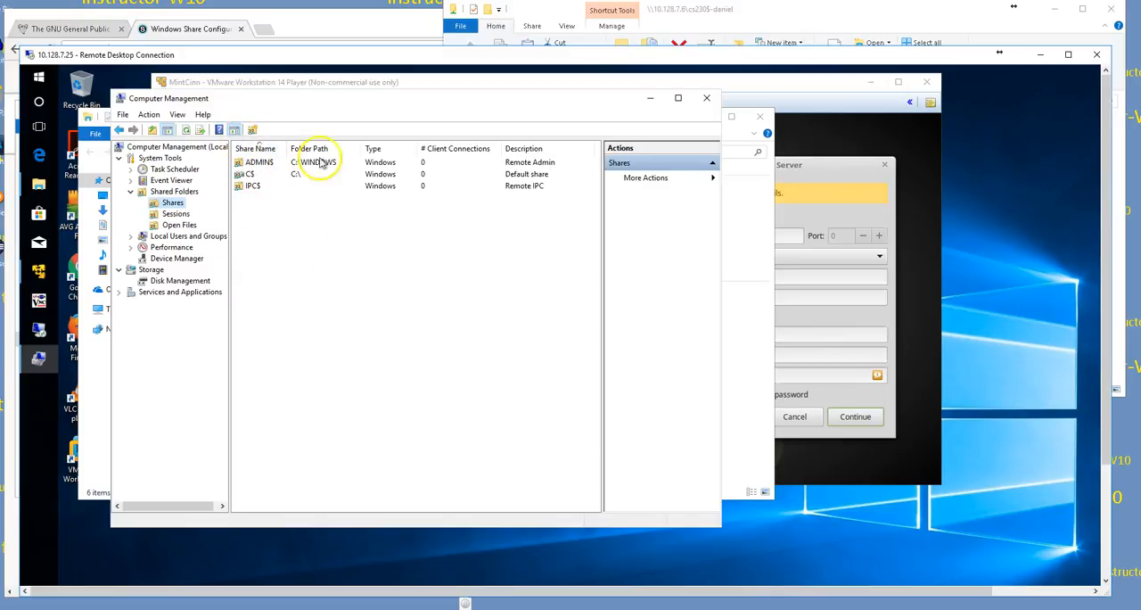
left_click(172, 214)
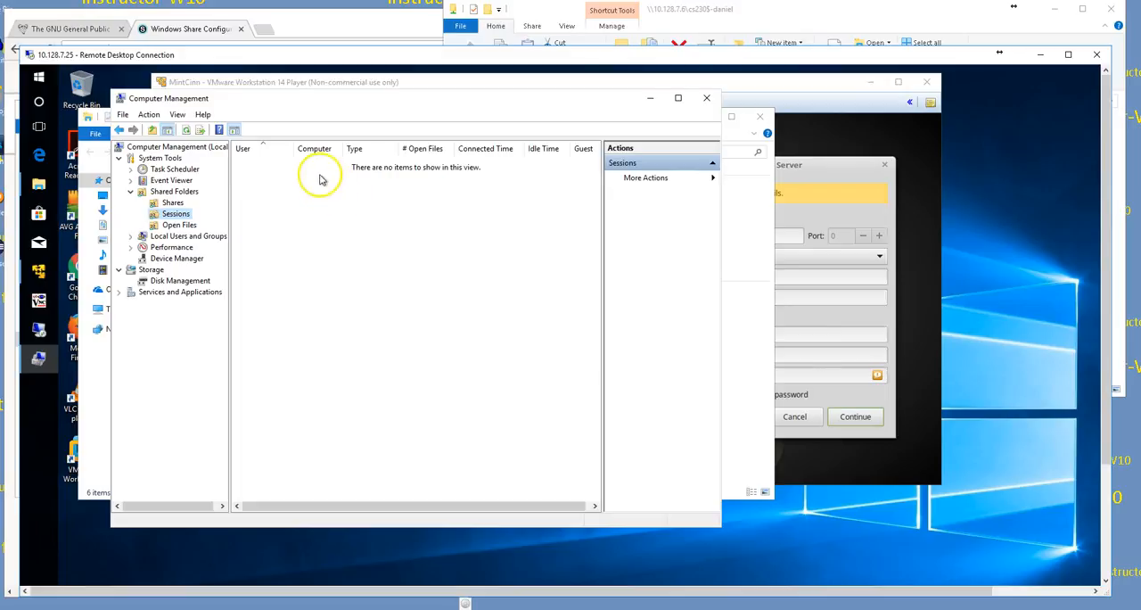
left_click(159, 205)
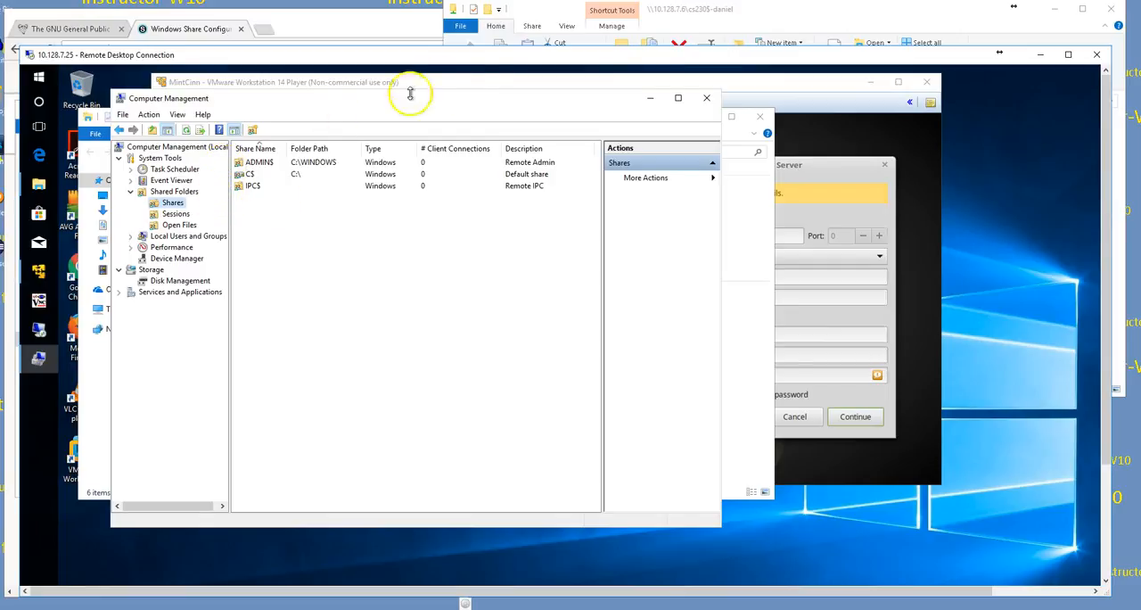
Step: Open Computer Management for the local PC from This PC and list its shares with the Folder Path column widened
left_click(550, 12)
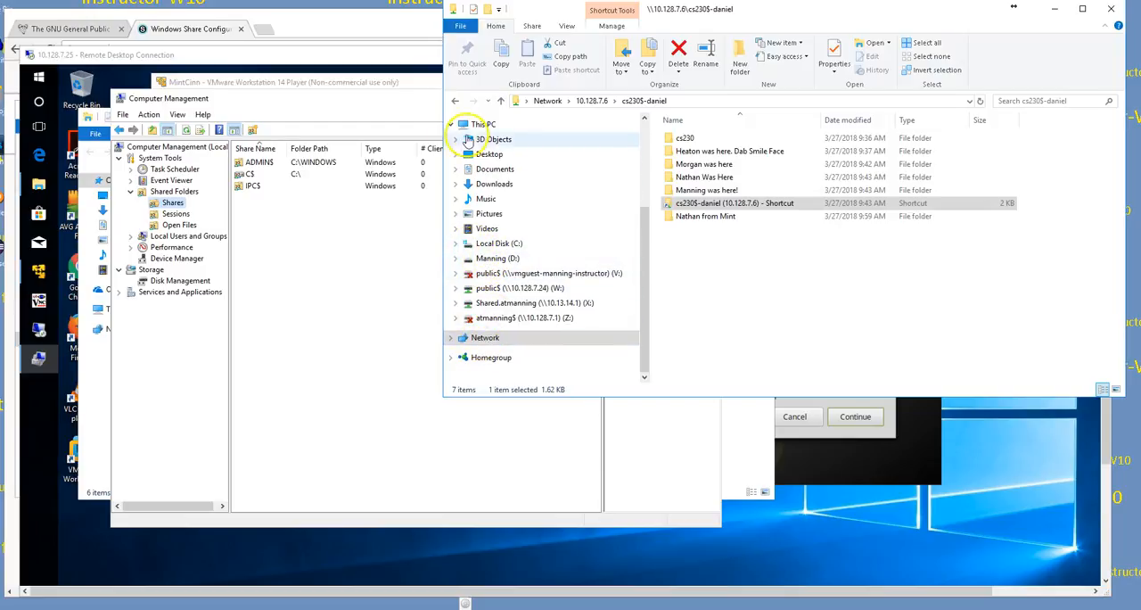
right_click(463, 125)
left_click(356, 150)
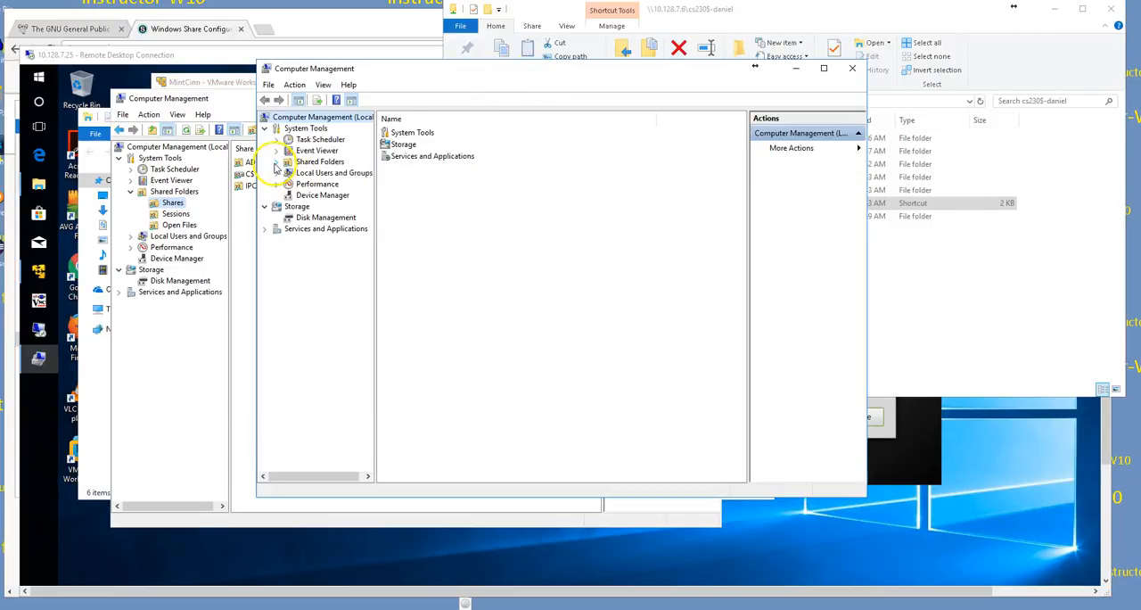
left_click(276, 161)
left_click(308, 174)
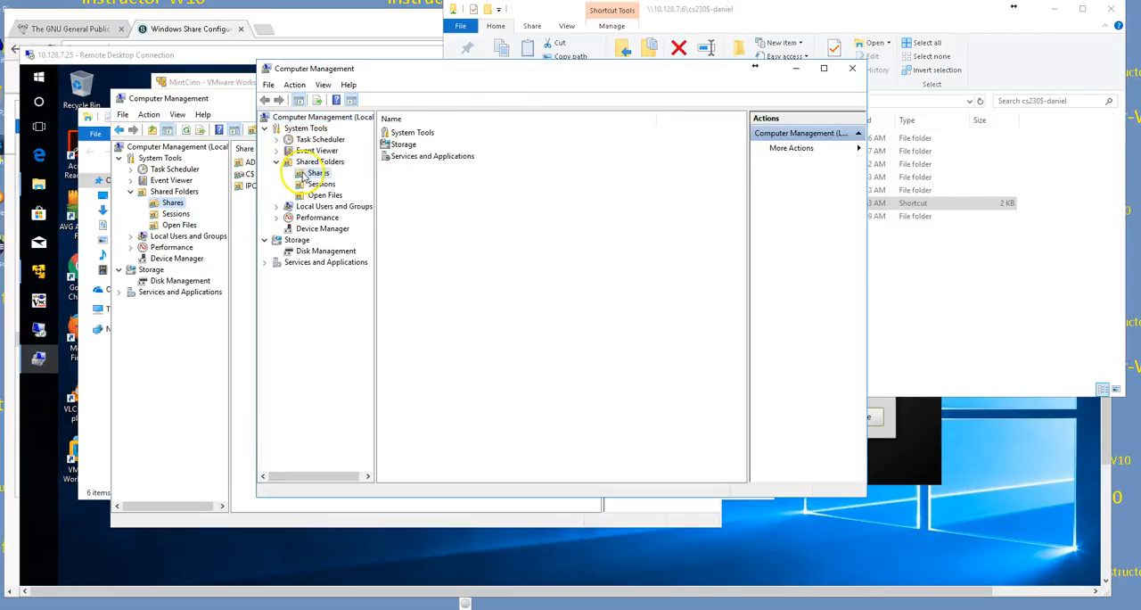
left_click_drag(432, 118, 465, 119)
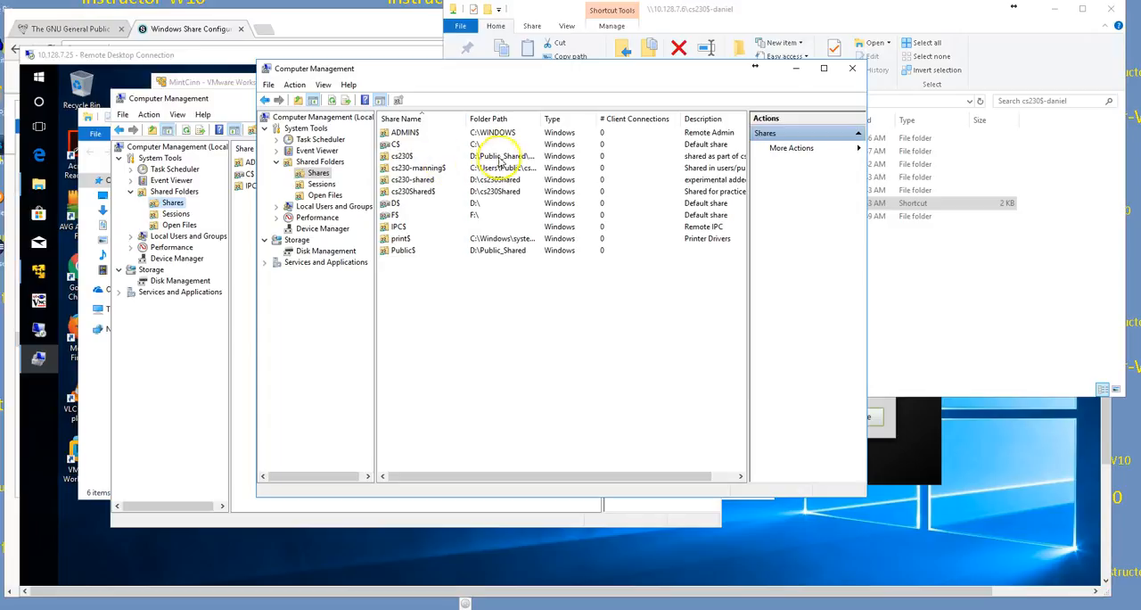
left_click_drag(541, 118, 604, 121)
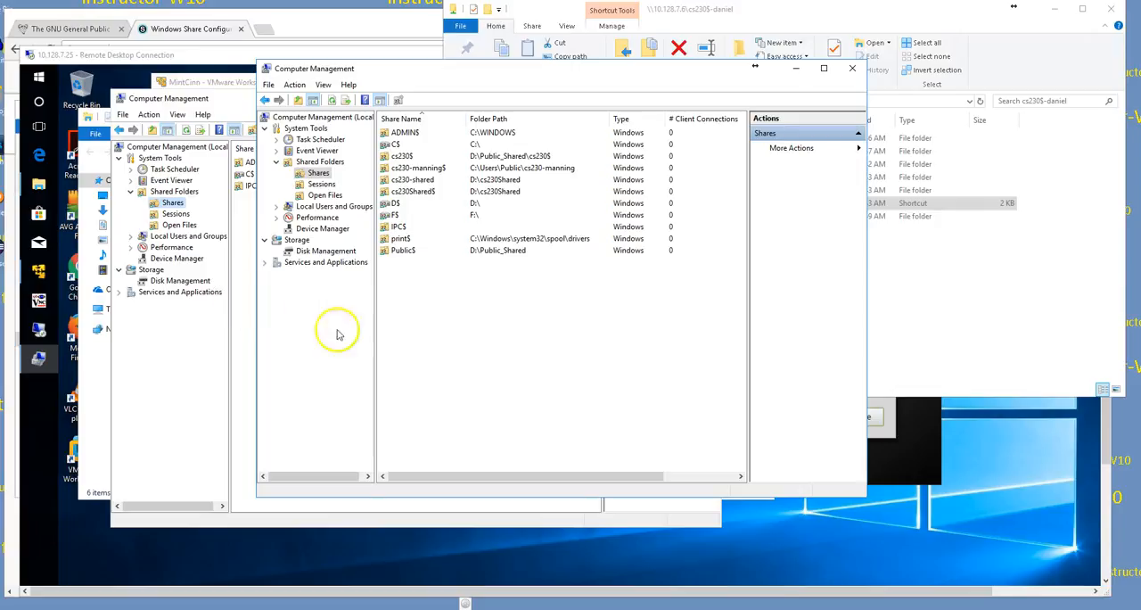
Step: Switch to the browser and review the instructions of the Windows Share Configuration with Linux access assignment
left_click(197, 29)
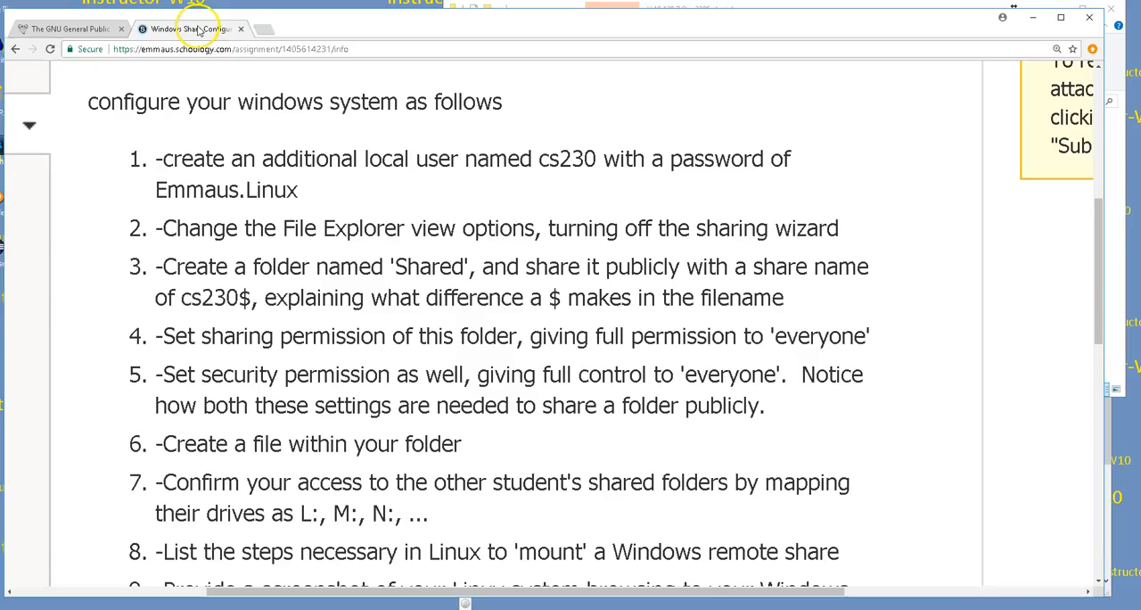
scroll(440, 151, "up", 1)
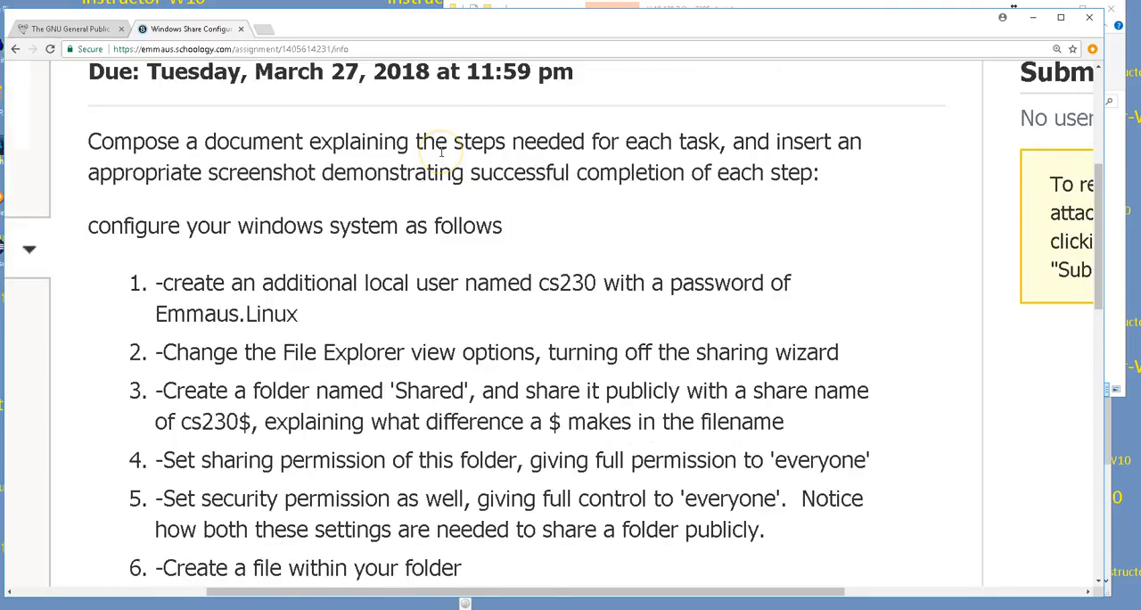
scroll(440, 151, "up", 1)
scroll(440, 157, "up", 1)
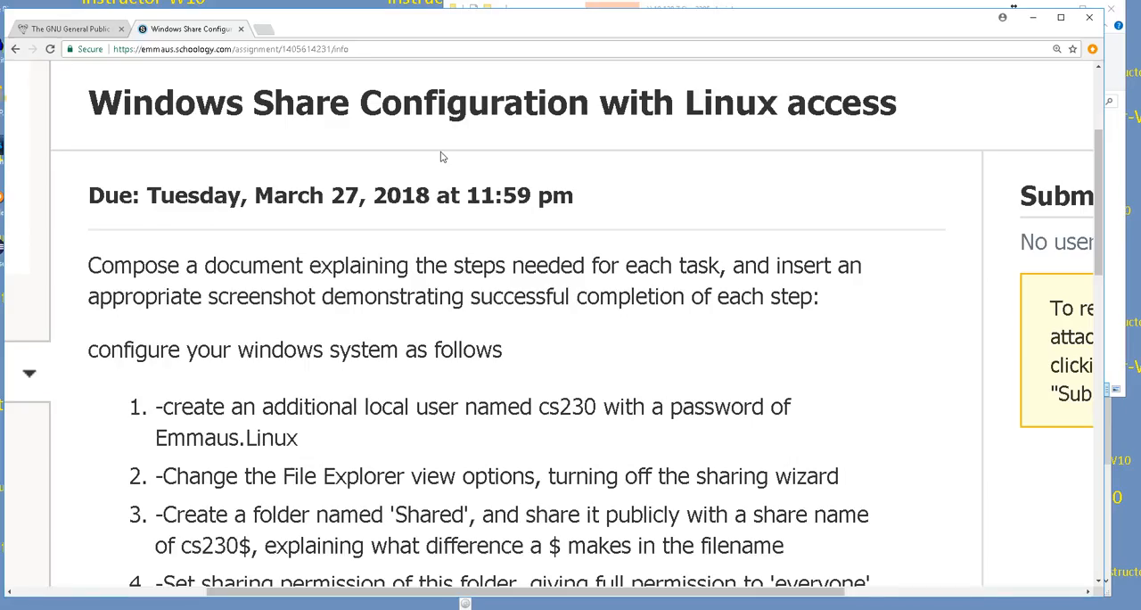
scroll(553, 319, "down", 5)
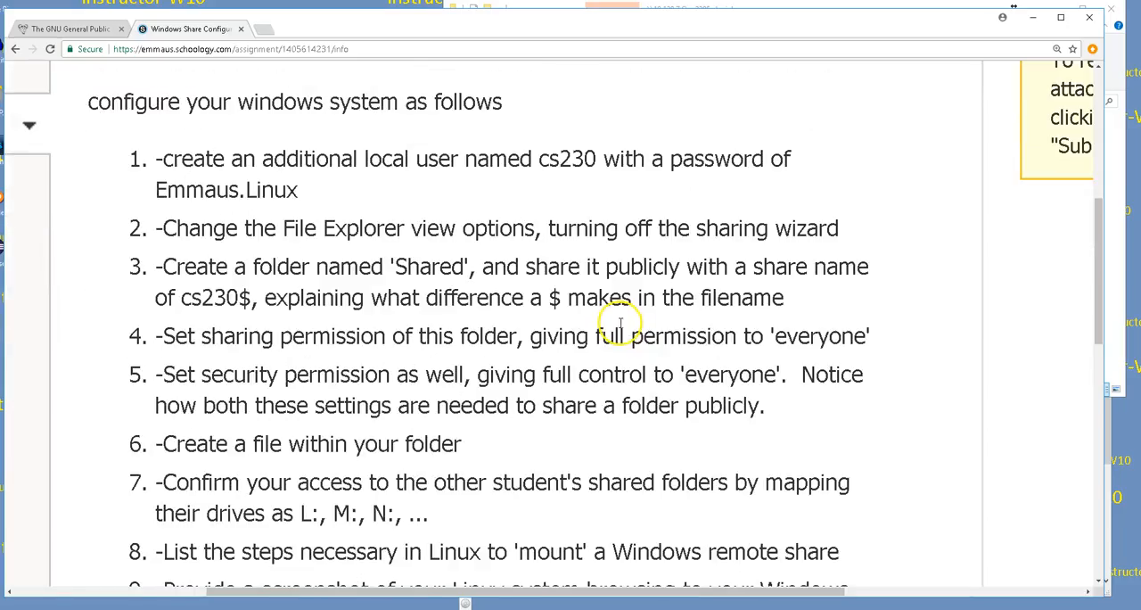
scroll(619, 327, "down", 1)
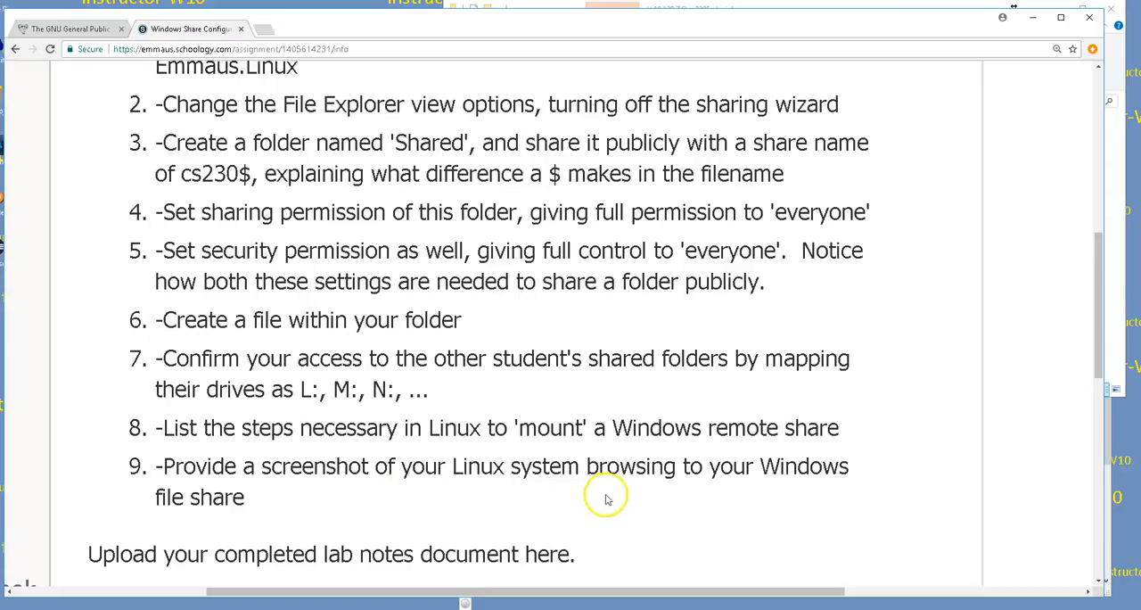
scroll(456, 427, "up", 6)
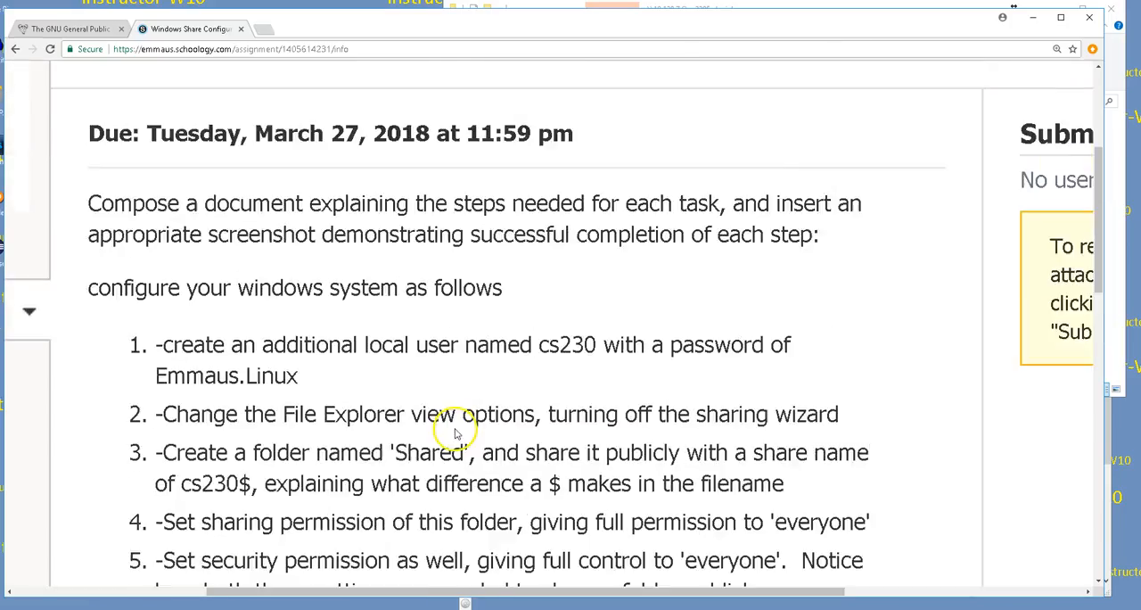
scroll(456, 431, "up", 2)
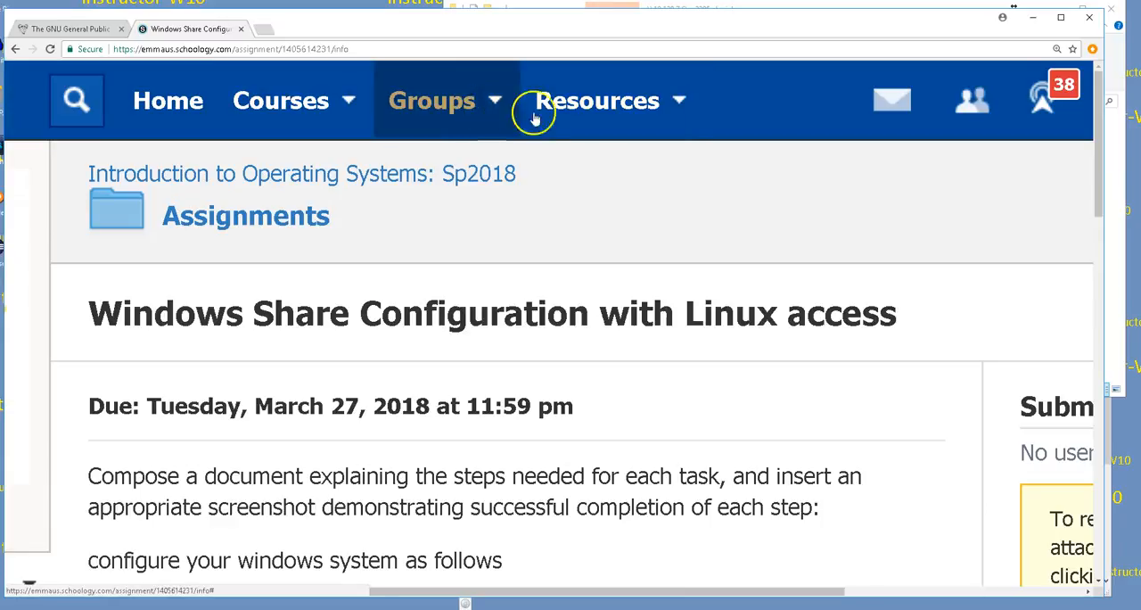
Step: Open the Linux OS script take-home midterm assignment from the course's Assignments folder
left_click(264, 221)
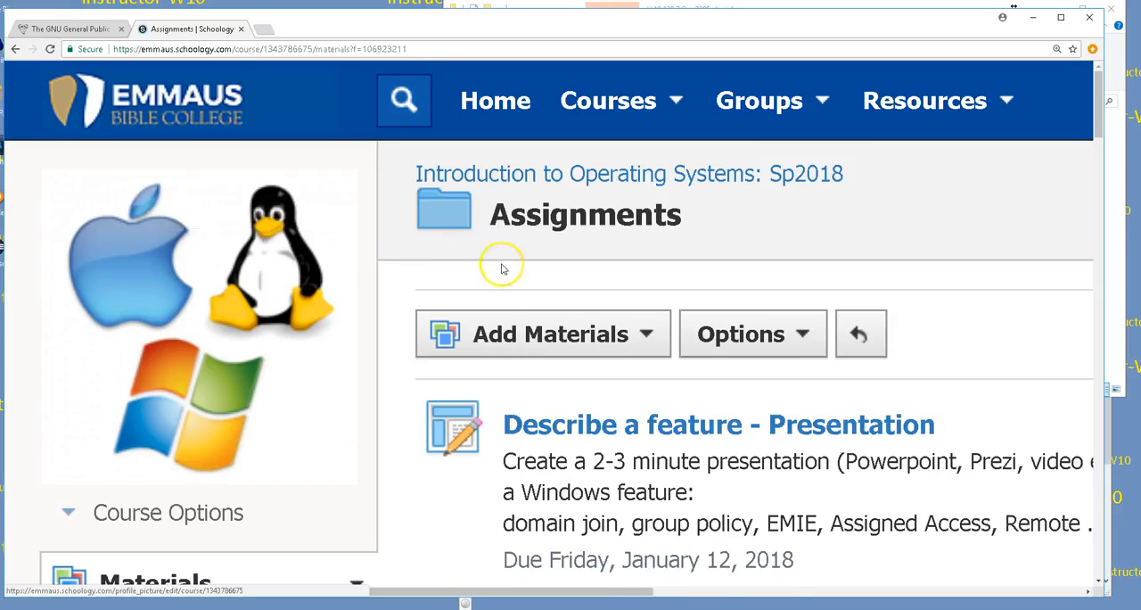
scroll(504, 268, "down", 6)
scroll(506, 269, "down", 8)
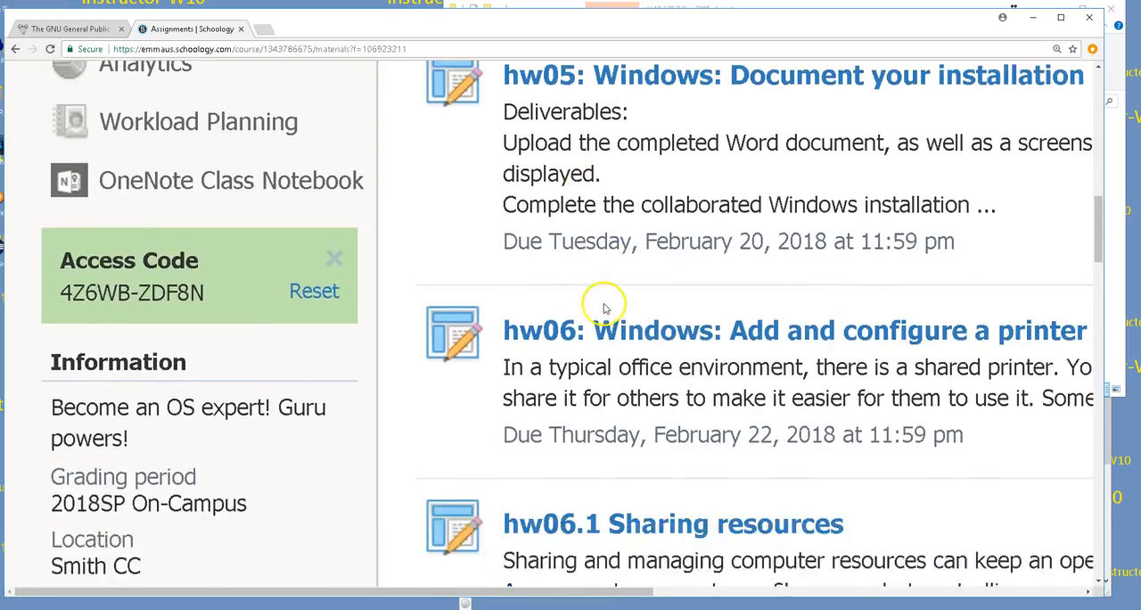
scroll(664, 321, "down", 5)
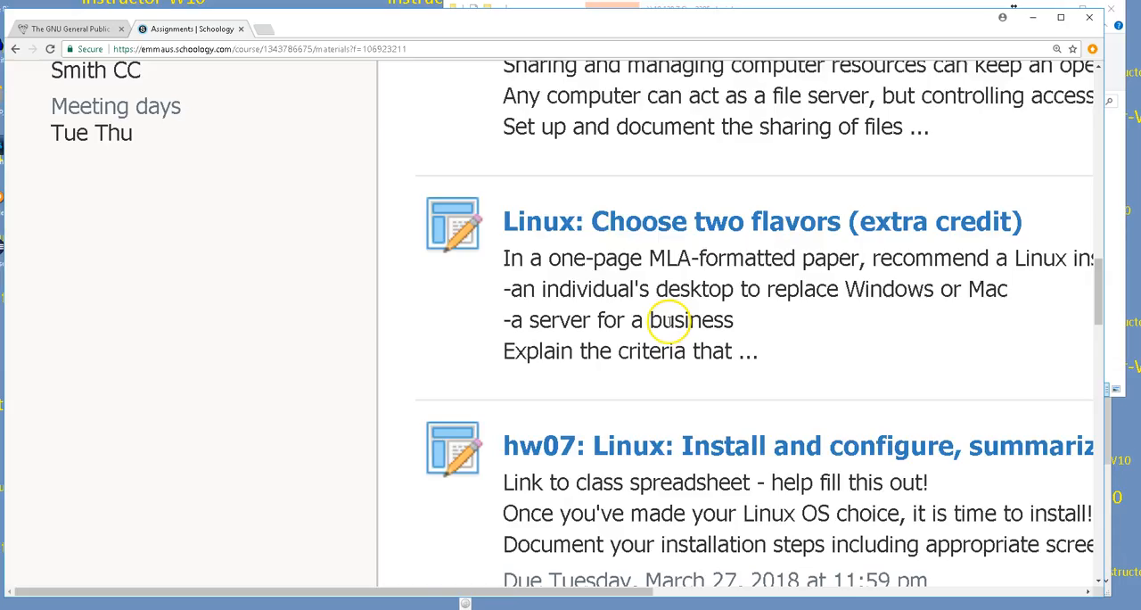
scroll(669, 322, "down", 1)
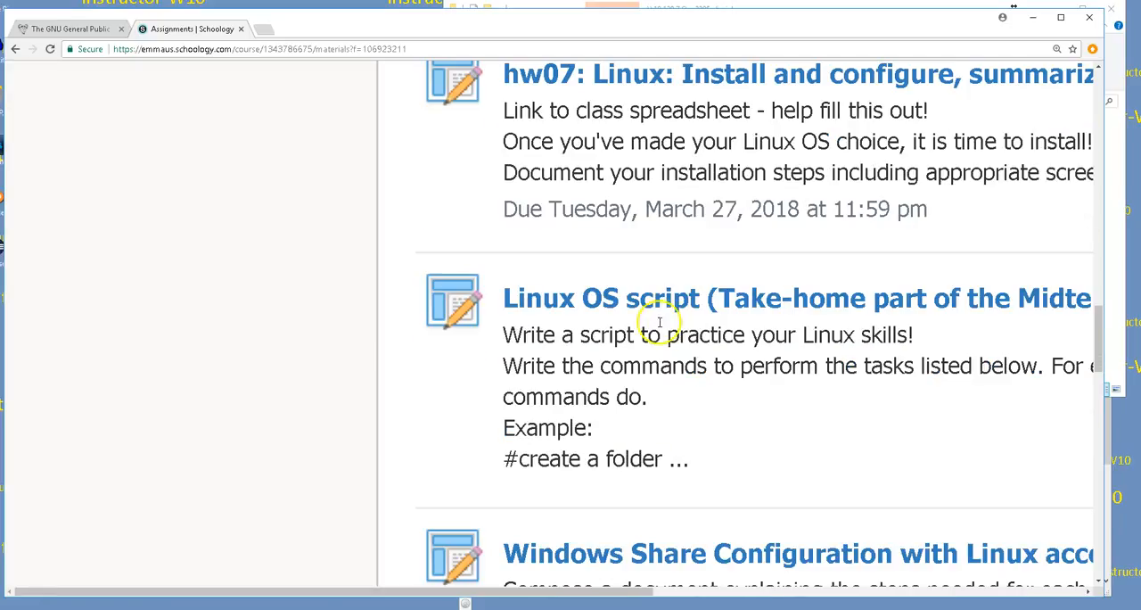
left_click(643, 304)
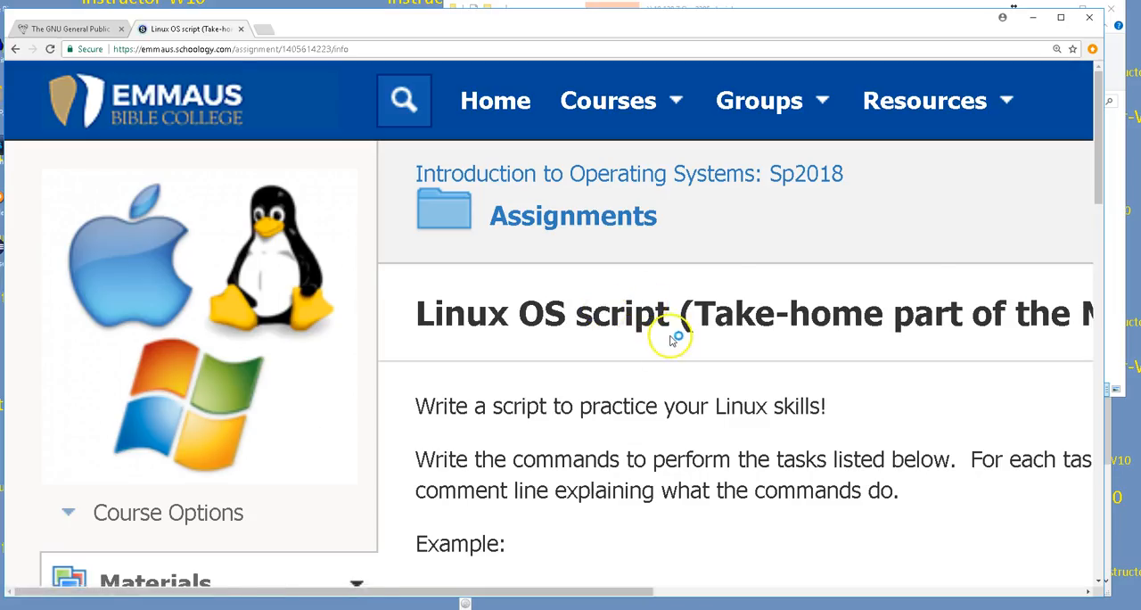
Step: Read through the Linux OS script assignment's example and its list of scripting tasks
scroll(669, 336, "down", 1)
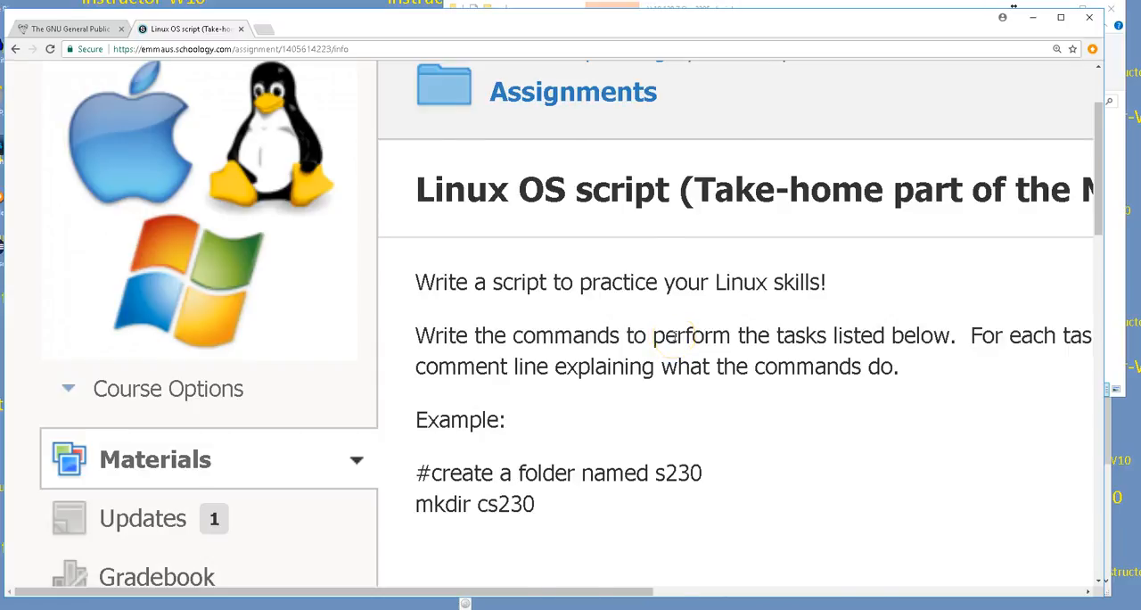
scroll(673, 336, "down", 1)
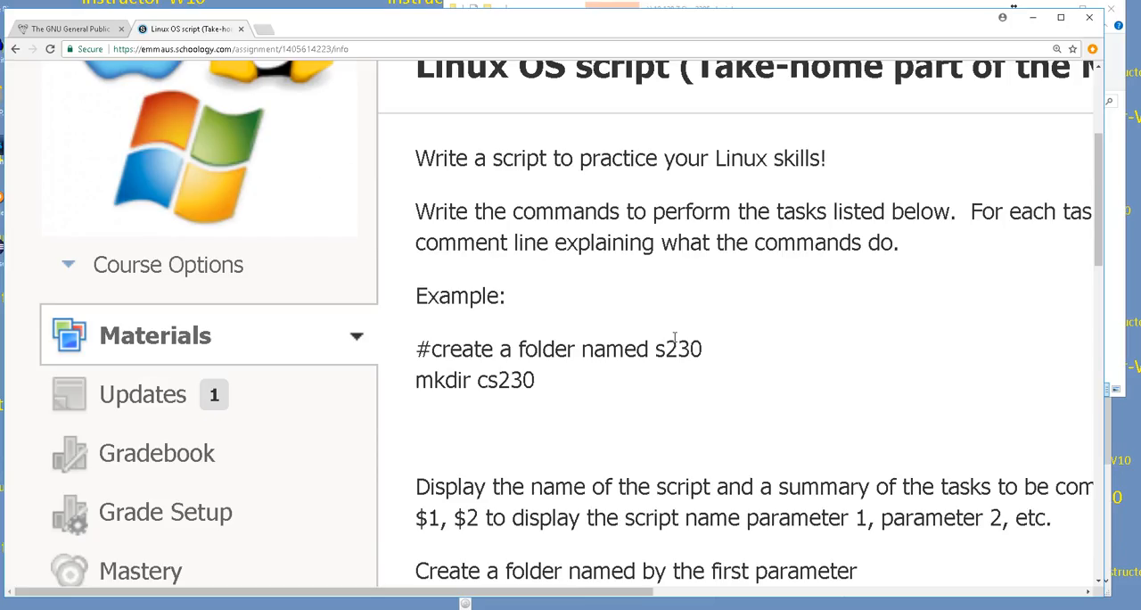
scroll(675, 339, "down", 1)
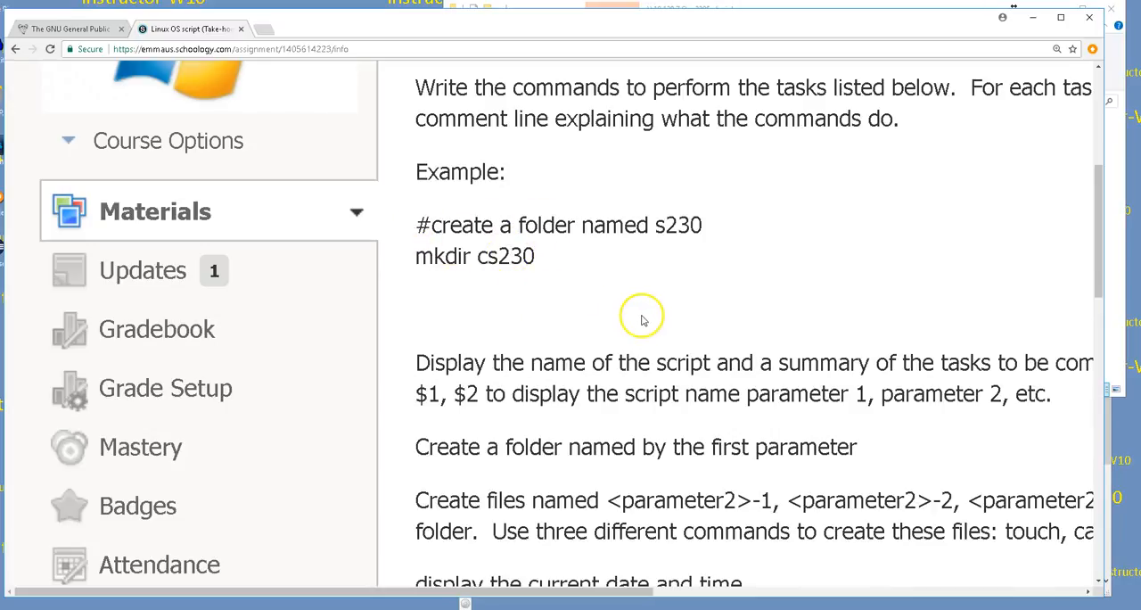
scroll(653, 317, "down", 1)
scroll(654, 318, "down", 1)
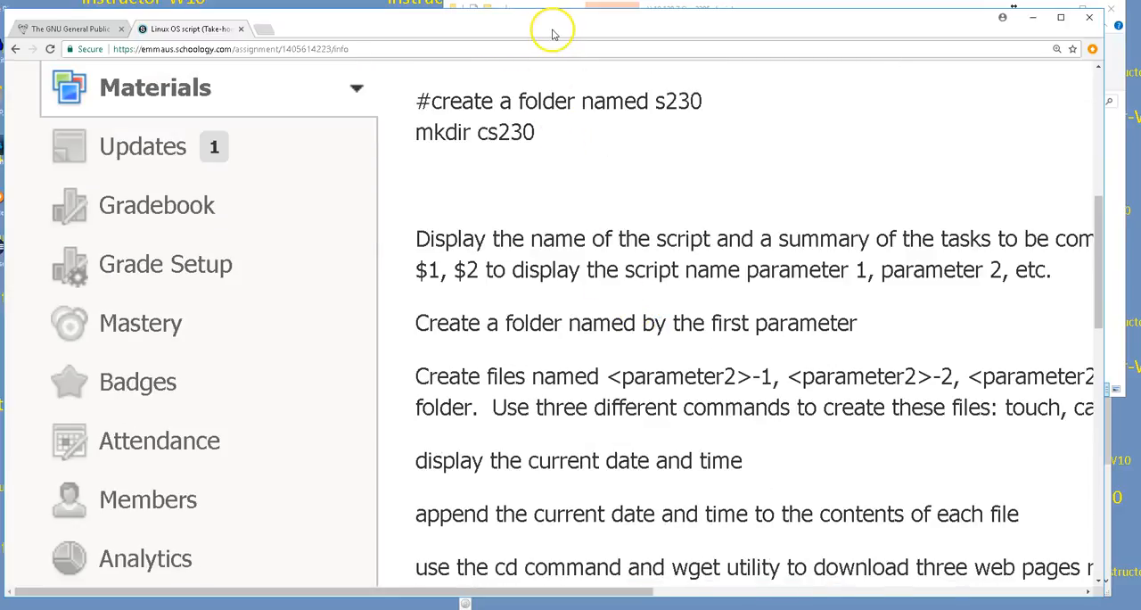
Step: Move the browser window down, return to the Mint virtual machine in the Remote Desktop session, and close its Connect to Server dialog
left_click_drag(552, 30, 526, 51)
left_click_drag(529, 60, 519, 100)
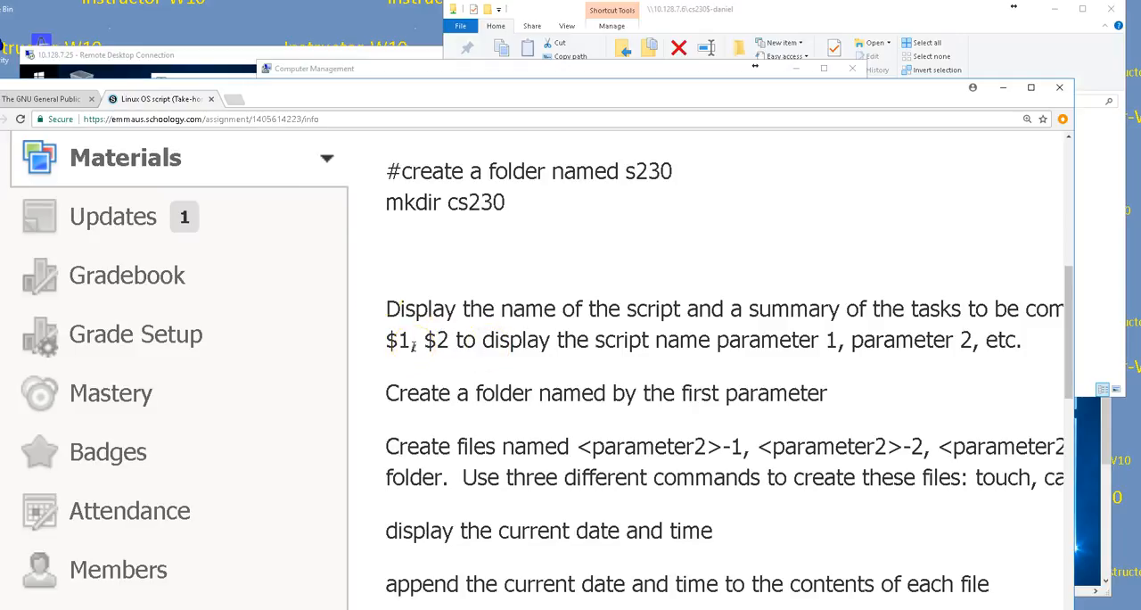
left_click(224, 53)
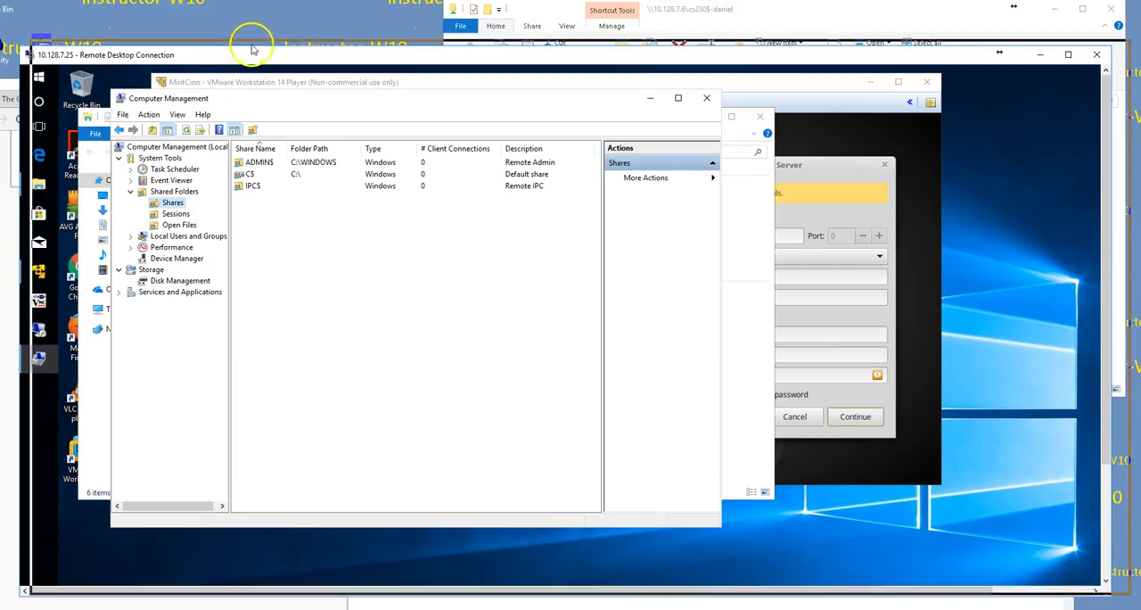
left_click(851, 103)
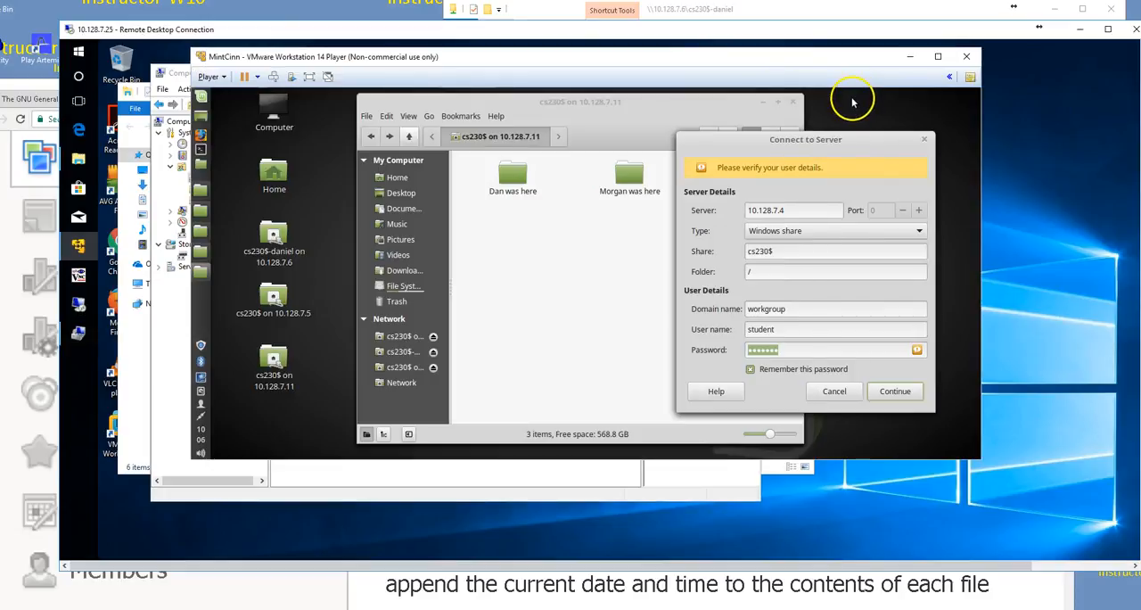
left_click(924, 139)
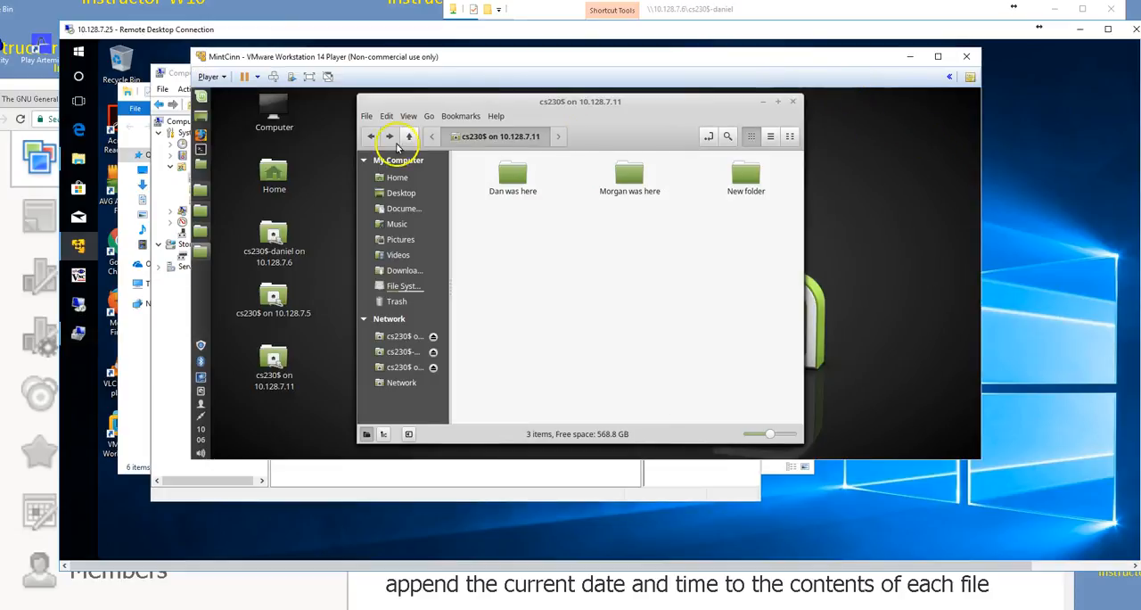
Step: Launch the Text Editor from Mint's list of all applications and move its blank document window clear of the desktop shortcuts
left_click(203, 96)
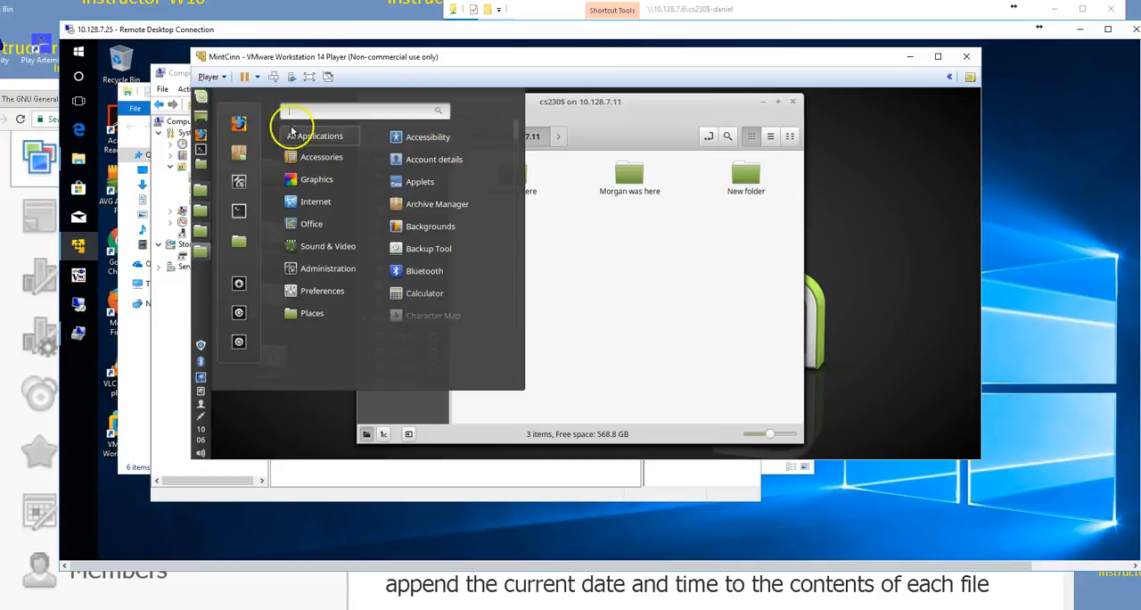
mouse_move(297, 158)
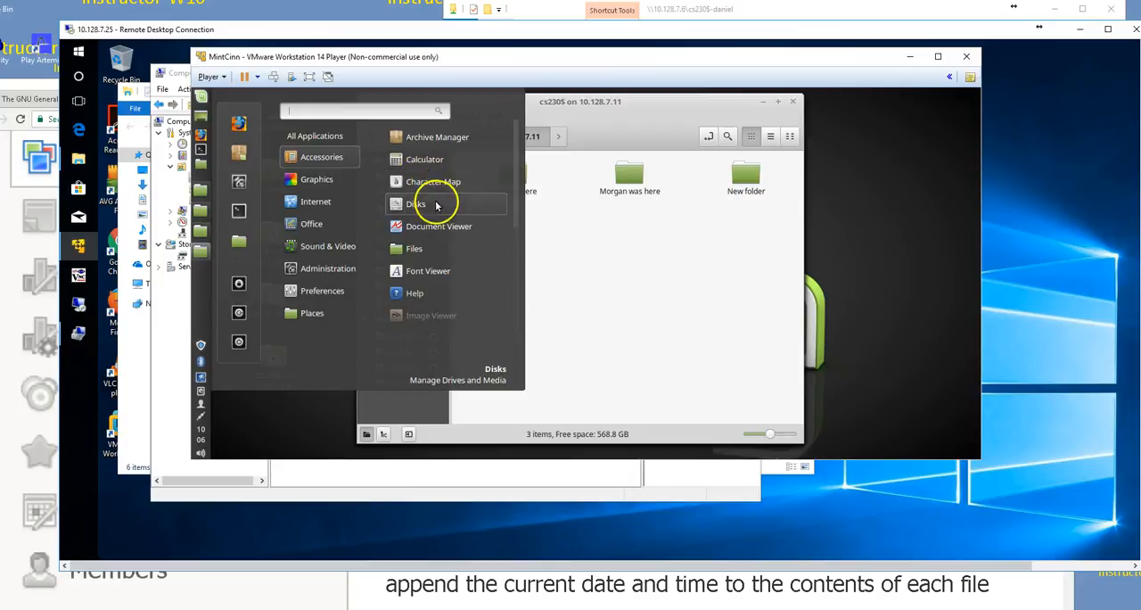
mouse_move(330, 135)
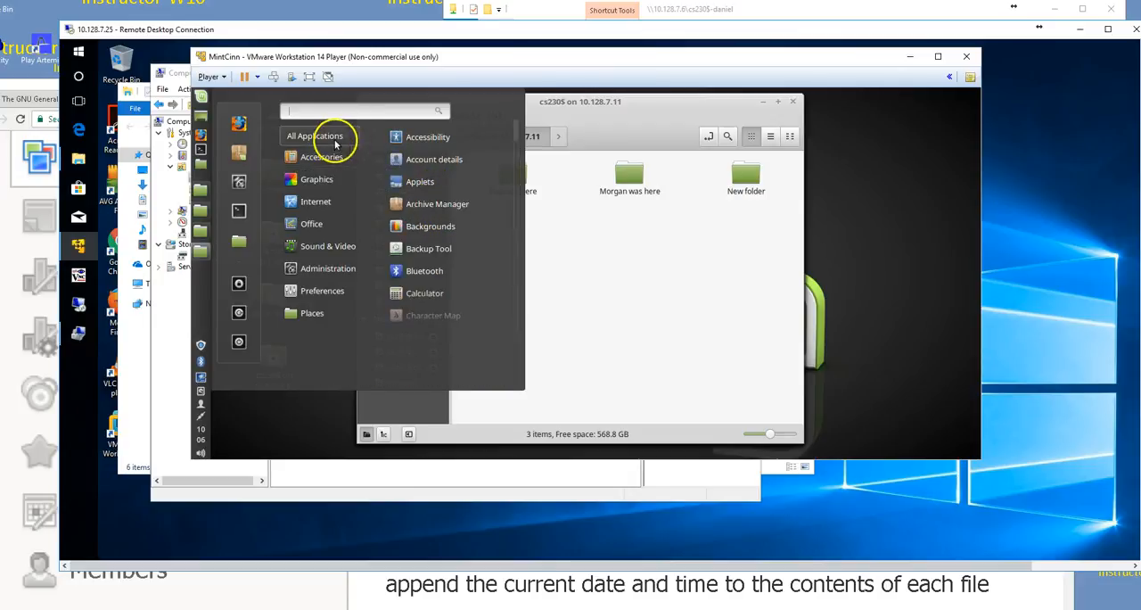
scroll(453, 311, "down", 4)
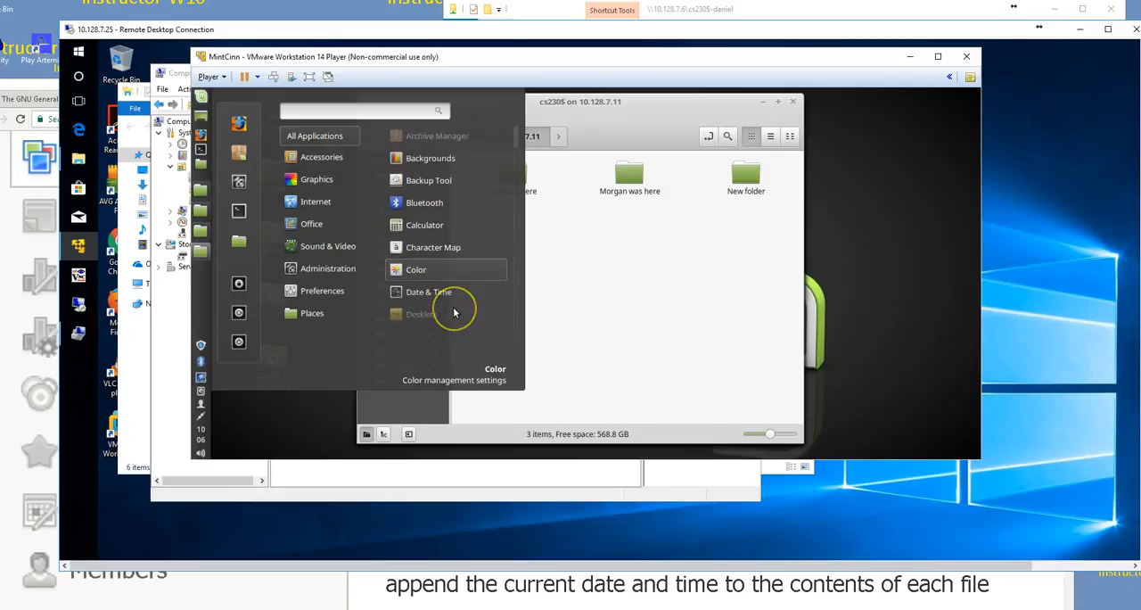
scroll(453, 307, "down", 8)
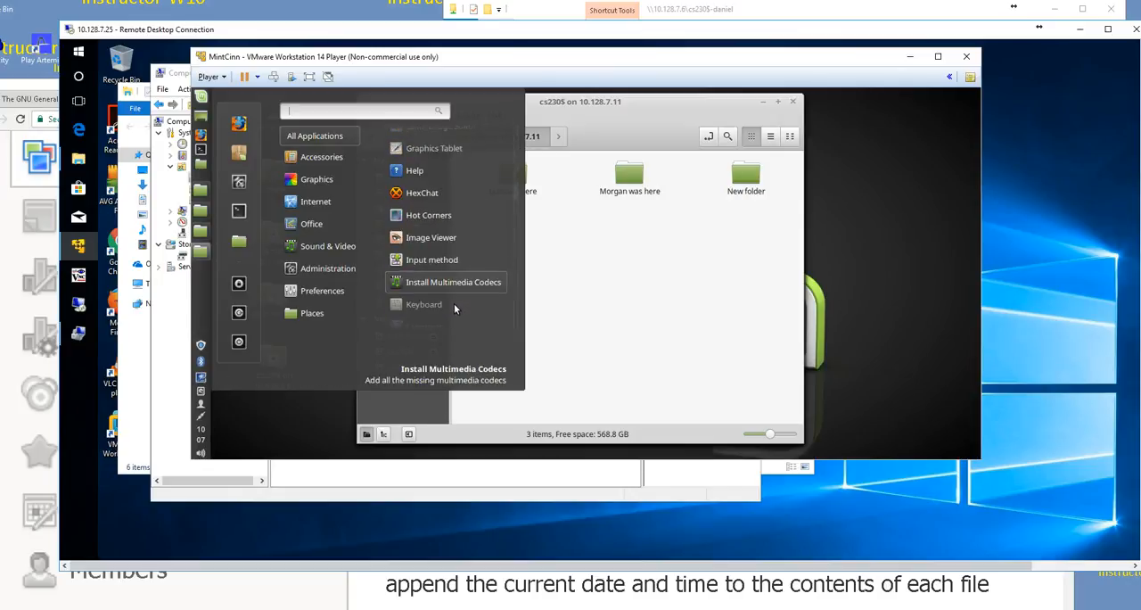
scroll(455, 307, "down", 6)
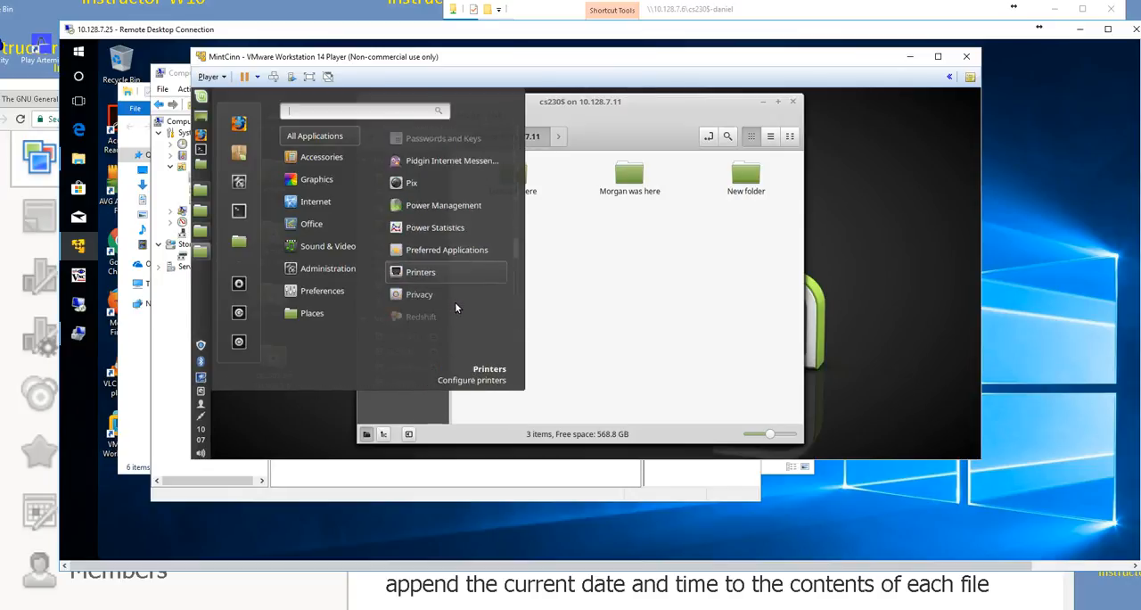
scroll(455, 307, "down", 8)
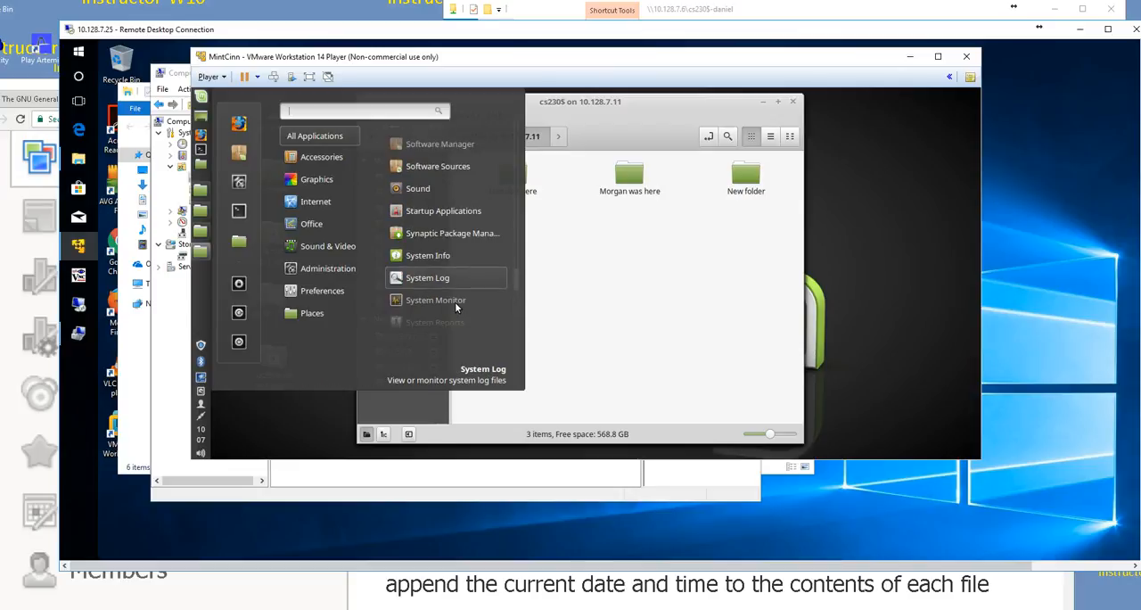
scroll(455, 306, "down", 2)
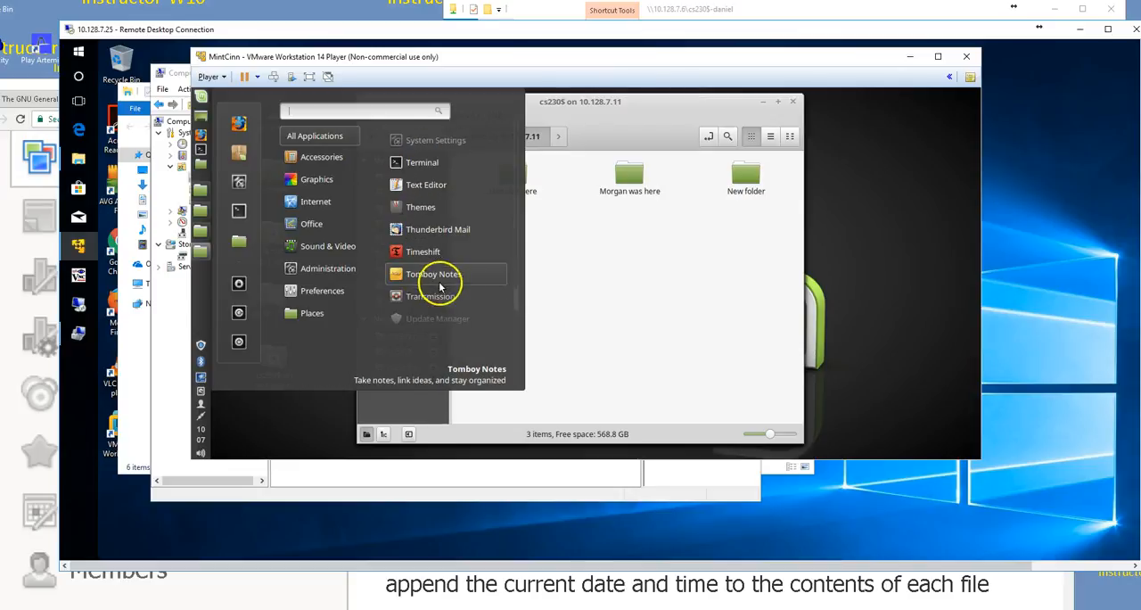
left_click(417, 185)
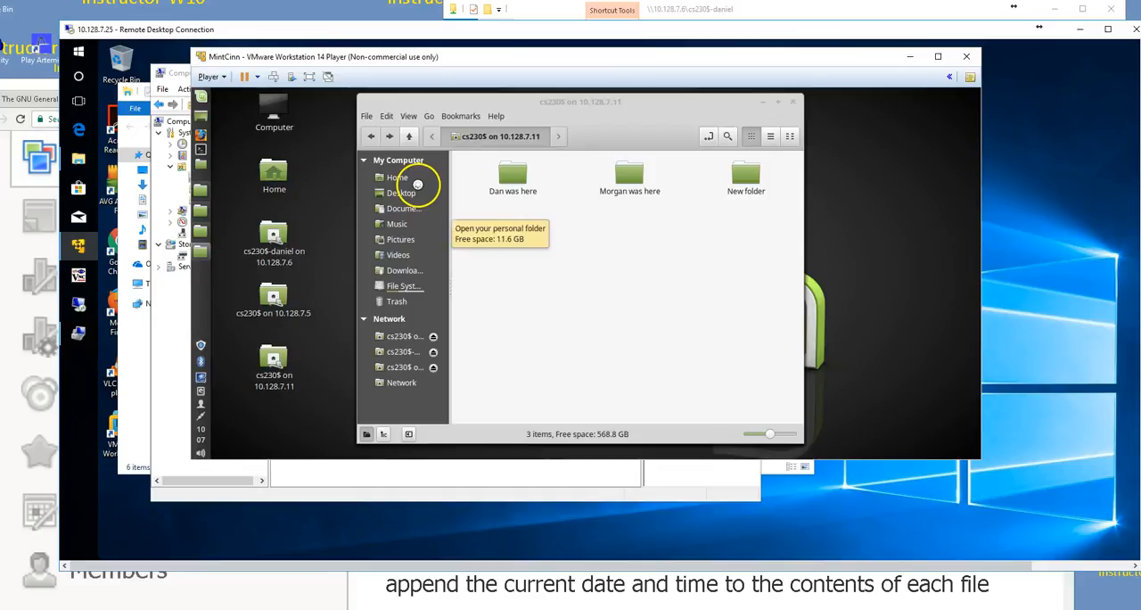
mouse_move(472, 117)
left_mouse_down()
mouse_move(606, 104)
mouse_move(574, 111)
mouse_move(583, 114)
left_mouse_up()
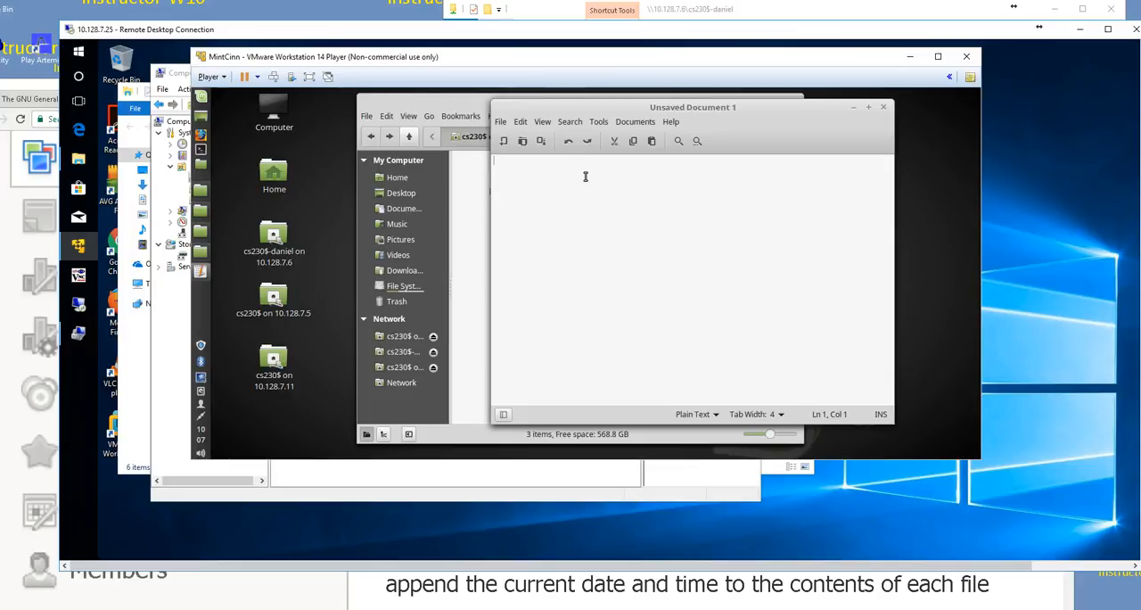
Step: Write the comment "#create a directory/folder named as first parameter", checking the assignment's wording, and add the command "mkdir $1" below it
type("#create a directory")
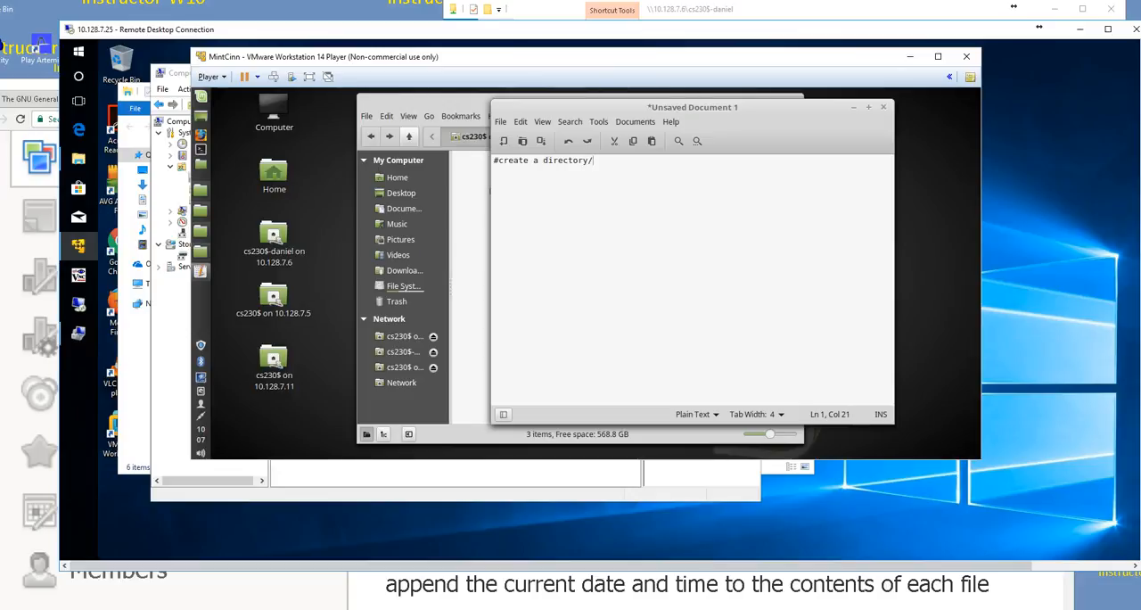
type("/folder")
key("alt+Tab")
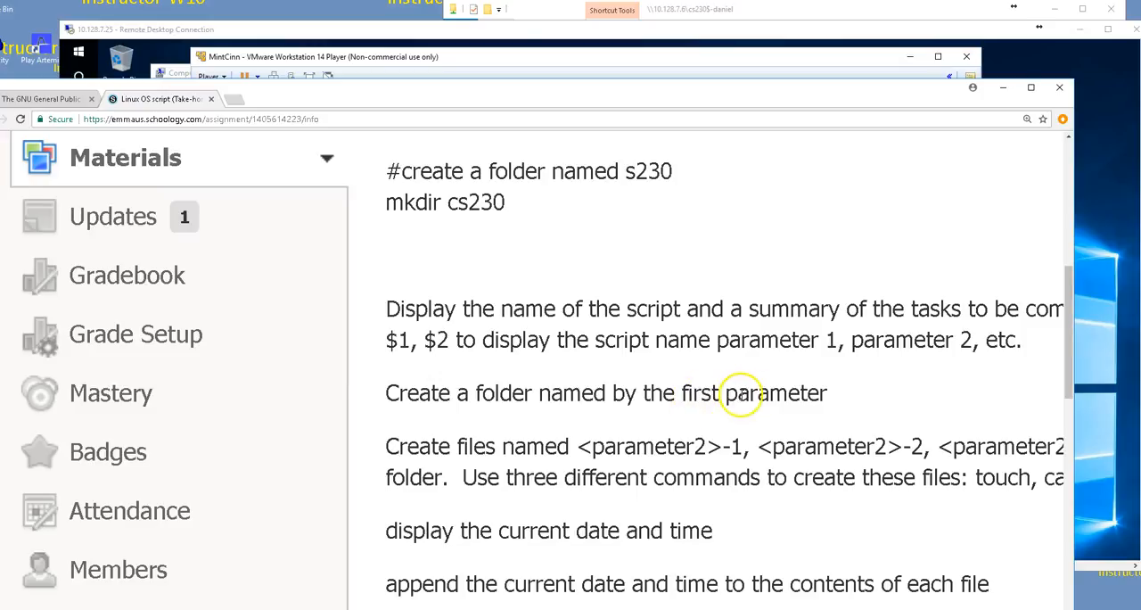
key("alt+Tab")
type("named ")
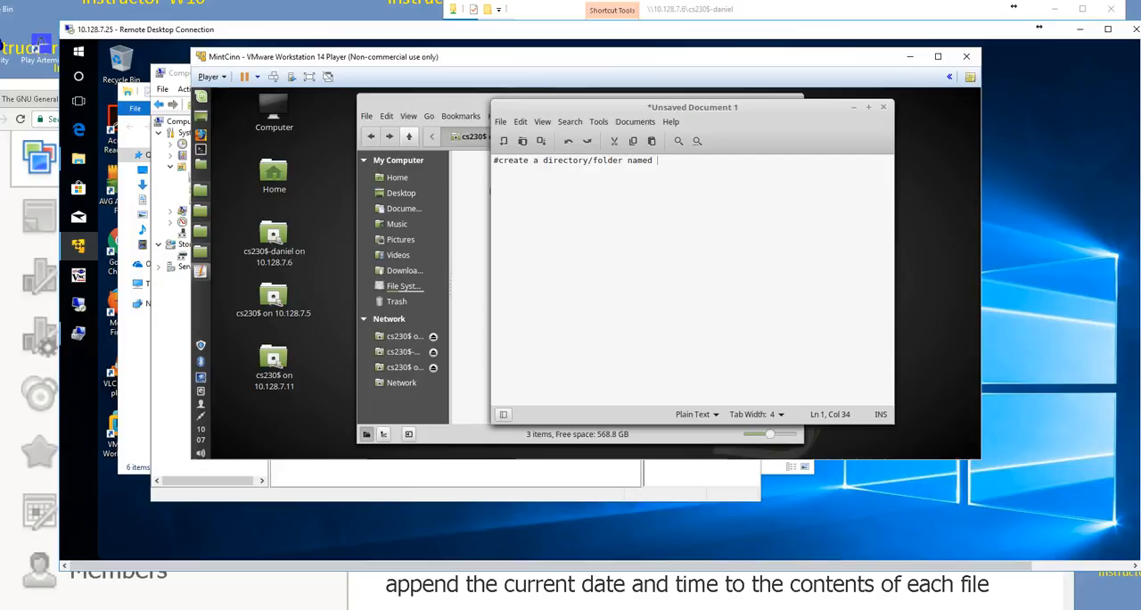
type("as")
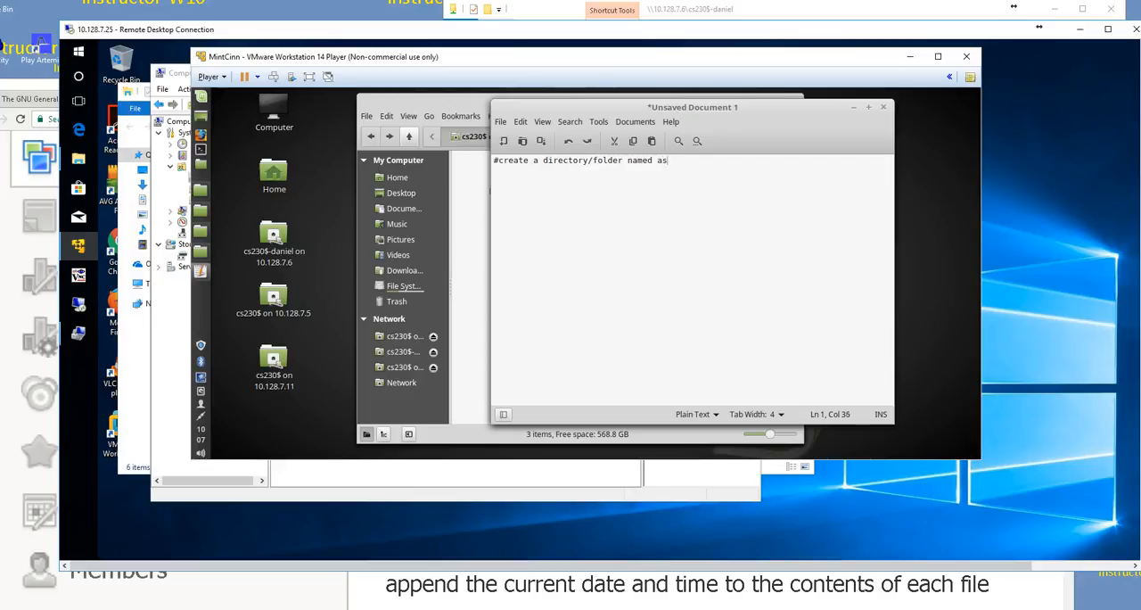
type(" first parameter")
key("Return")
type("kdir $1")
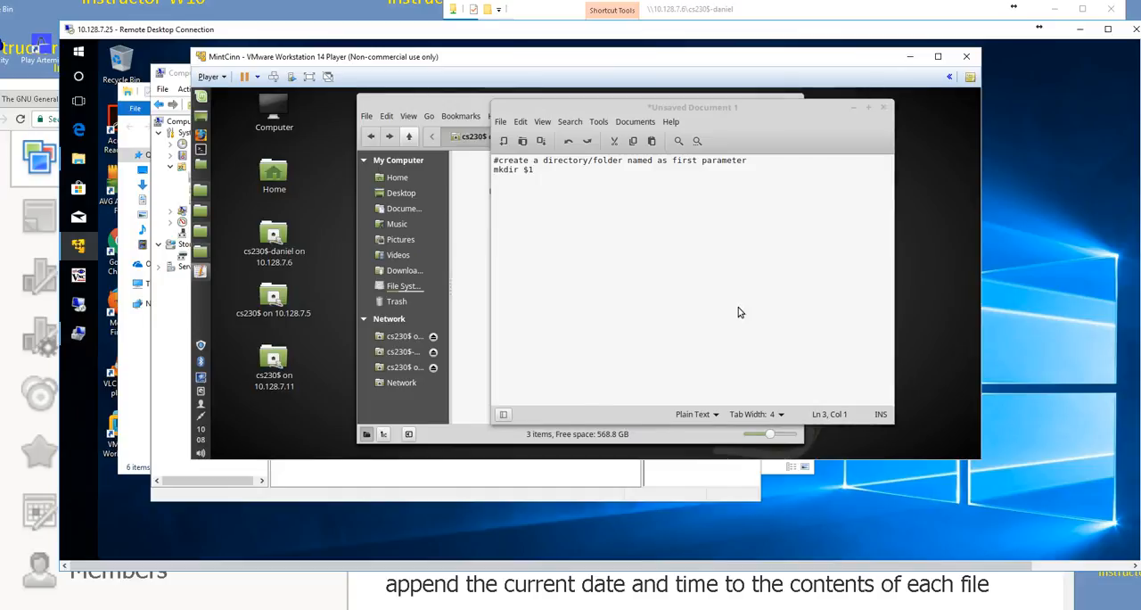
Step: Save the script in the Documents folder as midtermScript.sh
key("ctrl+s")
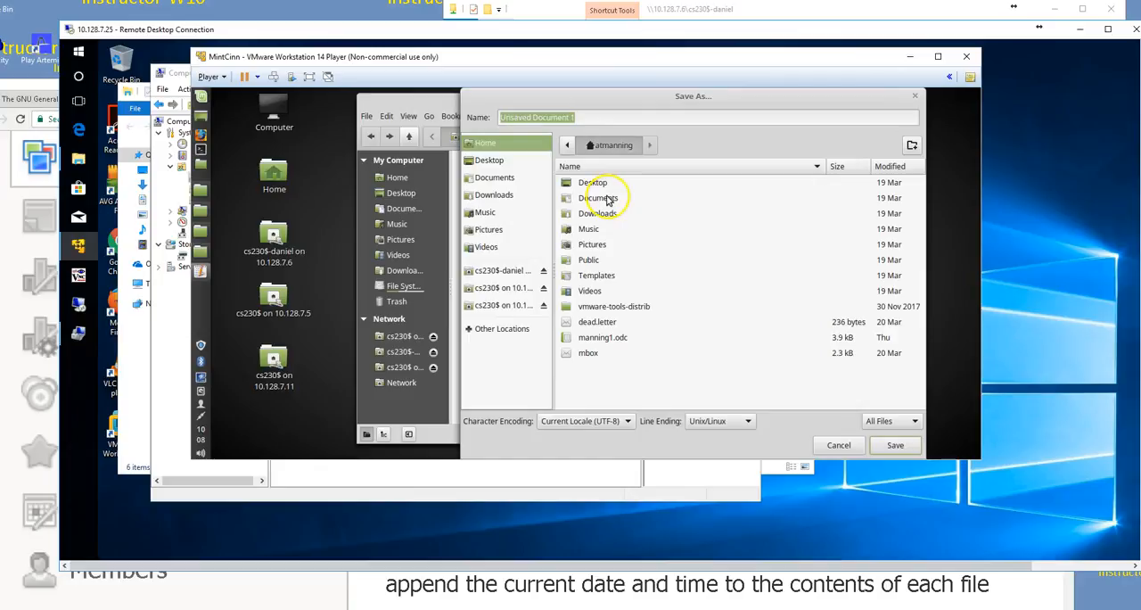
double_click(597, 198)
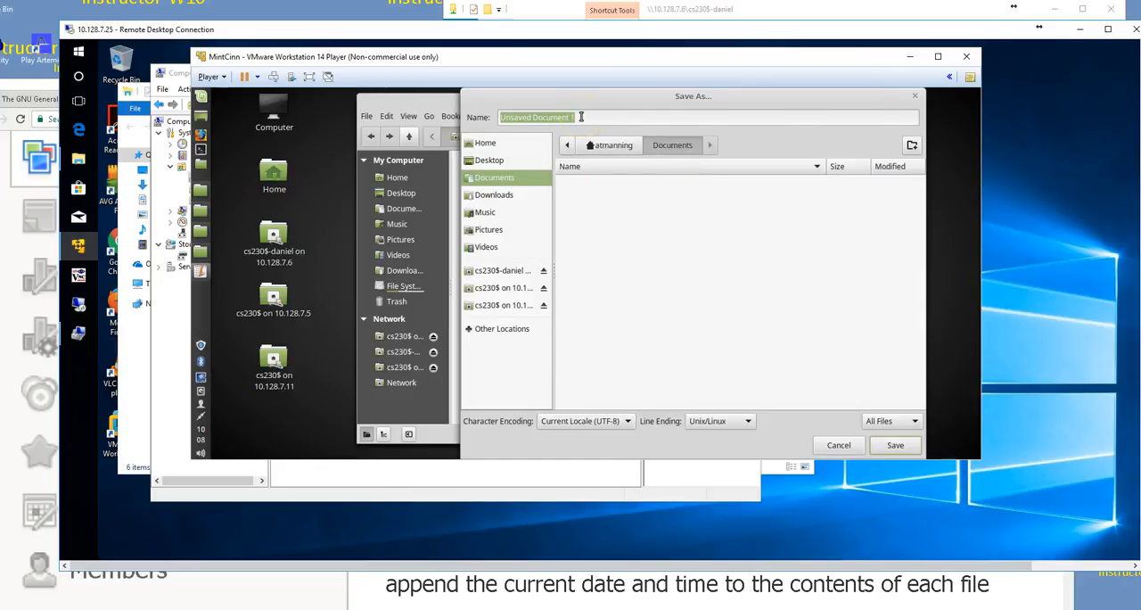
type("mi")
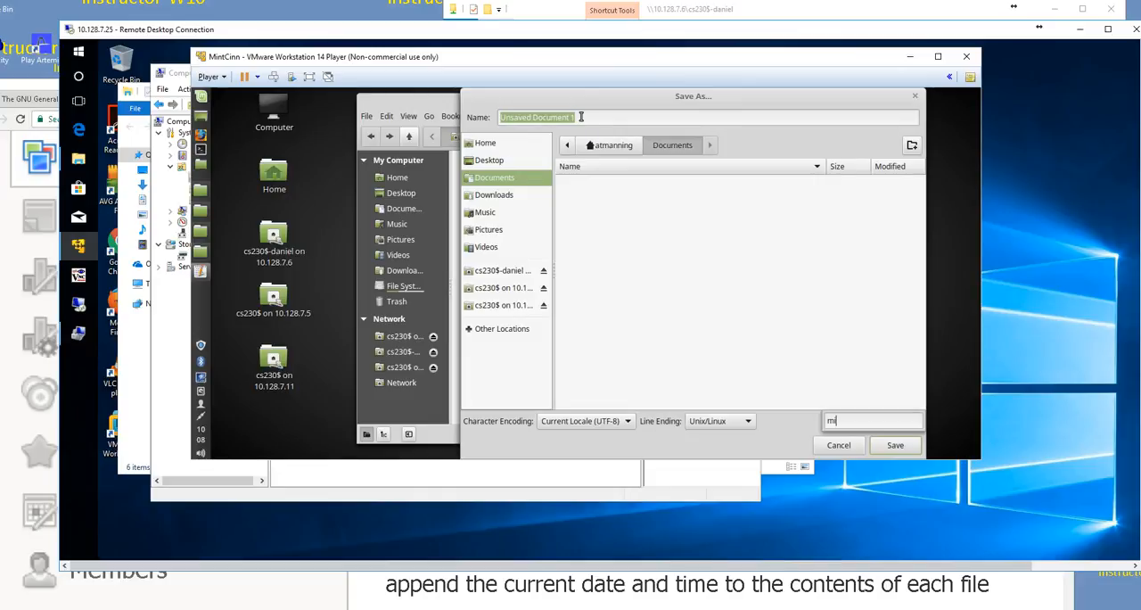
key("BackSpace")
left_click(587, 116)
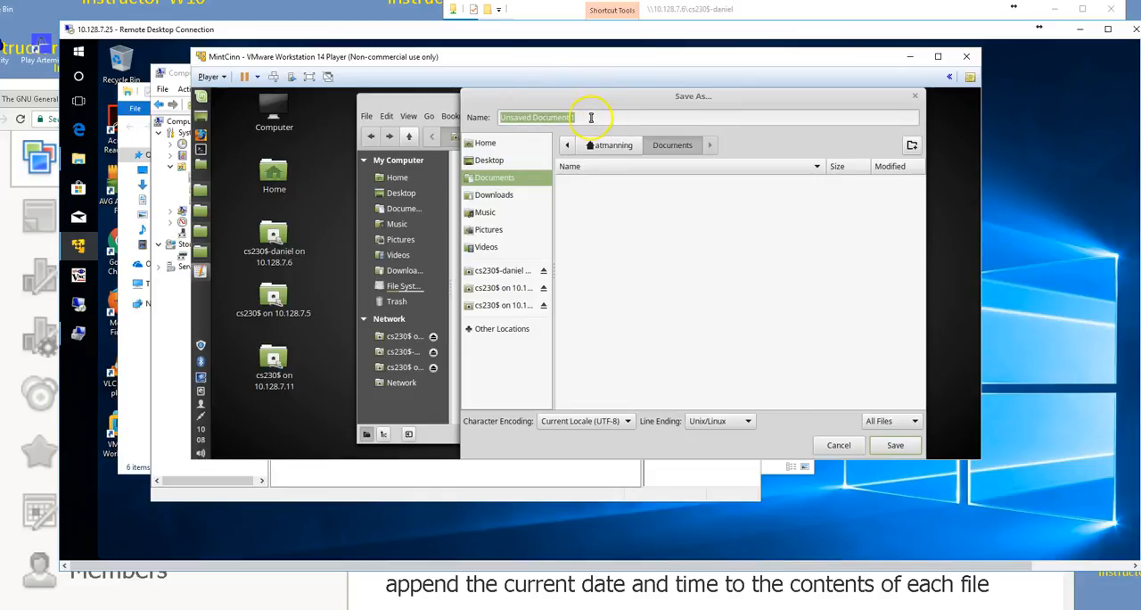
left_click_drag(575, 116, 484, 117)
type("midterm")
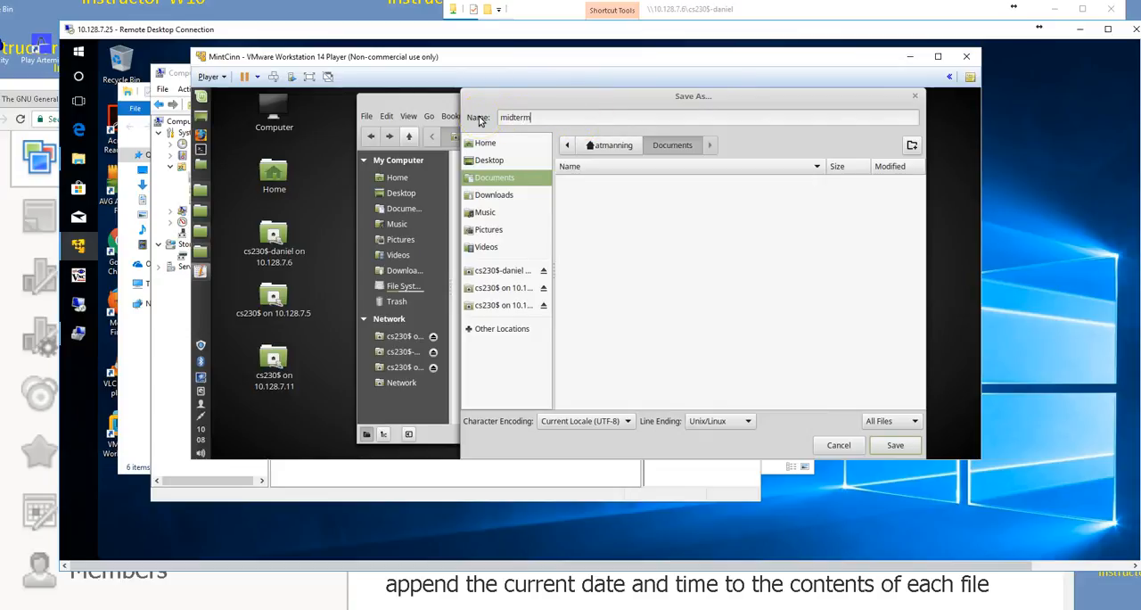
type("Script.sh")
key("Return")
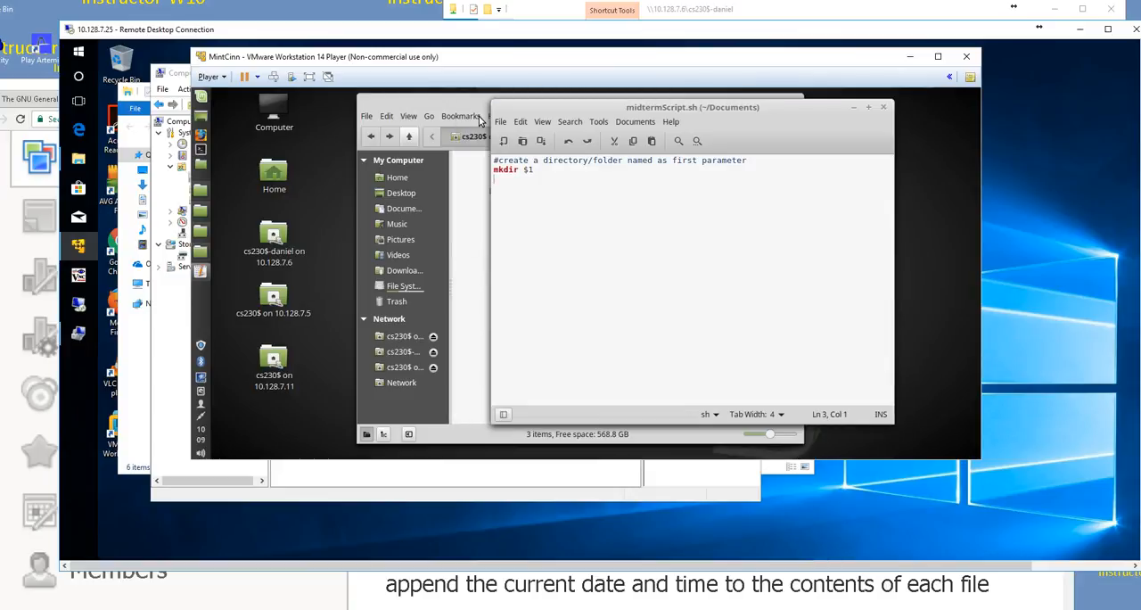
Step: Open a terminal, arrange it beside the script editor, and list the home folder's contents
left_click_drag(593, 114, 640, 121)
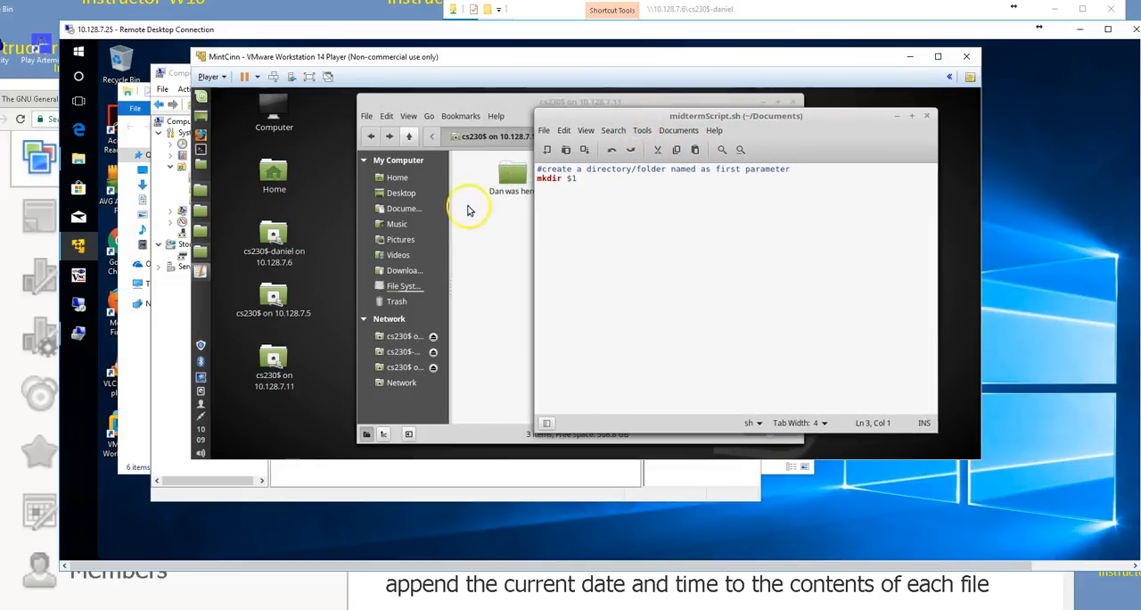
left_click(201, 151)
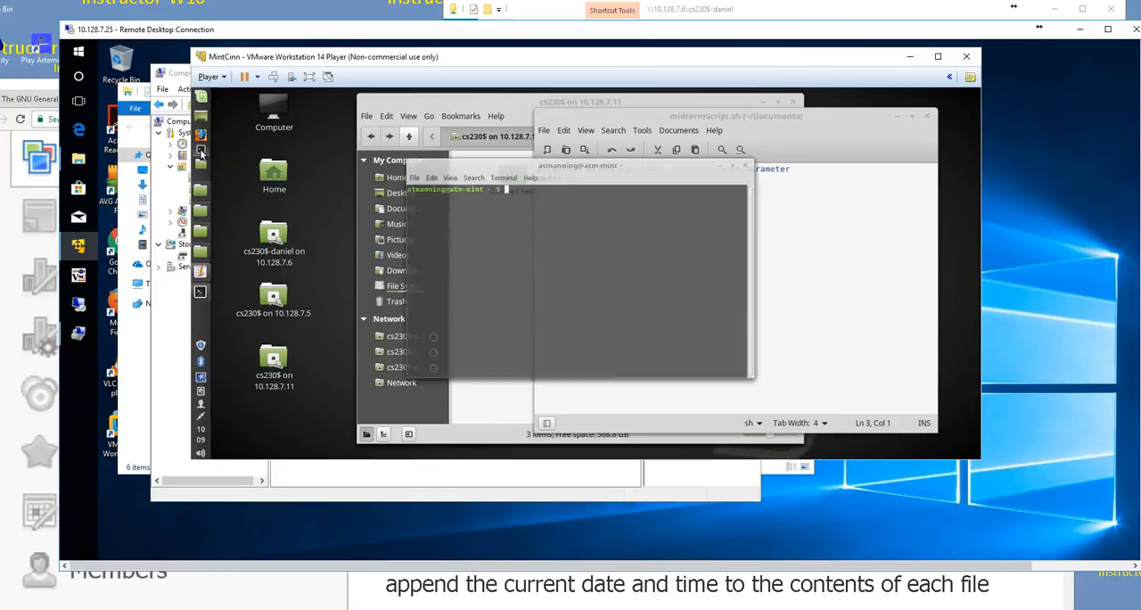
left_click_drag(428, 143, 355, 158)
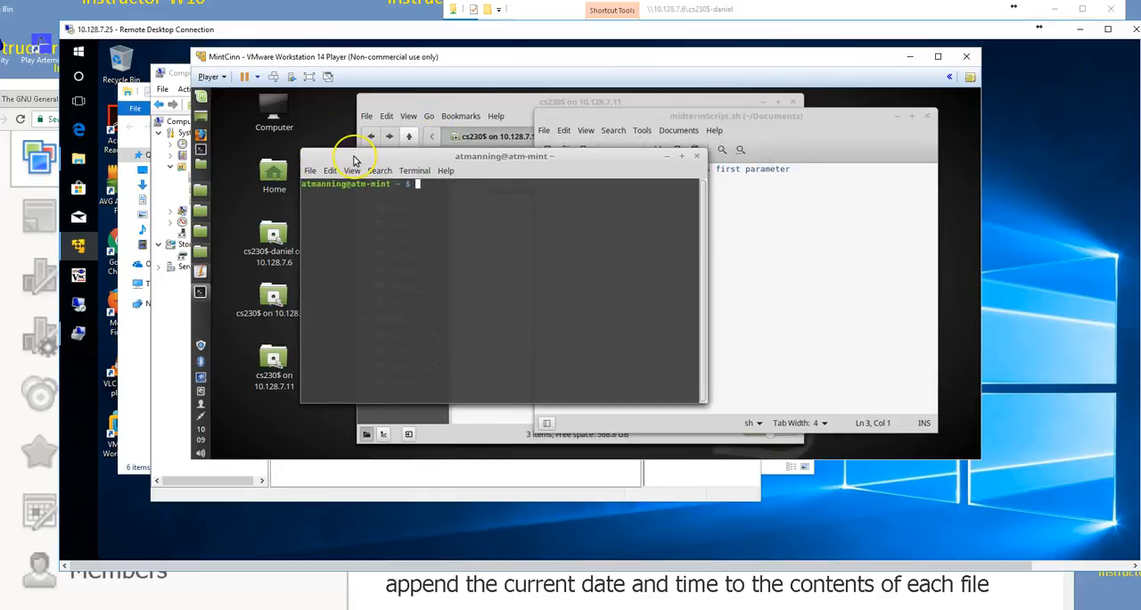
type("ls")
key("Return")
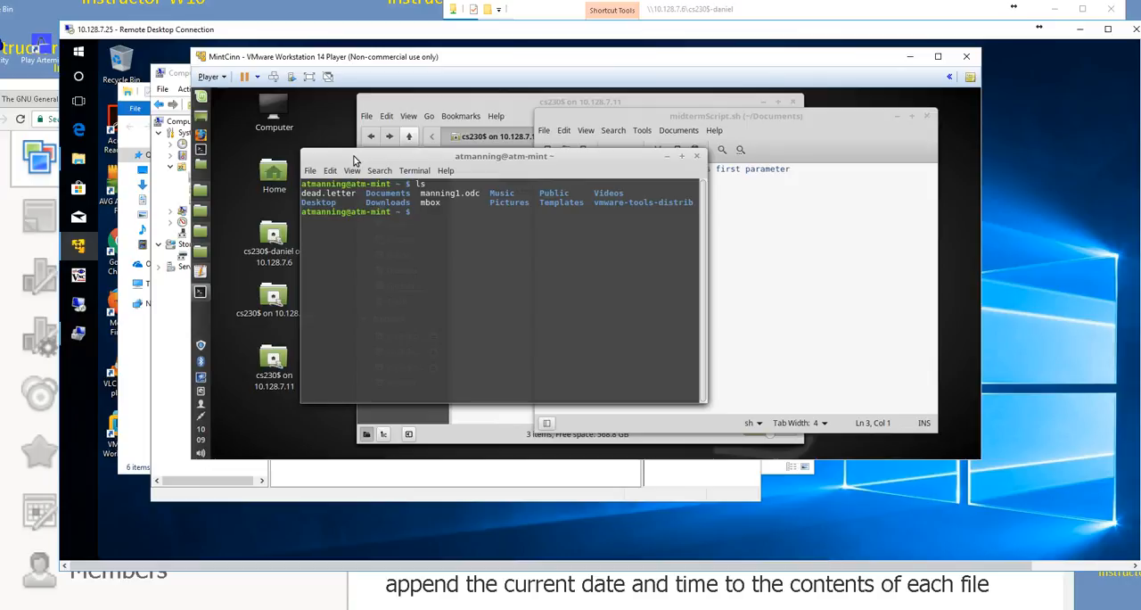
Step: Change the terminal's working directory to Documents and list its files
type("cd Doc")
key("Tab")
key("Return")
type("ls")
key("Return")
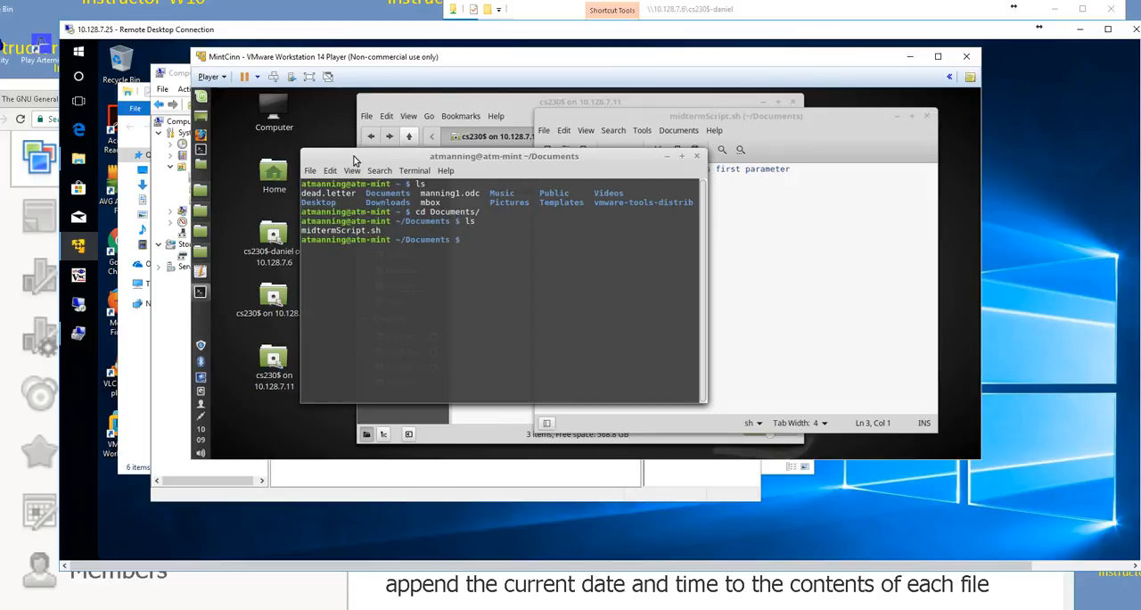
Step: Run midtermScript.sh with sh, passing a first name as the parameter, and list the Documents folder to check the result
type("sh mid")
key("Tab")
type("arthur")
key("Return")
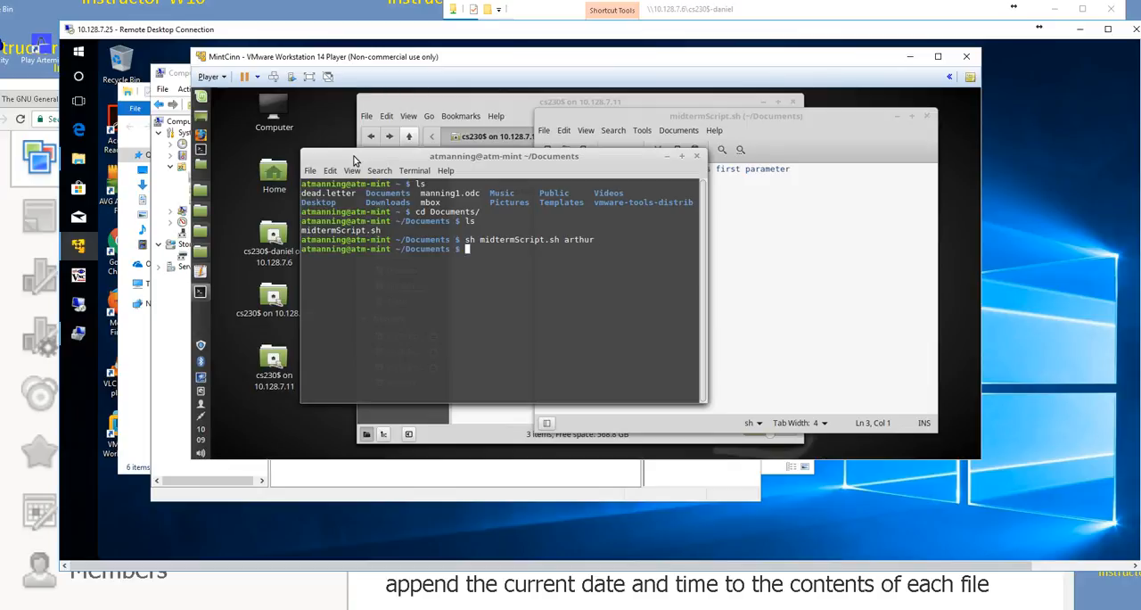
type("ls")
key("Return")
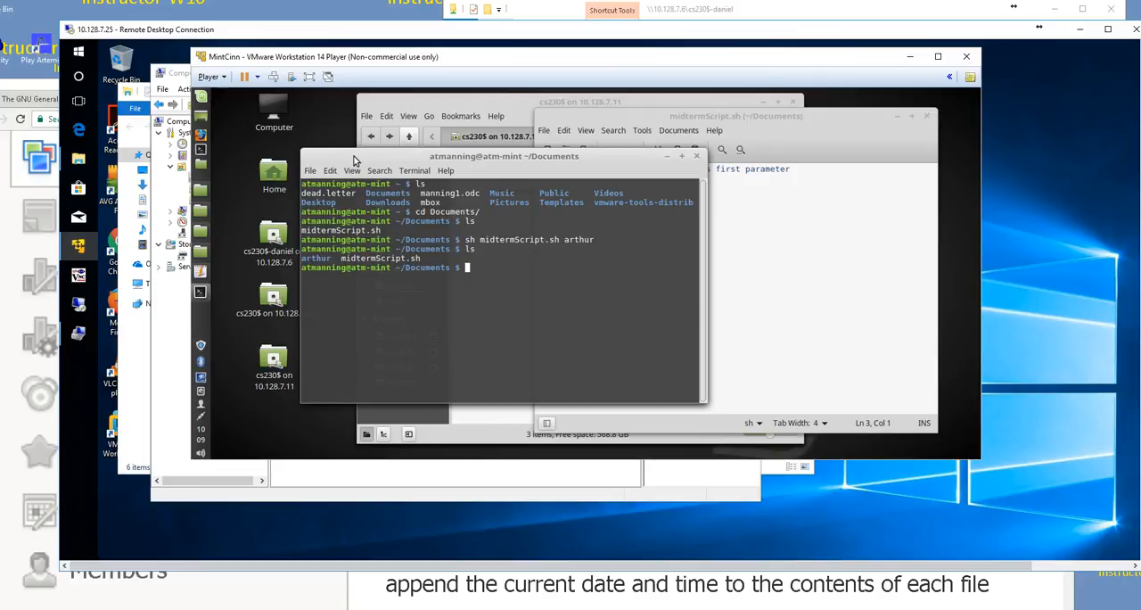
Step: Enlarge the virtual machine window and rearrange the terminal and script editor so both are fully readable
left_click(443, 138)
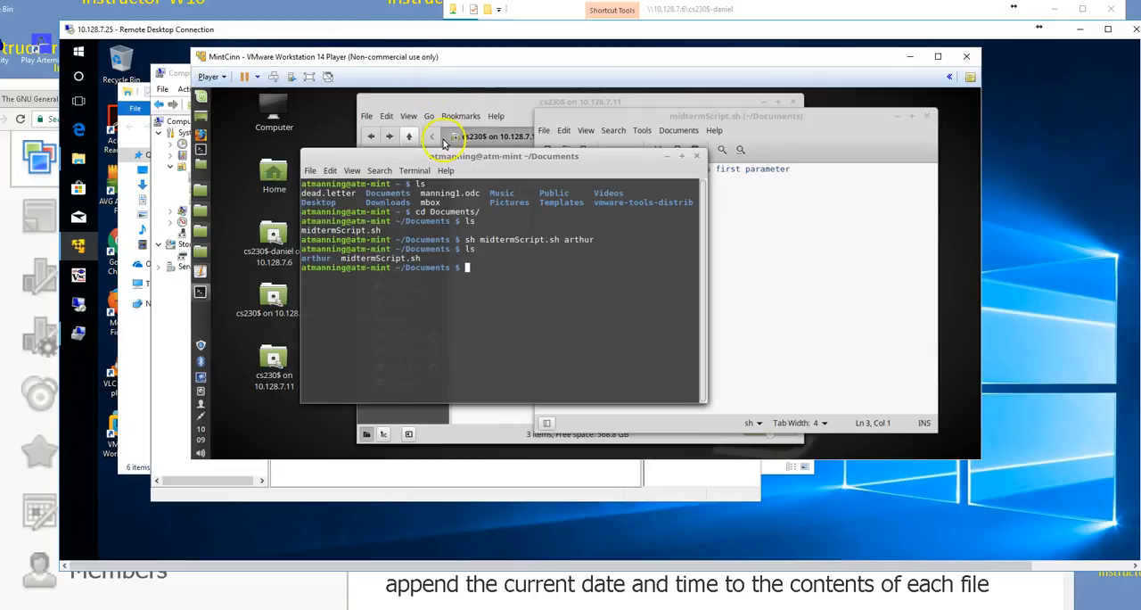
left_click_drag(420, 155, 340, 174)
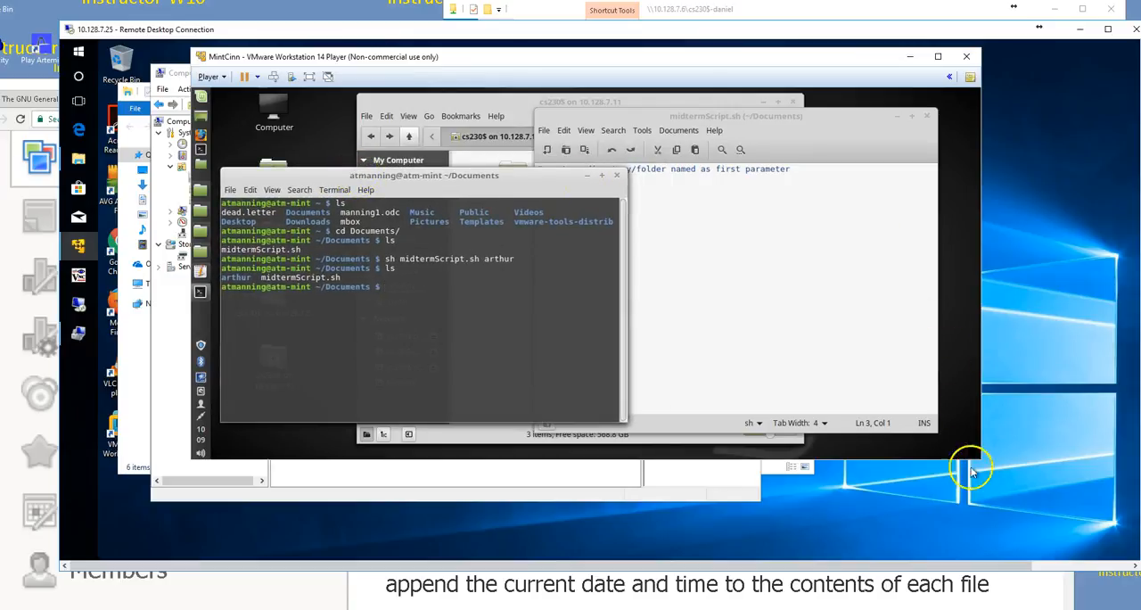
left_click_drag(981, 460, 1072, 517)
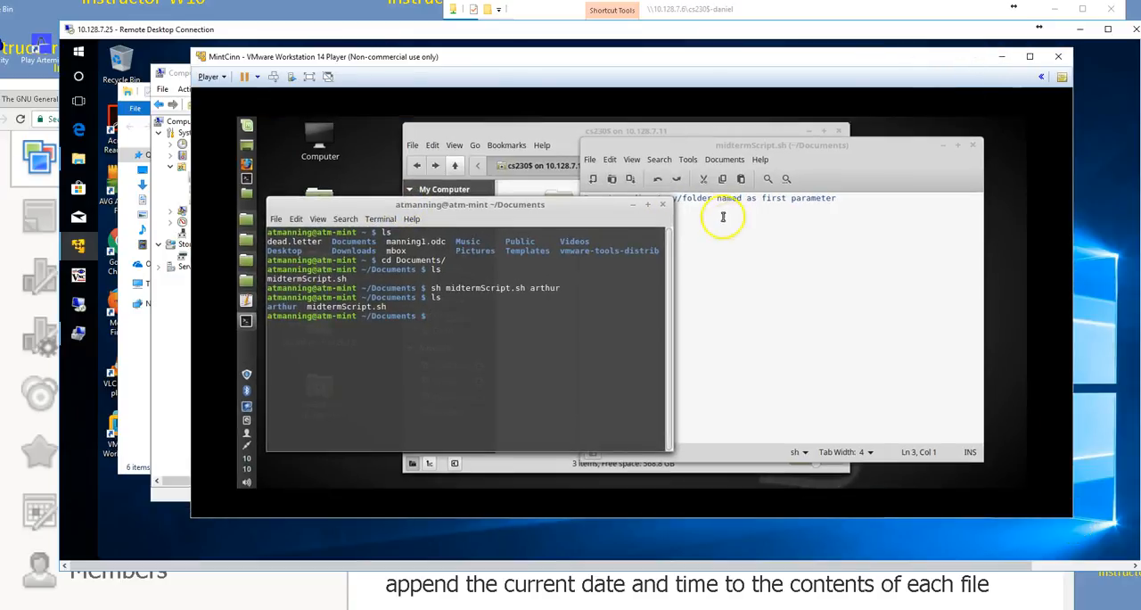
left_click_drag(668, 121, 757, 106)
left_click(710, 171)
Step: Add the comment "# $1 - first parameter" beneath the script's opening comment
left_click(912, 159)
key("Return")
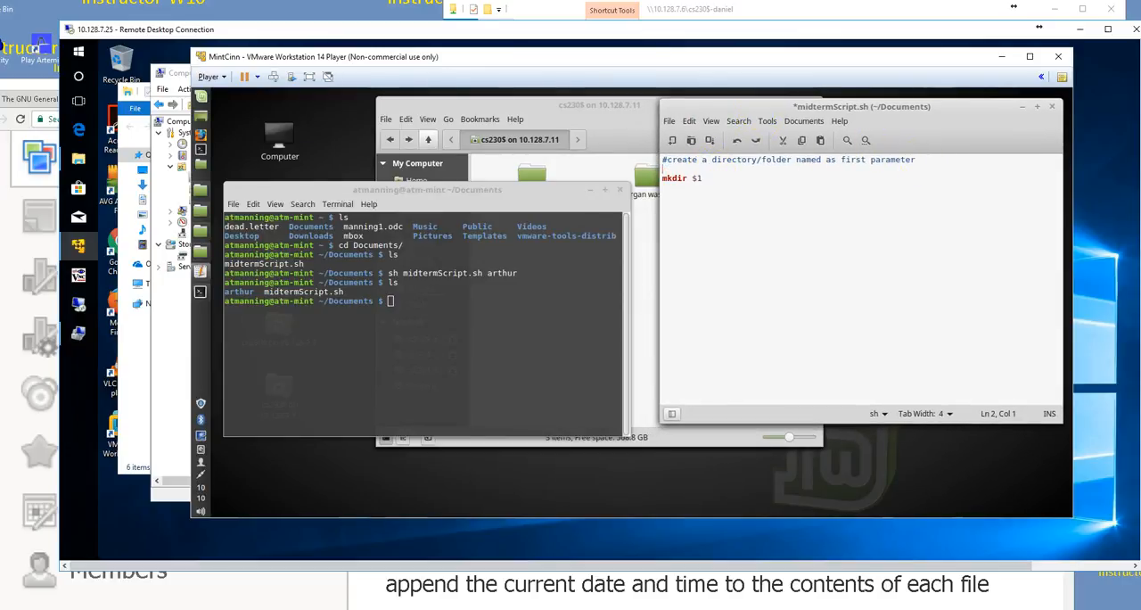
type("# $1 - first parameter")
key("Return")
Step: Add the comment "# $2 - second parameter to this script" above the mkdir command and return the cursor to the script's beginning
type("# ")
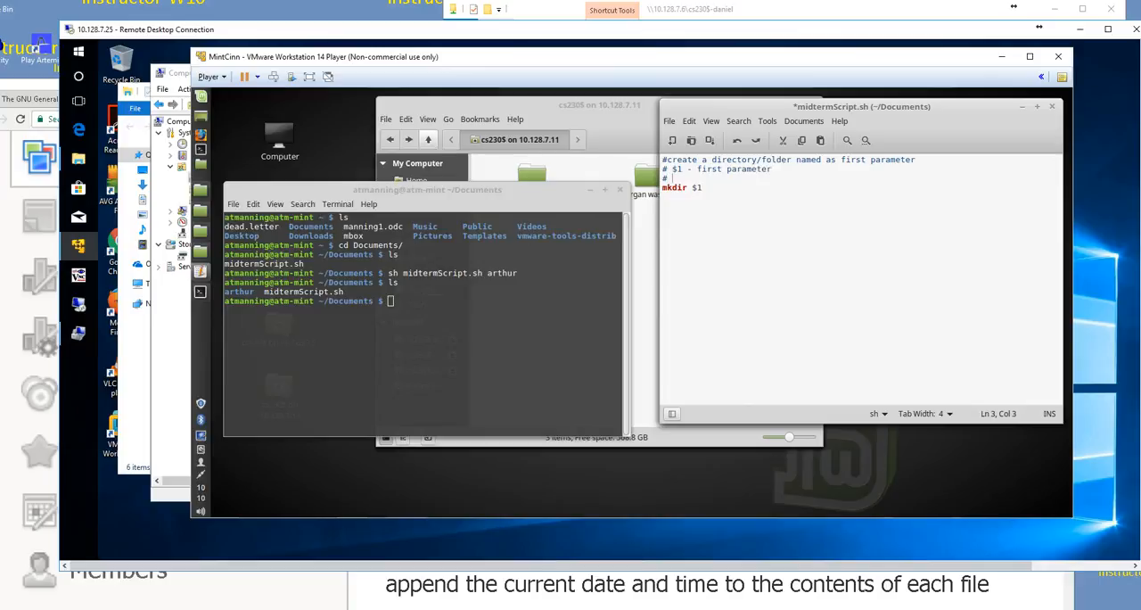
type("$2 - second parameter to the")
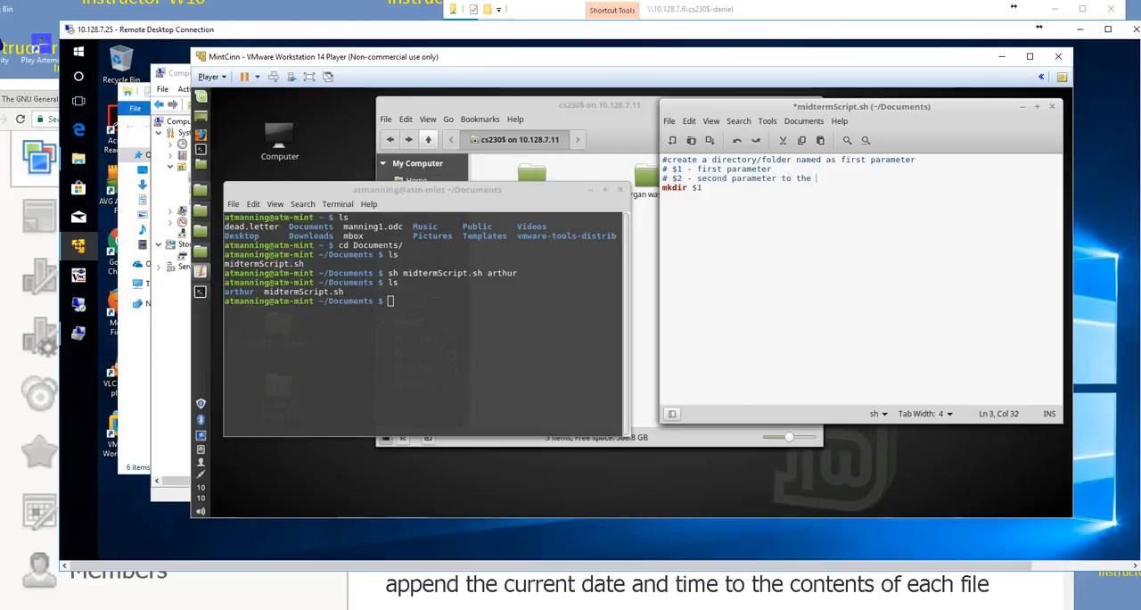
key("BackSpace")
key("BackSpace")
type("is script")
left_click(710, 195)
left_click(663, 161)
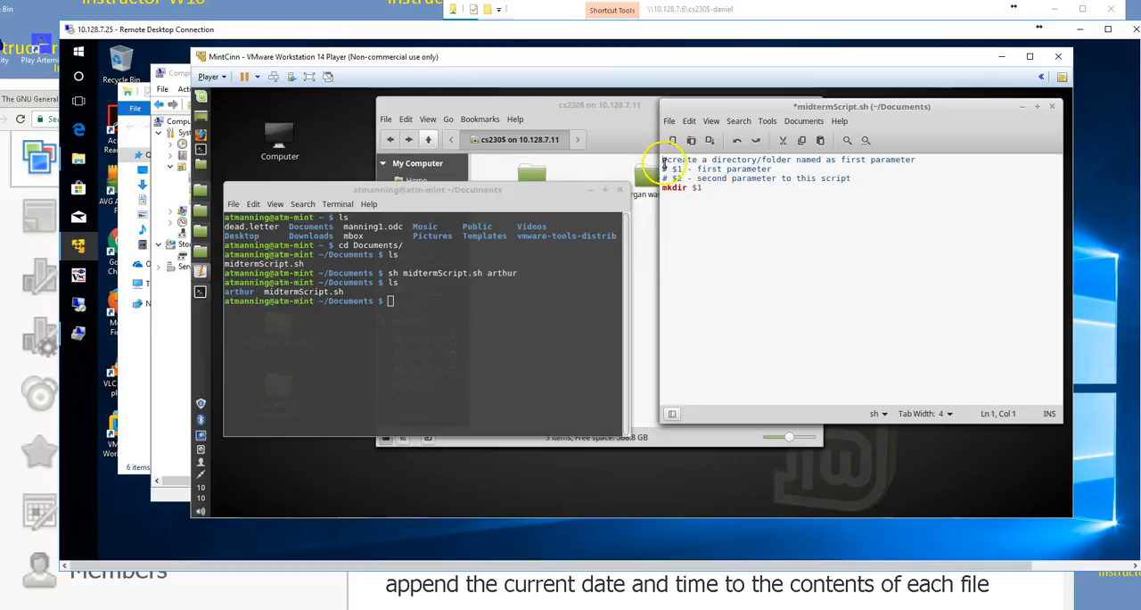
Step: Insert blank lines at the script's beginning and add a comment line reading "# Author:" followed by the author's full name
key("Return")
key("Return")
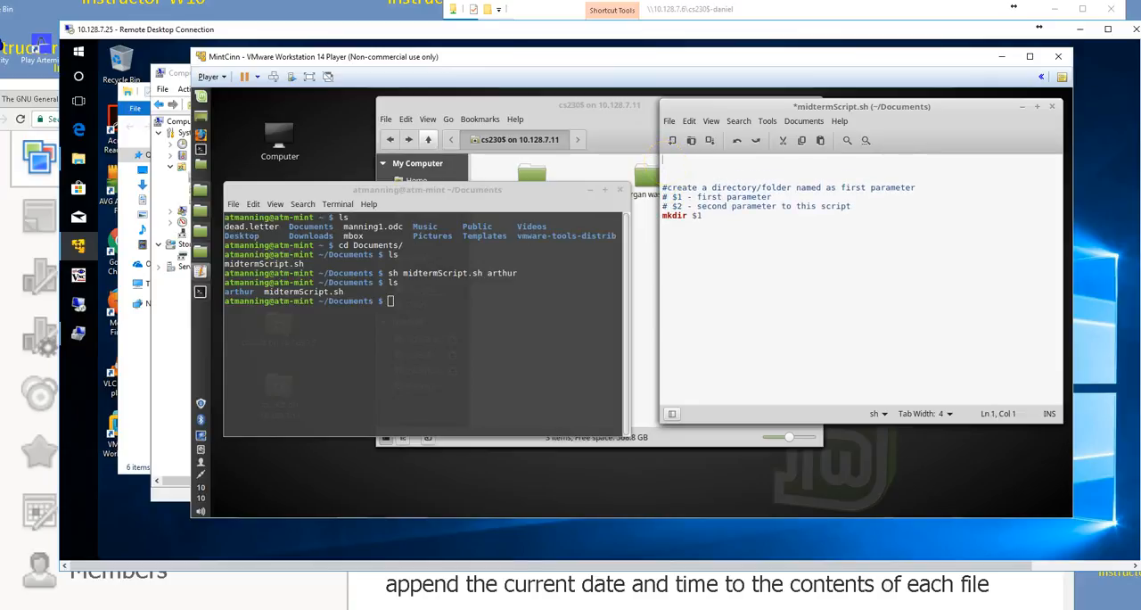
type("#")
type("Author: Arthur T. Manning")
key("Return")
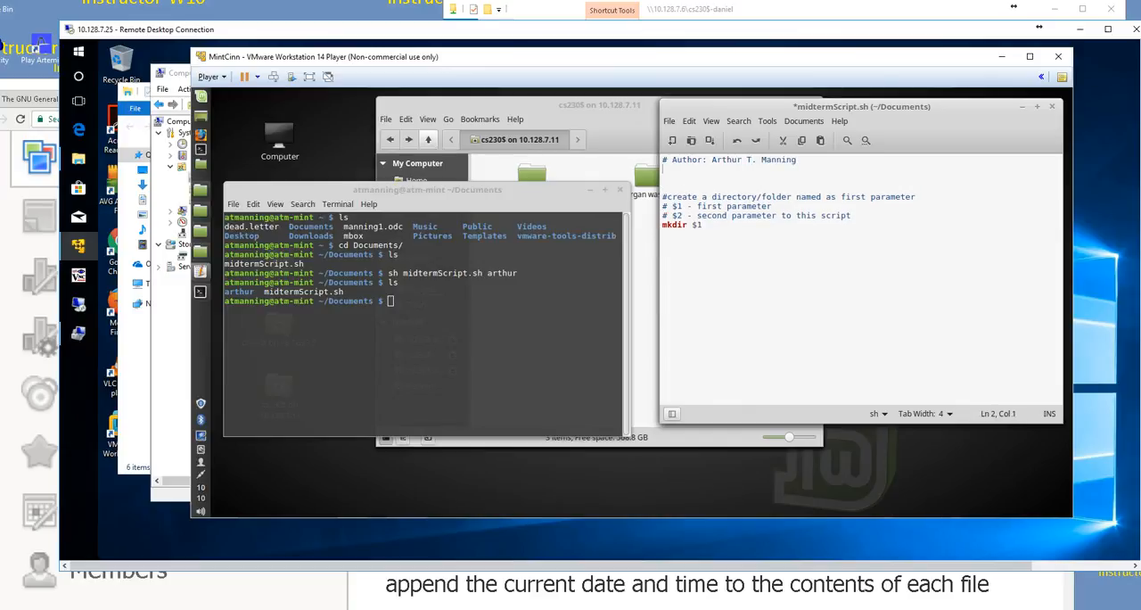
Step: Add a line beneath the mkdir command and review the assignment page's folder and file-creation tasks in the browser
left_click(738, 256)
key("Return")
key("alt+Tab")
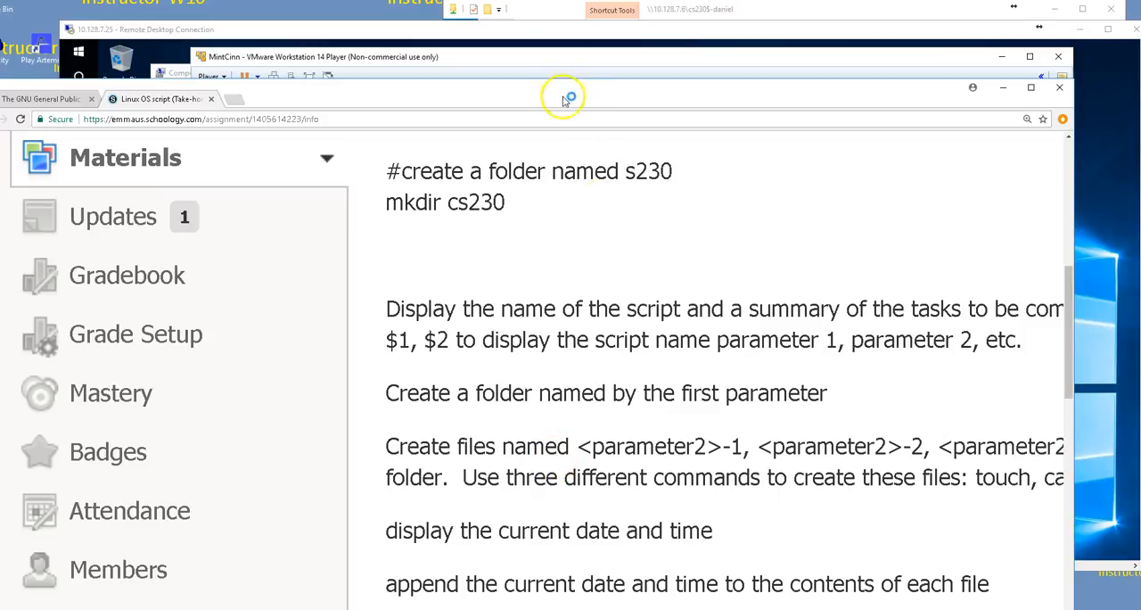
left_click_drag(563, 100, 580, 30)
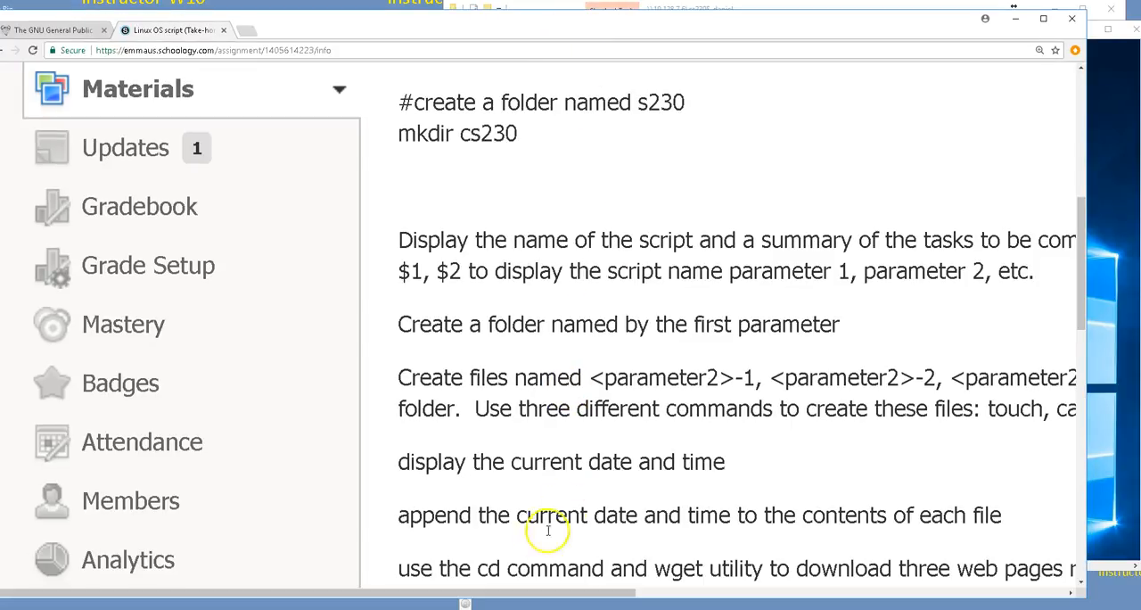
left_click_drag(529, 595, 660, 597)
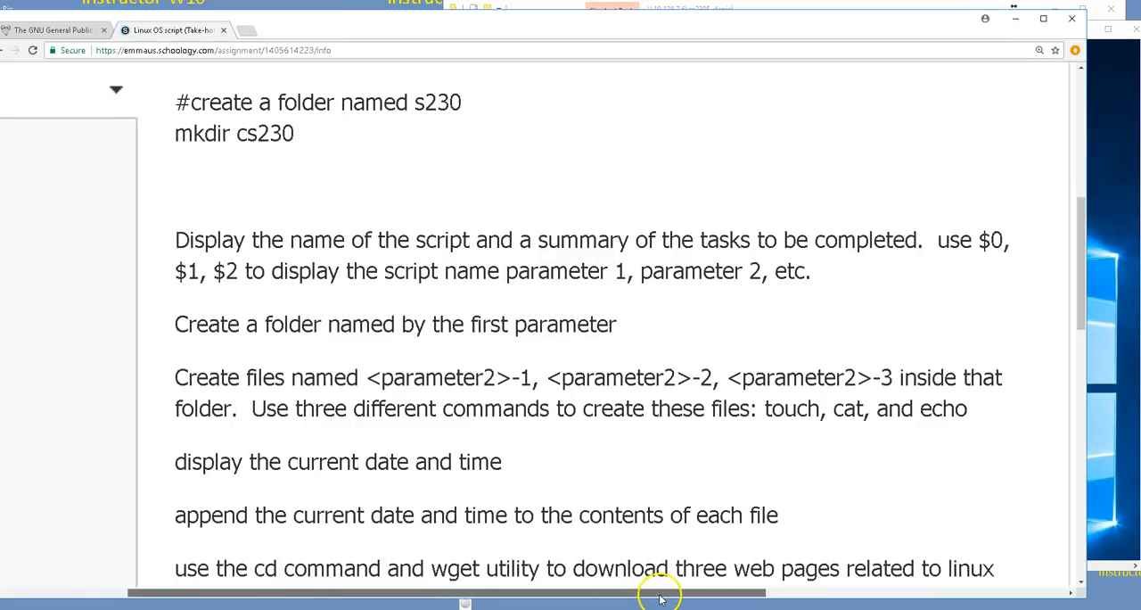
key("alt+Tab")
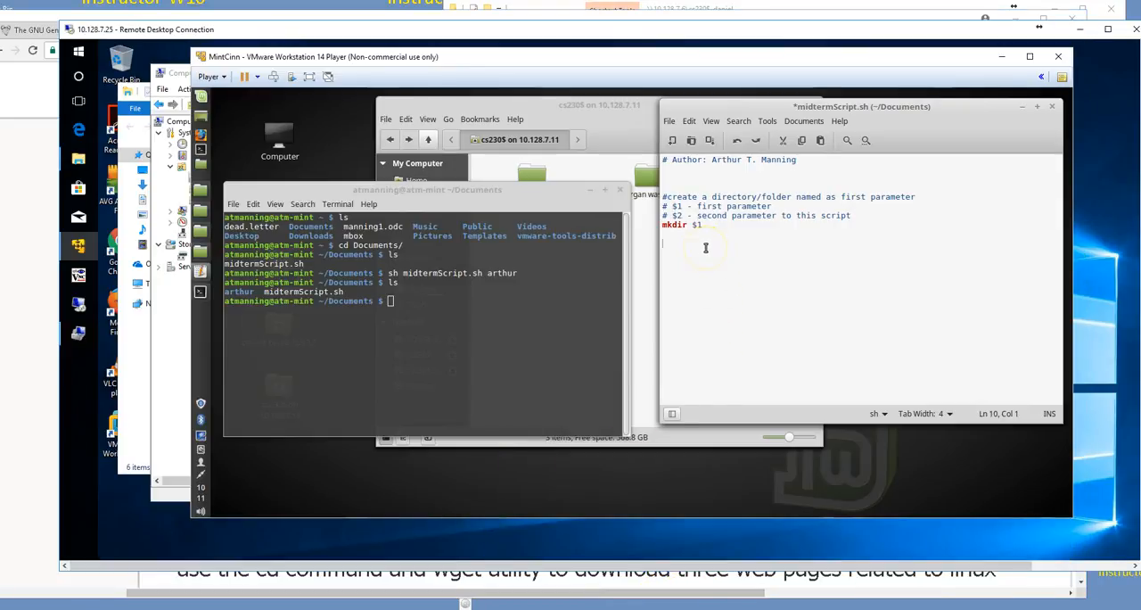
key("alt+Tab")
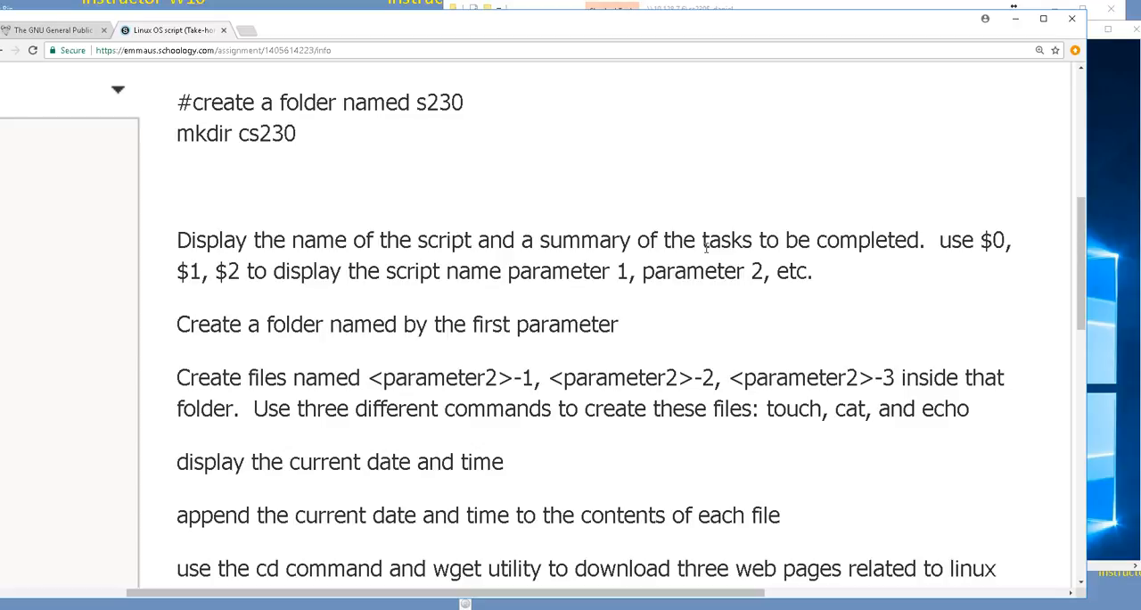
key("alt+Tab")
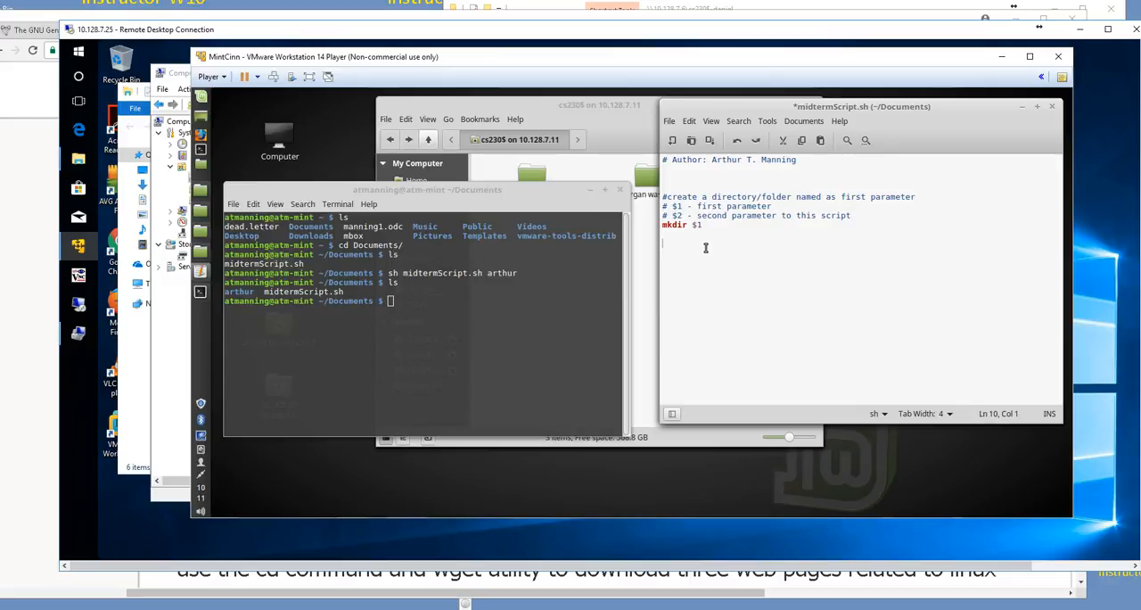
Step: Add the line "date >$1/$2-1" beneath mkdir, checking the file naming against the assignment page
type("date >$1/$1-1")
key("alt+Tab")
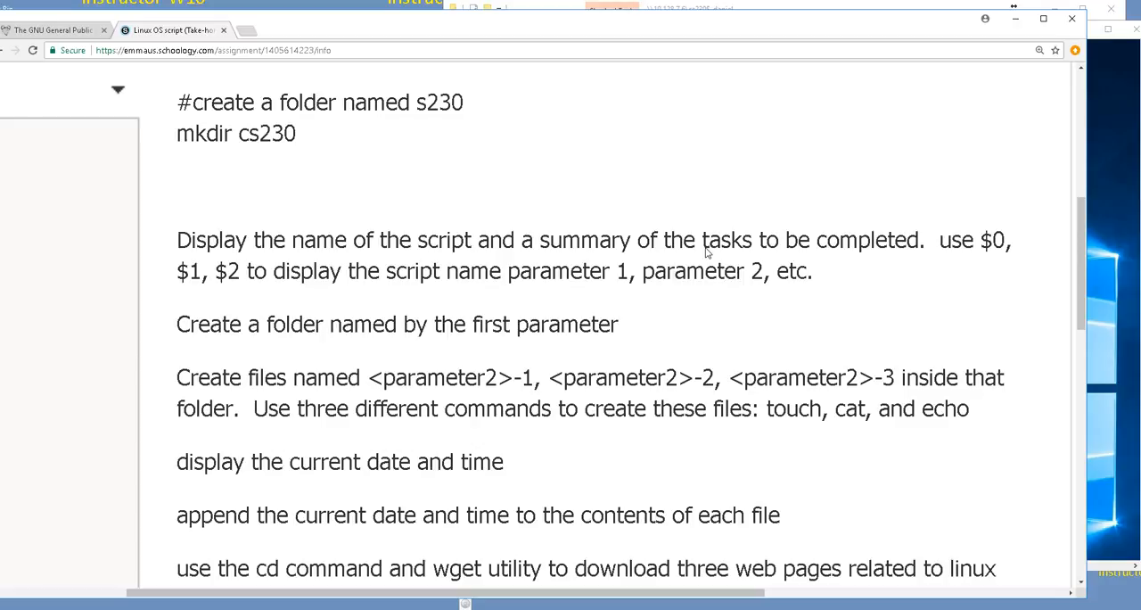
key("alt+Tab")
key("BackSpace")
key("BackSpace")
key("BackSpace")
key("BackSpace")
type("$2-1")
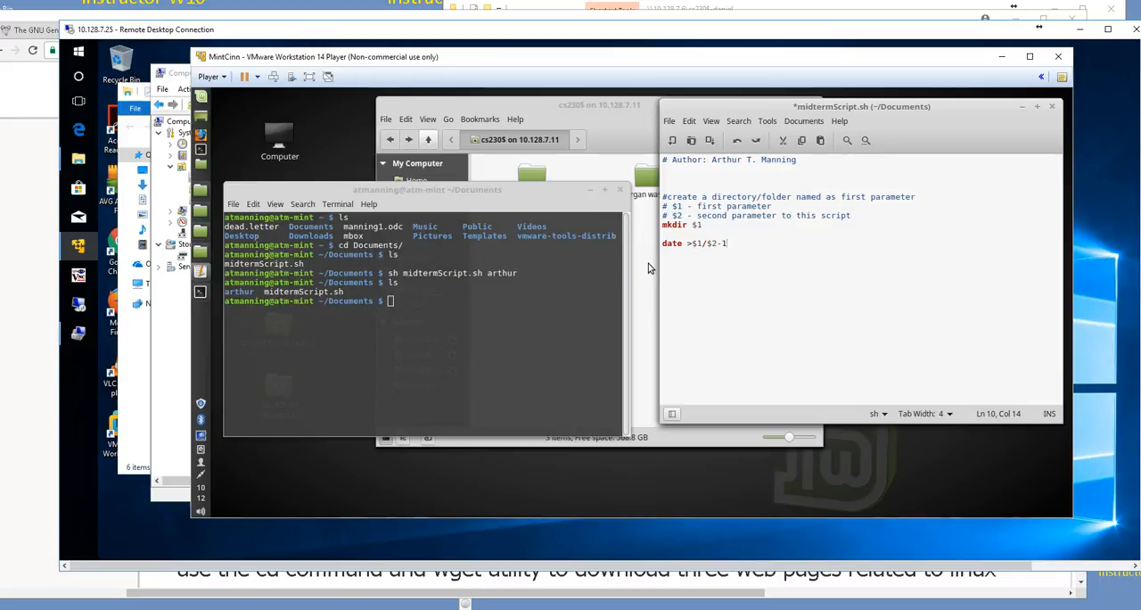
Step: Add the lines "date >$1/$2-2" and "date >$1/$2-3" beneath the first date command
key("Return")
type("date >$1/$2-2")
key("Return")
type("date >$1/$2-2")
key("BackSpace")
type("3")
left_click(646, 264)
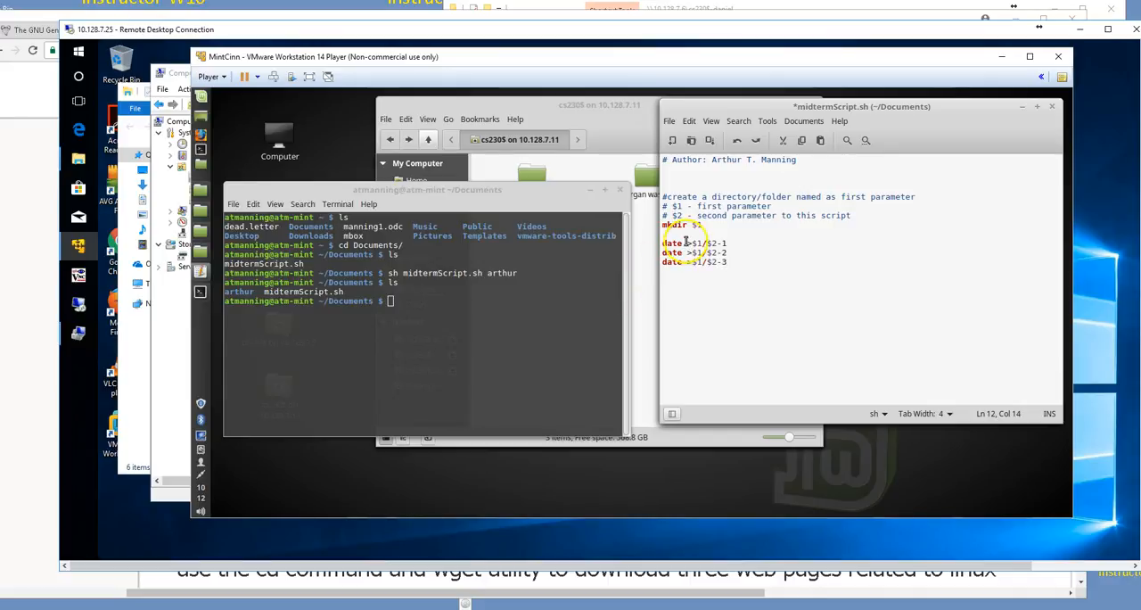
Step: Insert blank lines above the date commands and add the comment "# create a file in folder $1 created above"
left_click(668, 230)
key("Return")
key("Return")
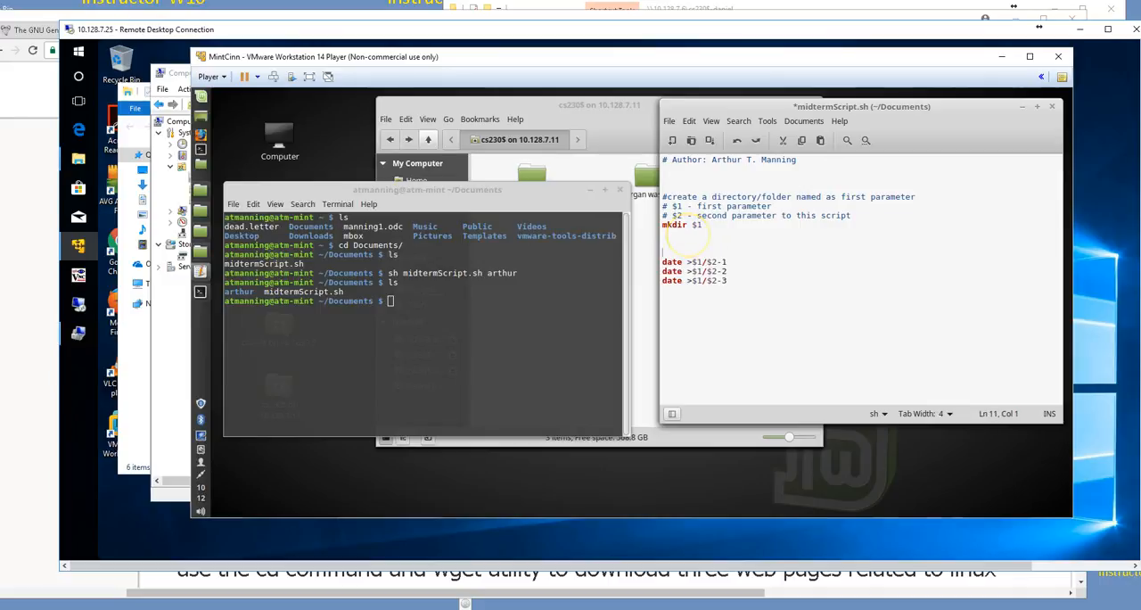
type("# create a file i fo")
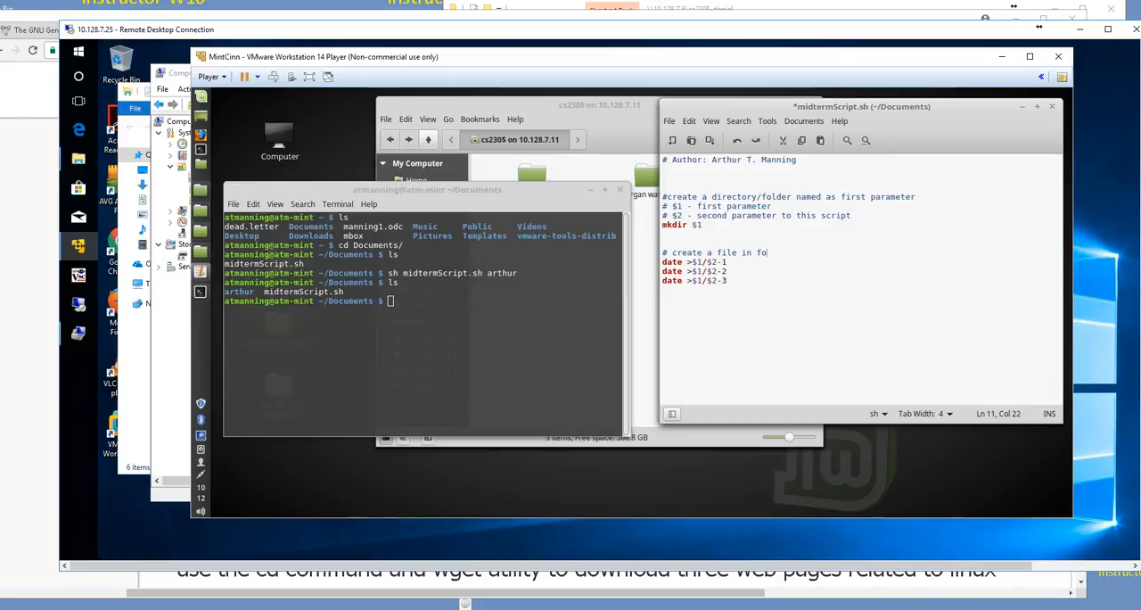
type("lder $1 created above")
Step: Reword the comment above the date commands to "create multiple files in folder $1 created above" and save the script
left_click(713, 252)
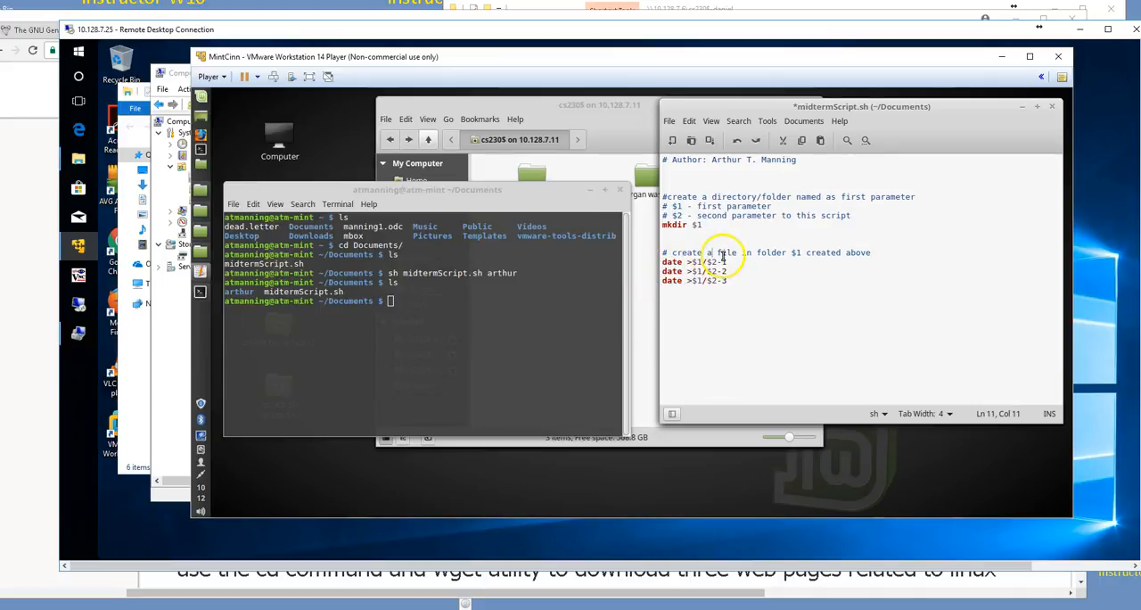
key("BackSpace")
type("multiple")
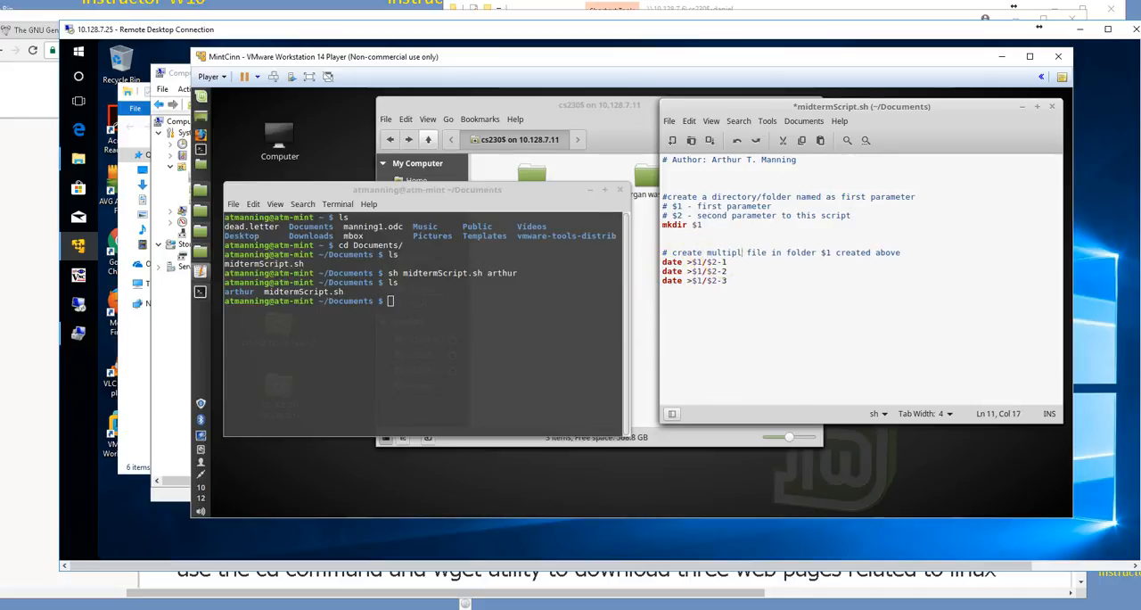
left_click(772, 255)
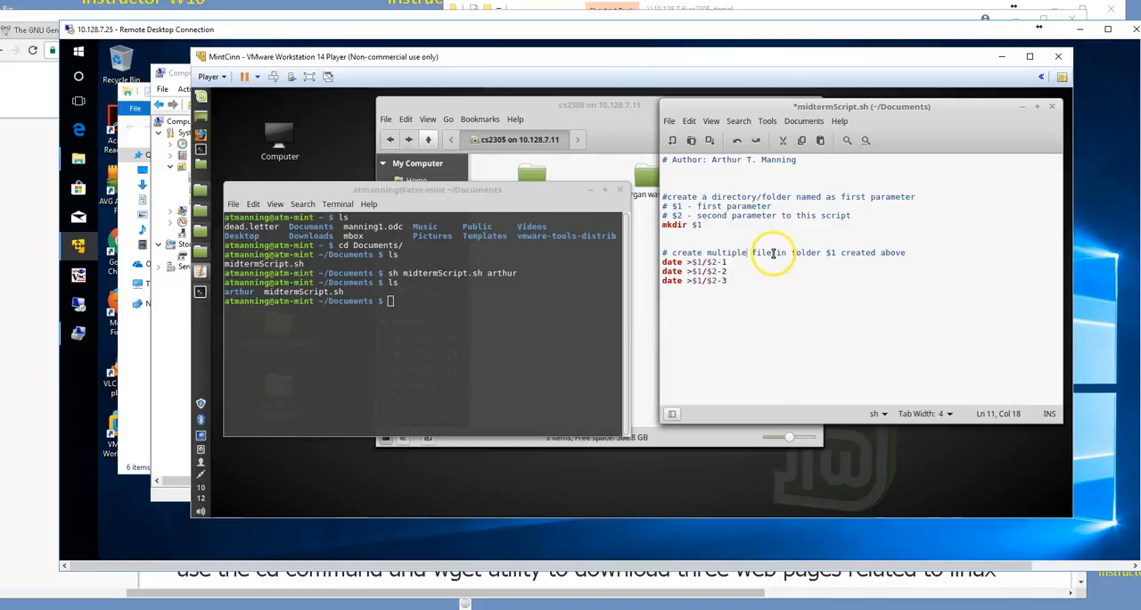
type("s")
left_click(936, 254)
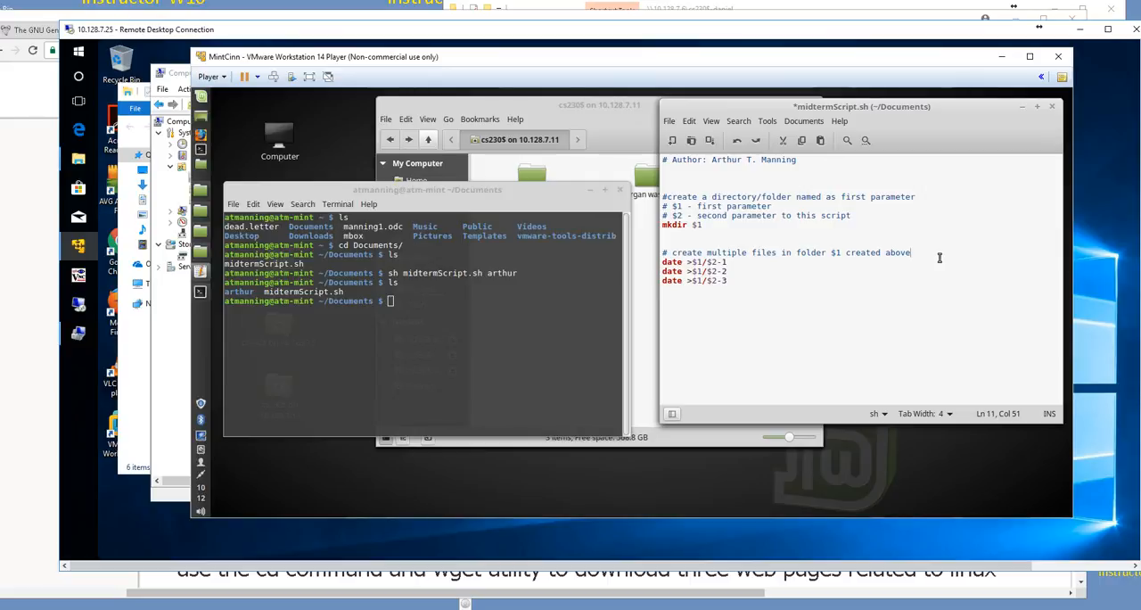
key("ctrl+s")
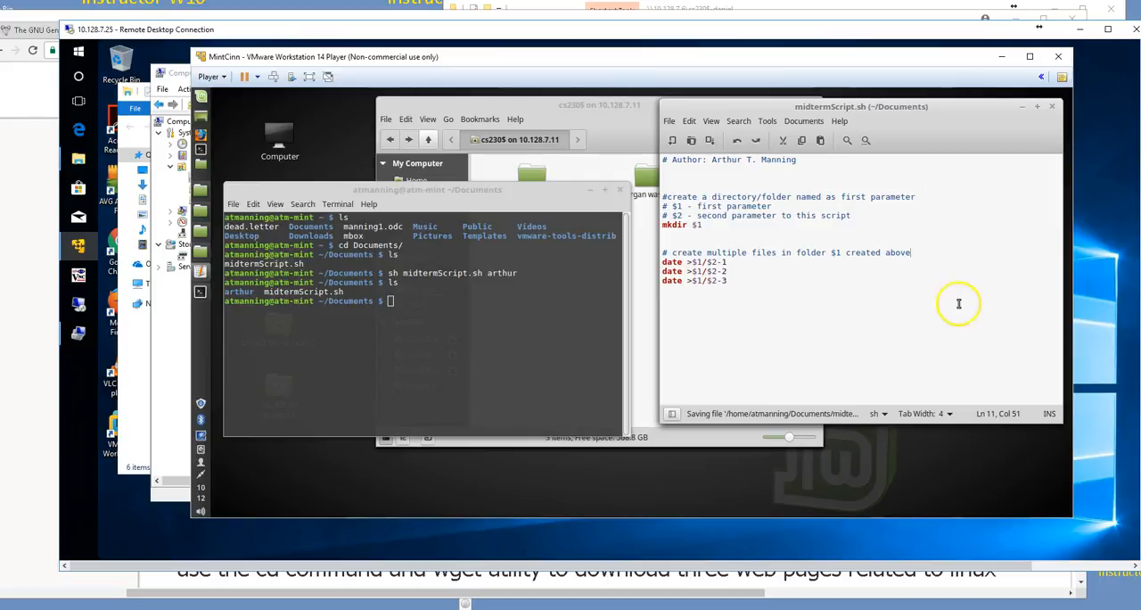
Step: Run midtermScript.sh with sh, passing a first and last name as parameters, and list the contents of the first parameter's folder
left_click(415, 301)
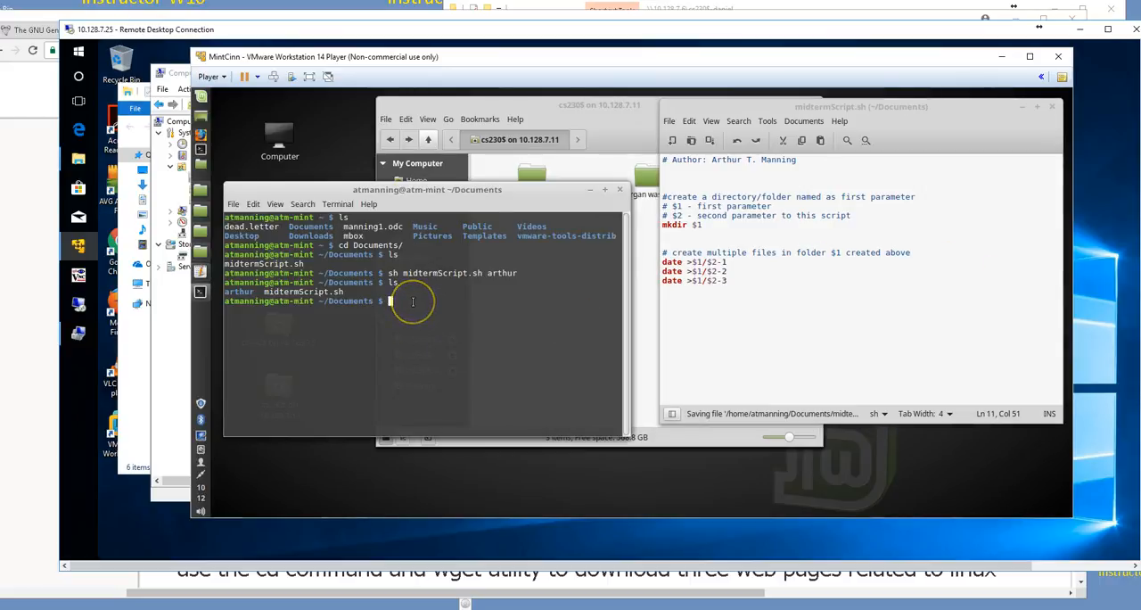
type("ls")
key("Up")
key("Up")
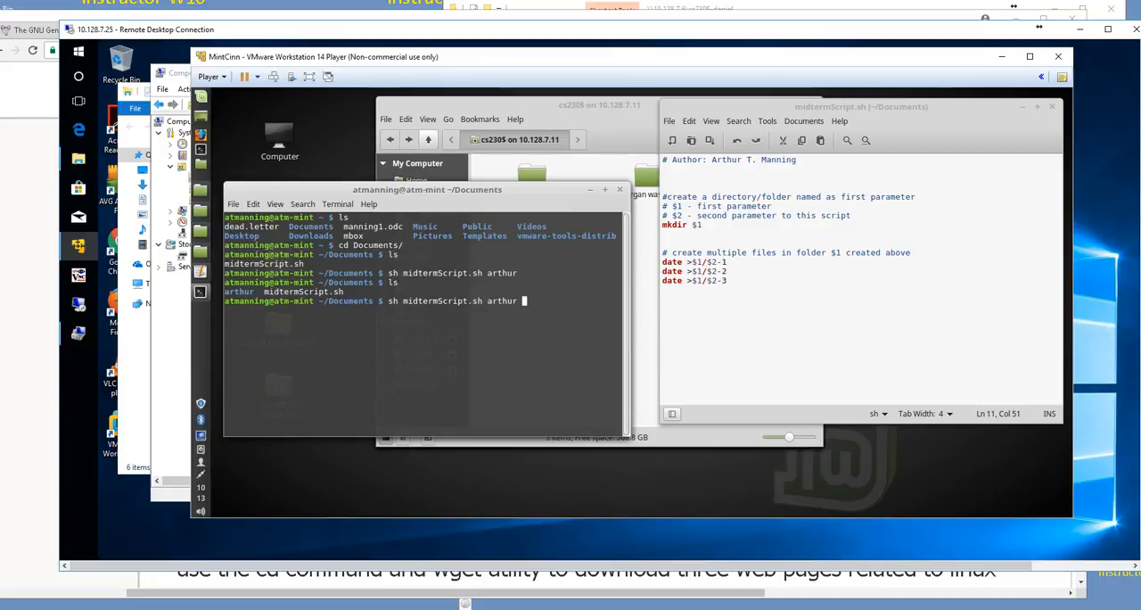
type("manning")
key("Return")
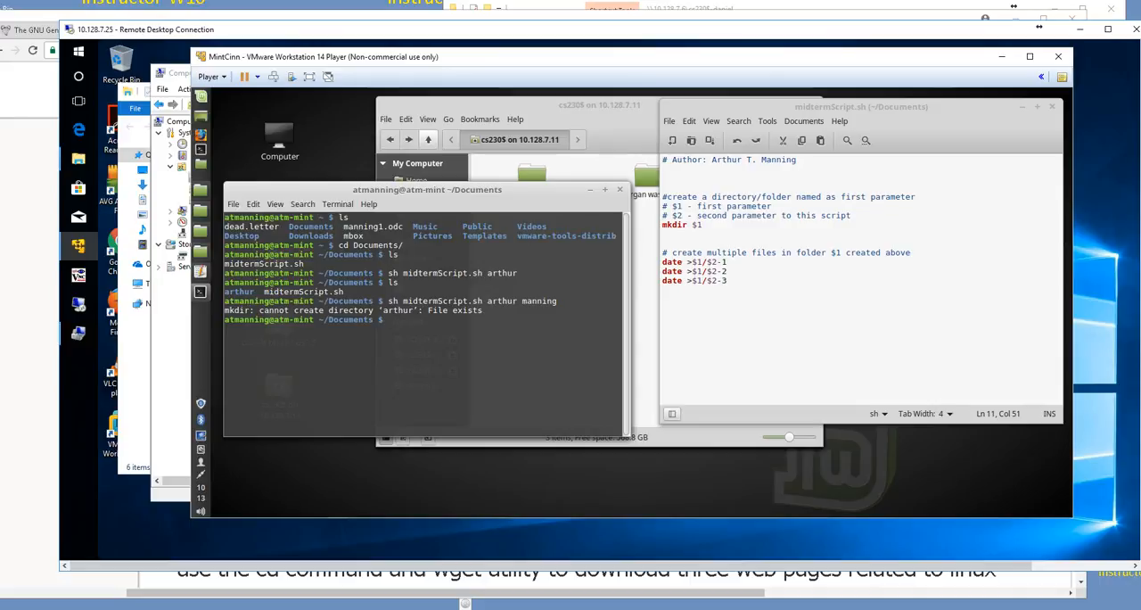
type("ls arthur")
key("Return")
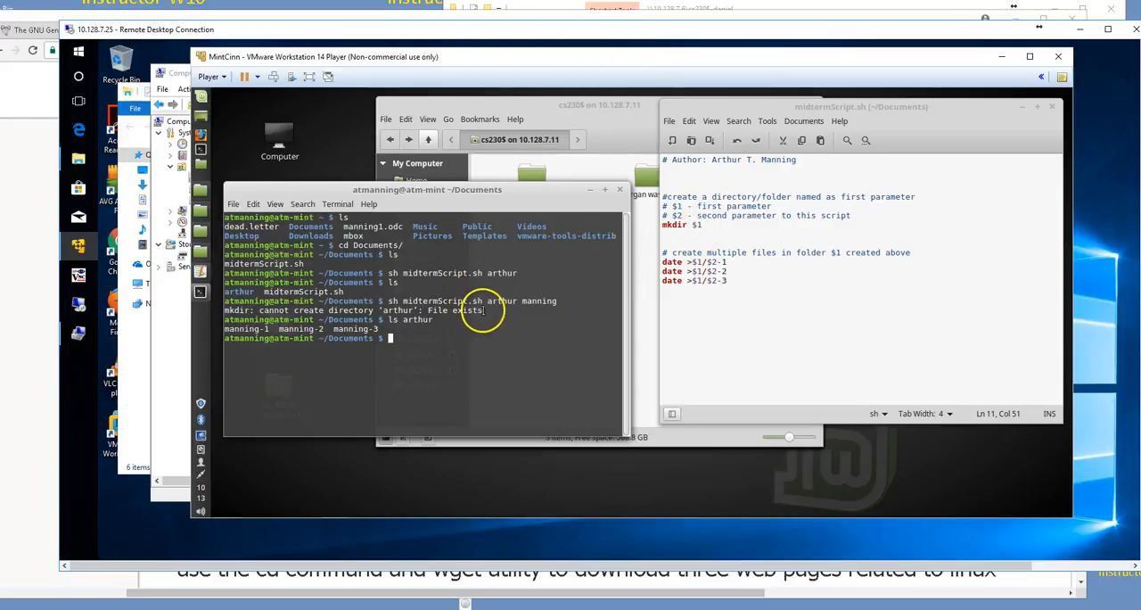
left_click_drag(484, 311, 380, 310)
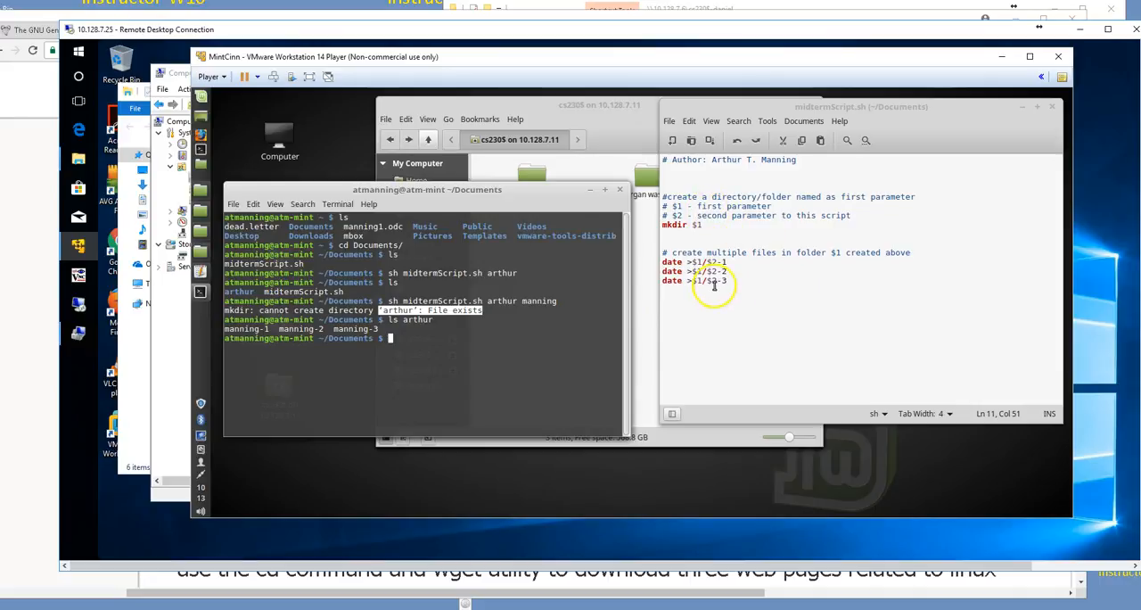
Step: Switch to the browser and highlight the task "display the current date and time" on the assignment page
key("alt+Tab")
scroll(491, 387, "down", 1)
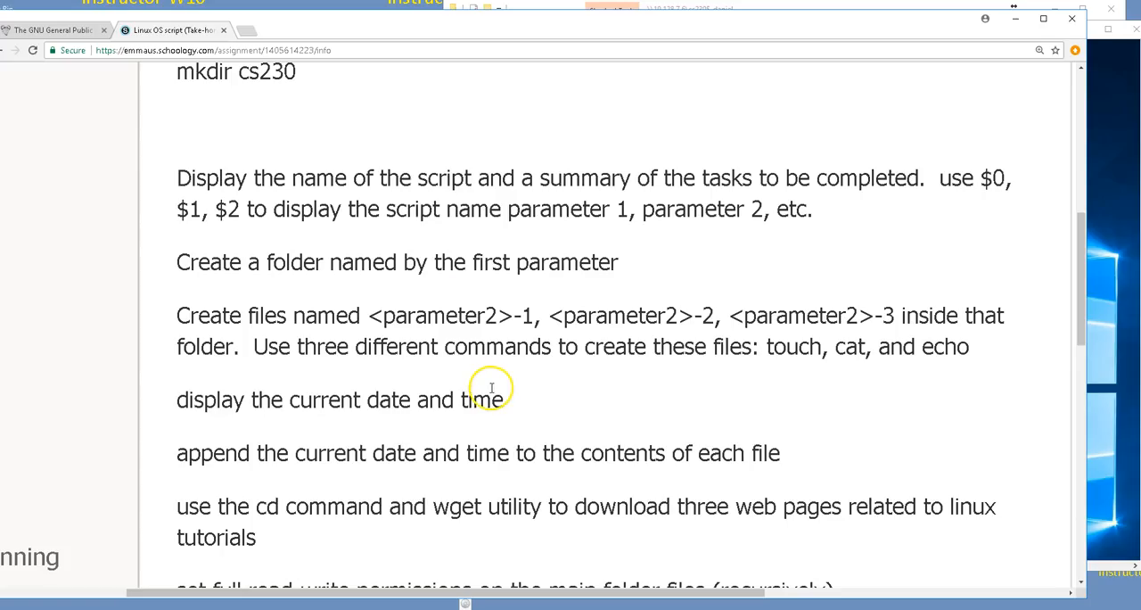
scroll(491, 388, "down", 1)
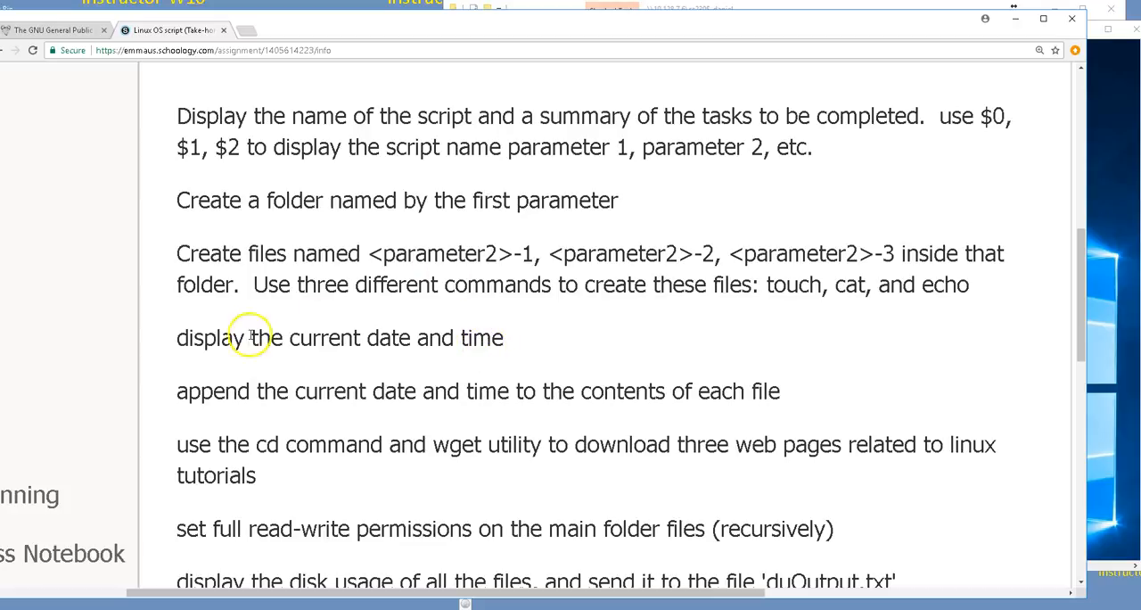
left_click_drag(182, 339, 512, 339)
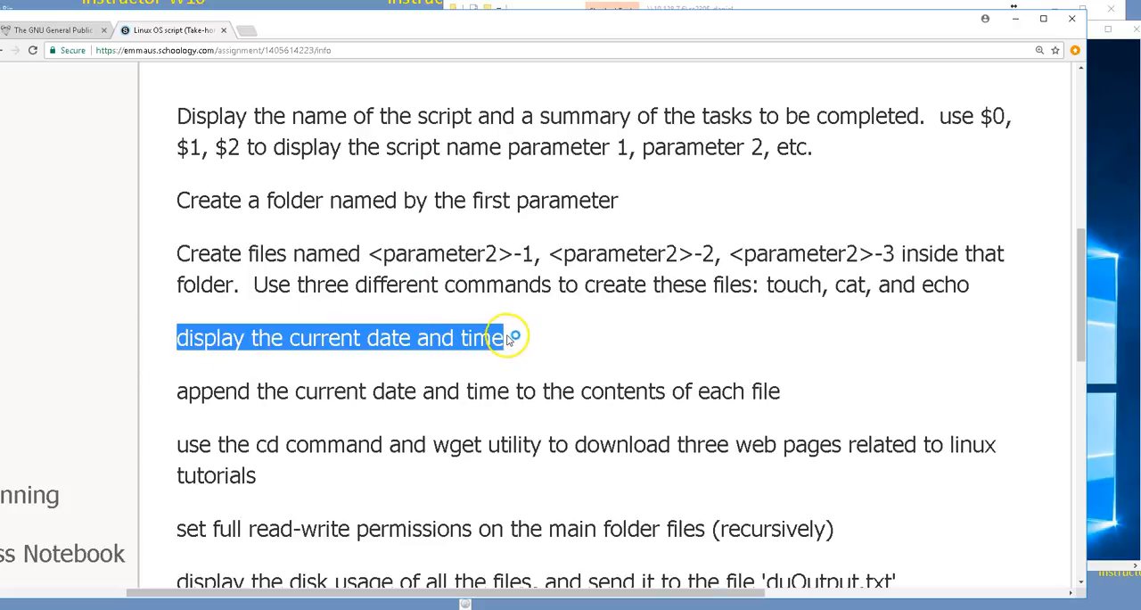
key("alt+Tab")
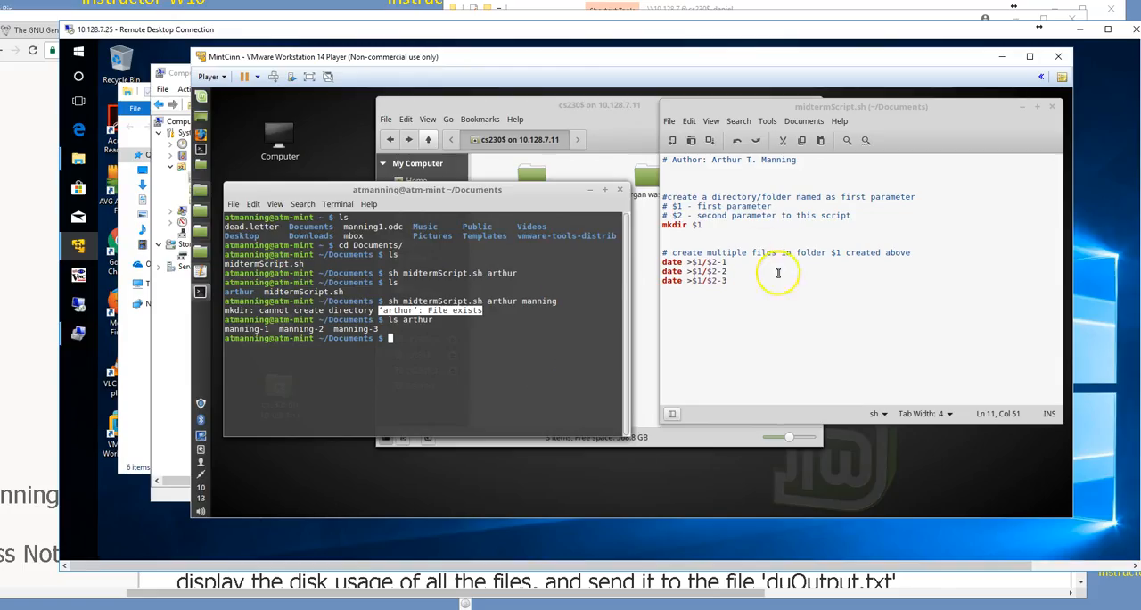
Step: Add the comment "#display current date/time" and a date command at the script's end, and save the script
left_click(764, 280)
key("Return")
key("Return")
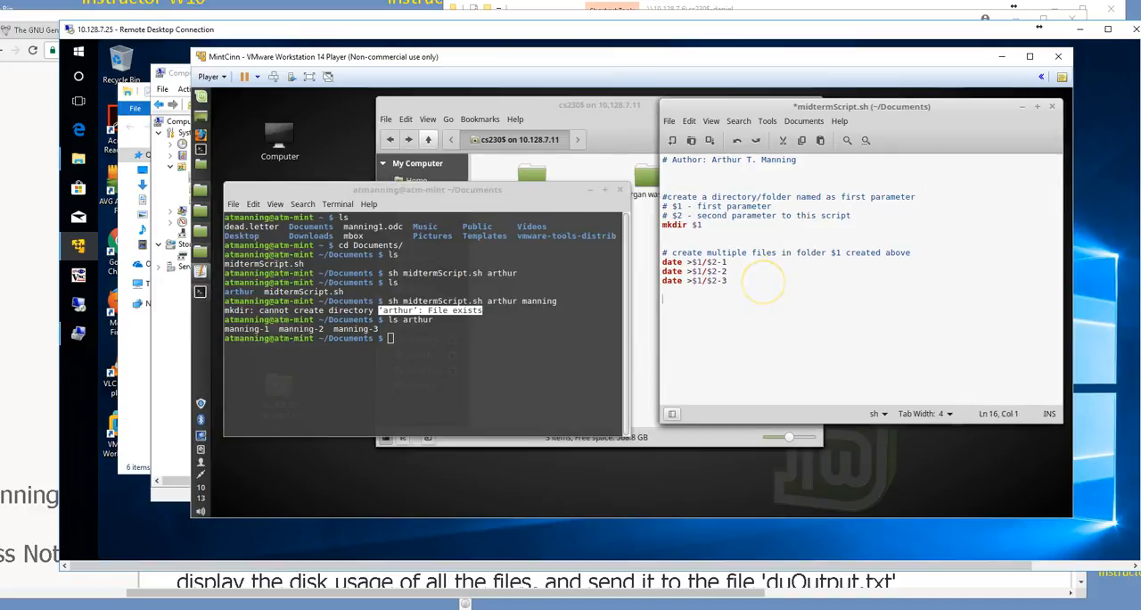
type("#display current date/di")
key("BackSpace")
type("time")
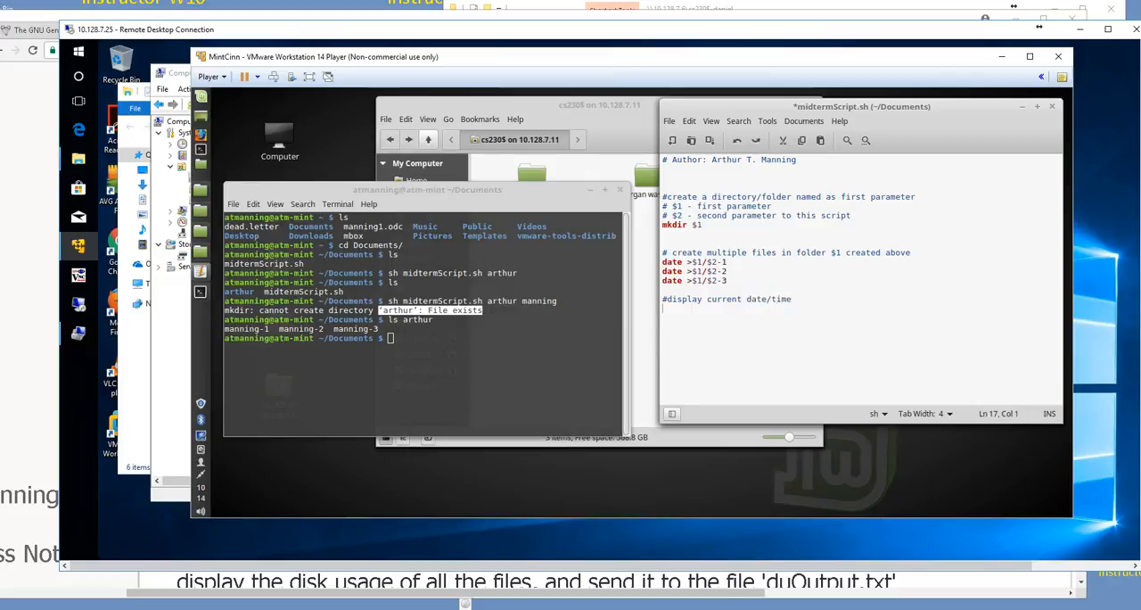
key("Return")
type("date")
key("ctrl+s")
Step: Rerun midtermScript.sh in the terminal with the same first and last name parameters
left_click(453, 374)
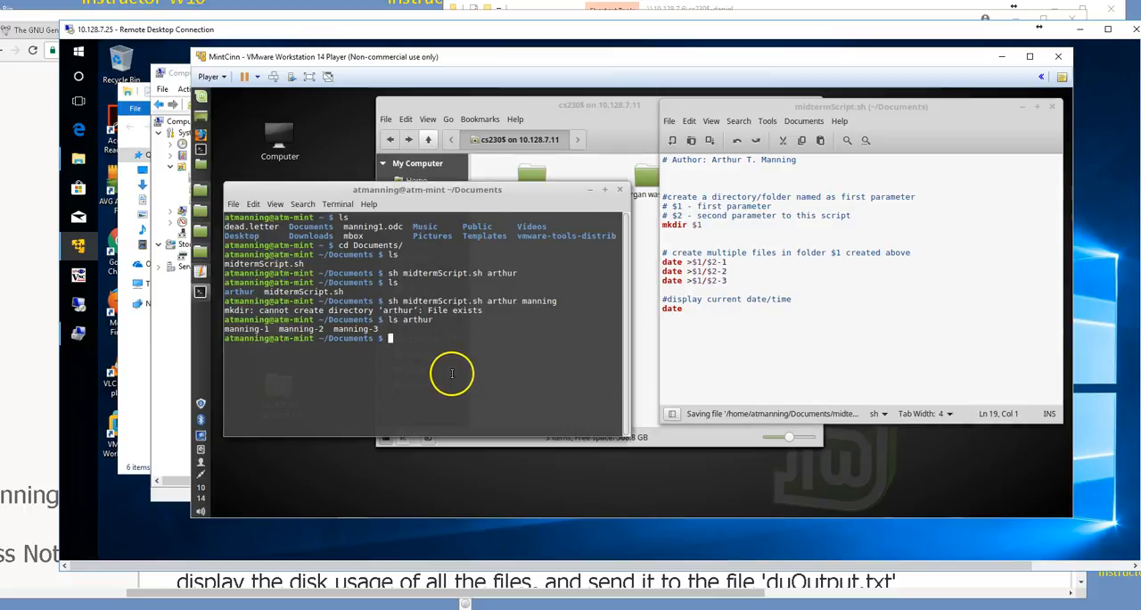
key("Up")
key("Up")
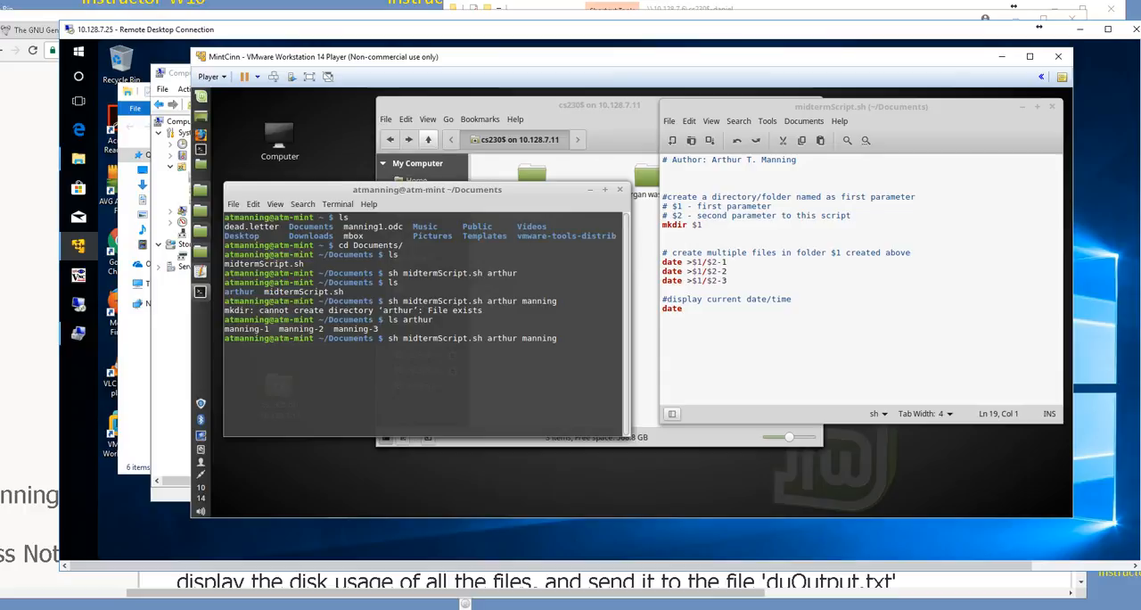
key("Return")
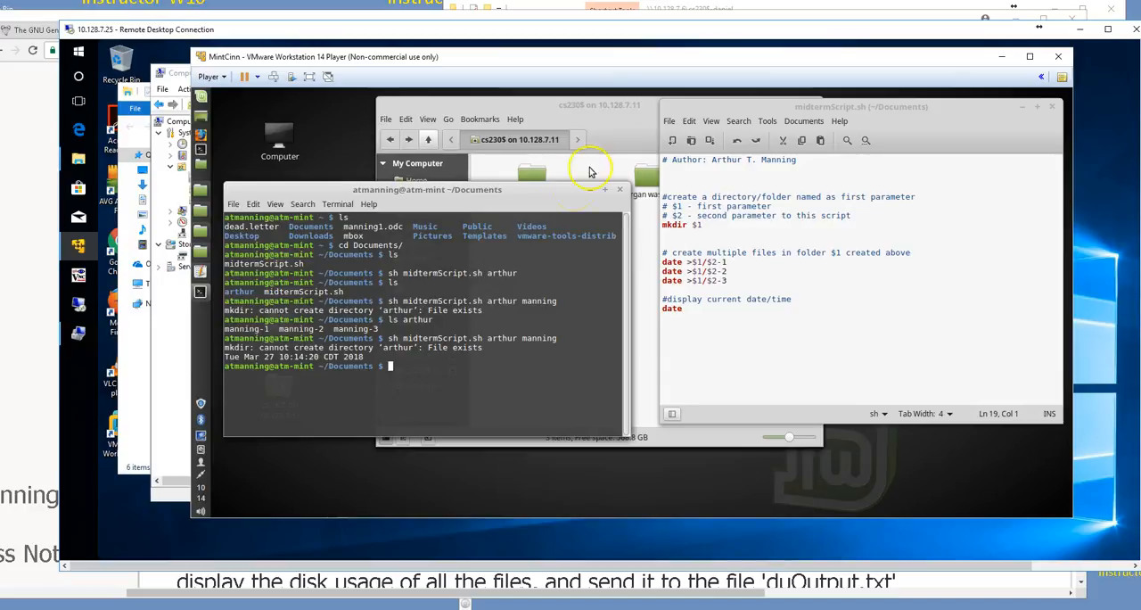
Step: Examine the first date command's redirection and review the remaining tasks on the browser's assignment page
left_click(690, 262)
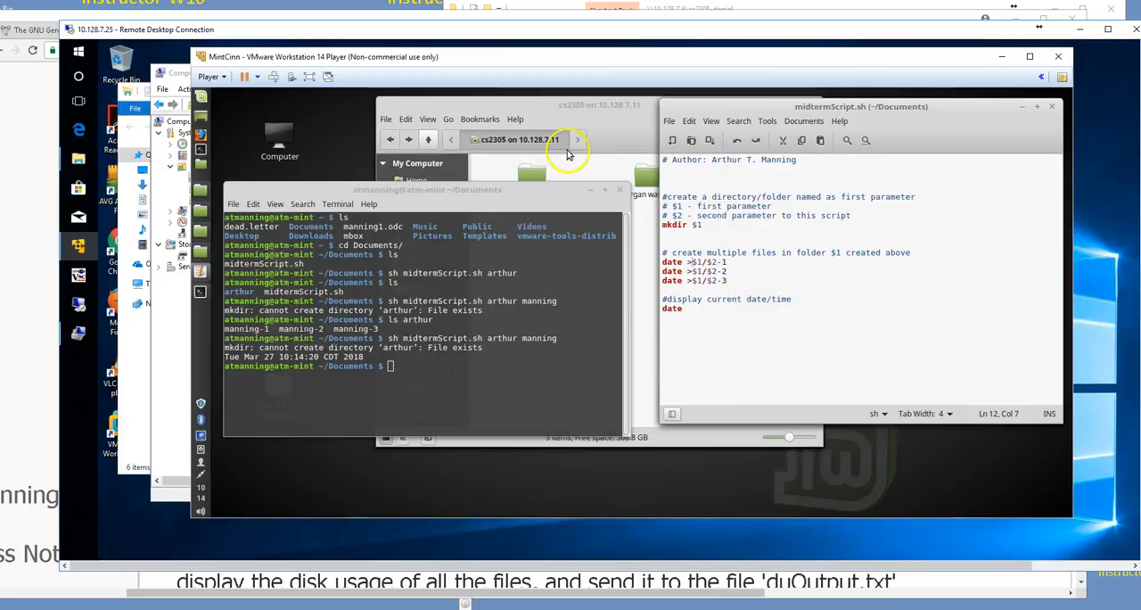
key("alt+Tab")
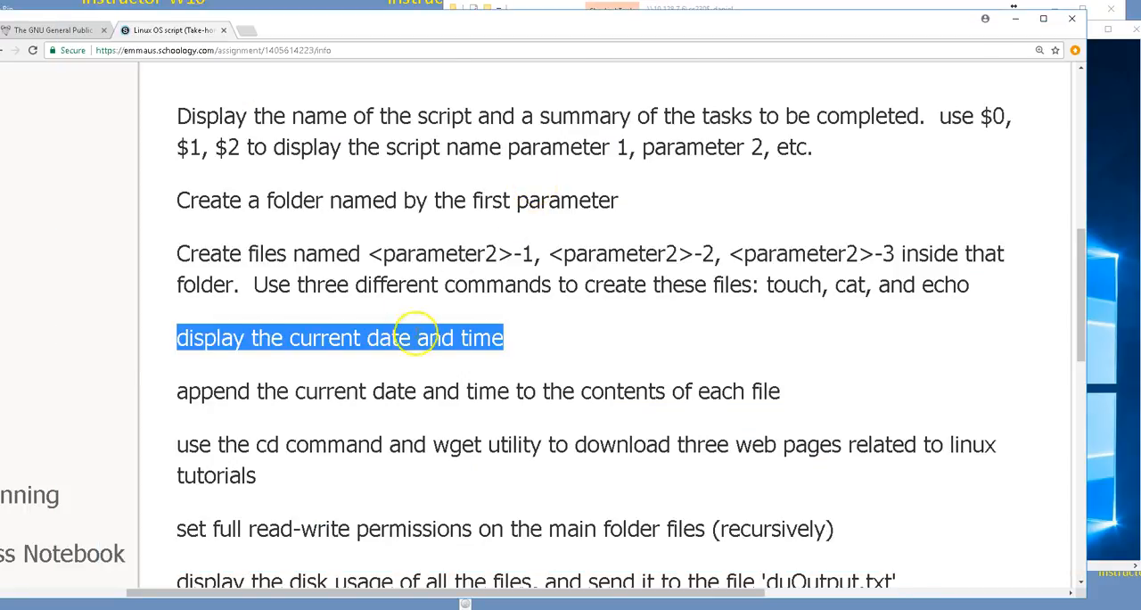
scroll(417, 303, "down", 2)
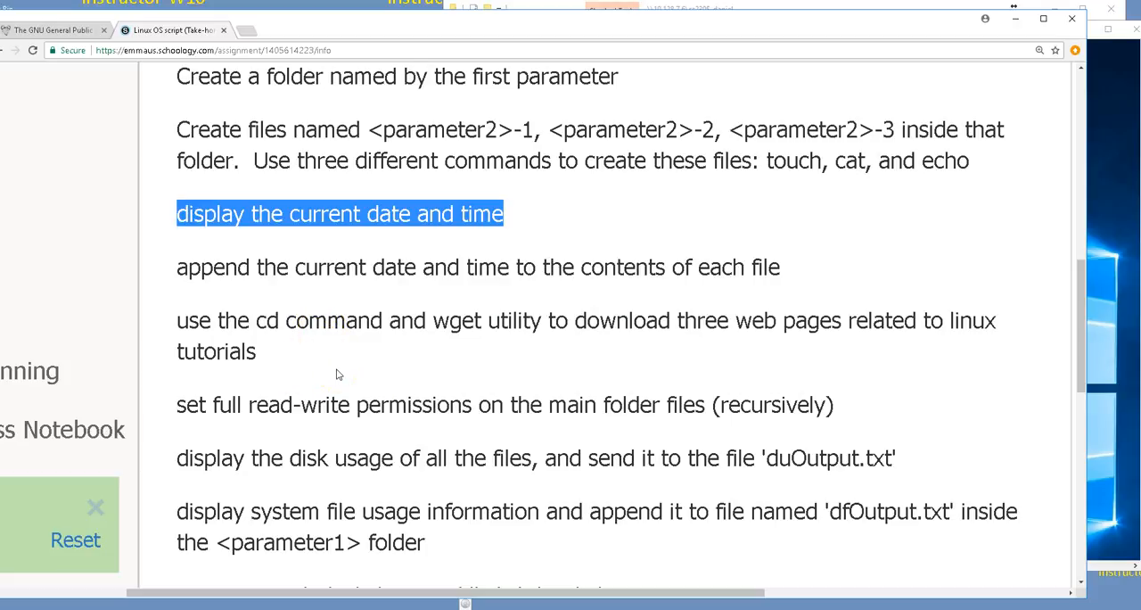
Step: Switch back to the remote desktop session and run wget without any arguments in the Linux terminal
key("alt+Tab")
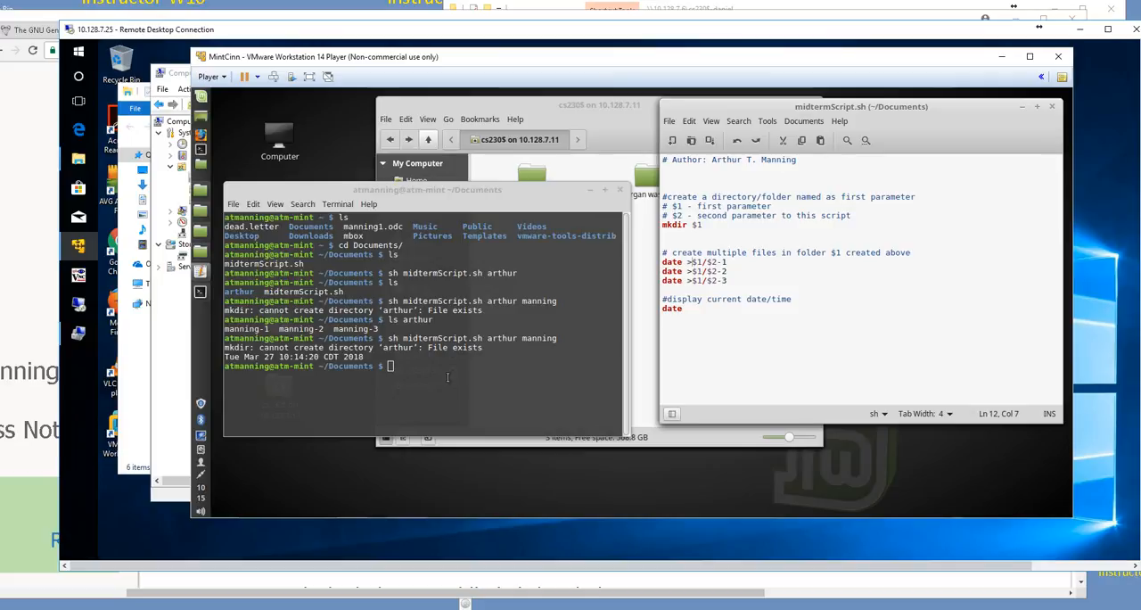
type("wget")
key("Return")
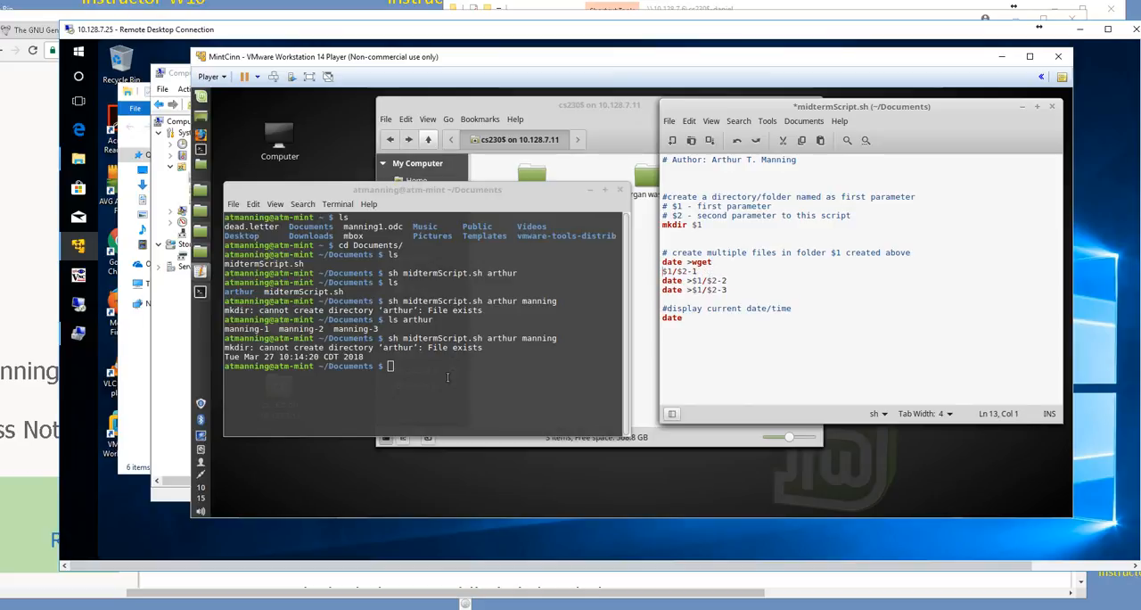
left_click(448, 376)
type("wget")
key("Return")
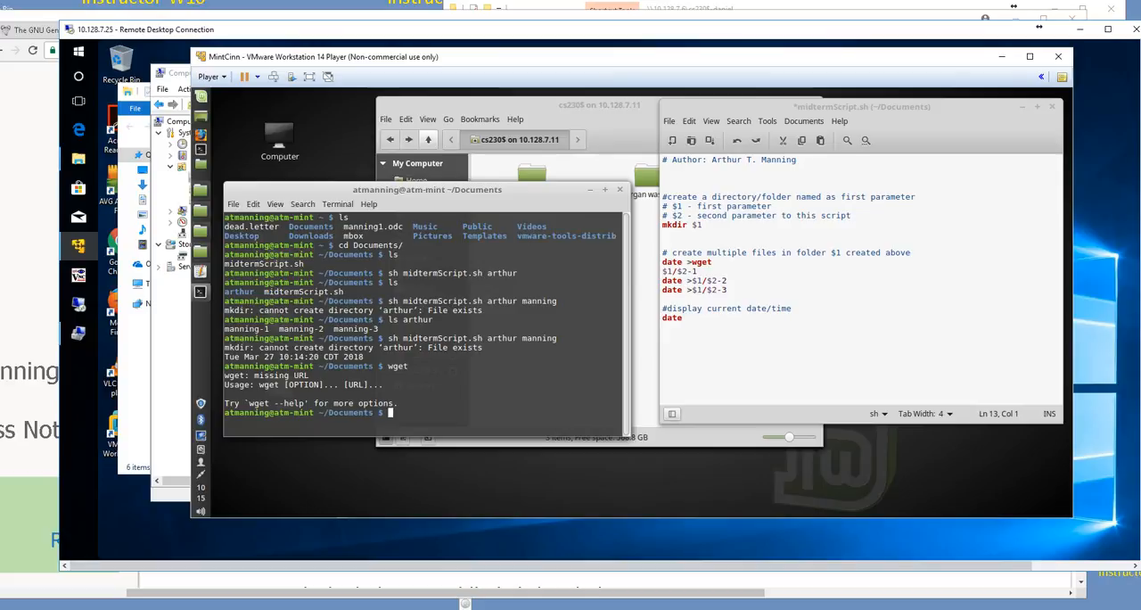
Step: Try to delete the stray wget text and line break from the script's first date command
left_click(724, 261)
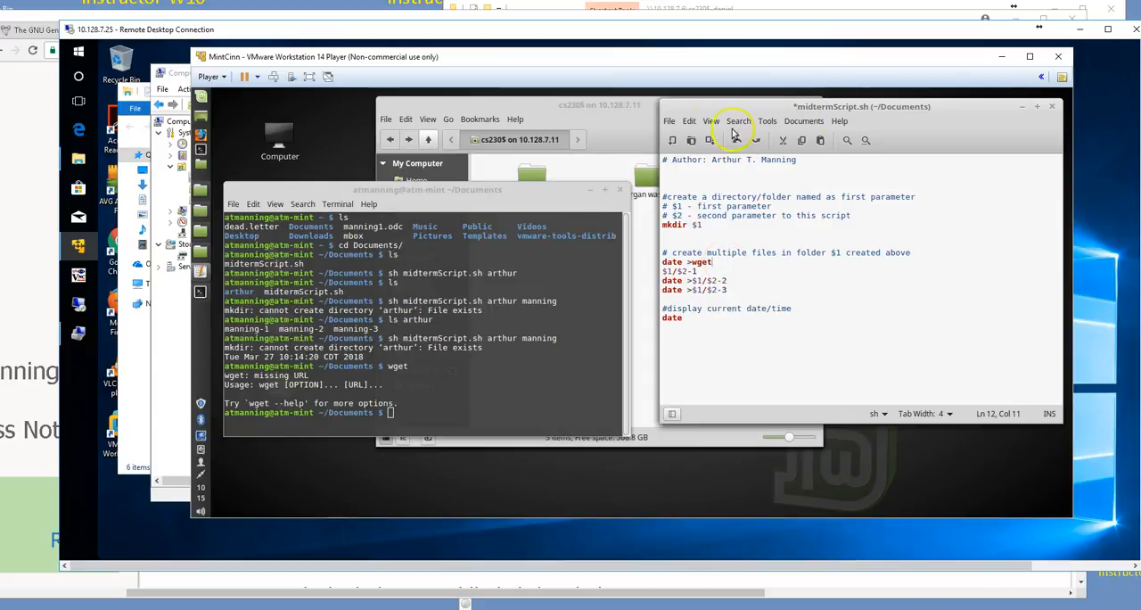
left_click(667, 271)
key("BackSpace")
key("shift+End")
key("BackSpace")
key("BackSpace")
key("BackSpace")
key("BackSpace")
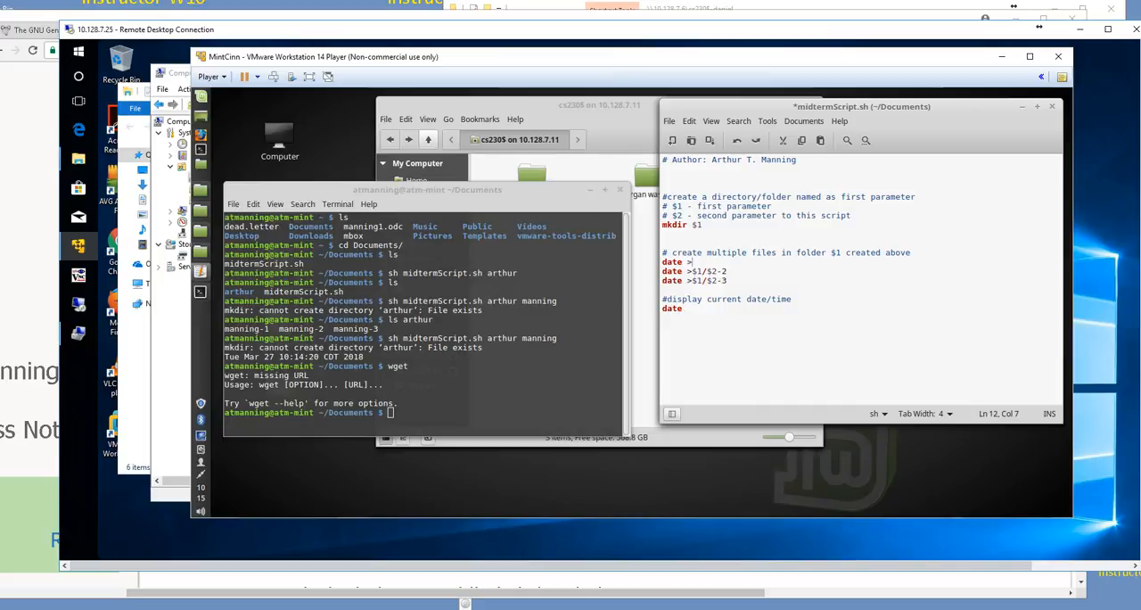
Step: Undo the accidental edits so the first date command reads "date >$1/$2-1" again, and save midtermScript.sh
key("ctrl+z")
key("ctrl+z")
key("ctrl+z")
key("ctrl+z")
key("ctrl+z")
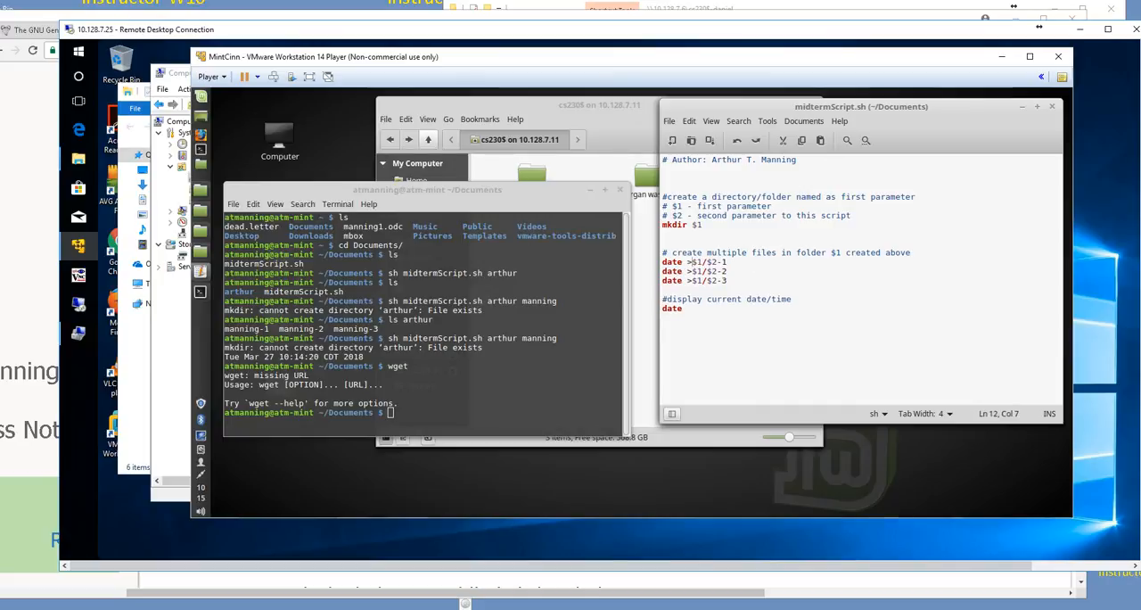
key("ctrl+s")
left_click(918, 288)
key("ctrl+s")
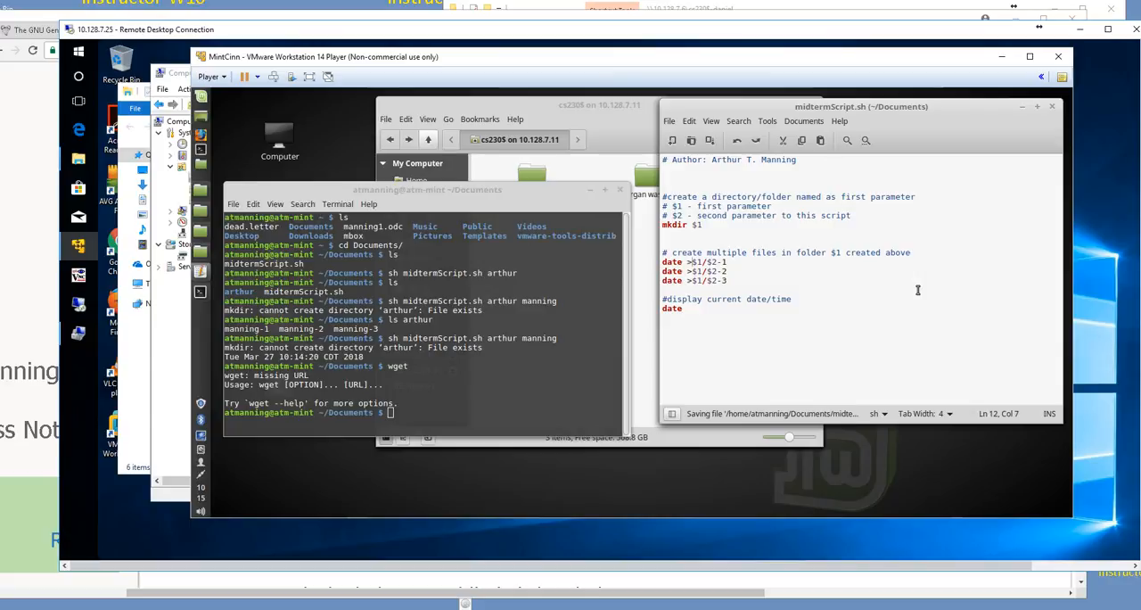
left_click(337, 28)
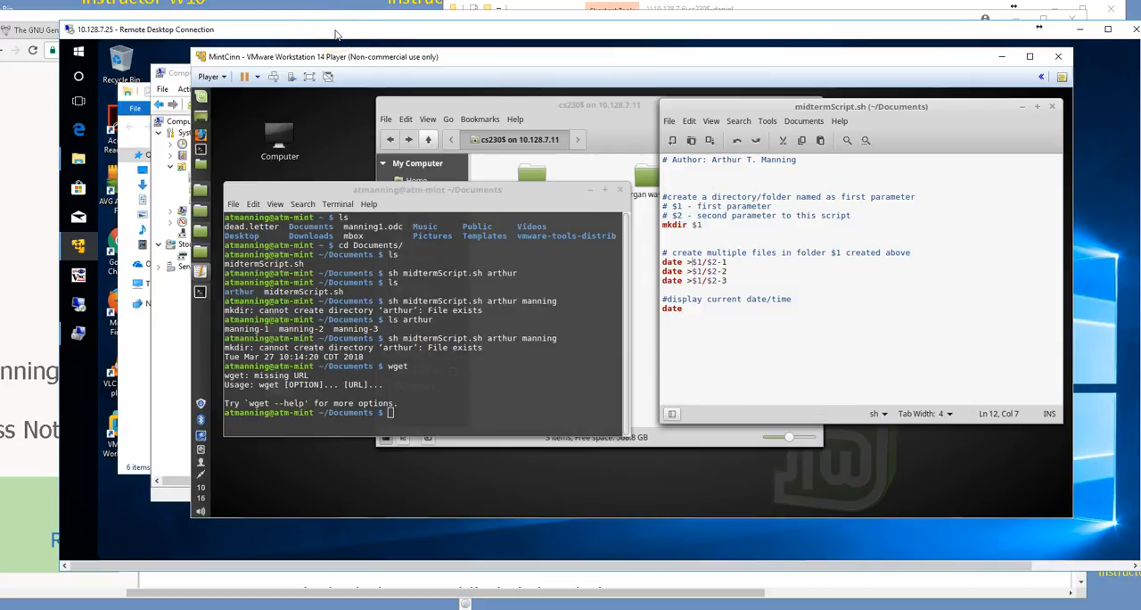